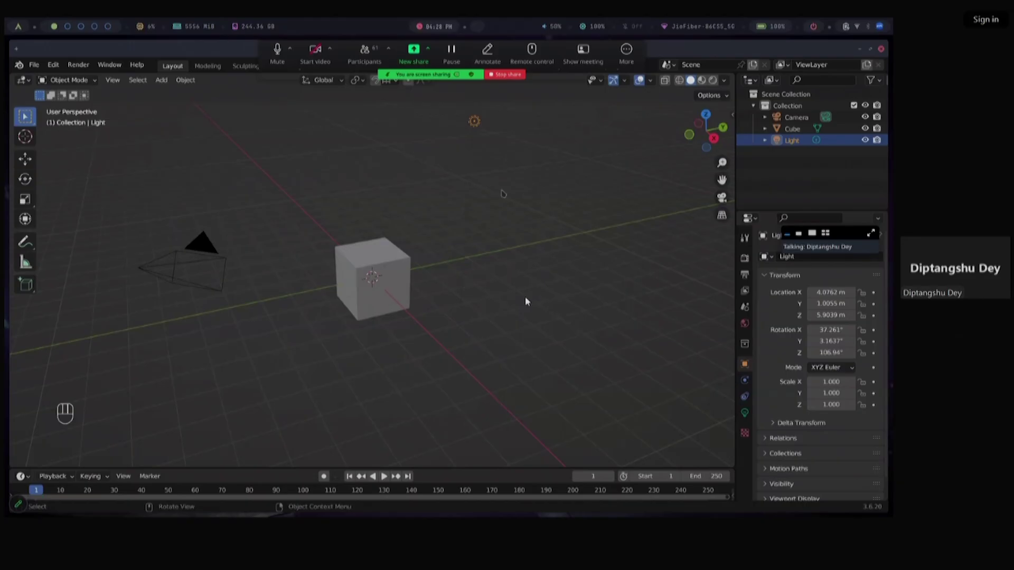
Show the Venturial add-on's panel beside the 3D view and hide it again
key("n")
left_click(730, 247)
key("n")
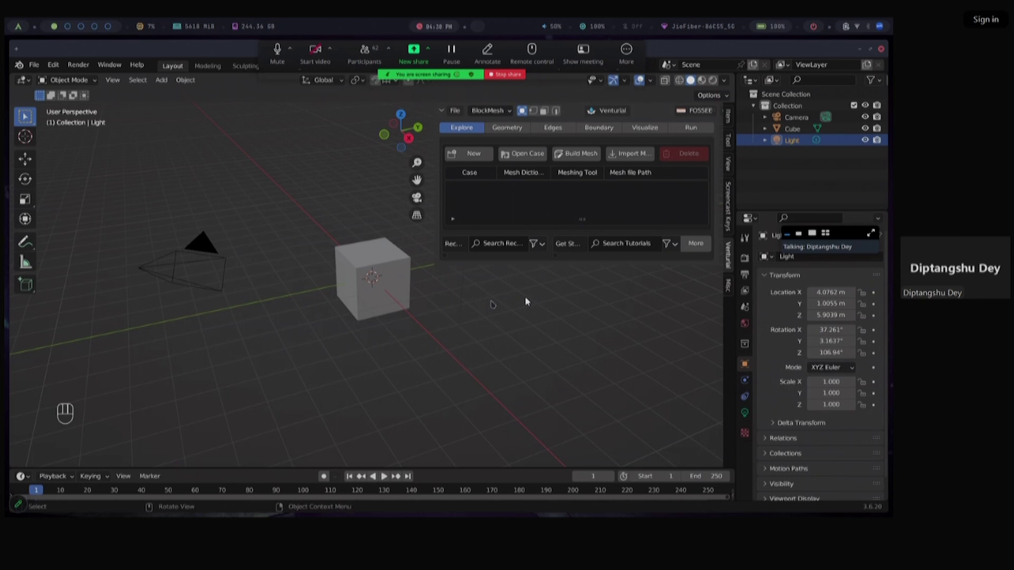
key("n")
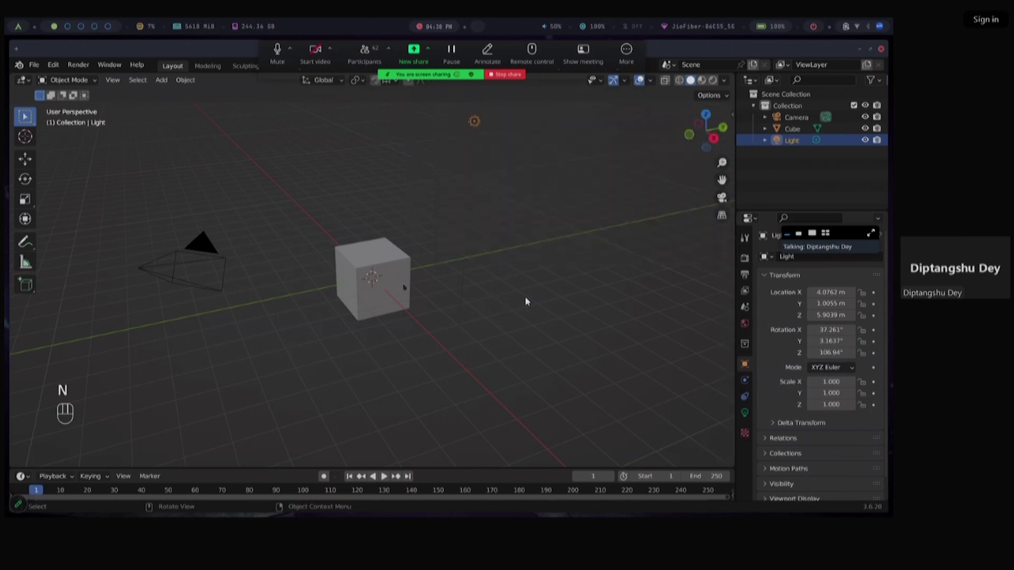
Delete the default camera, cube and light from the scene
key("a")
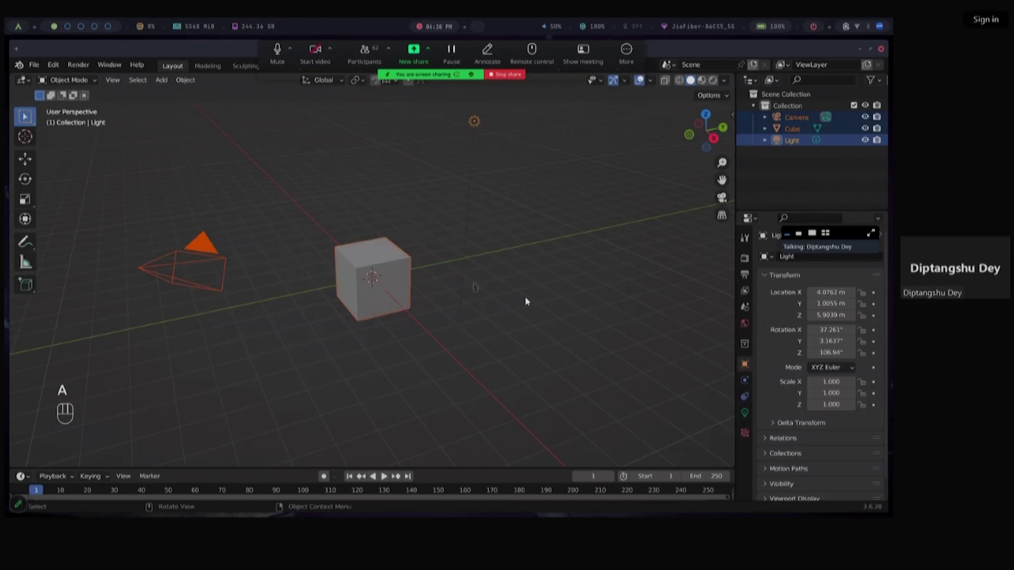
key("x")
left_click(461, 244)
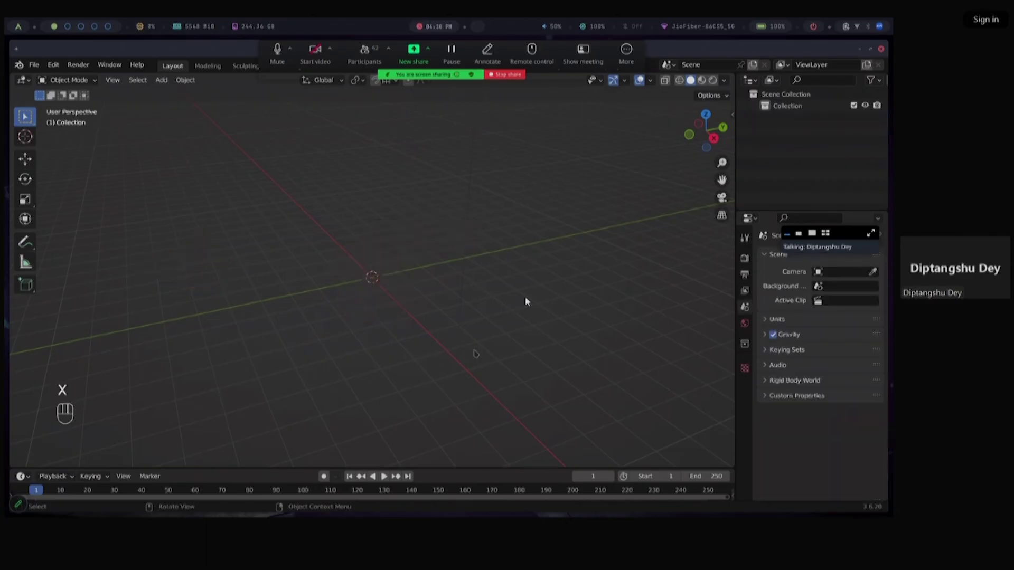
Create a new Venturial case in the Test_Ven_dir folder, using BlockMesh as meshing tool and blockMeshDict as mesh dictionary
key("n")
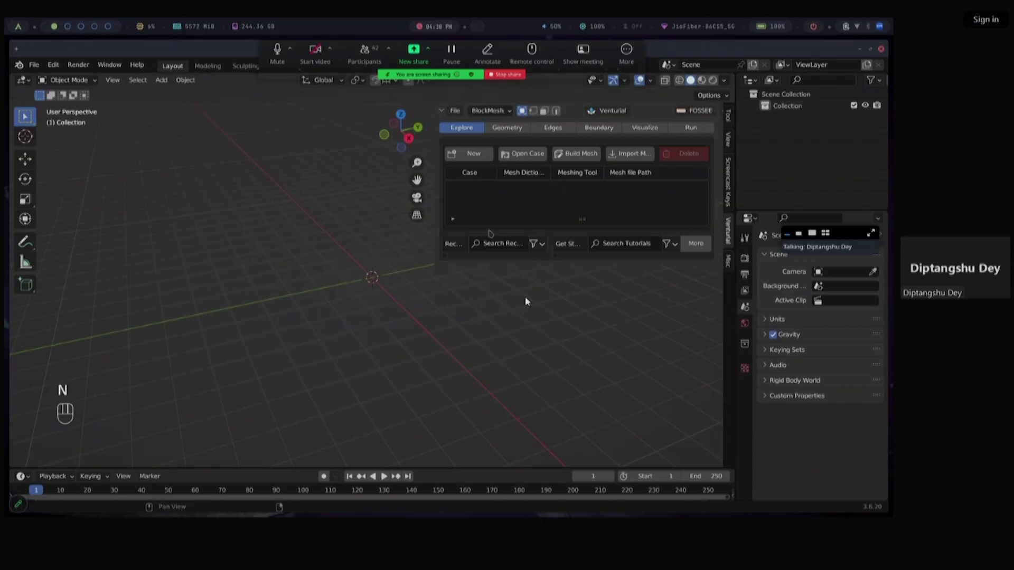
left_click(475, 158)
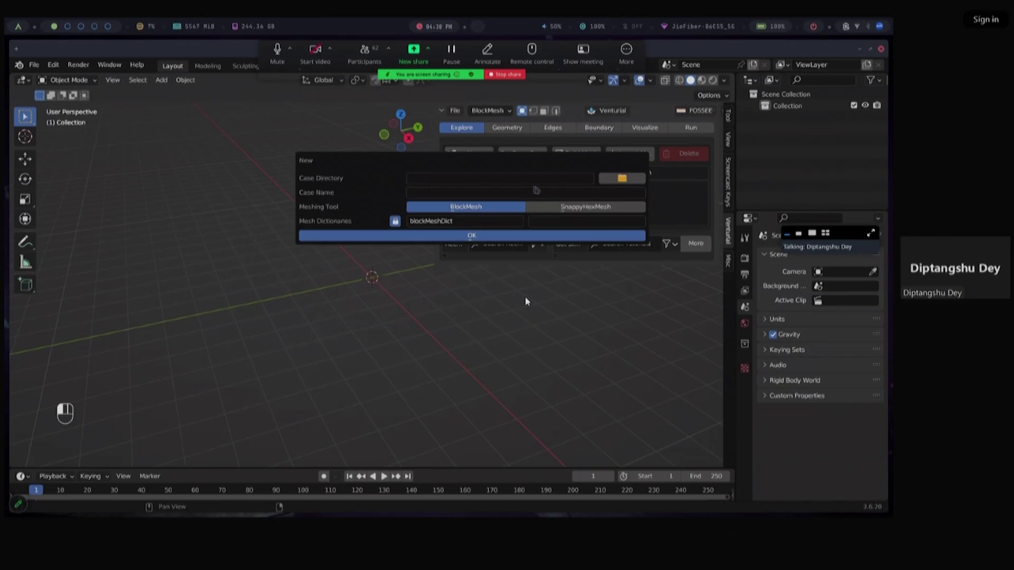
left_click(621, 179)
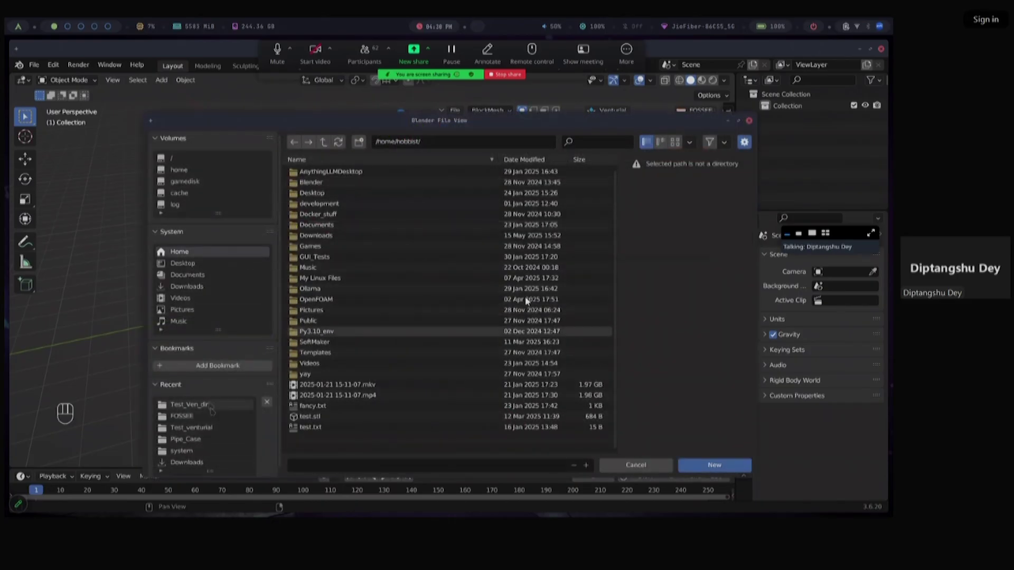
left_click(212, 404)
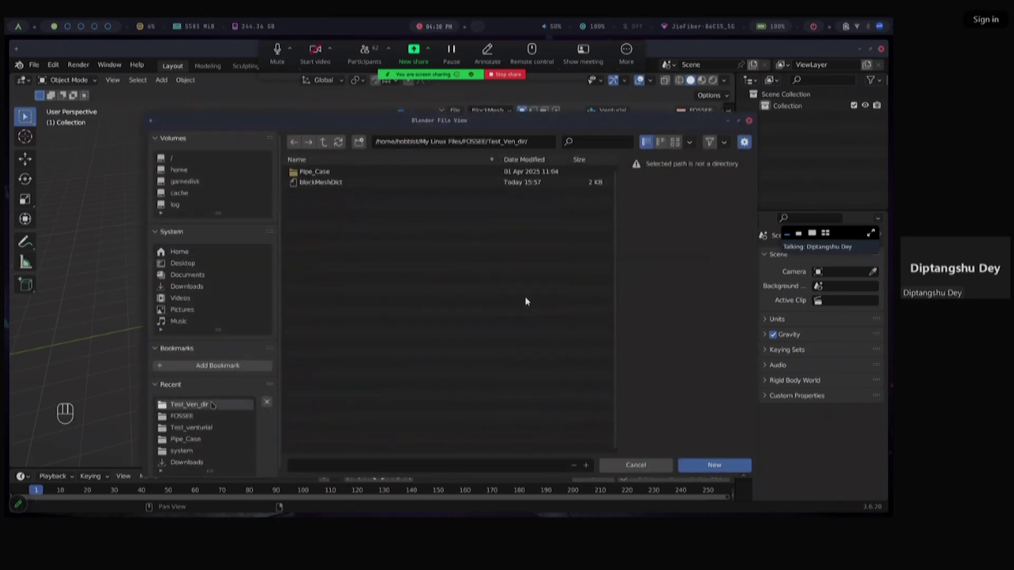
left_click(717, 466)
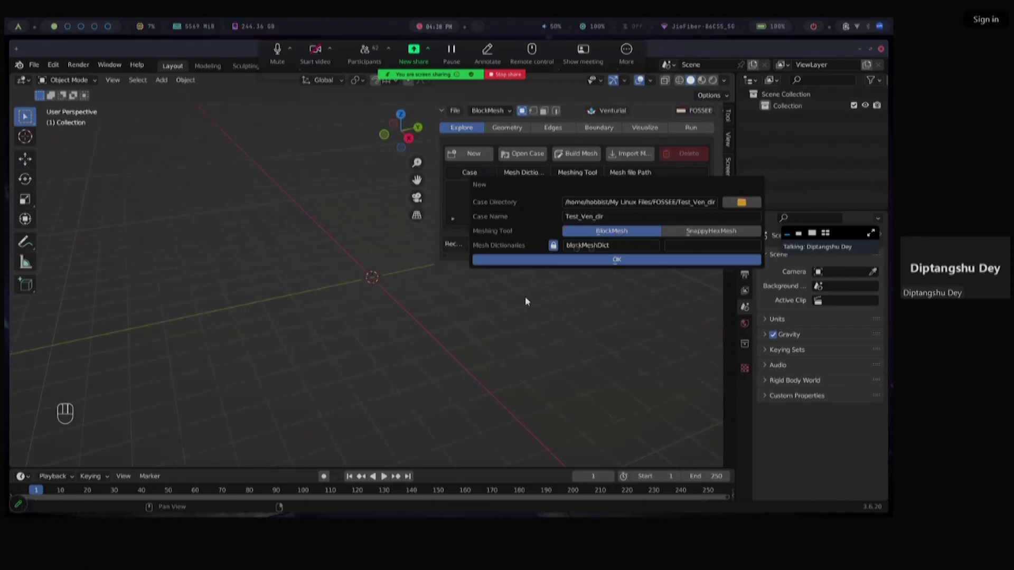
left_click(579, 260)
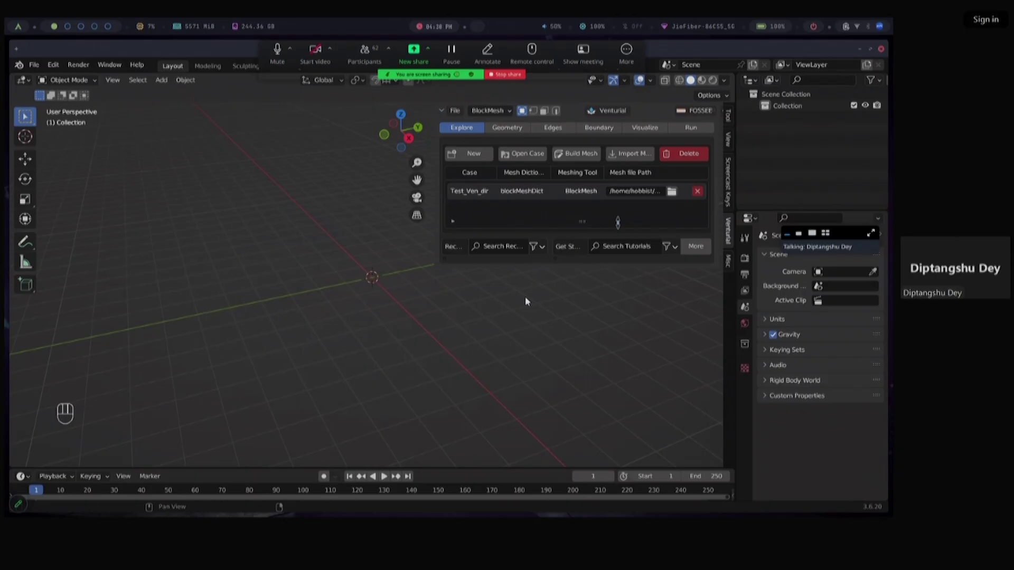
Switch to the Thunar file manager and delete the existing blockMeshDict file from the Test_Ven_dir folder
left_click(502, 511)
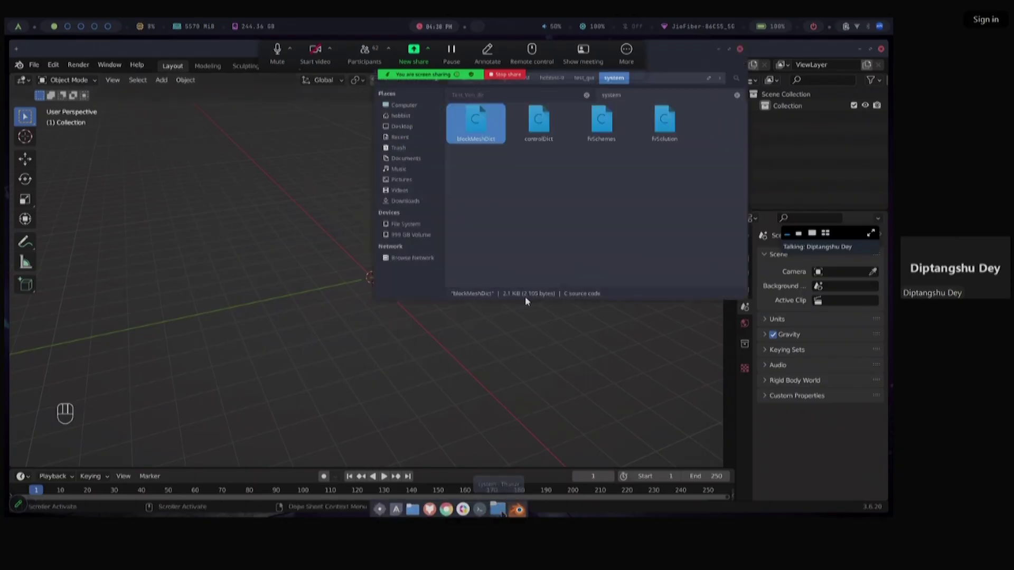
left_click(528, 96)
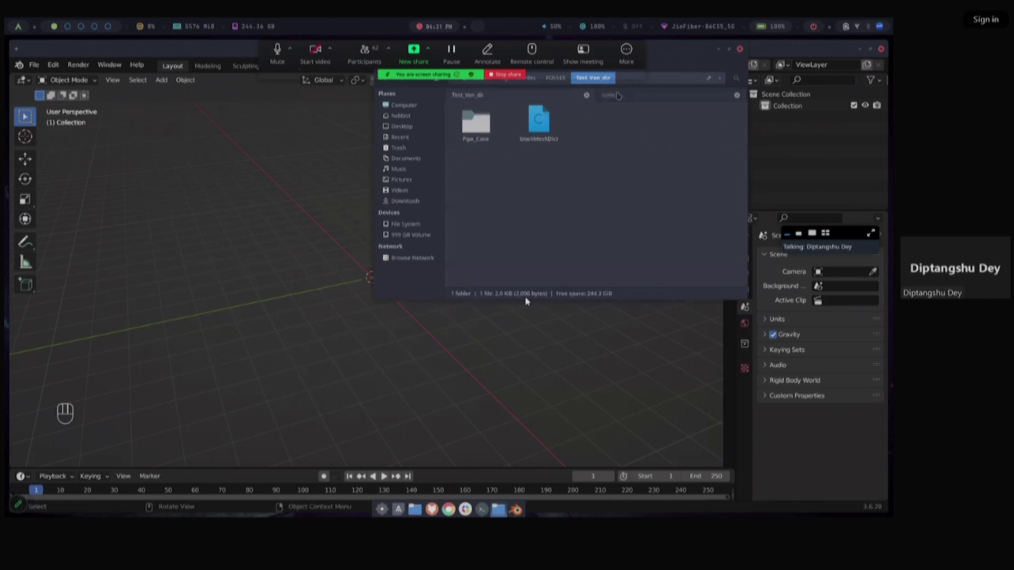
left_click_drag(677, 49, 430, 134)
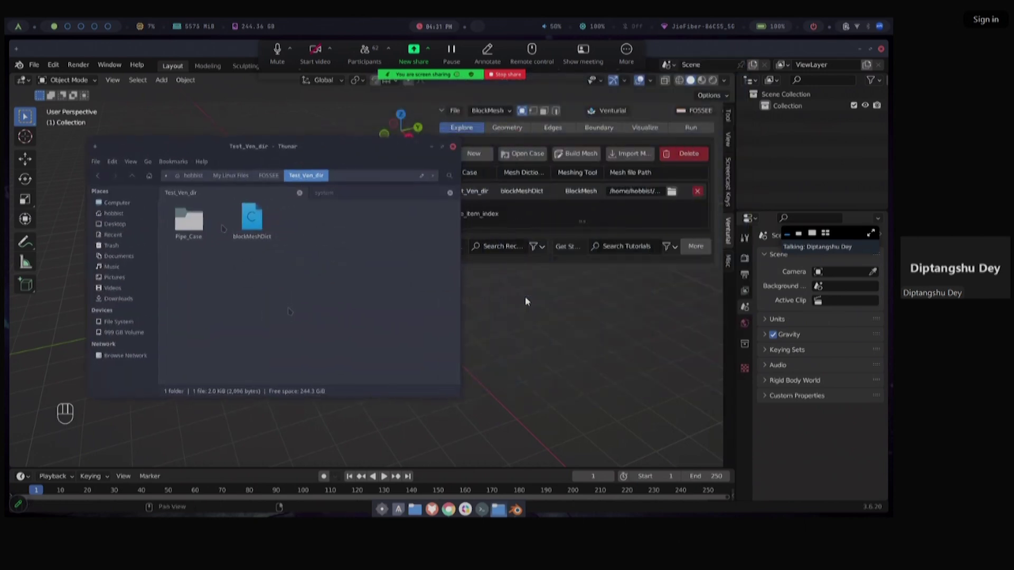
left_click(269, 176)
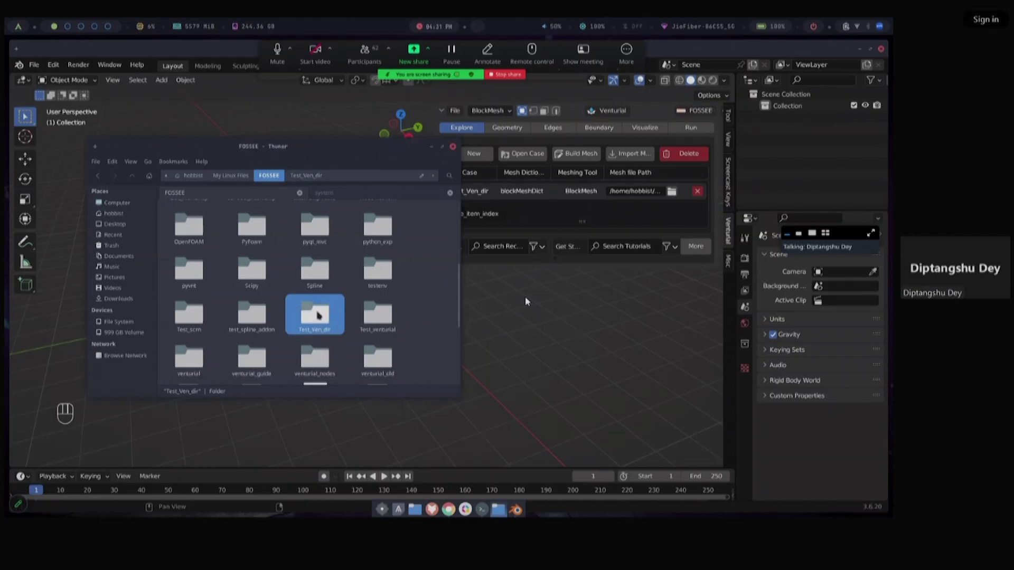
double_click(317, 314)
left_click_drag(259, 289, 257, 242)
key("Delete")
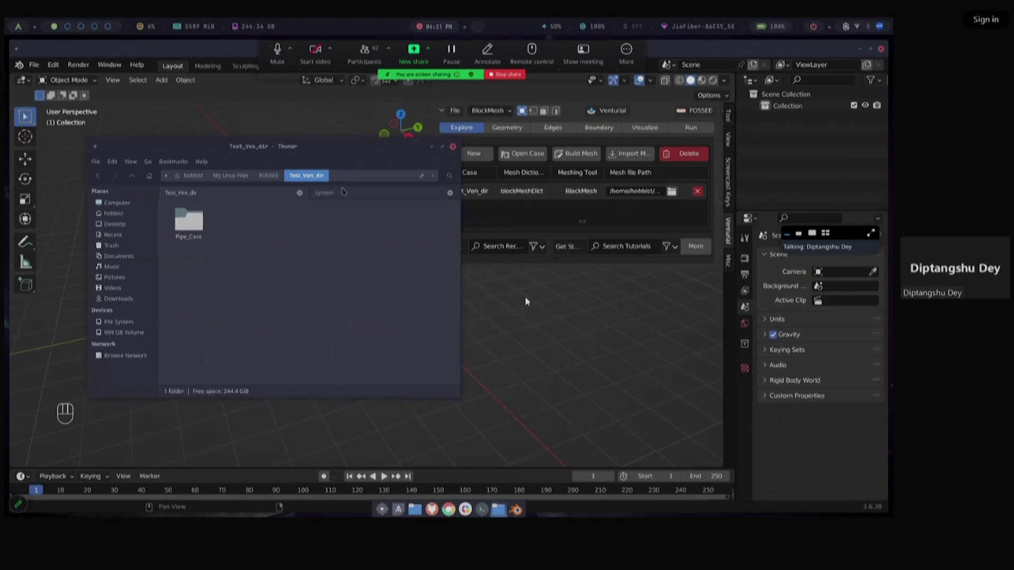
Check the files in the system folder, return to Test_Ven_dir and close the file manager window
left_click(373, 194)
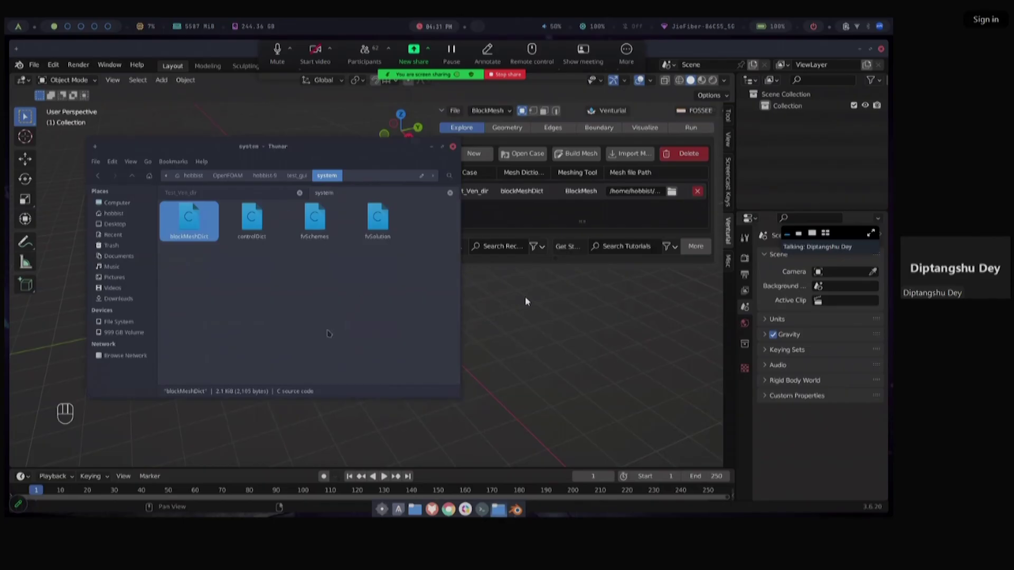
left_click(247, 195)
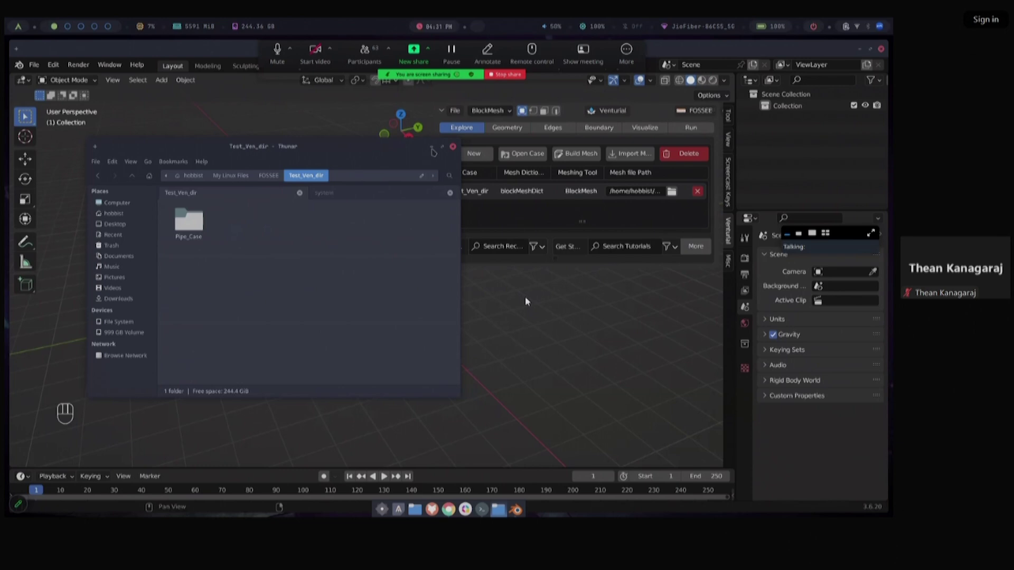
left_click(453, 147)
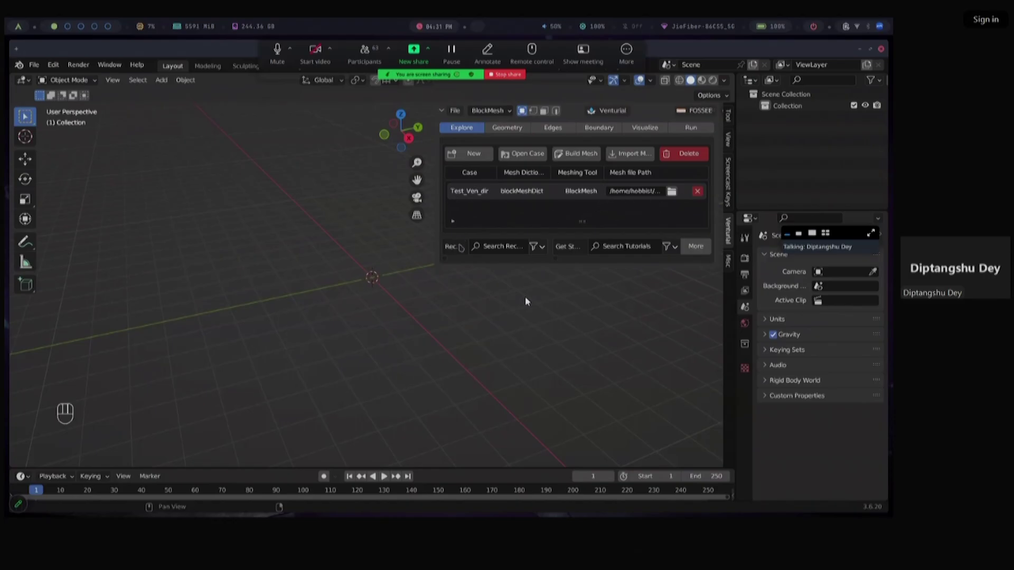
Set the number of hexahedron blocks to 3 in the Venturial geometry settings
left_click(508, 127)
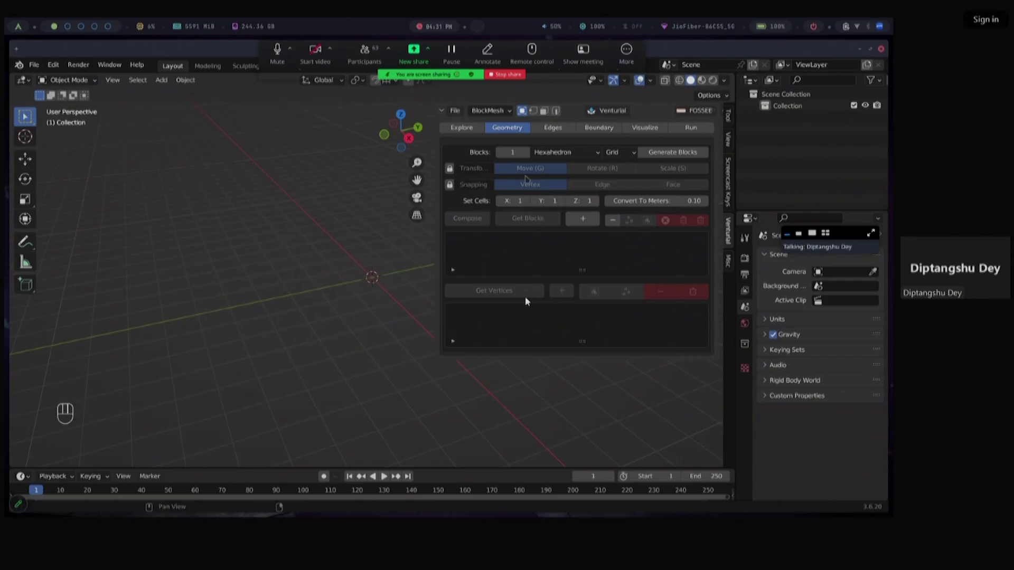
left_click(513, 151)
type("3")
key("Return")
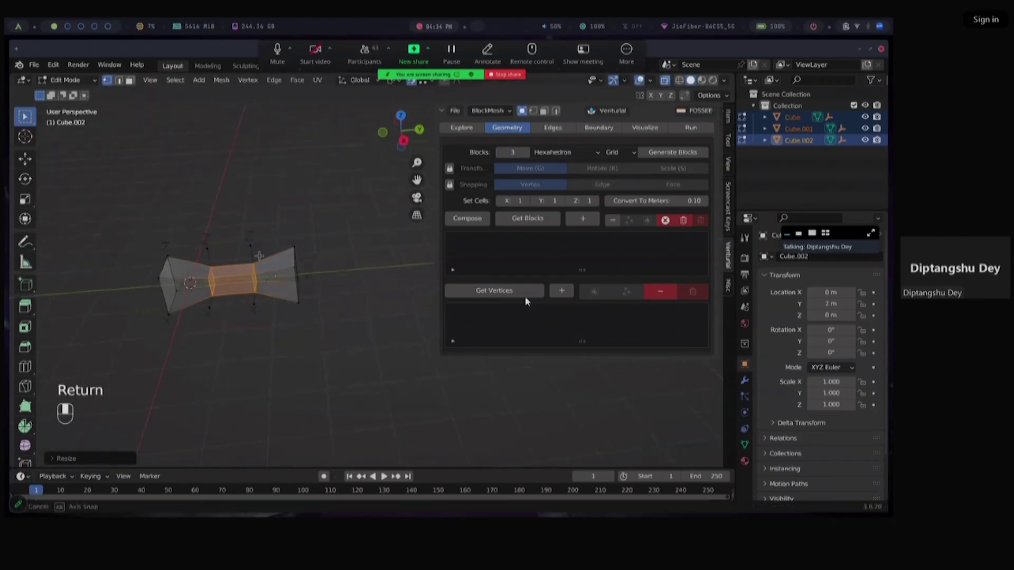
middle_click_drag(279, 358, 122, 261)
left_click_drag(121, 261, 171, 349)
middle_click_drag(171, 348, 249, 343, "shift")
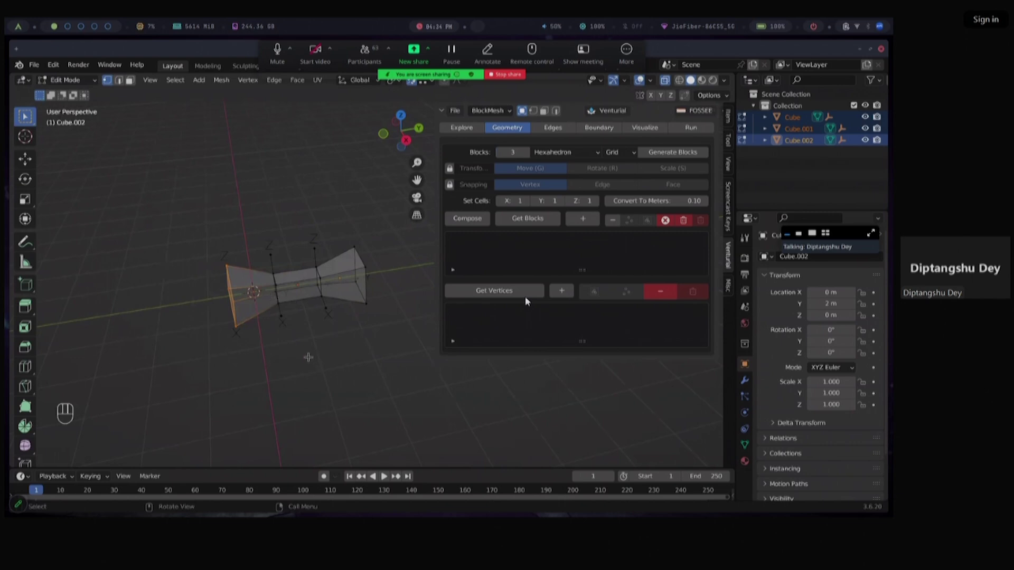
key("g")
key("y")
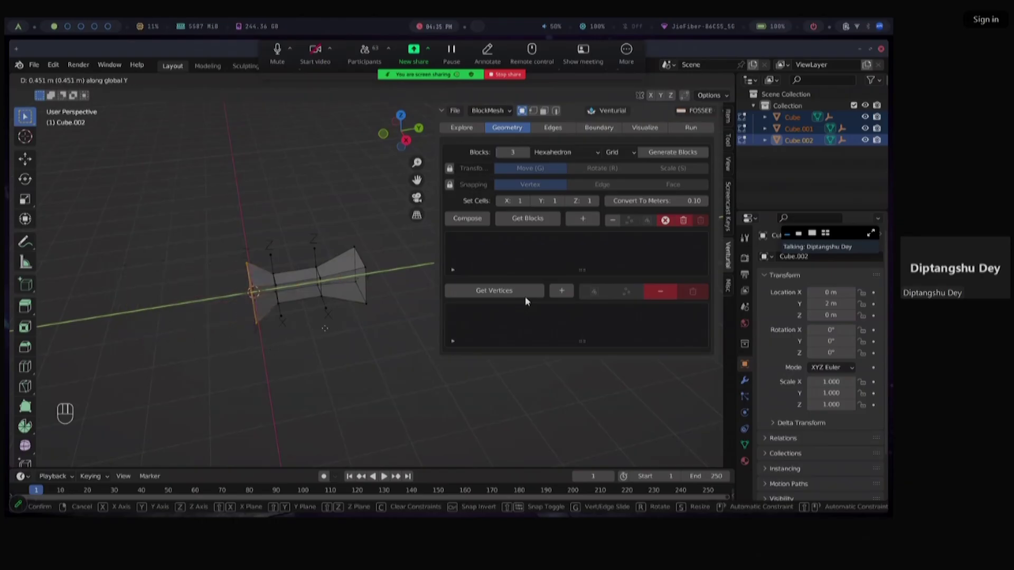
key("x")
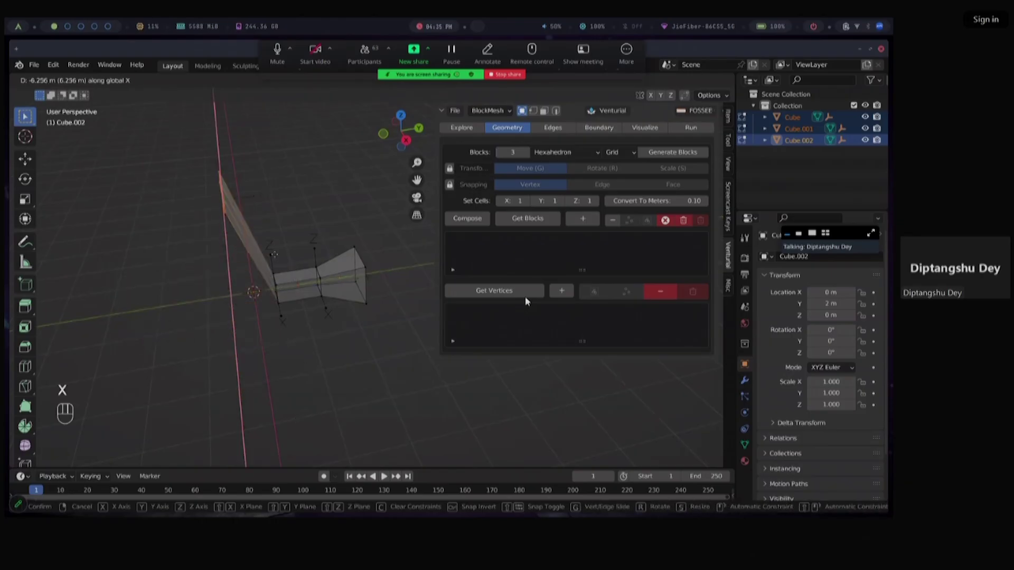
key("z")
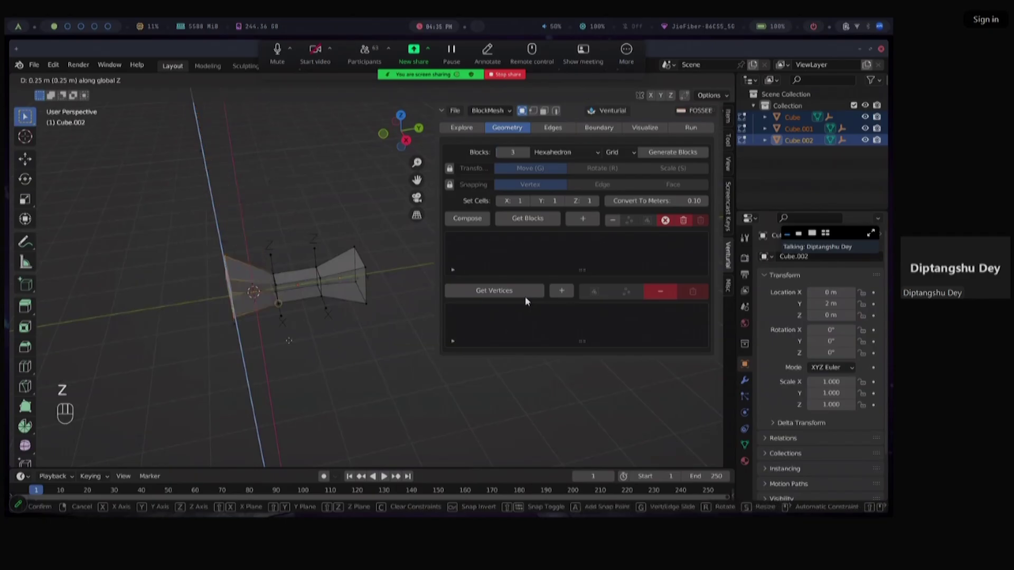
key("y")
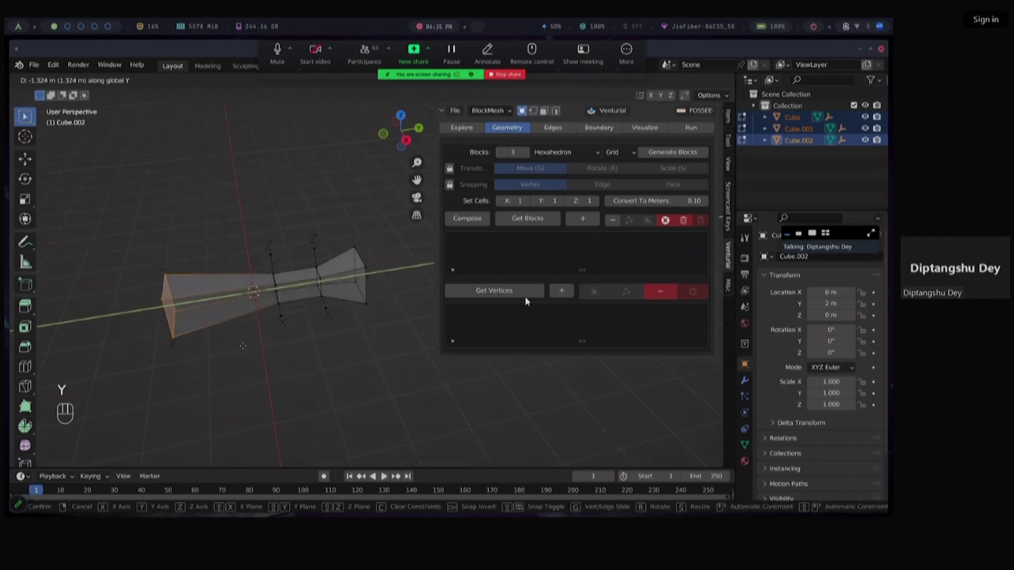
right_click(290, 337)
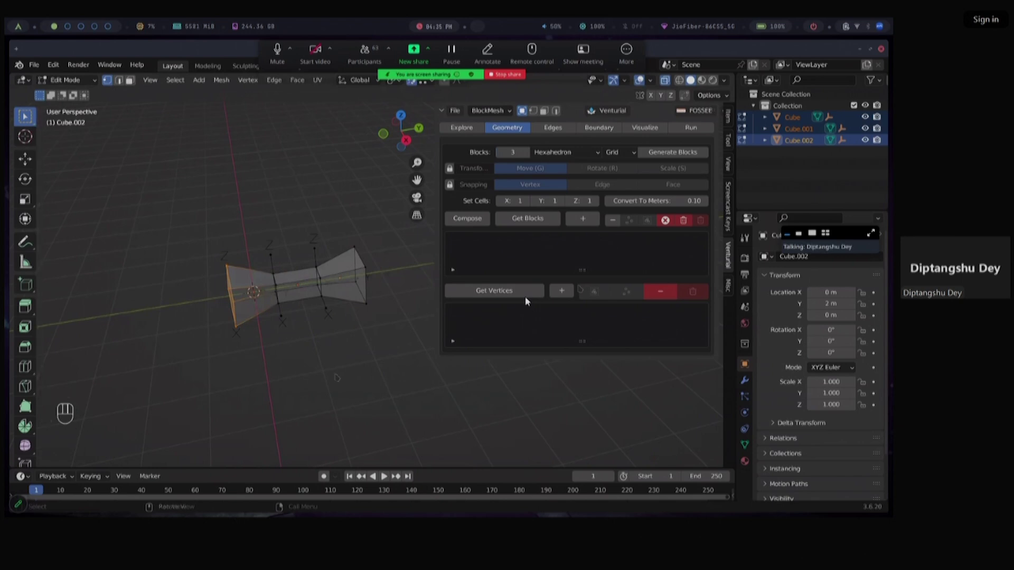
left_click(731, 205)
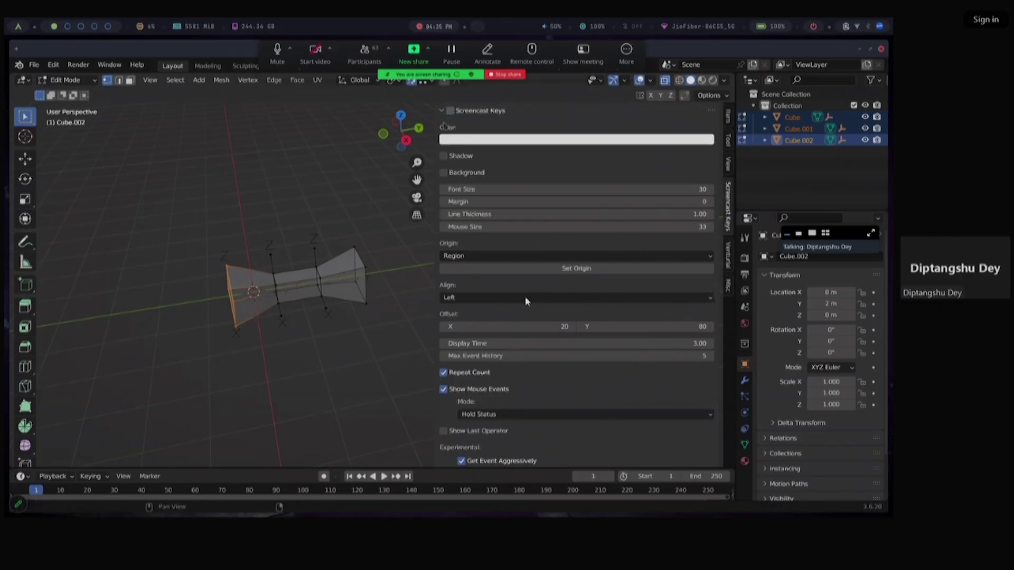
left_click(728, 255)
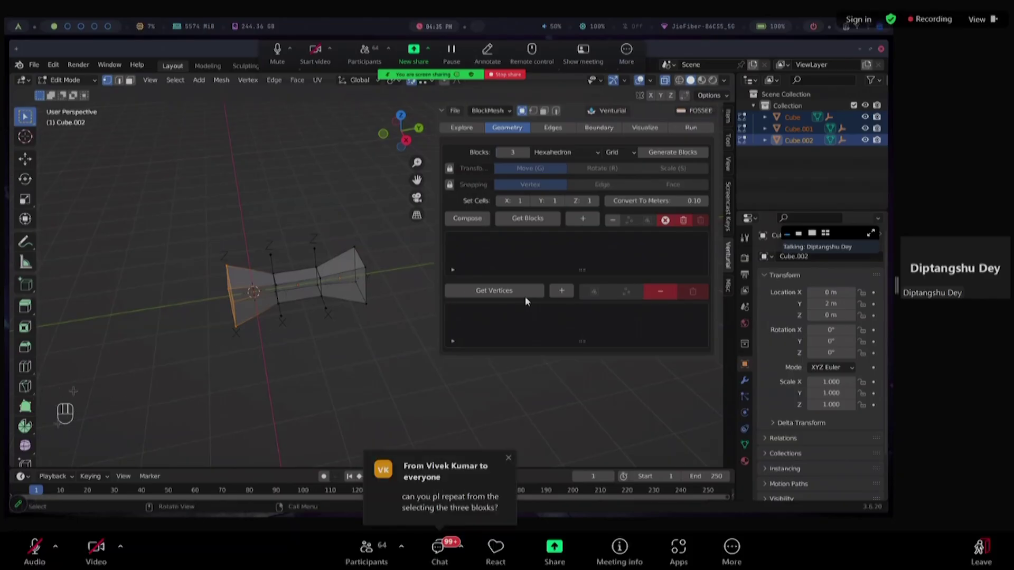
Select the vertices of the outer end face at the block chain's origin end and move them -1 m along the global Y axis
middle_click_drag(312, 376, 286, 369)
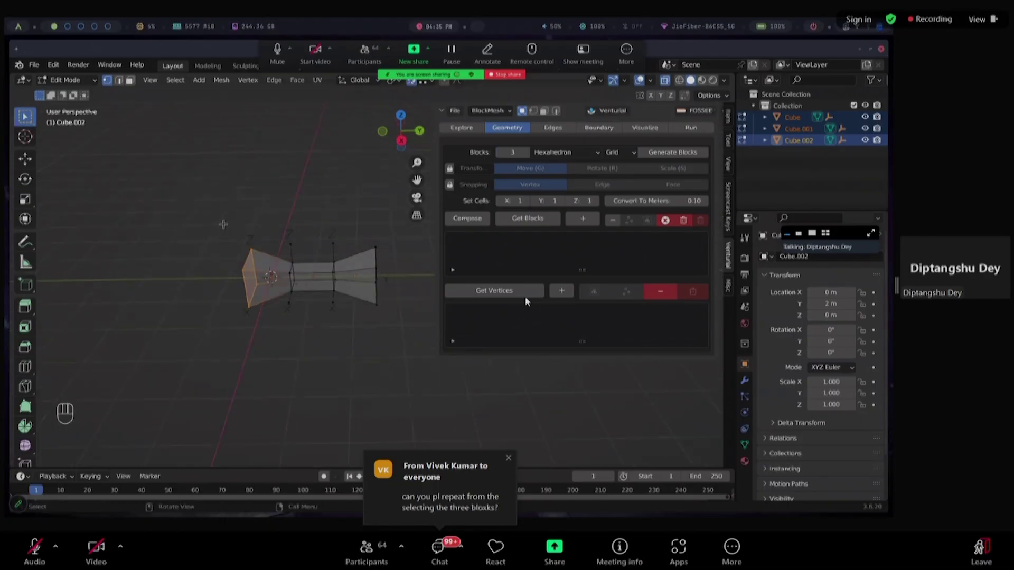
left_click_drag(227, 206, 266, 375)
middle_click_drag(258, 338, 283, 332)
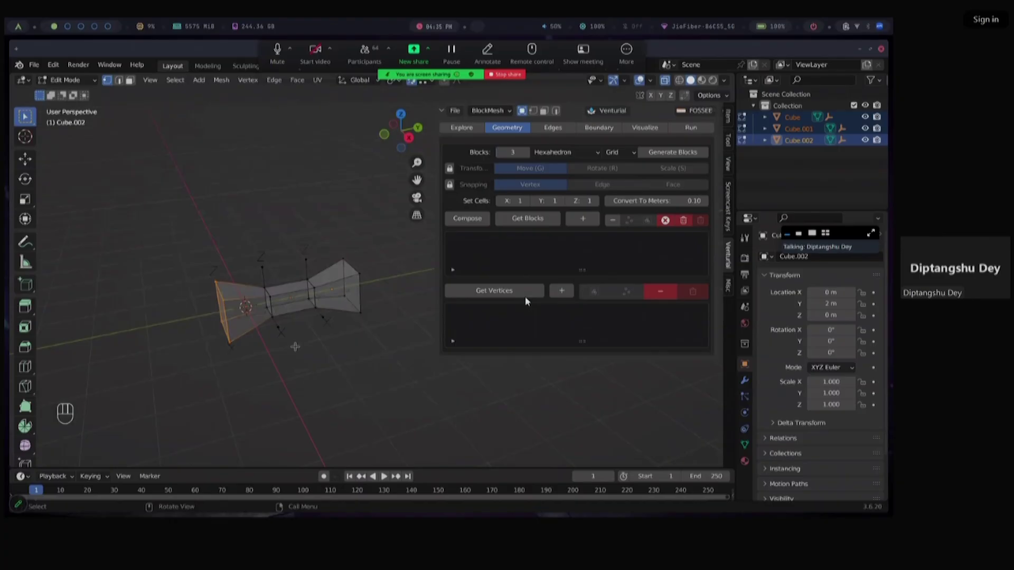
key("g")
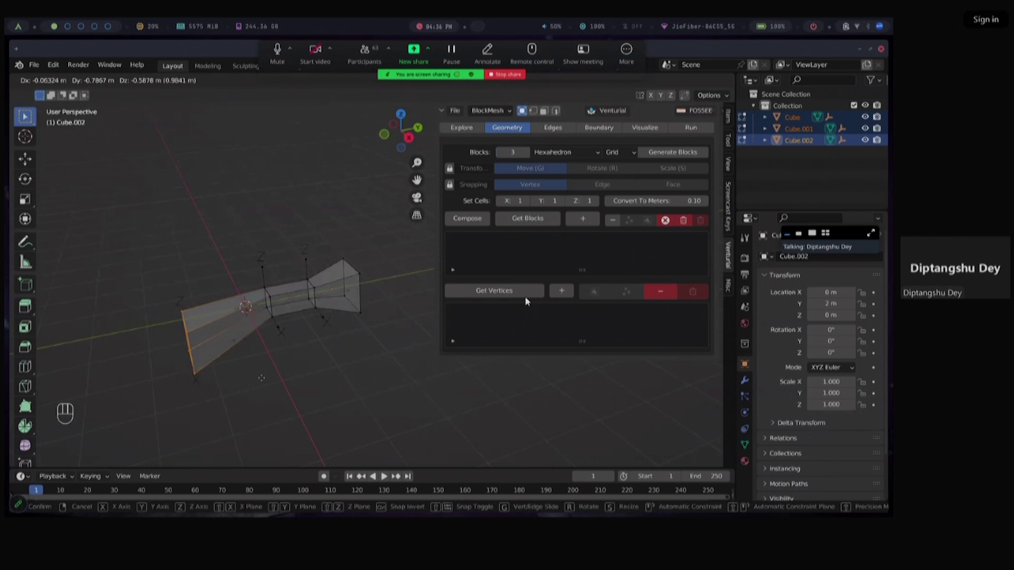
key("y")
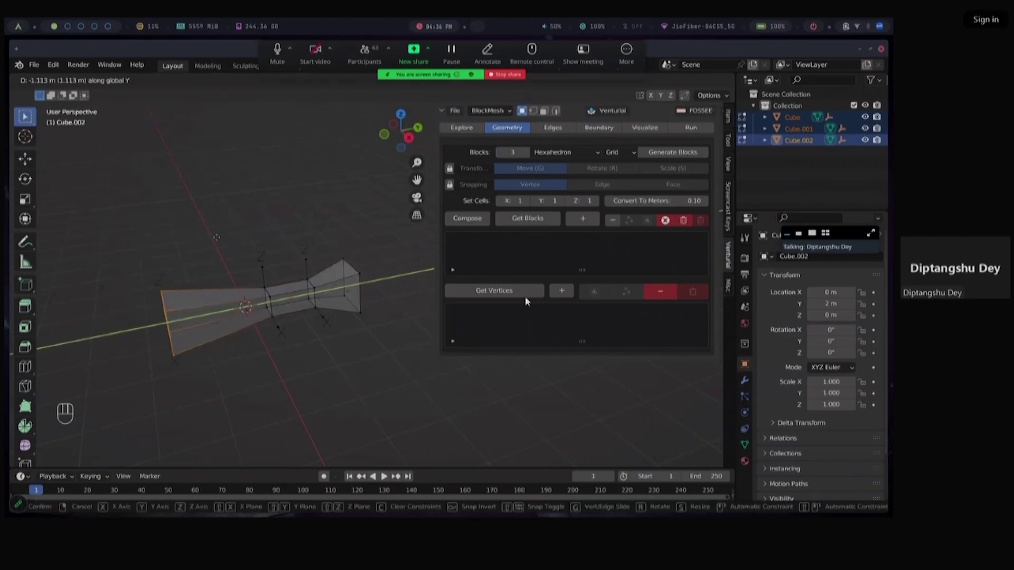
key("KP_Subtract")
key("KP_1")
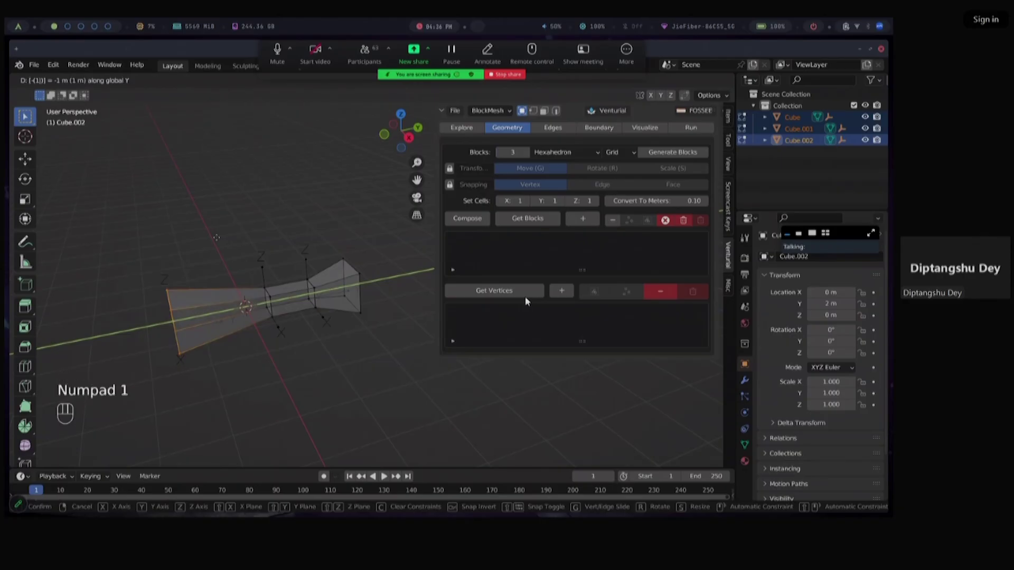
key("Return")
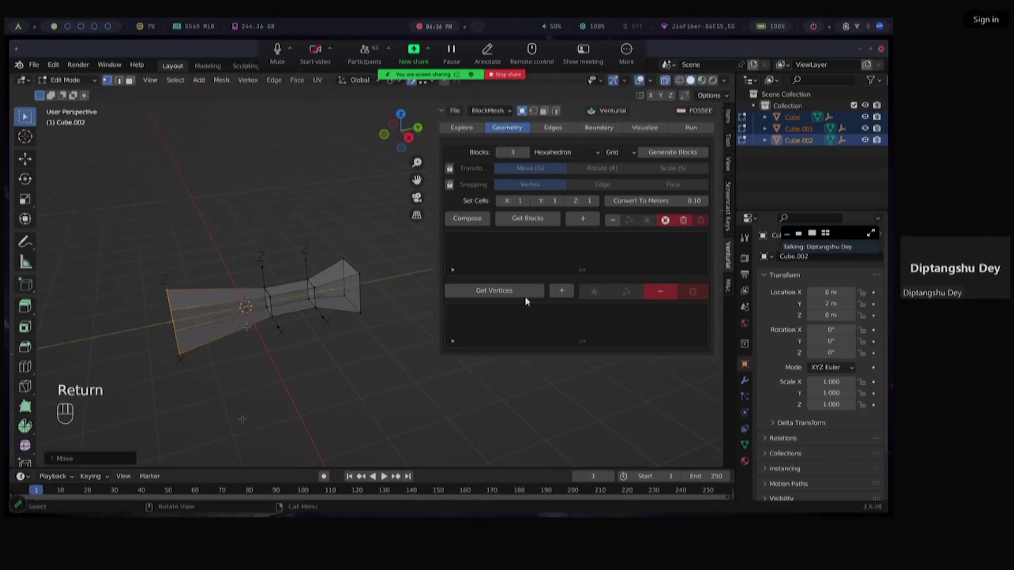
middle_click_drag(260, 370, 289, 345)
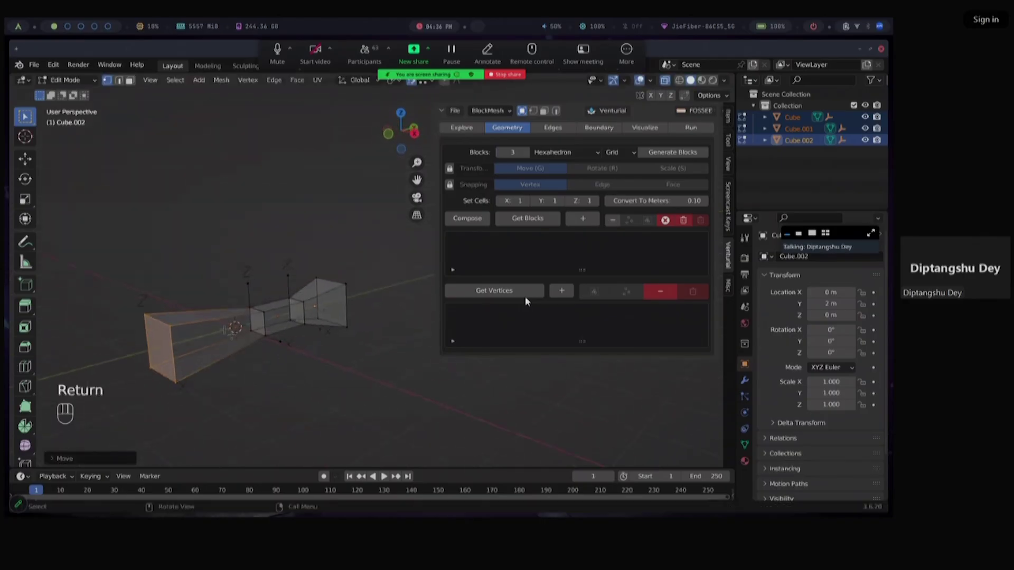
Scale the selected outer end face of the first block uniformly by a factor of 2
middle_click_drag(207, 325, 214, 319)
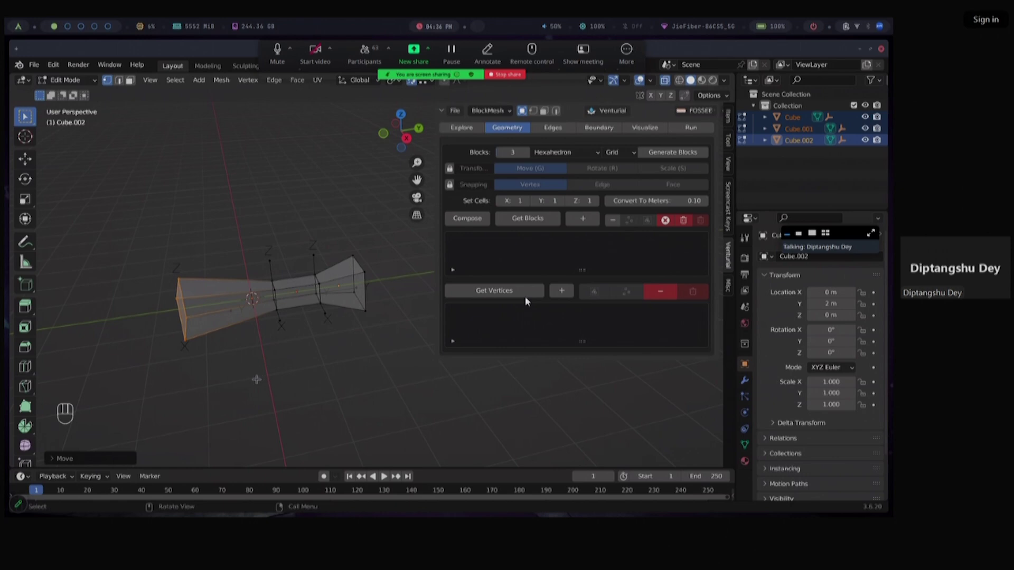
key("s")
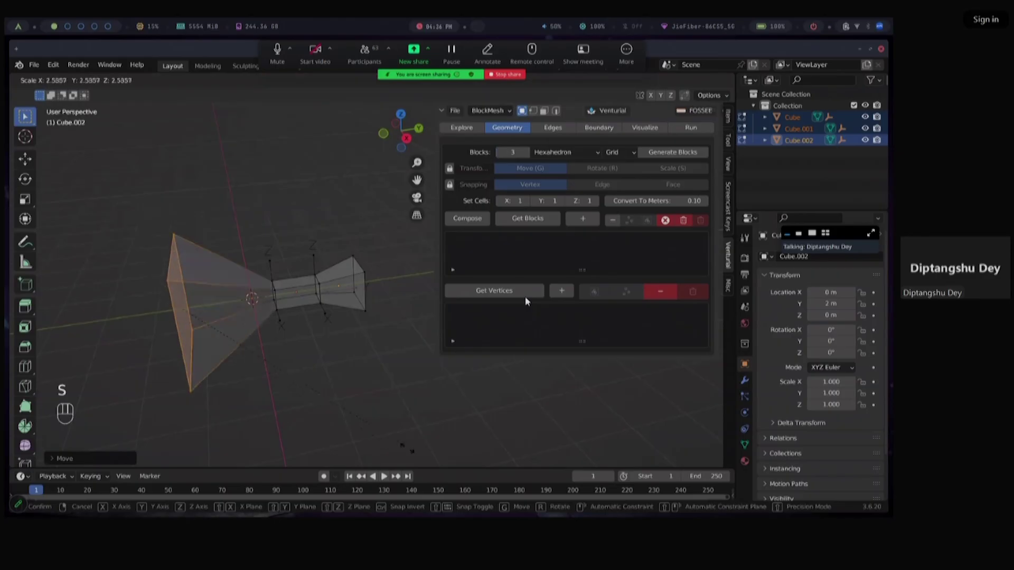
key("y")
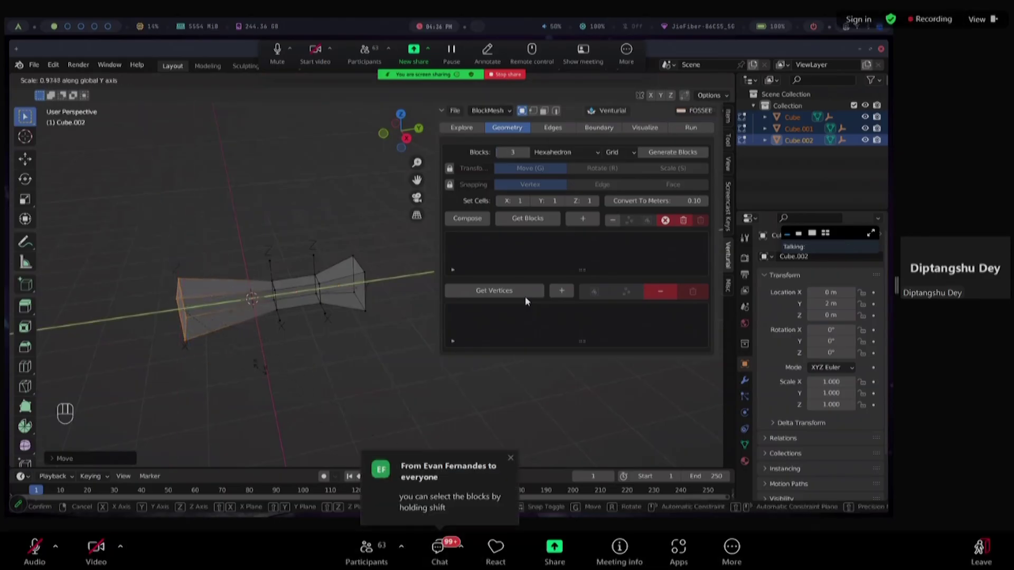
key("s")
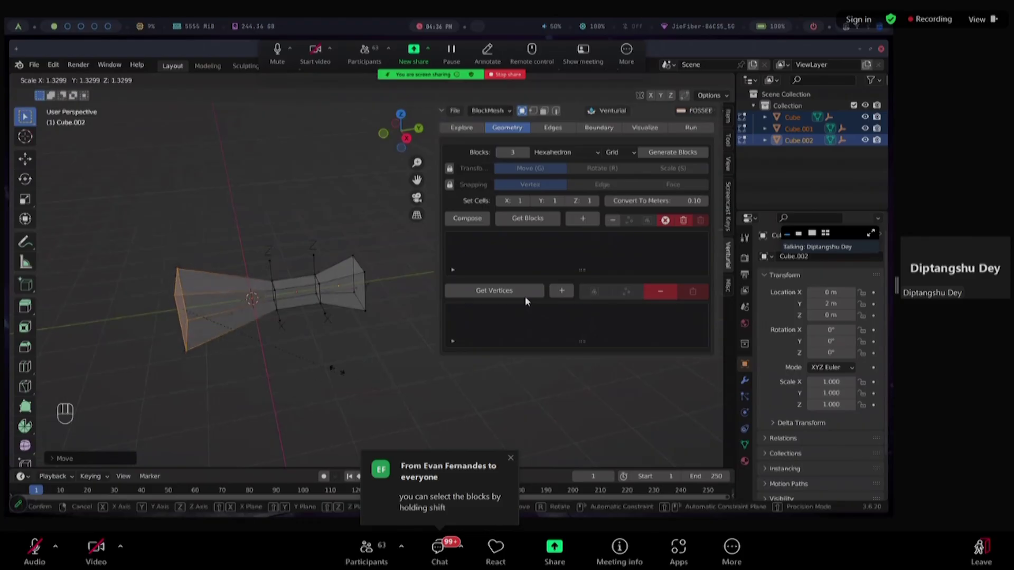
key("KP_2")
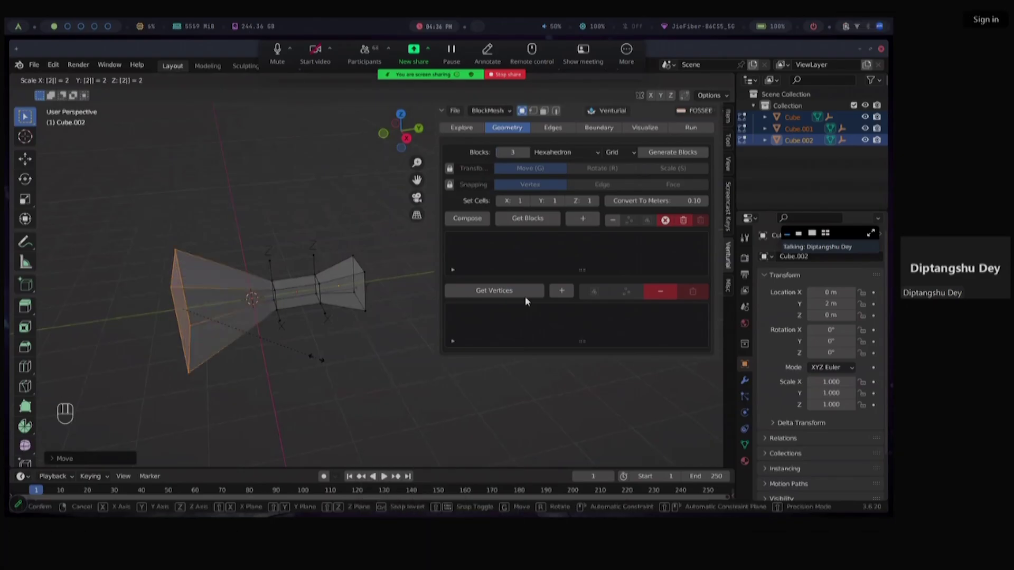
key("Return")
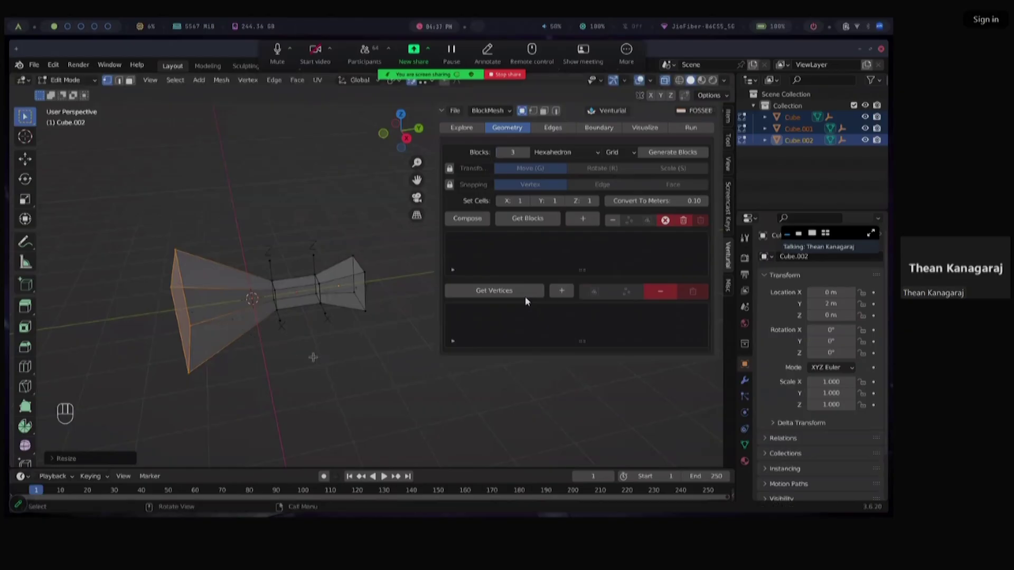
Box-select the vertices of the wide end face, the adjoining narrow face and the far end face in turn, ending with the whole first block
left_click_drag(126, 187, 220, 426)
left_click_drag(109, 168, 217, 423)
left_click_drag(250, 227, 300, 363)
left_click_drag(341, 236, 387, 346)
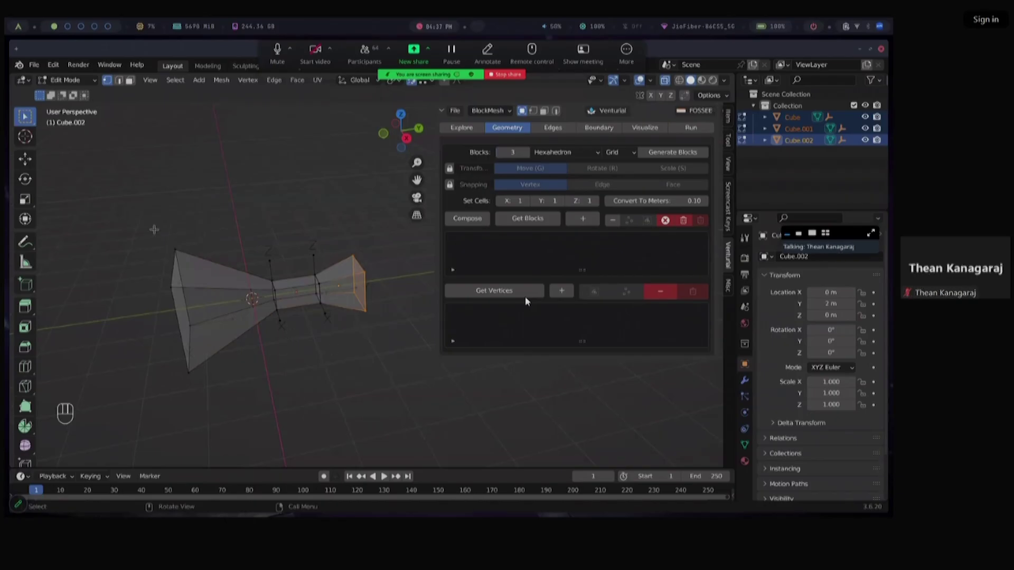
left_click(140, 202)
left_click_drag(140, 203, 295, 408)
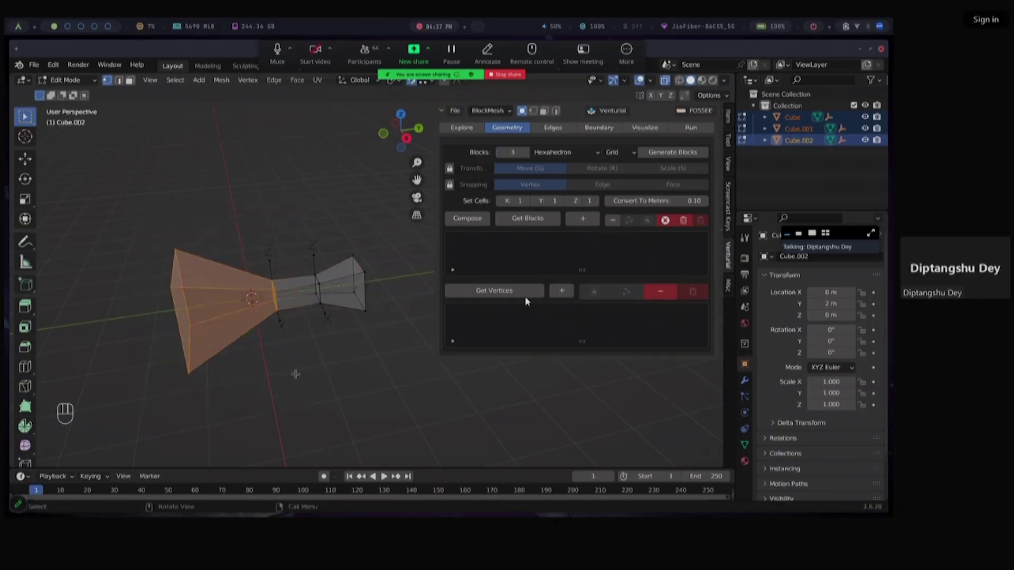
middle_click_drag(272, 378, 324, 373)
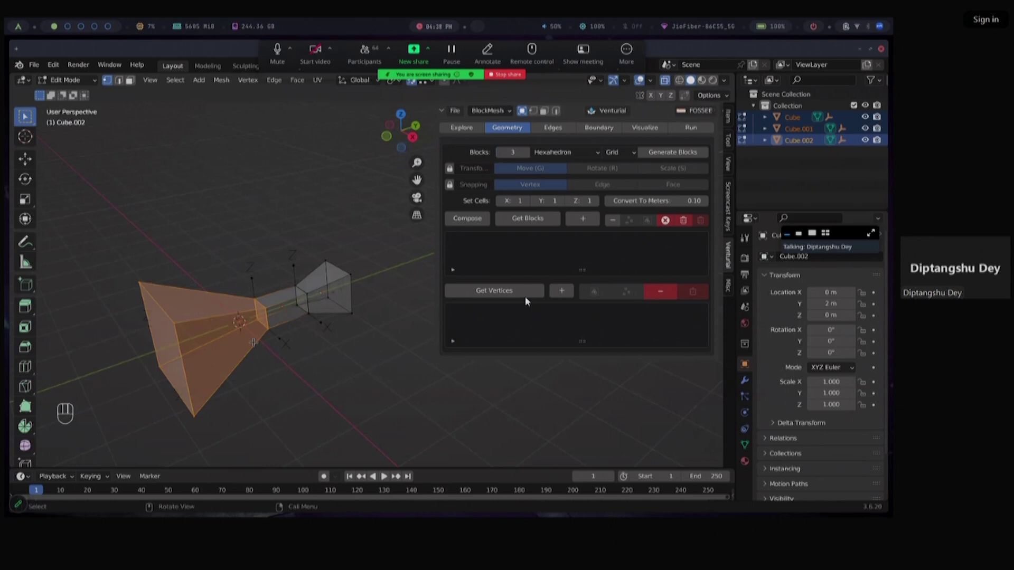
Switch to Object Mode, turn off X-ray and select only the middle block
key("Tab")
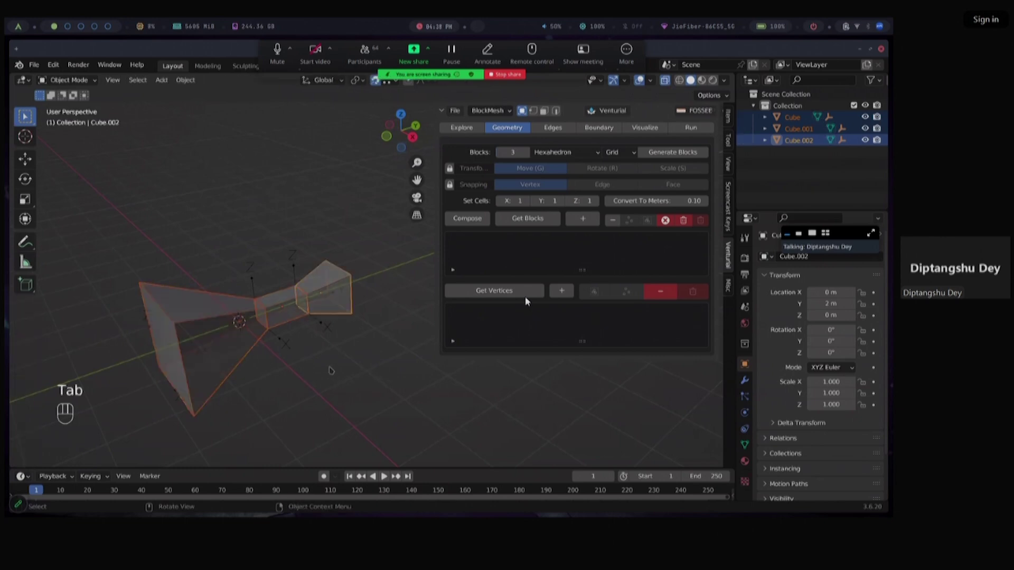
left_click(665, 80)
left_click(282, 310)
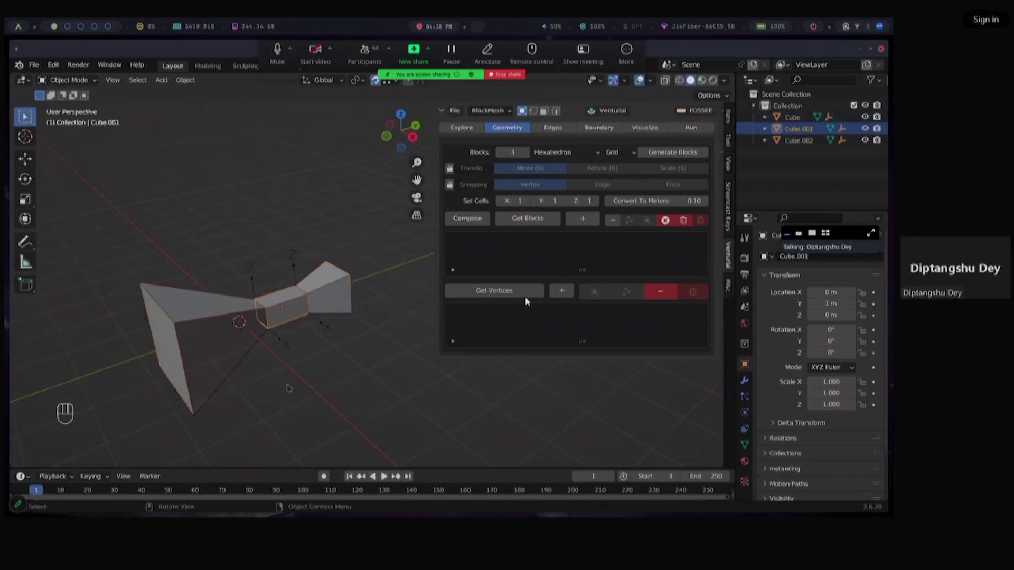
Select the three blocks individually in turn, going back and forth along the chain
middle_click_drag(233, 311, 206, 342)
left_click(207, 329)
left_click(301, 303)
left_click(335, 291)
left_click(285, 305)
left_click(228, 323)
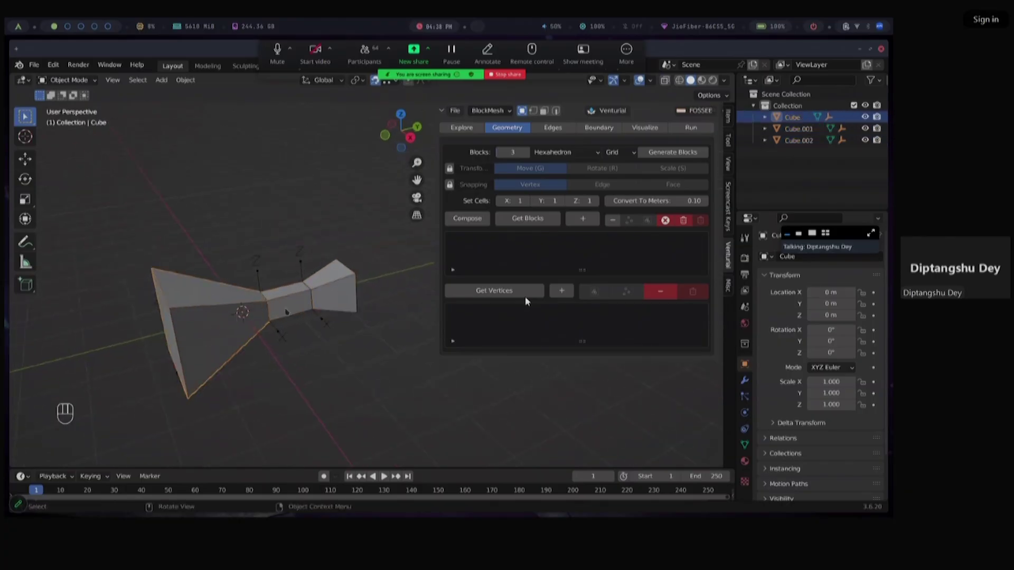
left_click(290, 305)
left_click(220, 323)
left_click(301, 308)
left_click(313, 315)
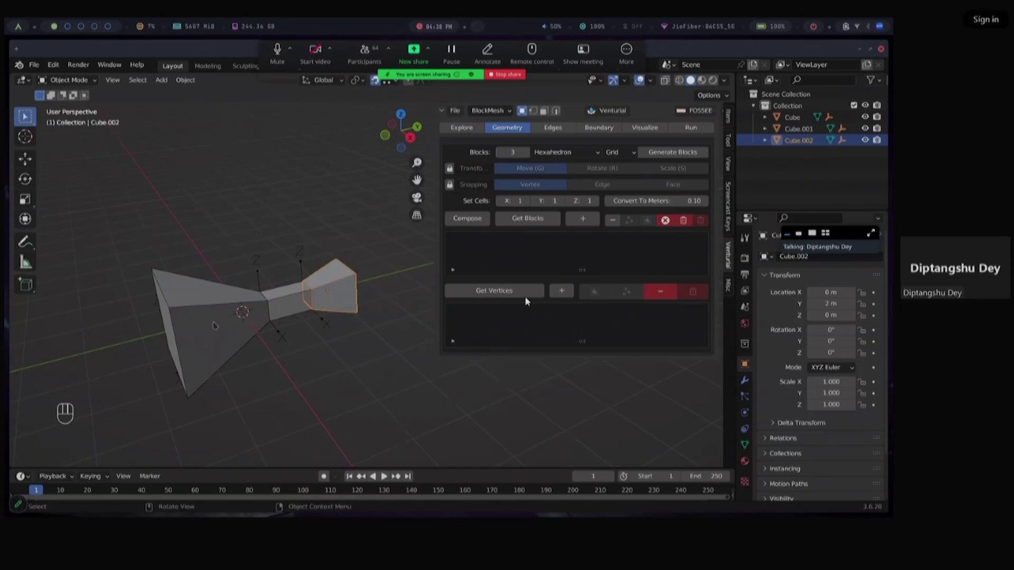
left_click(213, 322)
left_click(288, 305)
Select all three blocks together, starting from the far end block and adding the middle block last
left_click(344, 290)
key("shift")
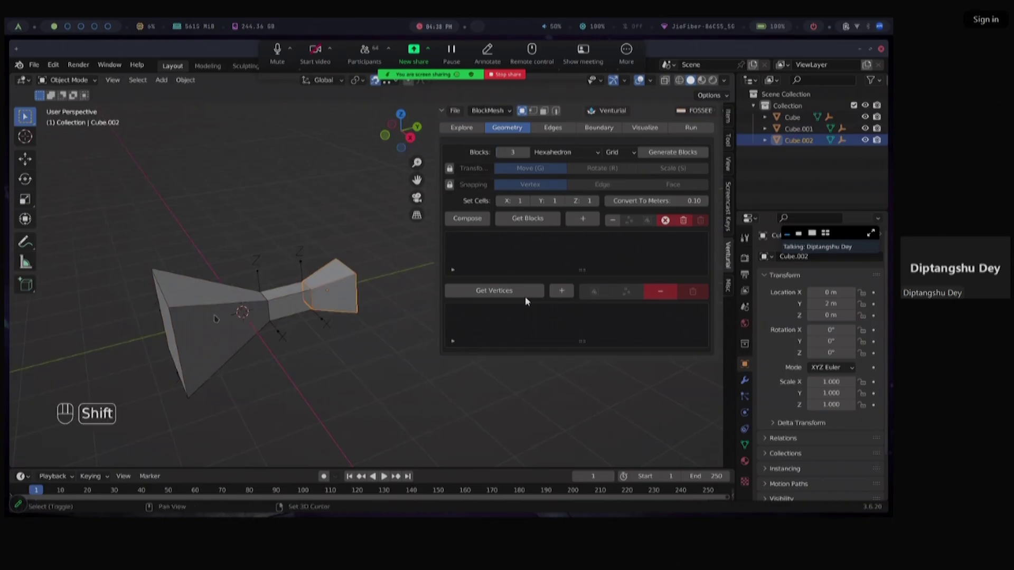
left_click(216, 318, "shift")
left_click(288, 304, "shift")
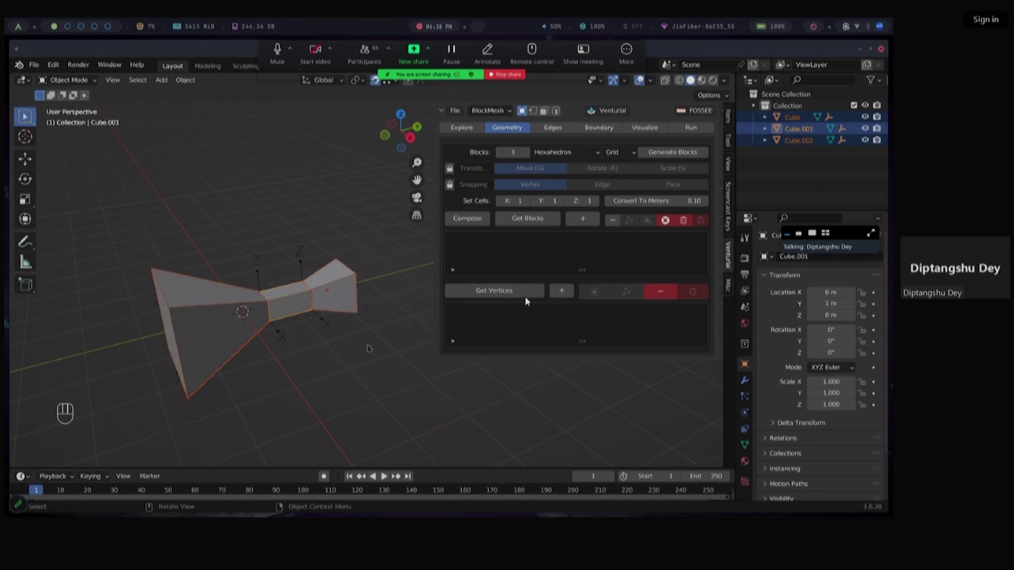
Enter Edit Mode for the three selected blocks and turn X-ray on
key("Tab")
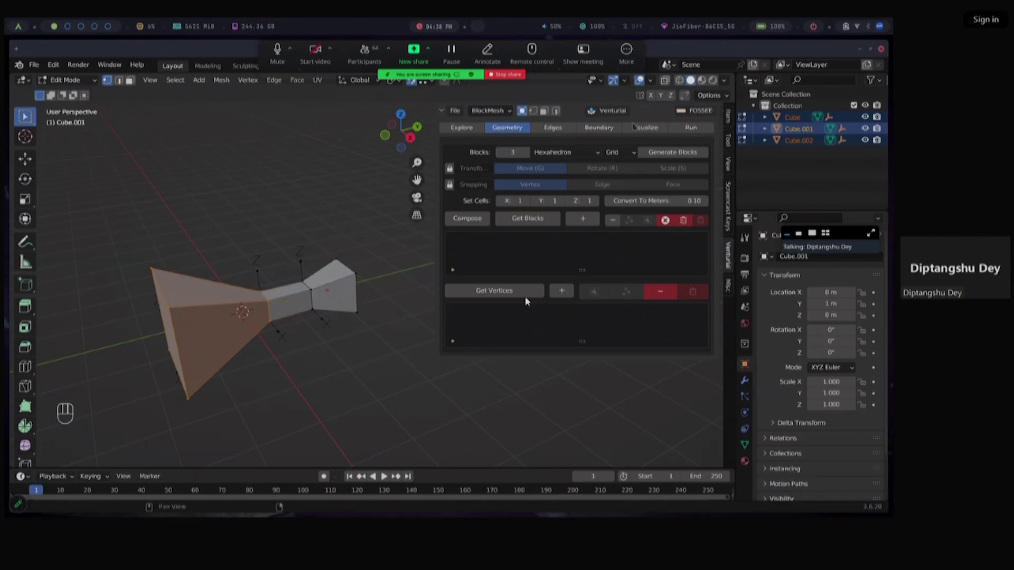
left_click(666, 81)
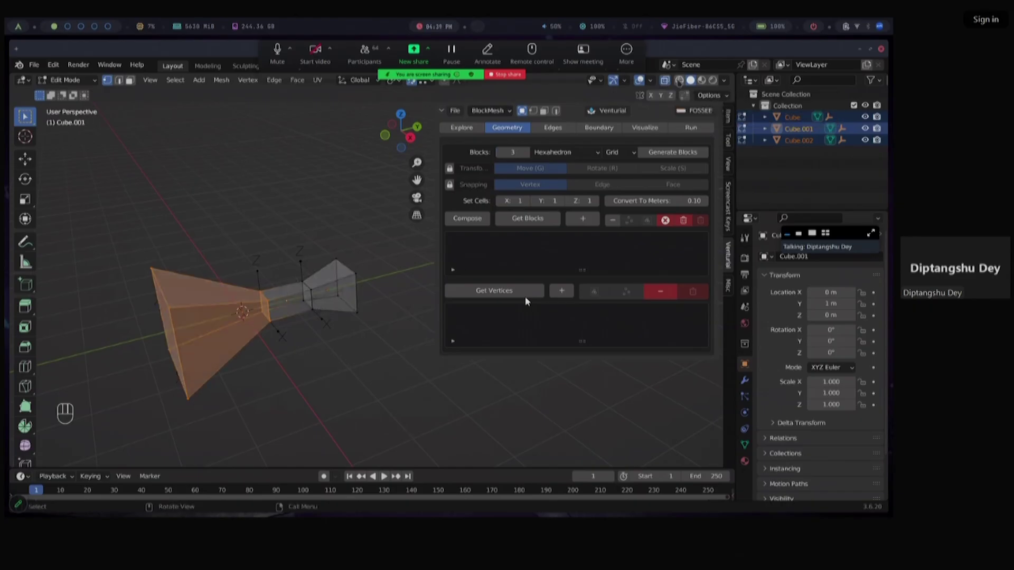
left_click(668, 81)
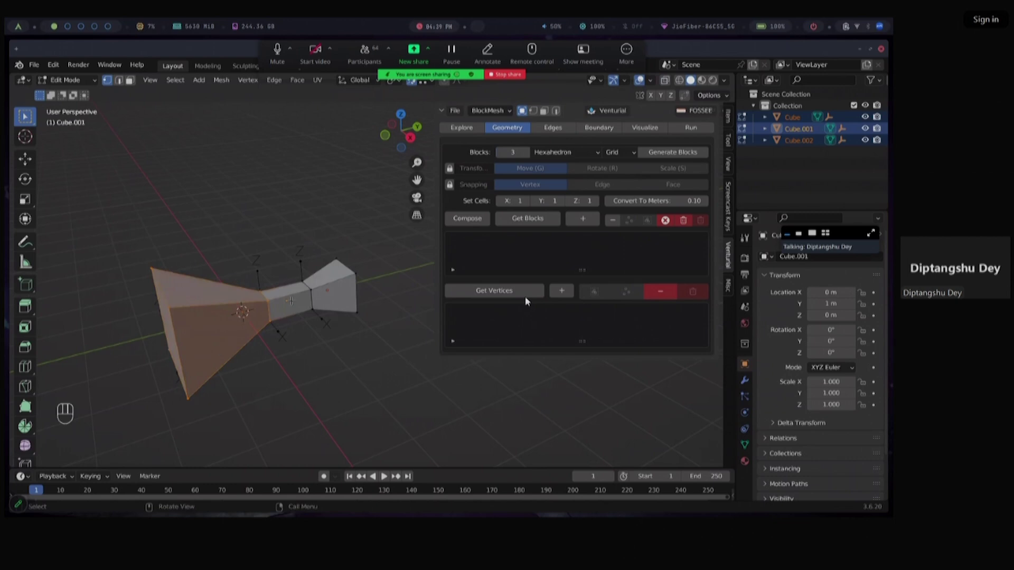
key("alt+z")
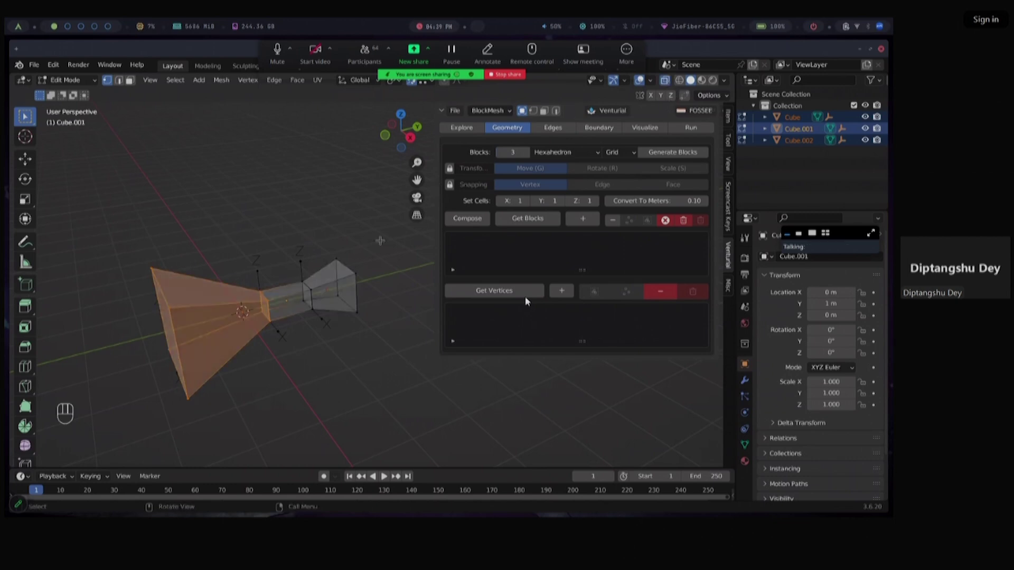
Select the middle block's vertices and scale them by a factor of 2 with the global Y axis locked
middle_click_drag(348, 342, 325, 332)
middle_click_drag(325, 332, 254, 360, "shift")
left_click_drag(160, 267, 260, 369)
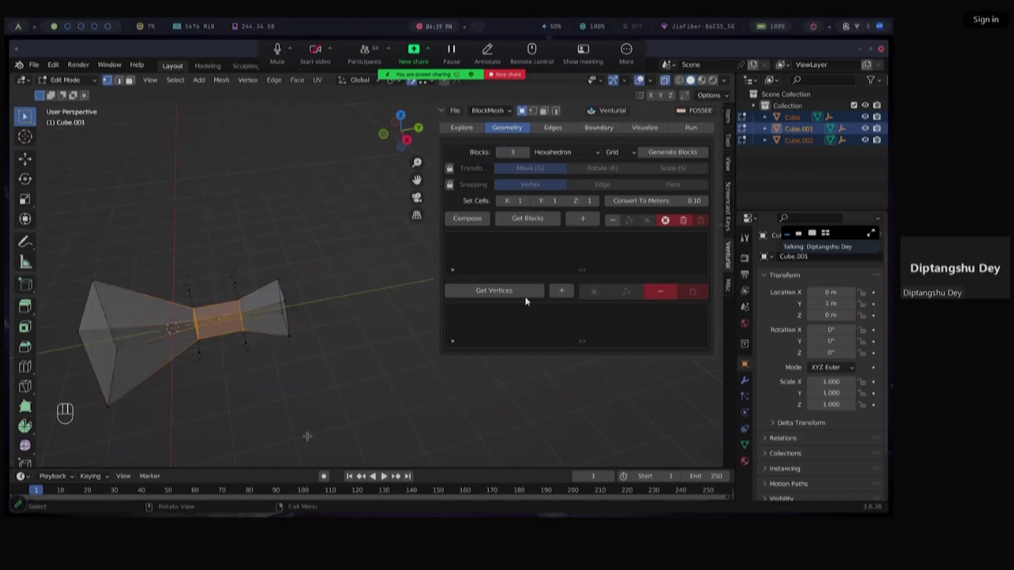
key("s")
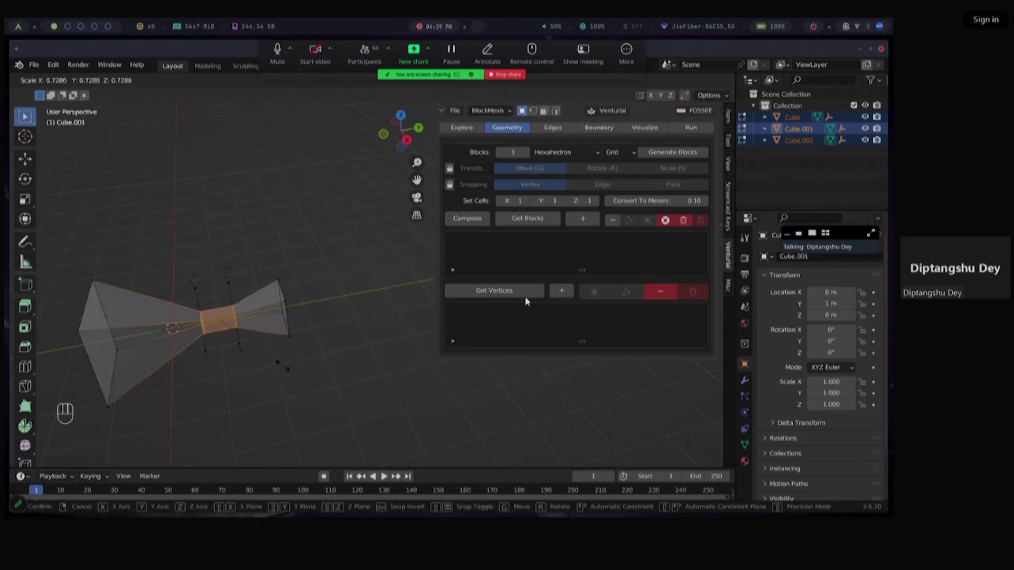
key("Escape")
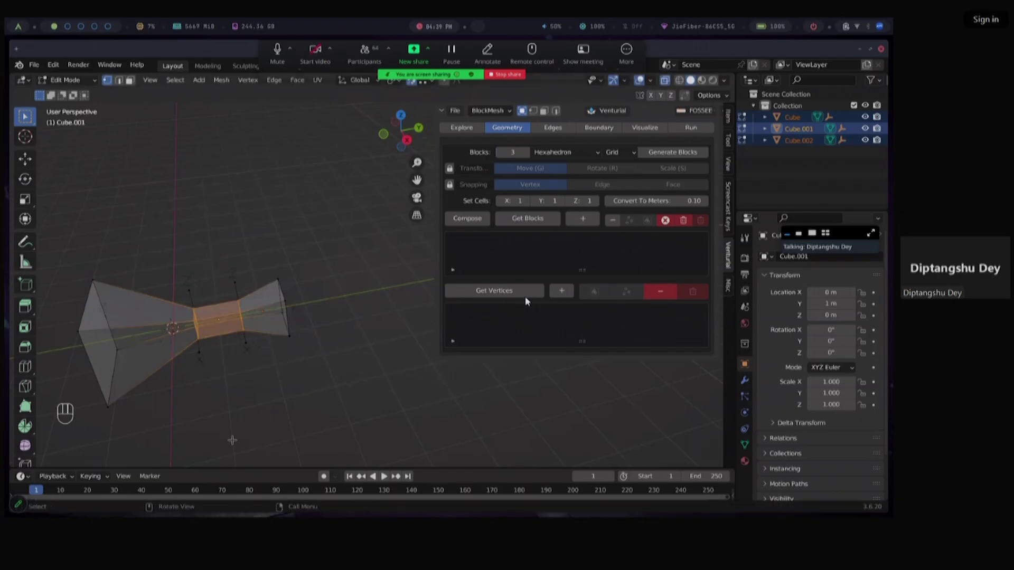
key("s")
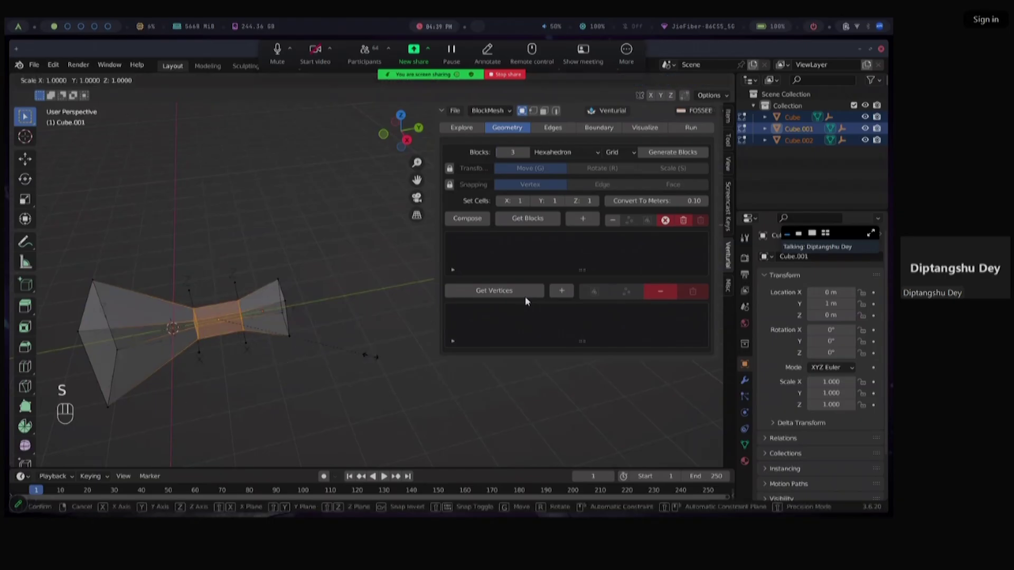
key("shift+y")
key("KP_2")
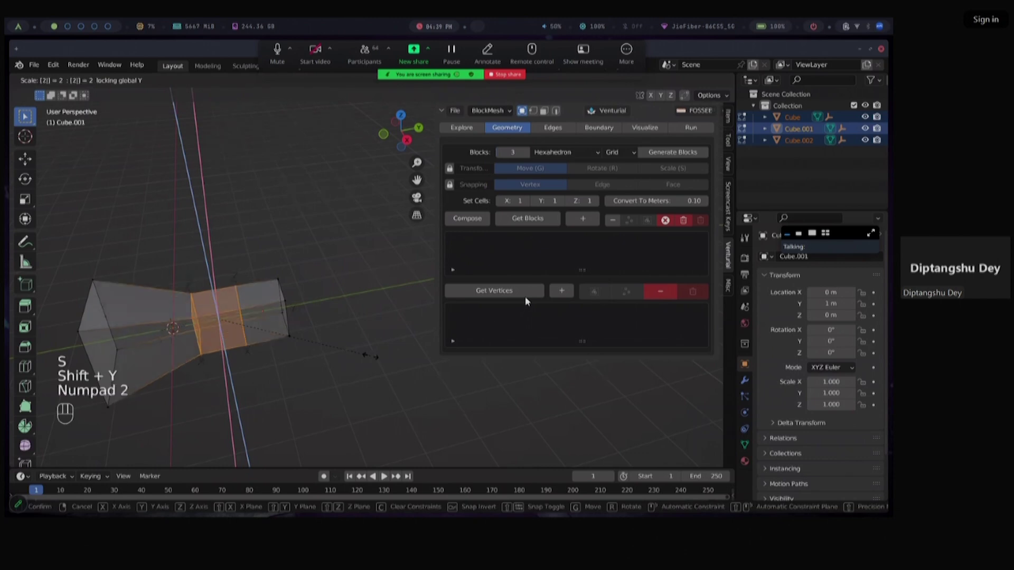
key("Return")
Reselect the middle block's vertices and scale them by 0.5 with the global Y axis locked
middle_click_drag(355, 376, 338, 312)
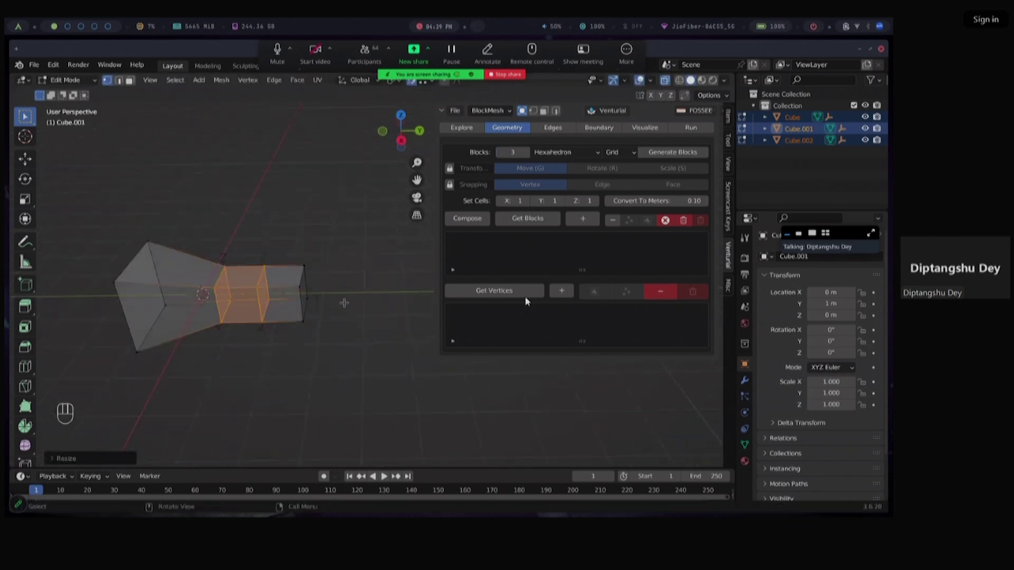
left_click_drag(196, 252, 270, 343)
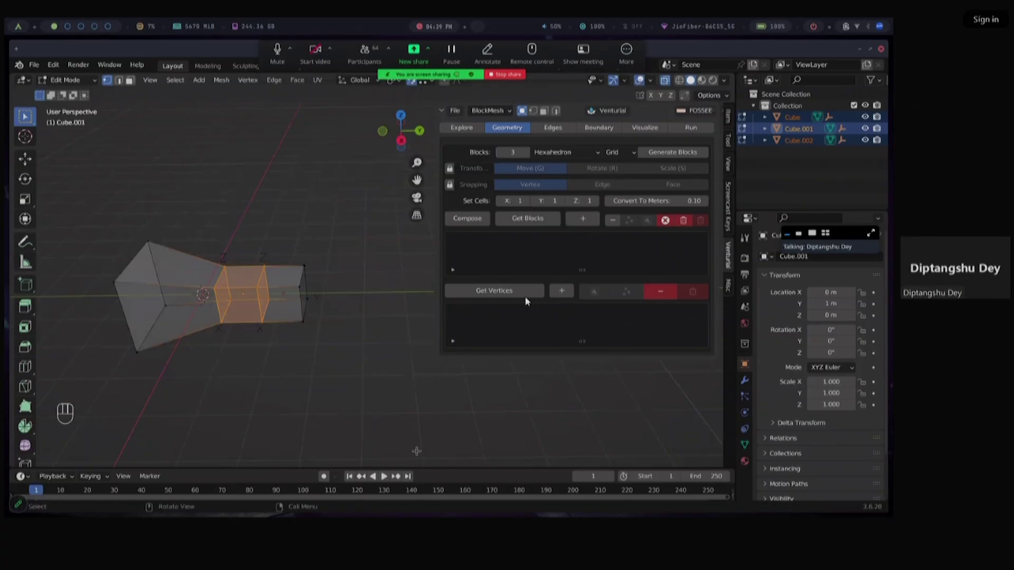
middle_click_drag(319, 380, 346, 369)
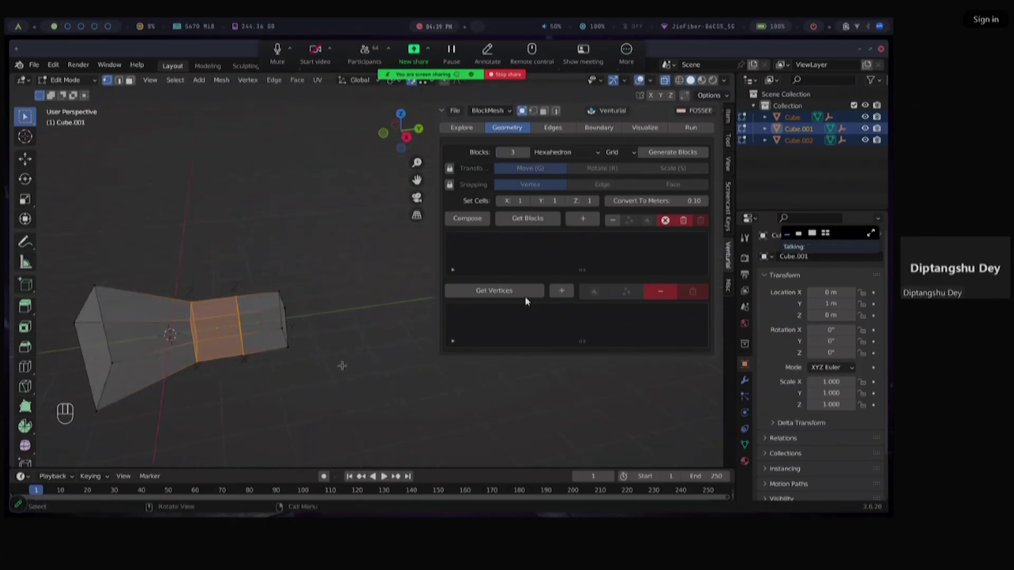
key("s")
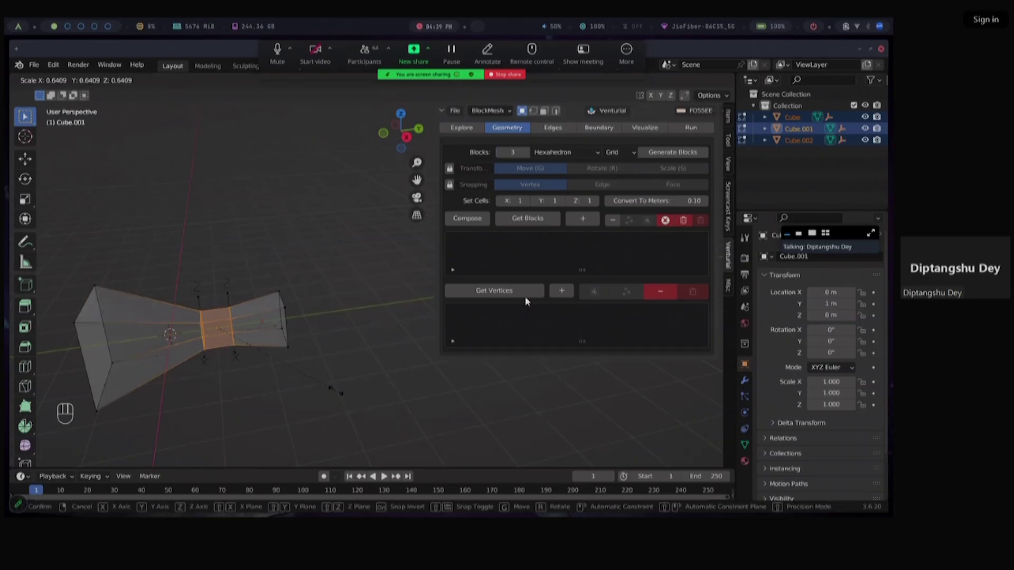
key("shift")
key("shift+y")
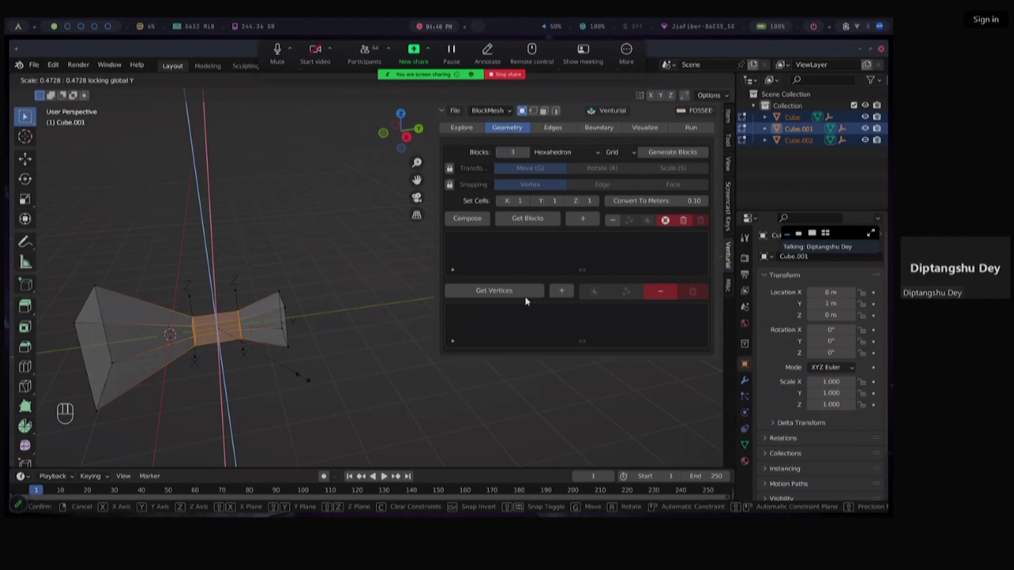
type("0.5")
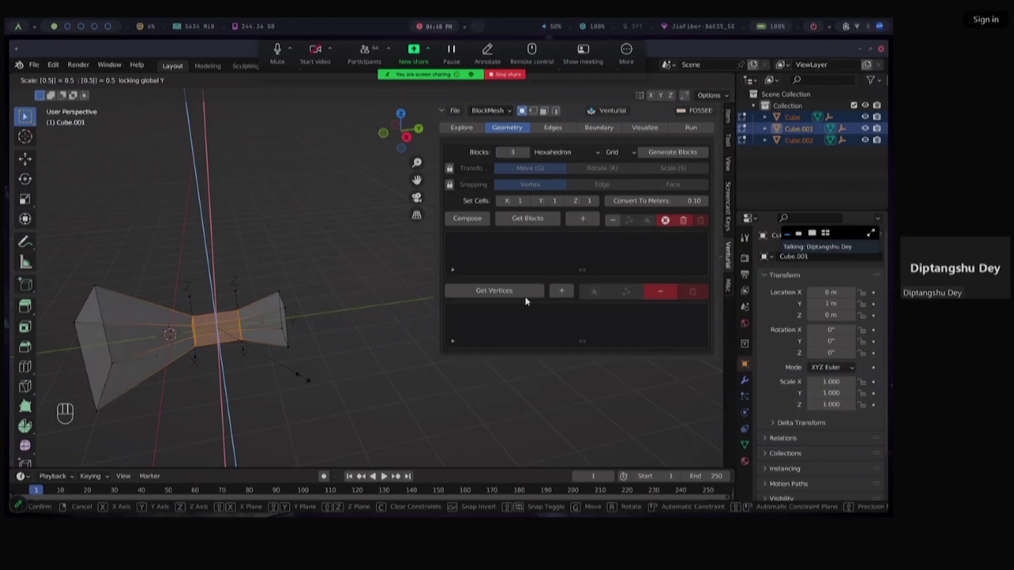
key("Return")
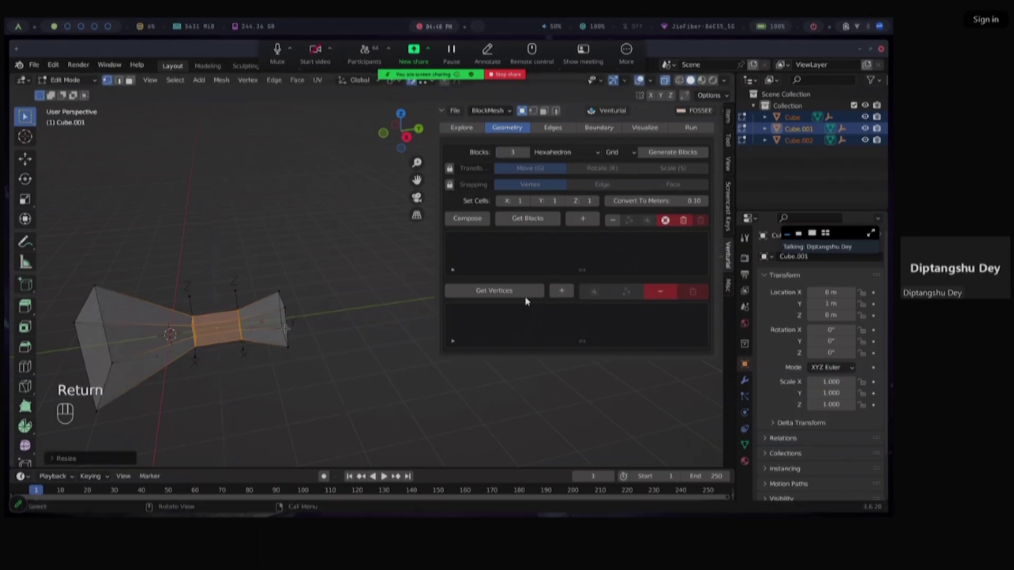
Box-select the first block's wide end face, its narrow face and the wide face again, then deselect all vertices
middle_click_drag(221, 396, 212, 386)
left_click_drag(61, 243, 160, 441)
middle_click_drag(214, 373, 228, 395, "shift")
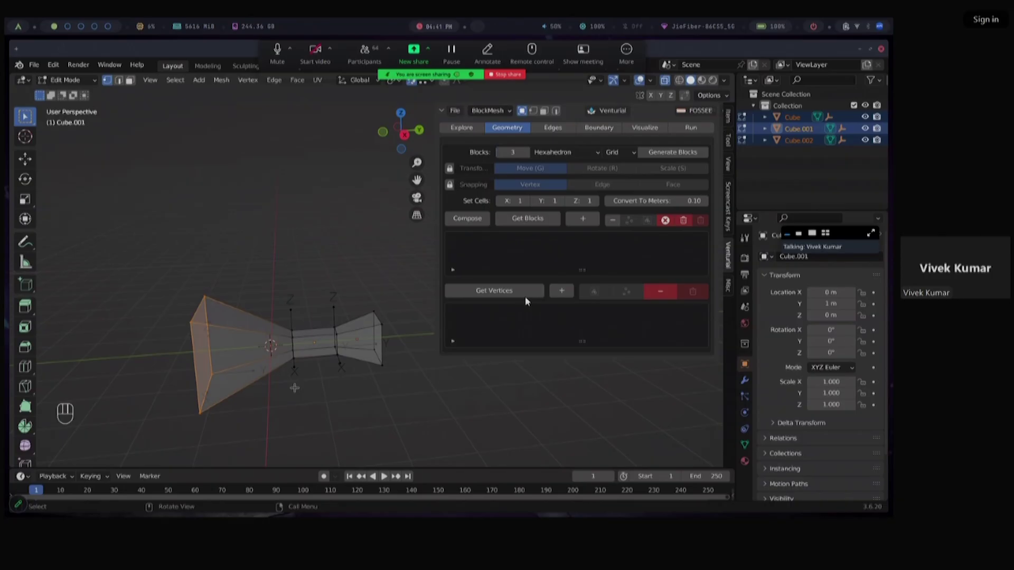
left_click_drag(271, 306, 309, 383)
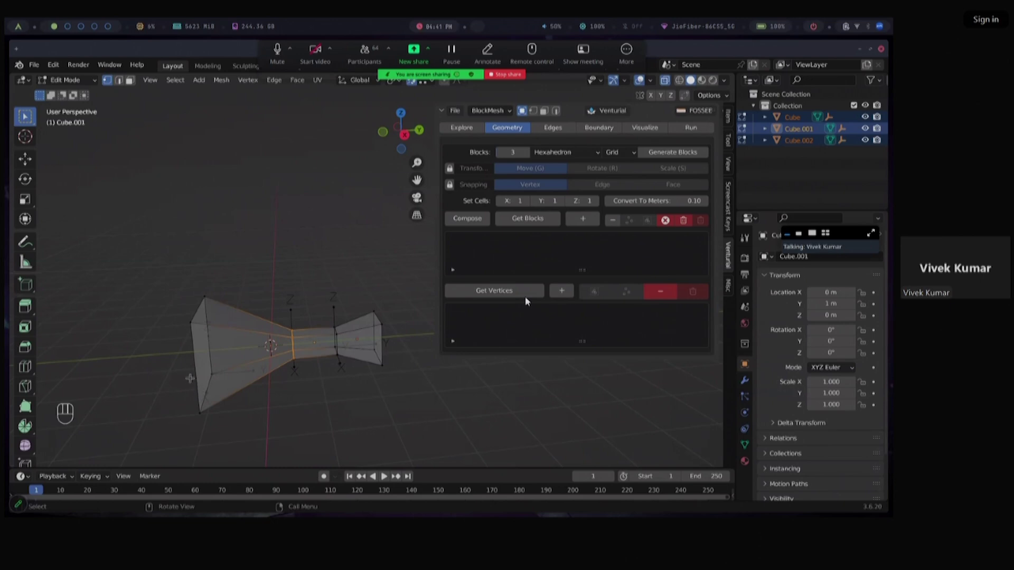
left_click_drag(149, 257, 236, 418)
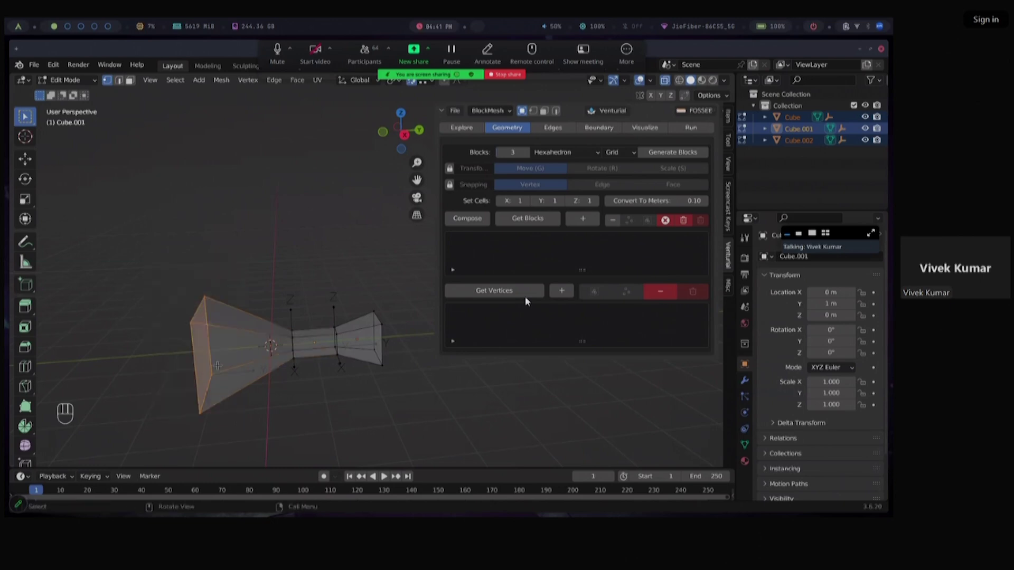
middle_click_drag(235, 422, 294, 389)
key("alt+a")
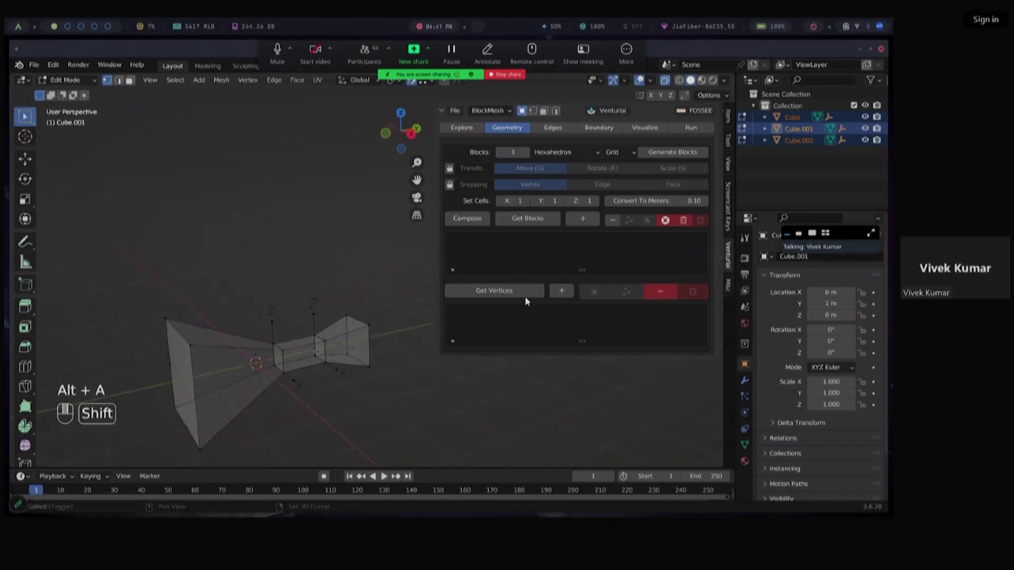
Box-select the vertices of the first block's wide end face, then box-select the middle block's vertices
middle_click_drag(323, 389, 324, 347, "shift")
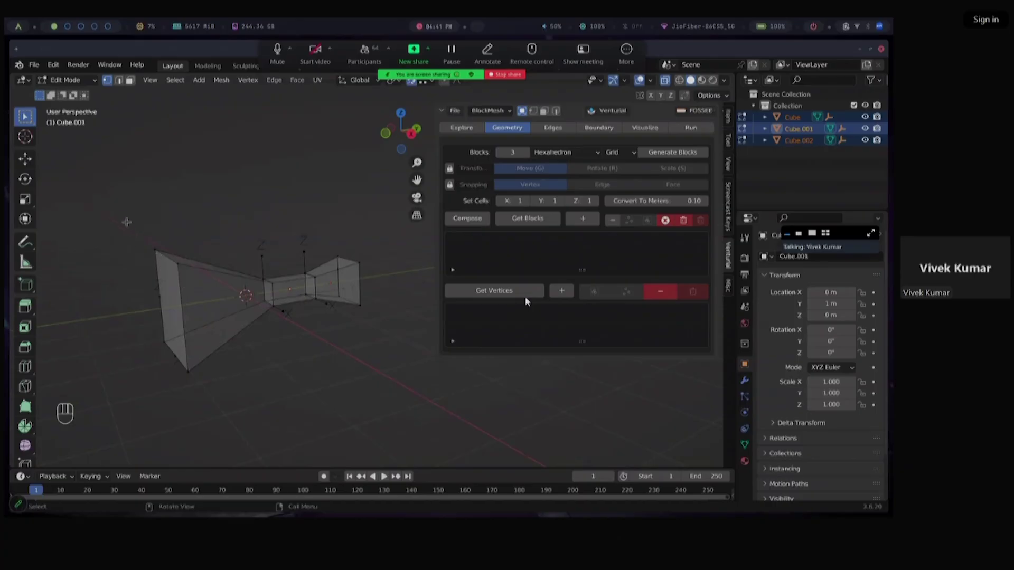
left_click_drag(123, 216, 237, 421)
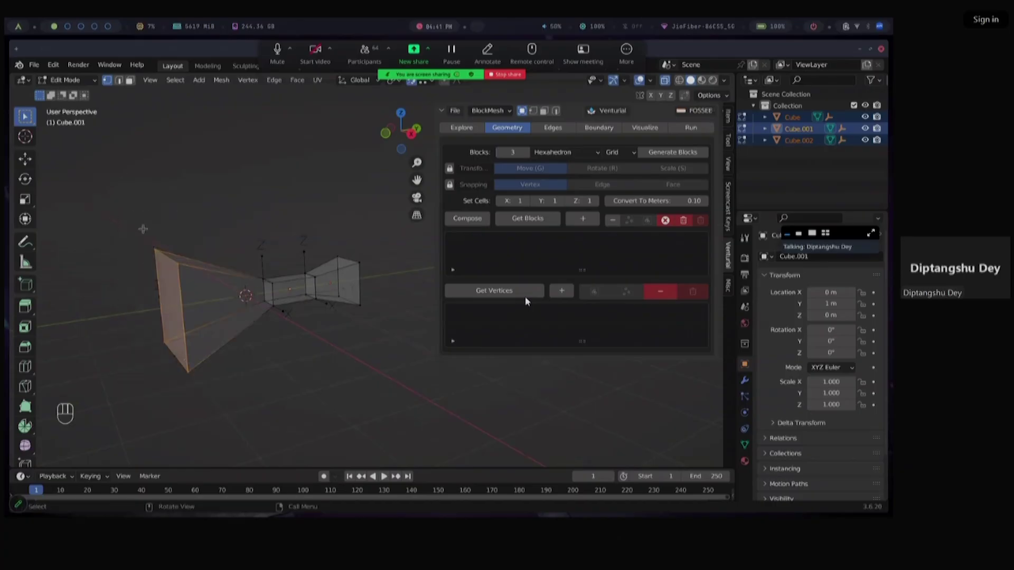
left_click_drag(103, 198, 241, 417)
left_click_drag(226, 200, 342, 320)
left_click_drag(239, 247, 334, 344)
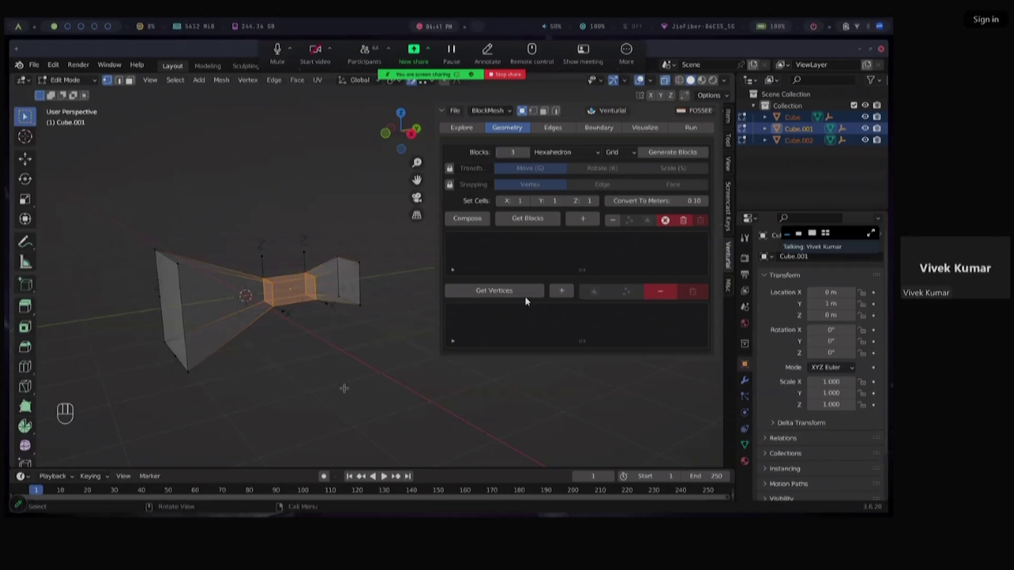
right_click(330, 326)
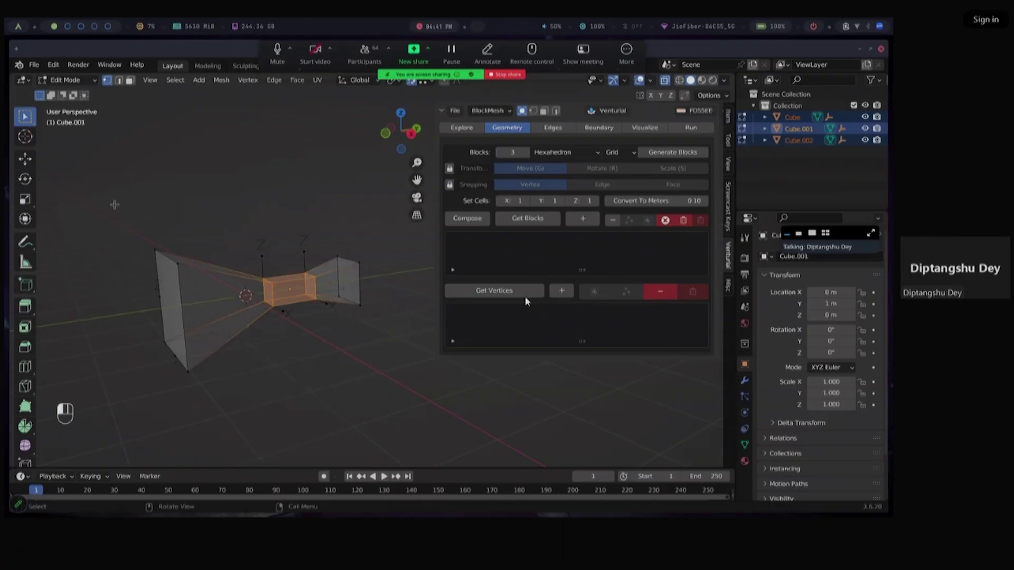
Box-select the first block's wide end face again and view it from a different angle
left_click_drag(115, 205, 241, 419)
left_click_drag(129, 214, 237, 443)
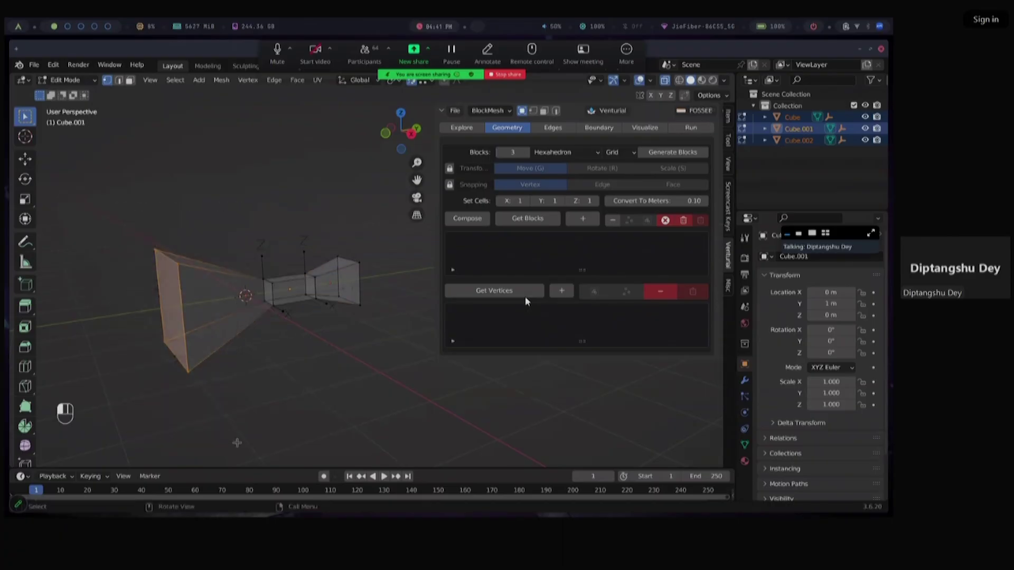
left_click_drag(129, 207, 232, 404)
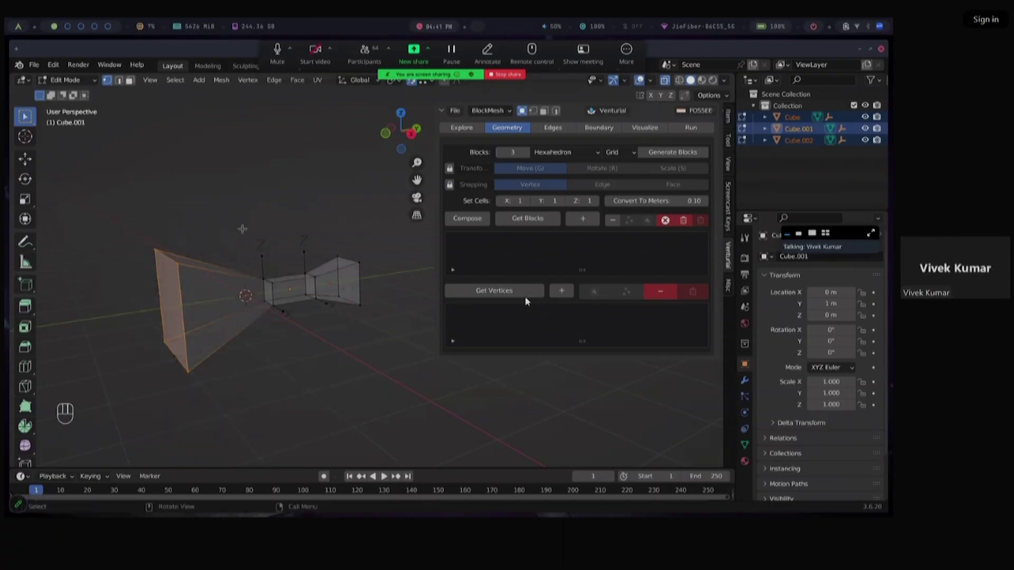
left_click_drag(242, 229, 335, 432)
left_click_drag(103, 224, 275, 368)
middle_click_drag(270, 359, 298, 369)
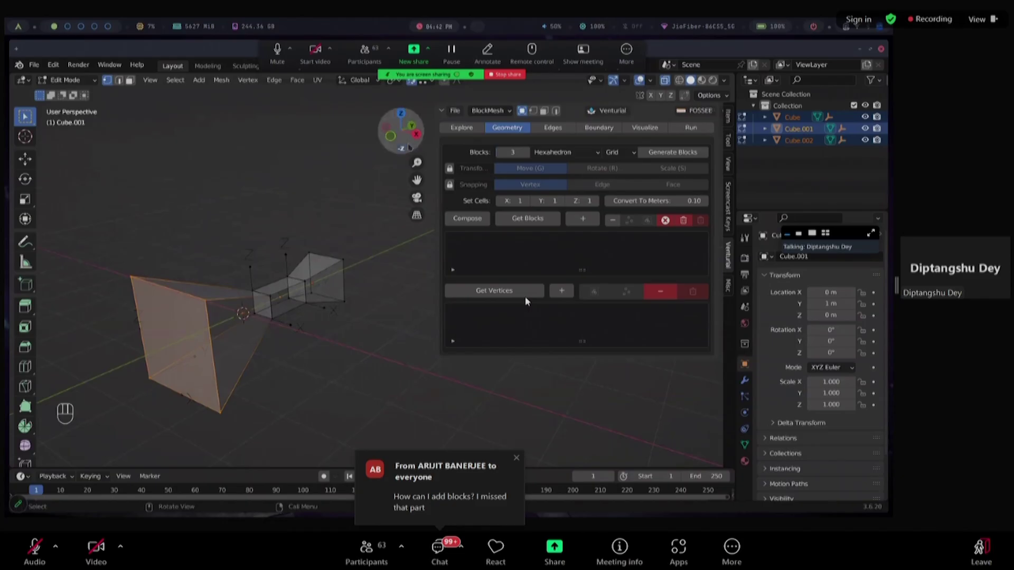
mouse_move(411, 141)
left_mouse_down()
mouse_move(338, 139)
mouse_move(446, 159)
mouse_move(432, 125)
mouse_move(402, 174)
mouse_move(388, 132)
mouse_move(415, 145)
mouse_move(407, 139)
mouse_move(401, 154)
mouse_move(391, 123)
mouse_move(403, 143)
left_mouse_up()
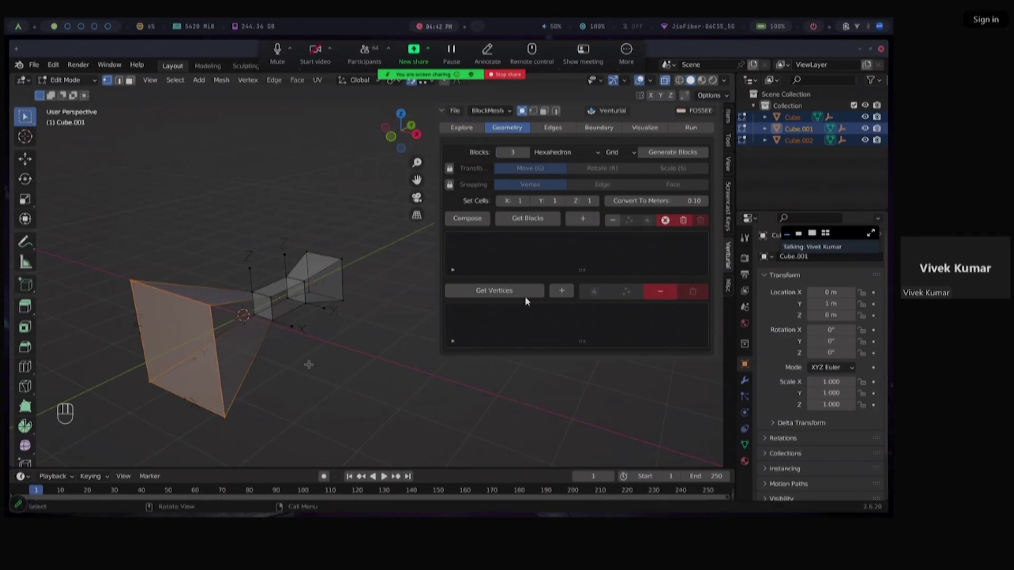
middle_click_drag(334, 376, 304, 362)
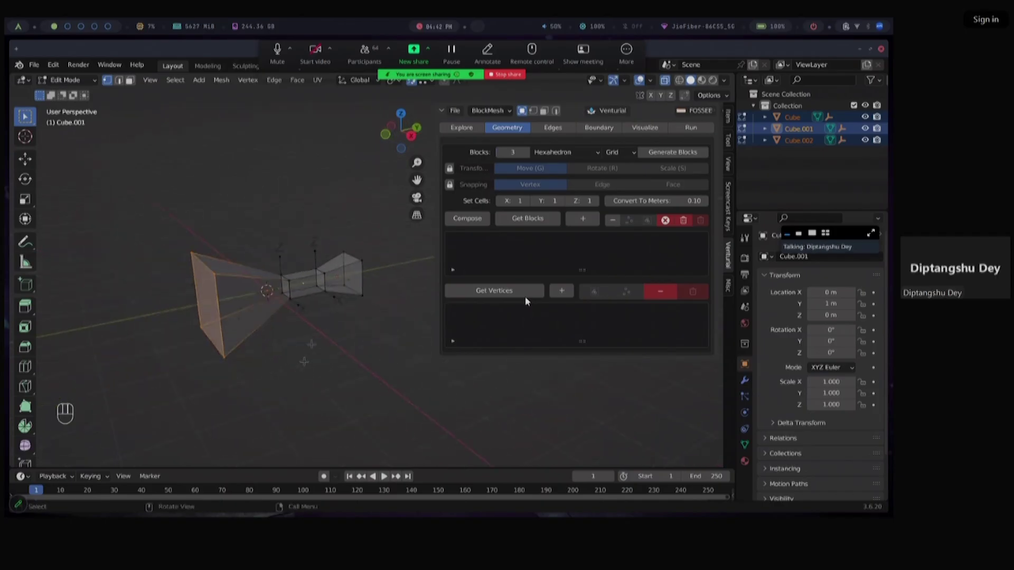
Turn X-ray off and select all three blocks in Object Mode
left_click(665, 80)
left_click(304, 290)
left_click(344, 283)
left_click(310, 286, "shift")
left_click(267, 306, "shift")
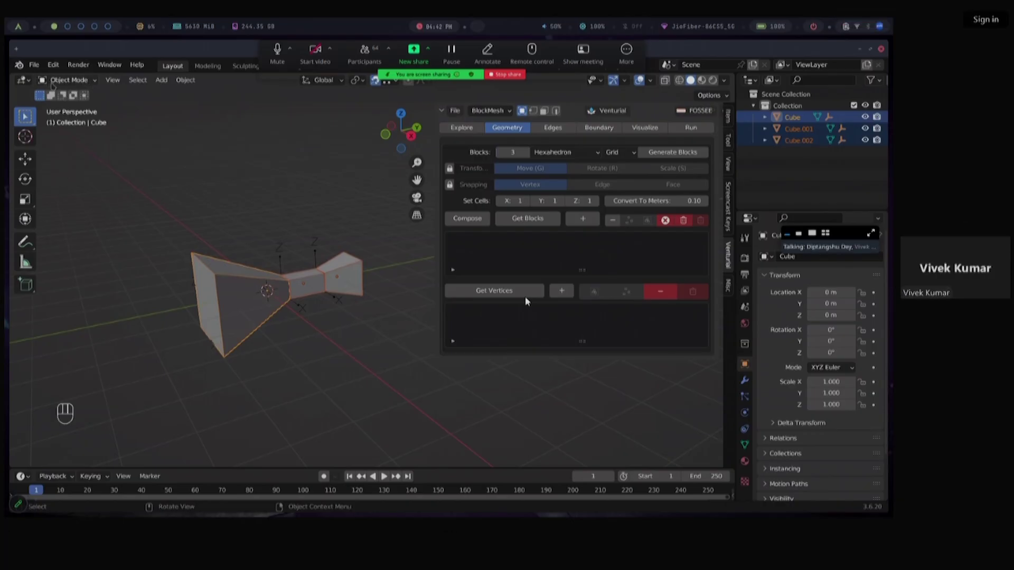
left_click(244, 300)
key("g")
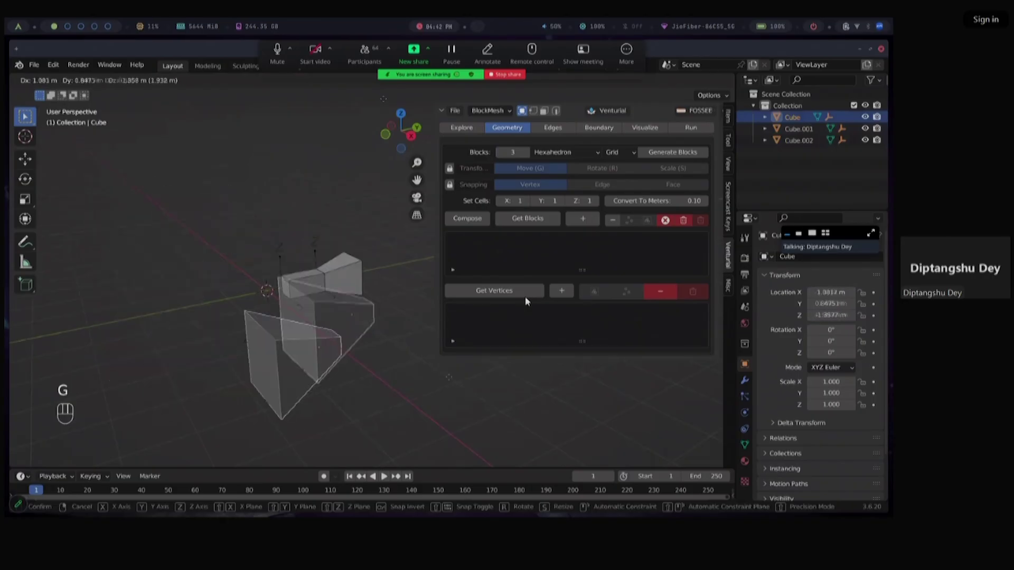
right_click(344, 438)
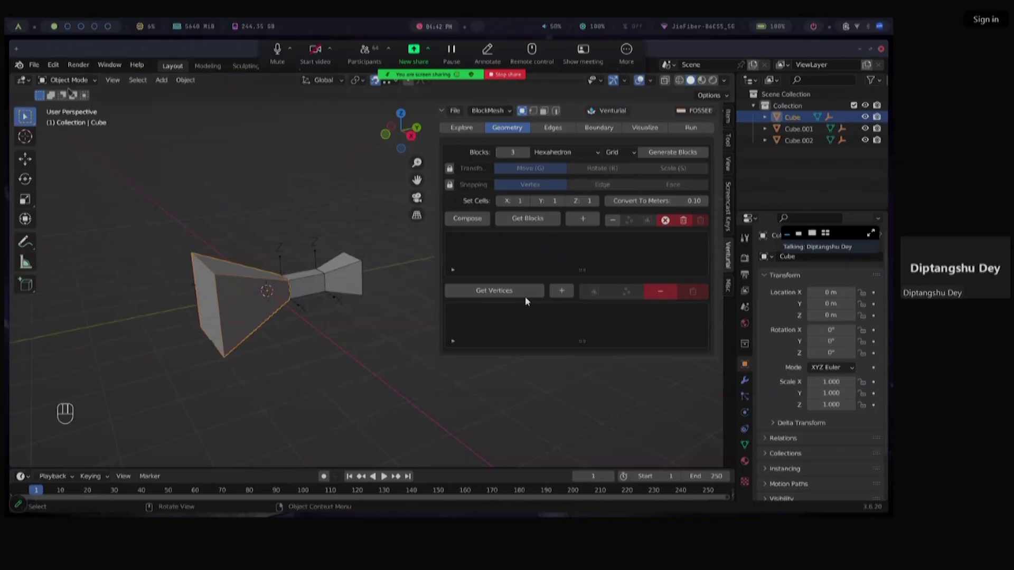
Add the last and middle blocks to the selection and enter Edit Mode for all three
left_click(343, 272, "shift")
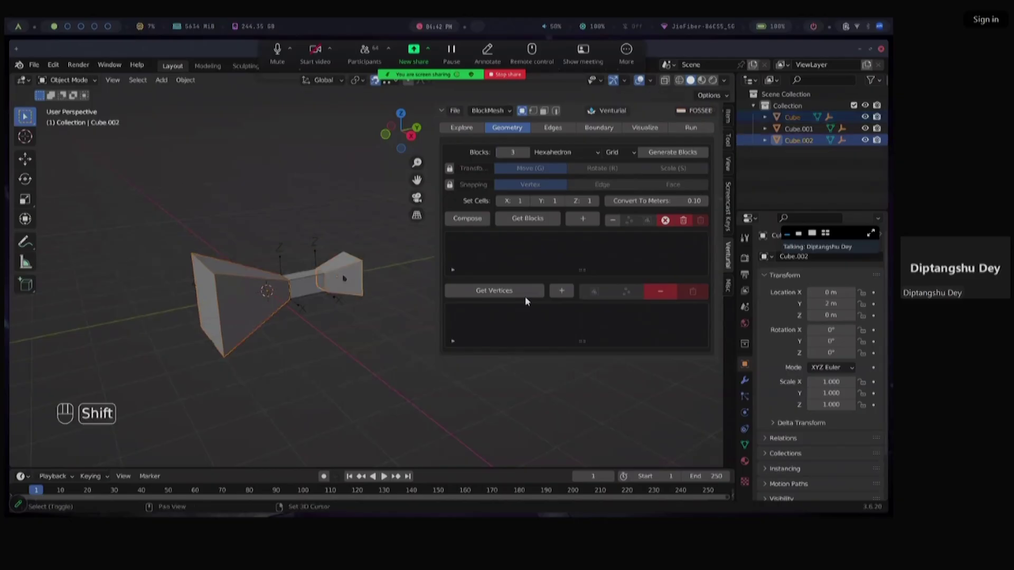
left_click(305, 282, "shift")
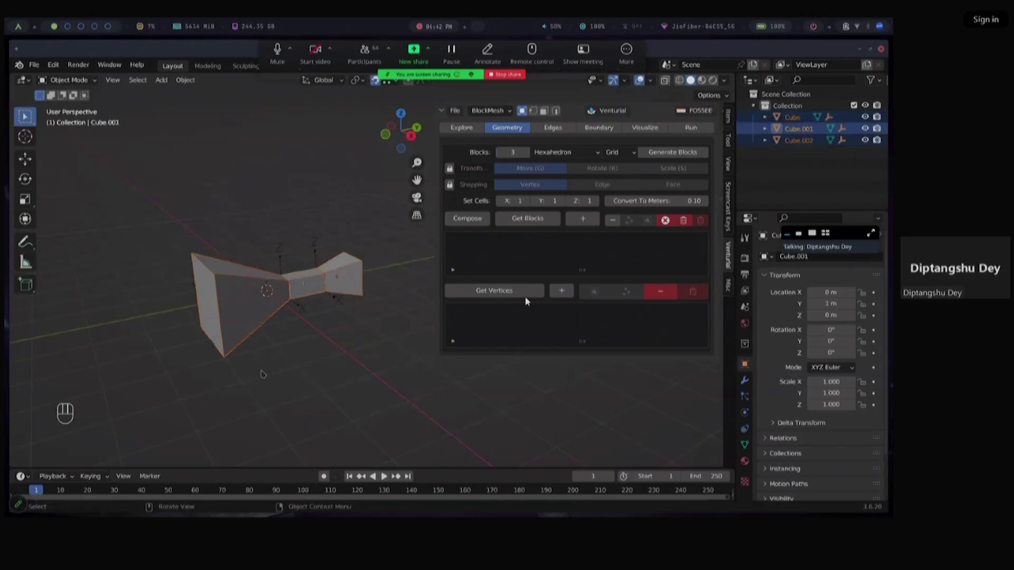
left_click(79, 80)
left_click(77, 102)
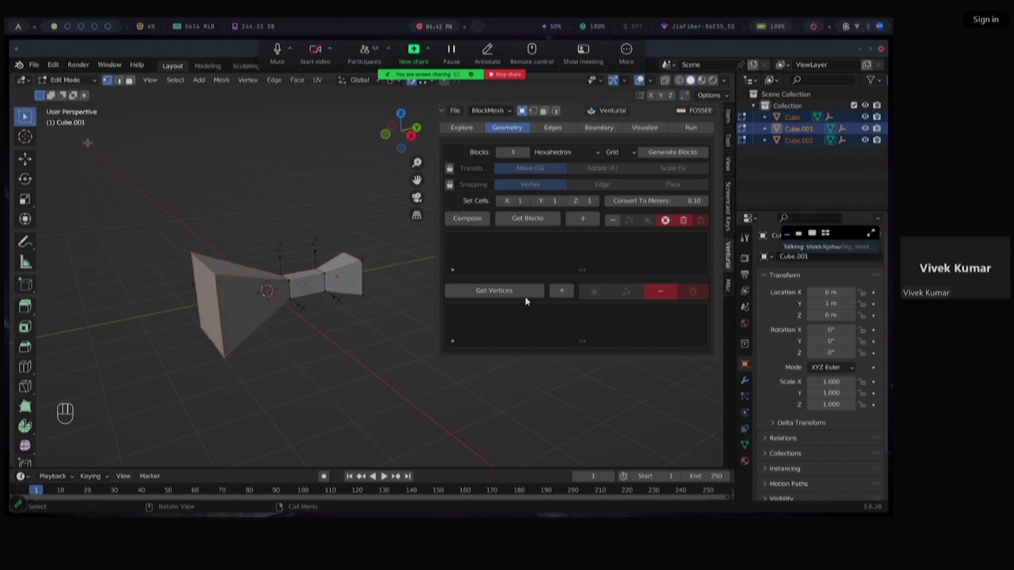
Select the lowest corner vertex of the first block's wide end face
scroll(299, 346, "up", 5)
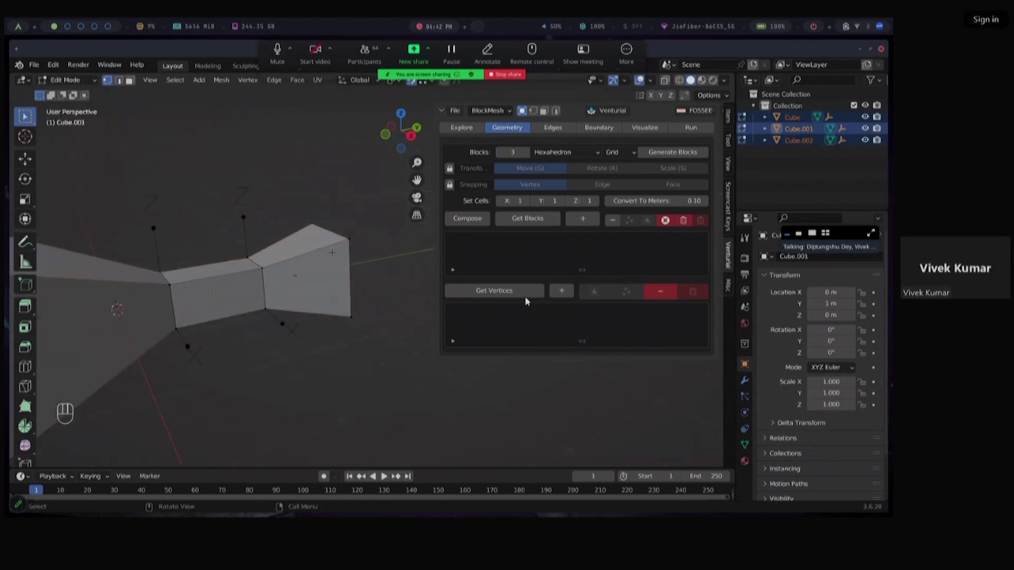
scroll(272, 266, "down", 1)
scroll(272, 285, "down", 1)
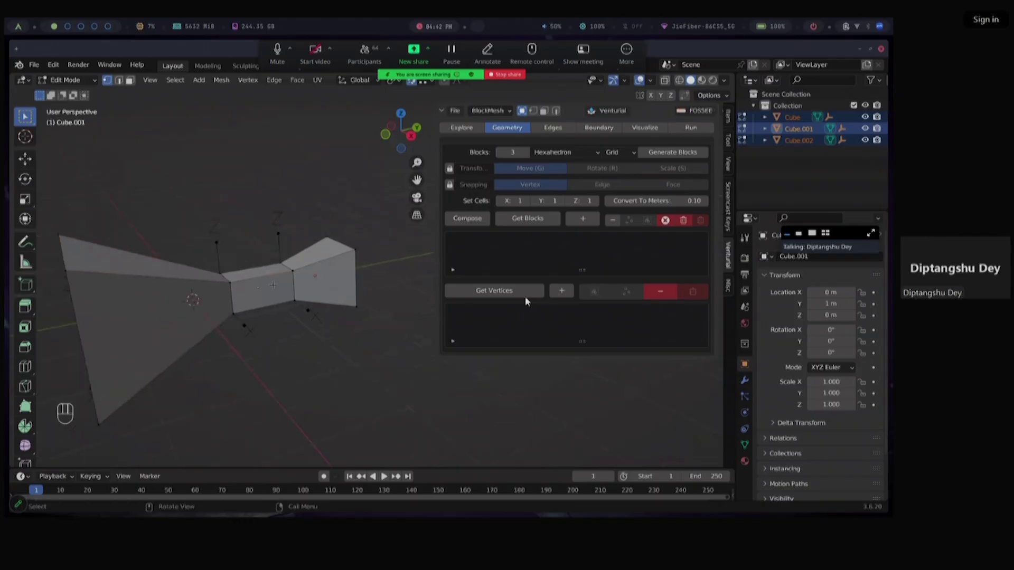
middle_click_drag(151, 302, 190, 305)
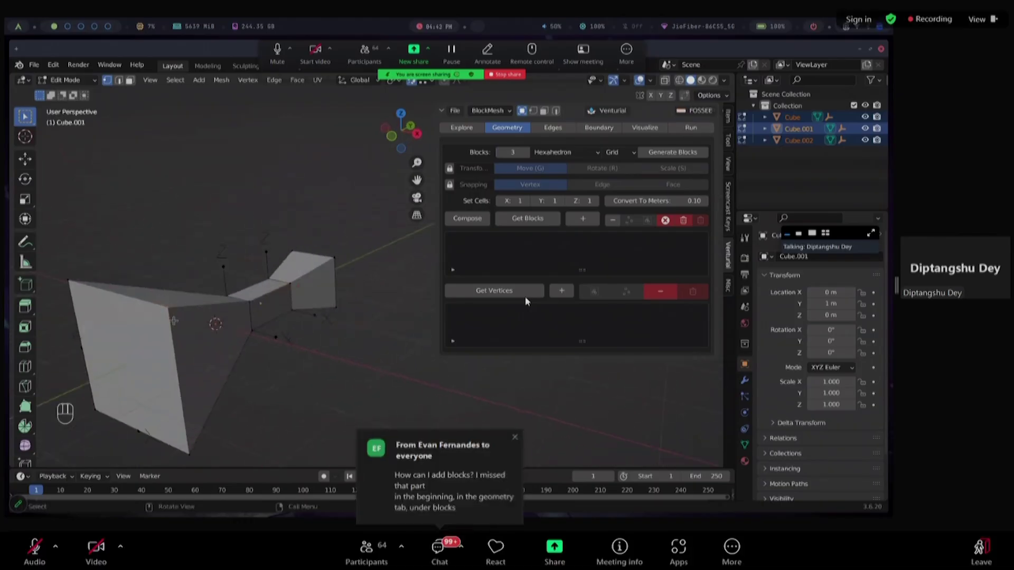
left_click(190, 455)
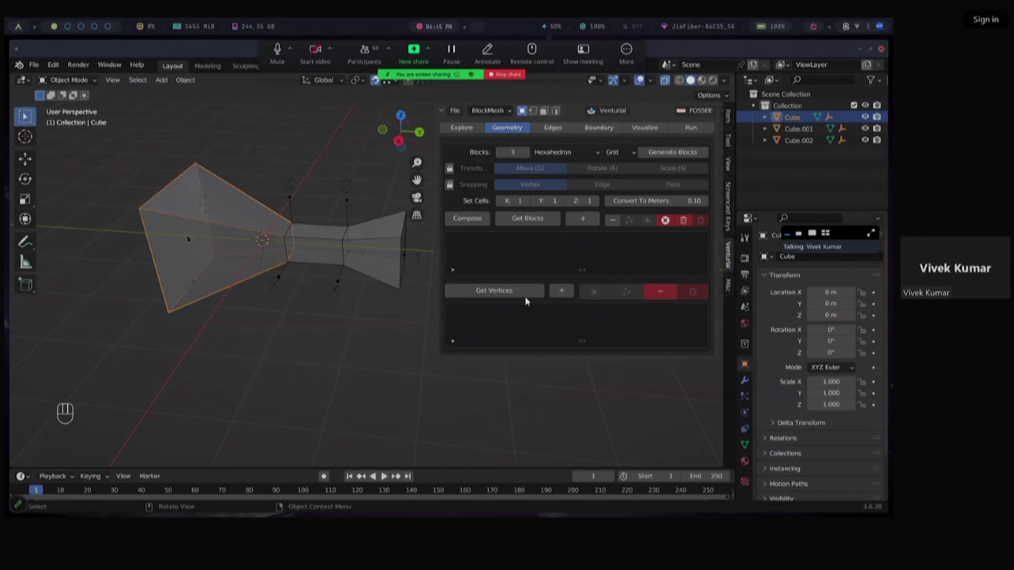
Select all three blocks in Object Mode and switch them to Edit Mode
left_click(328, 248)
left_click(372, 250)
left_click(319, 253, "shift")
left_click(249, 267, "shift")
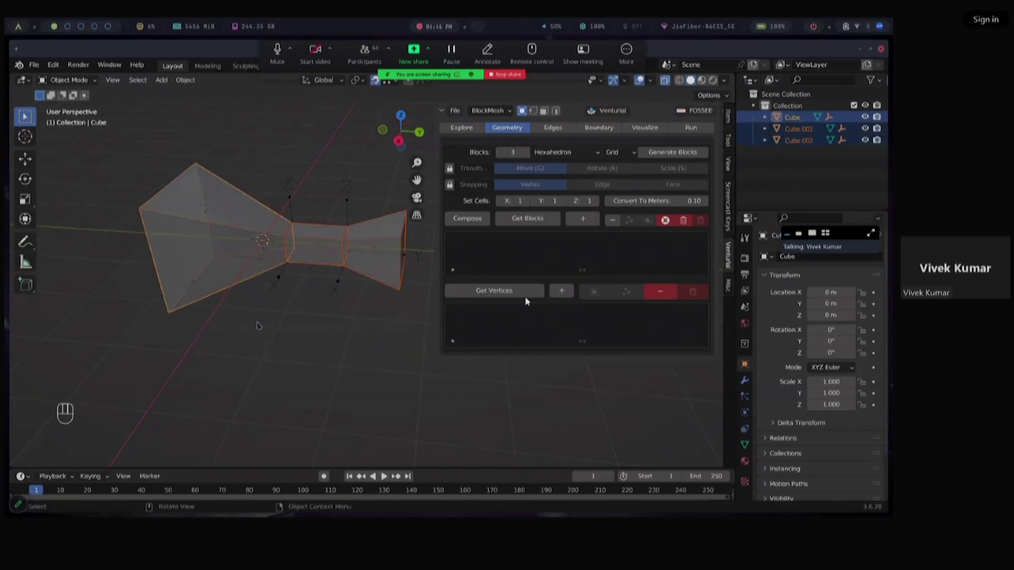
left_click(89, 82)
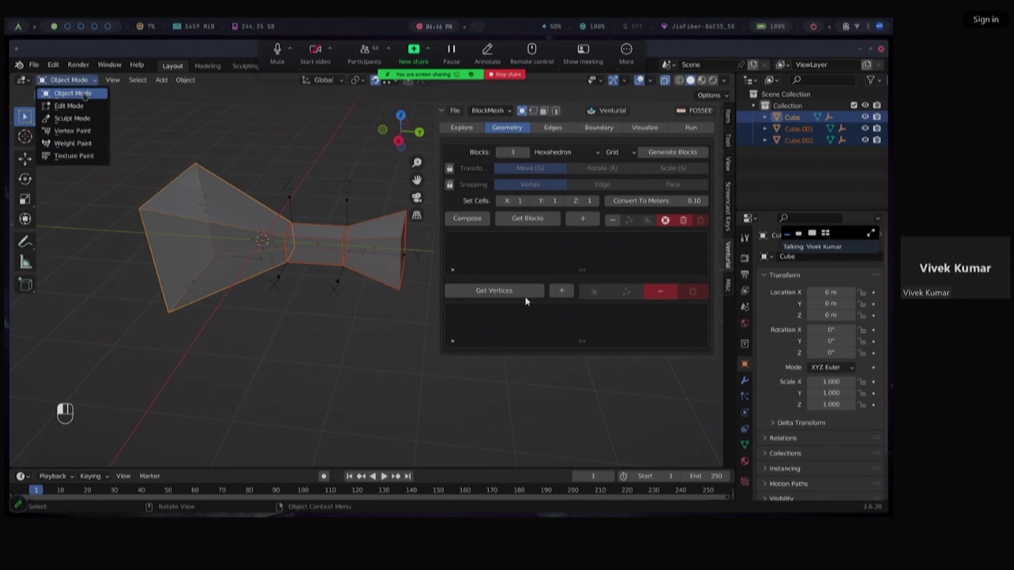
left_click(92, 84)
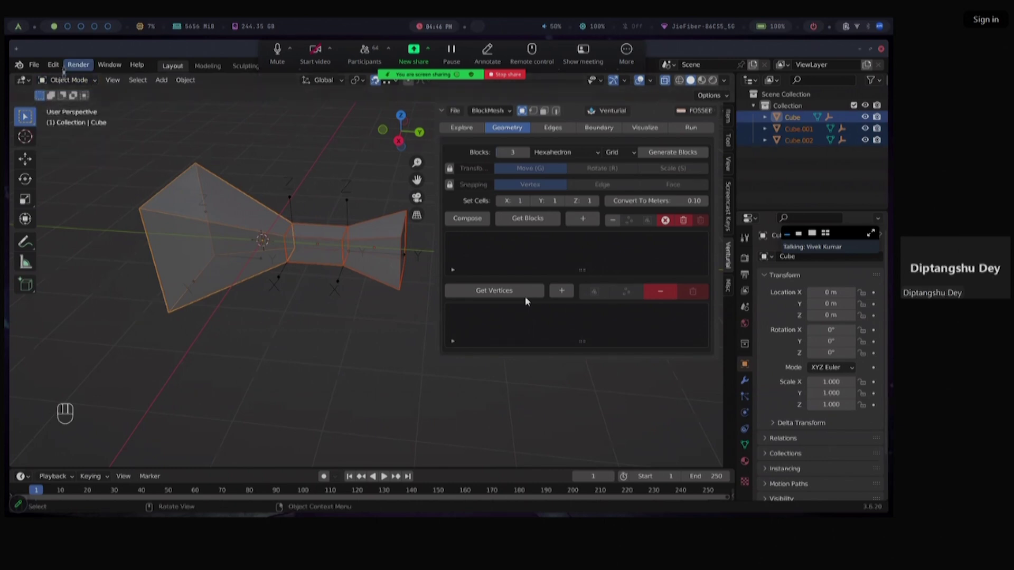
left_click(74, 81)
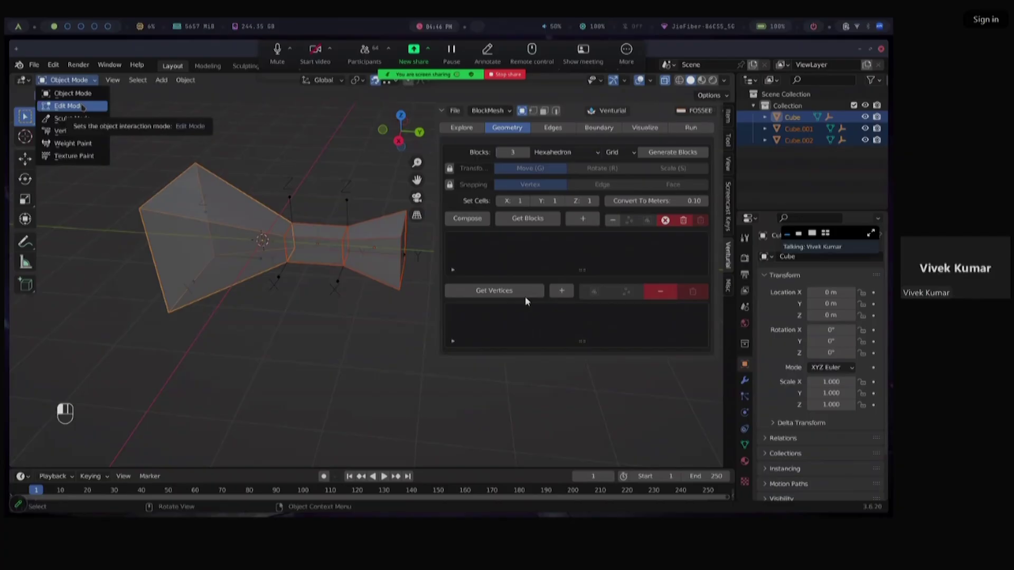
left_click(96, 107)
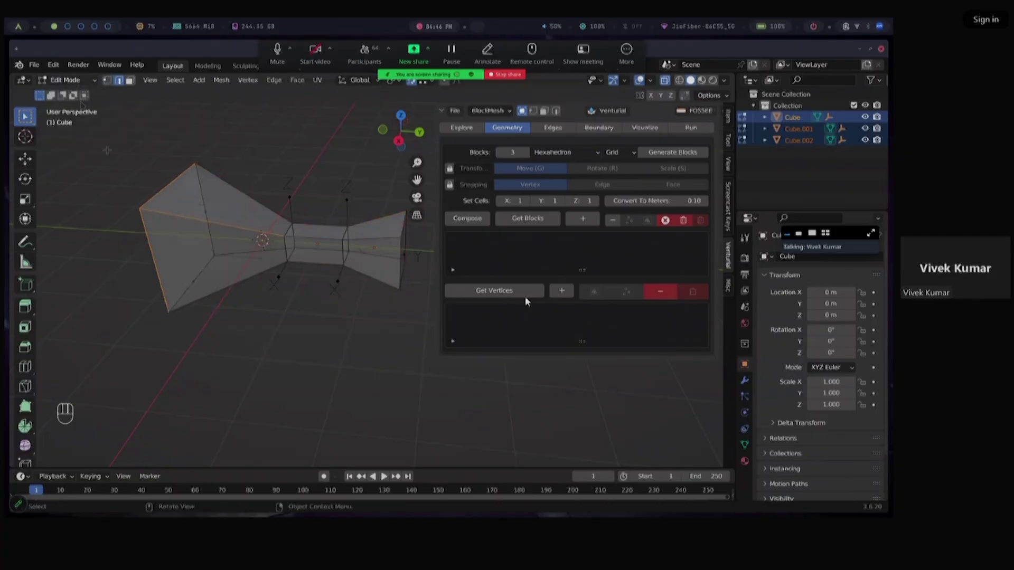
Box-select the wide end face's corner vertices one at a time in vertex selection mode, then select the whole face in face selection mode
left_click(107, 80)
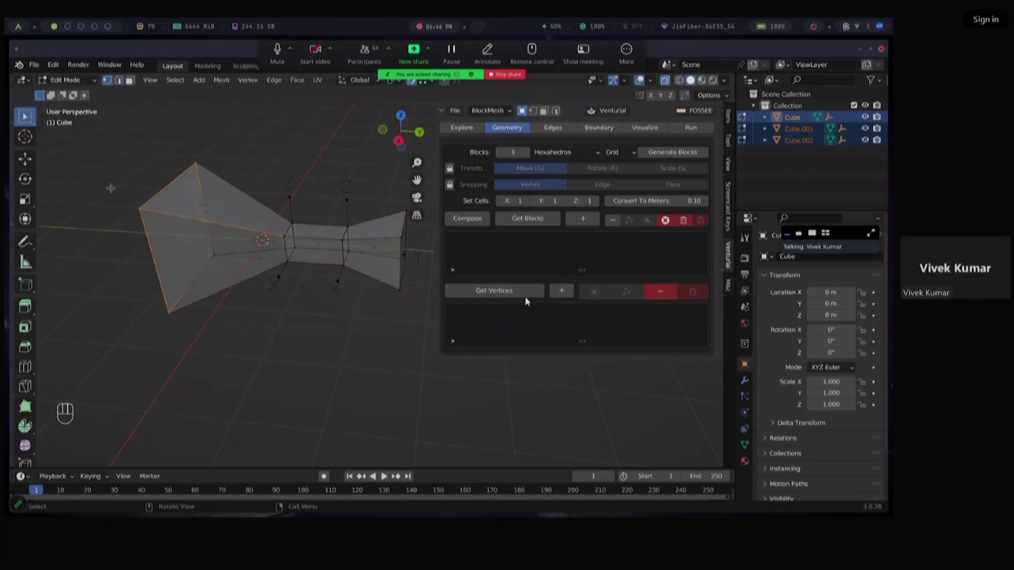
left_click_drag(121, 182, 153, 226)
left_click_drag(164, 306, 204, 324)
left_click_drag(207, 244, 233, 270)
left_click_drag(177, 142, 209, 177)
left_click(129, 82)
left_click(182, 235)
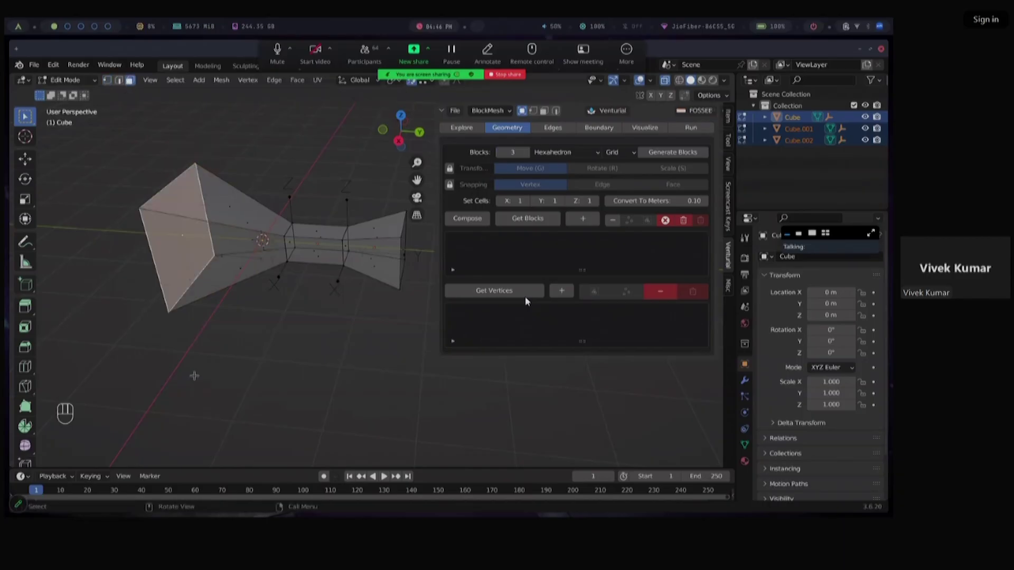
Box-select one upper corner vertex of the wide end in vertex selection mode, then pick the edges there in edge selection mode
left_click(109, 81)
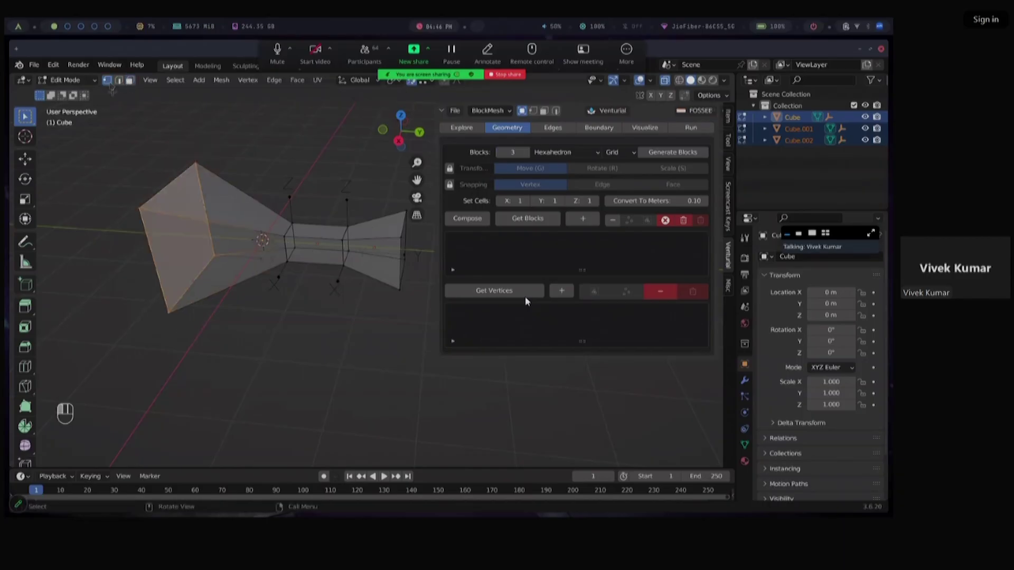
left_click_drag(125, 189, 160, 245)
left_click_drag(97, 161, 149, 223)
key("2")
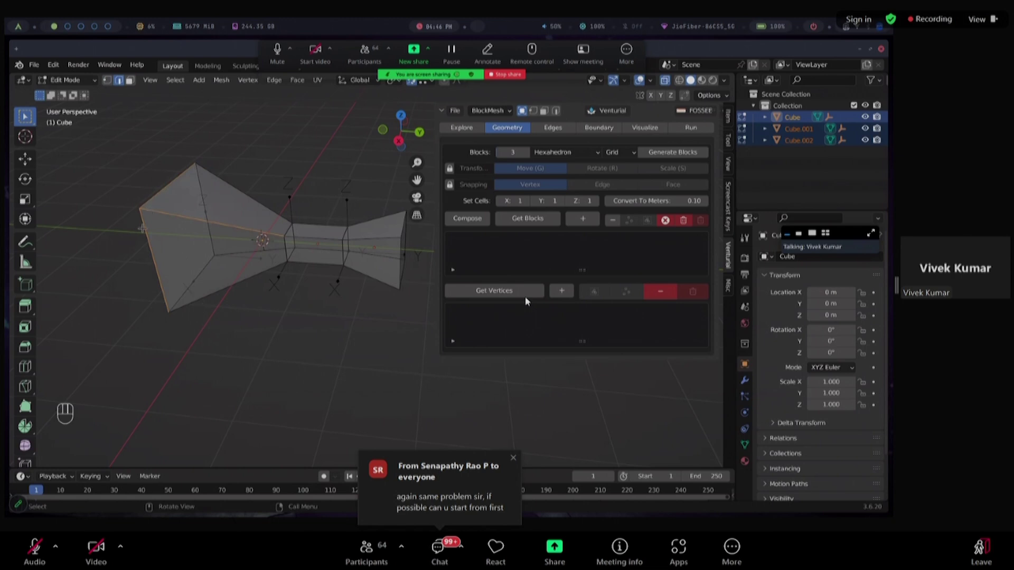
left_click(137, 208)
left_click(136, 207, "shift")
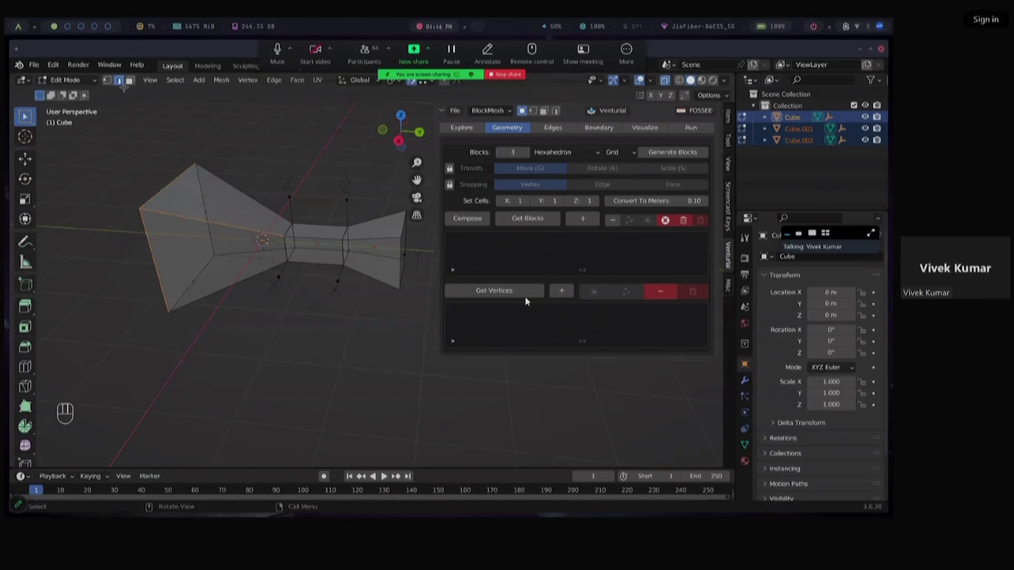
Select the wide end's upper corner vertex in vertex selection mode, try to move it, and return to Object Mode
left_click(108, 81)
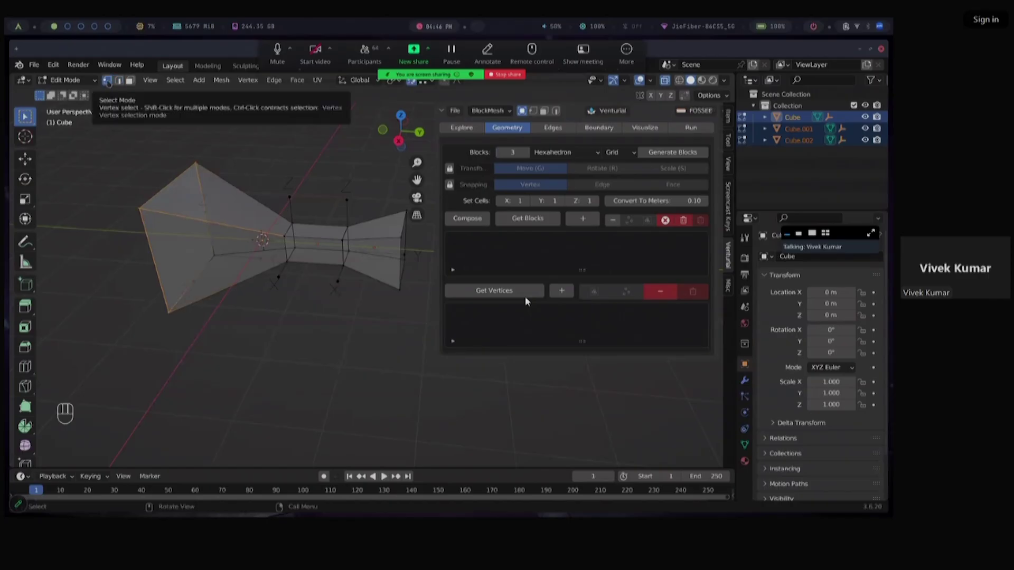
left_click(138, 210)
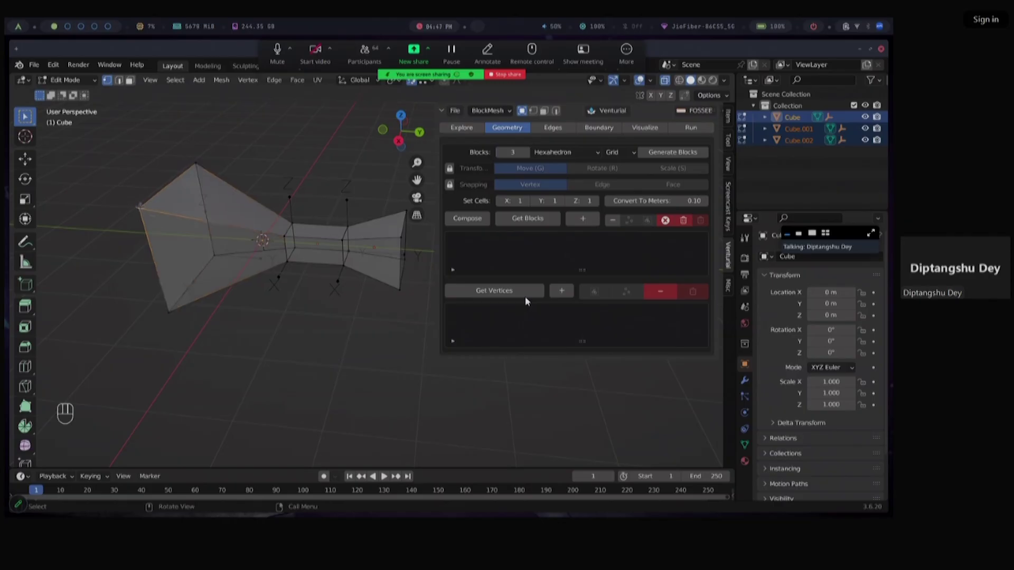
scroll(138, 234, "up", 3)
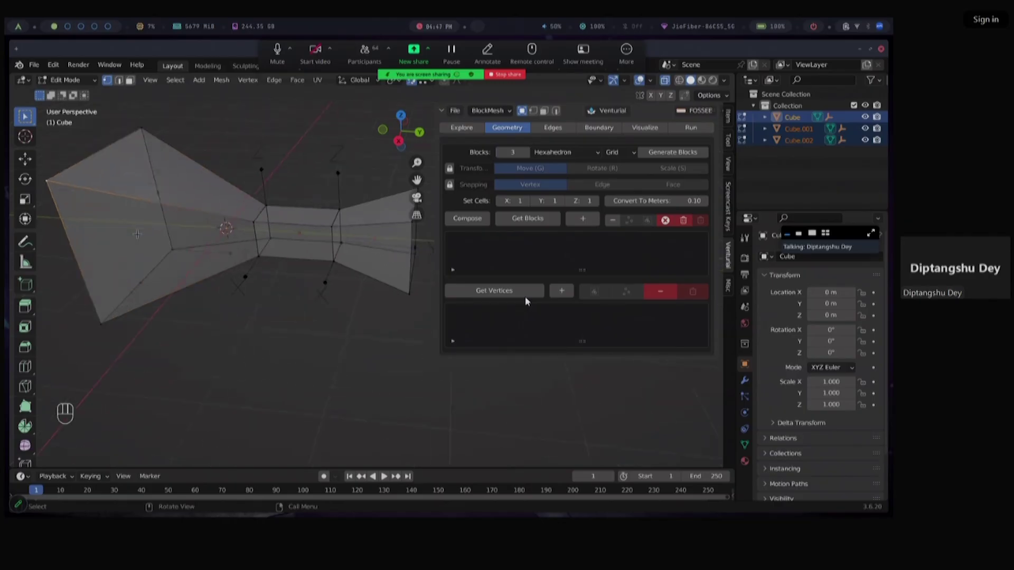
middle_click_drag(137, 234, 134, 282, "shift")
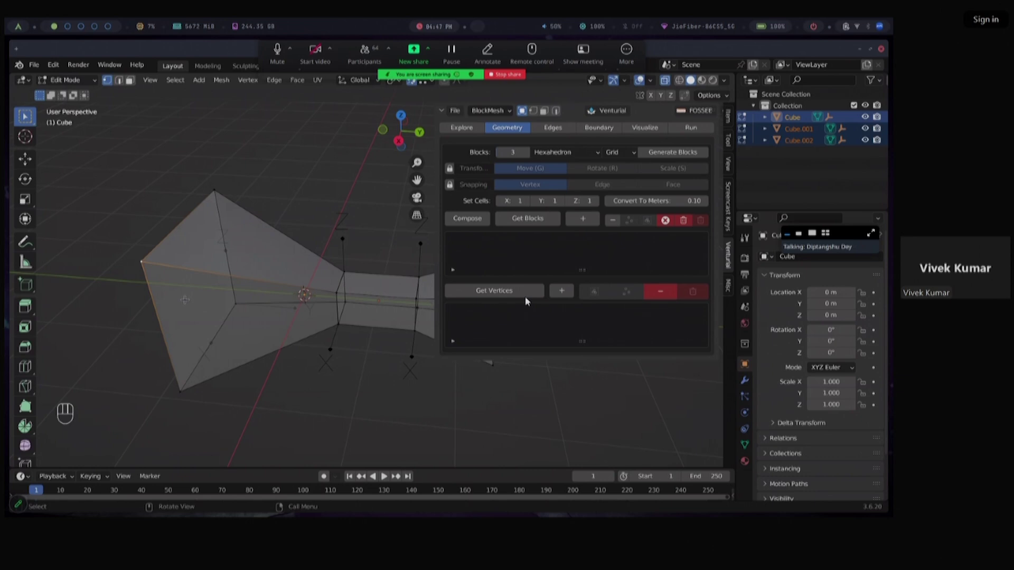
key("g")
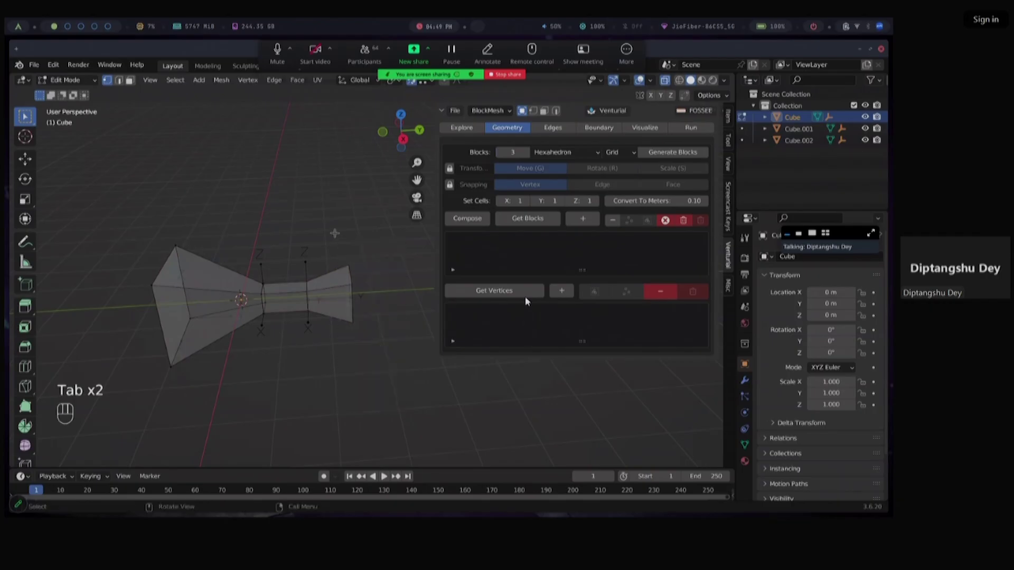
key("Tab")
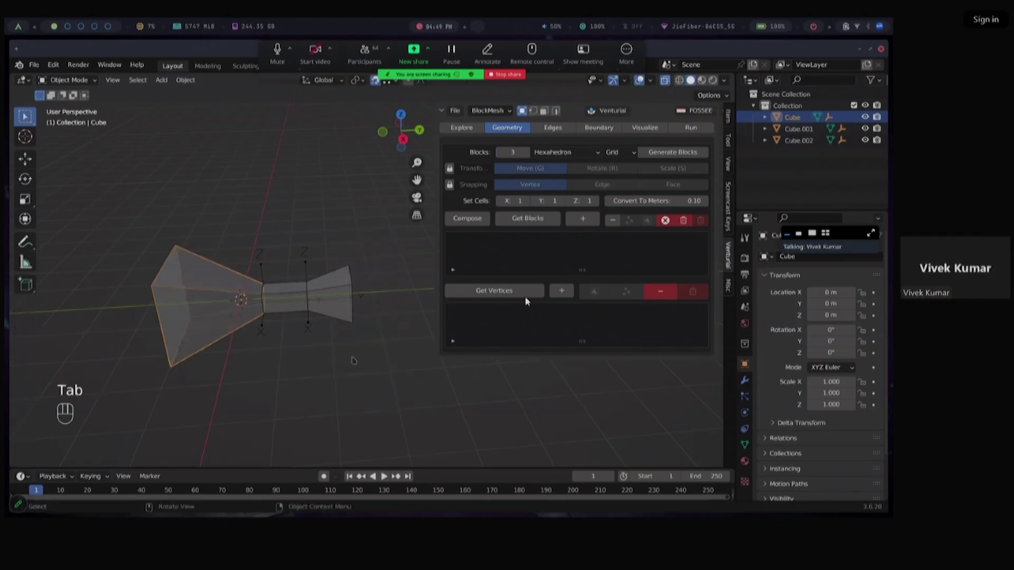
Select all three blocks in Object Mode, switch them to Edit Mode and box-select the wide end face's vertices
left_click(319, 298)
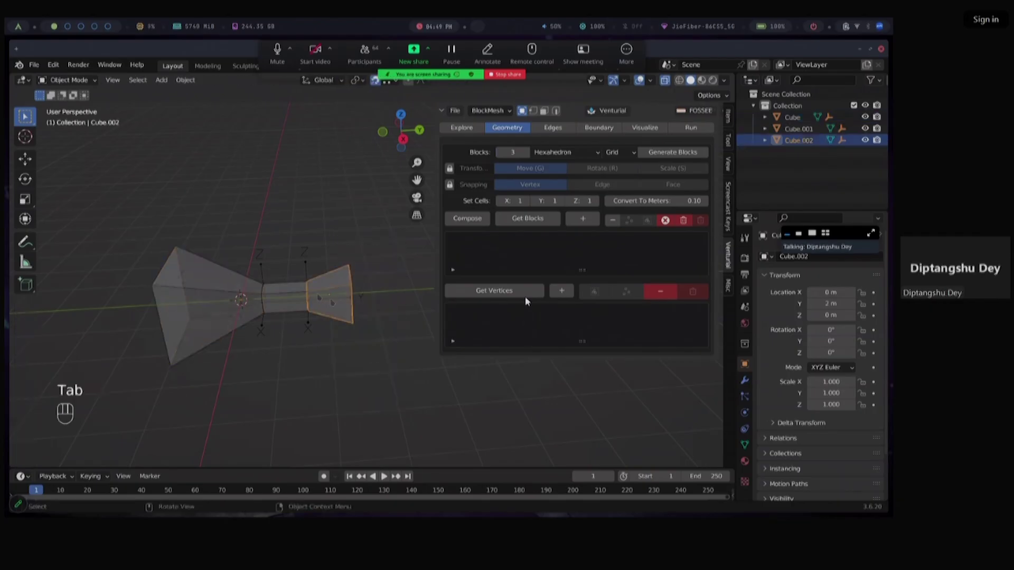
left_click(279, 310)
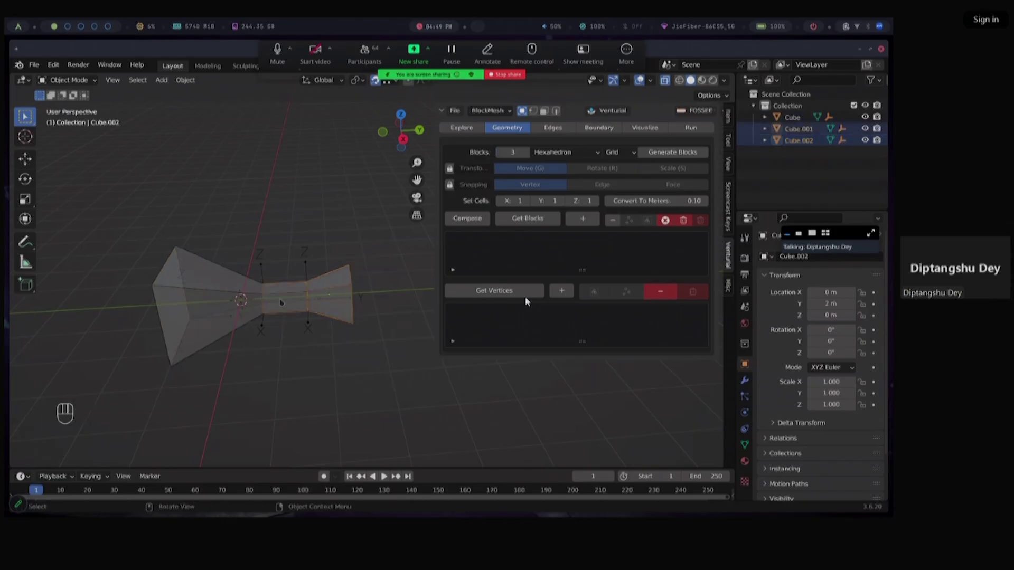
left_click(210, 305, "shift")
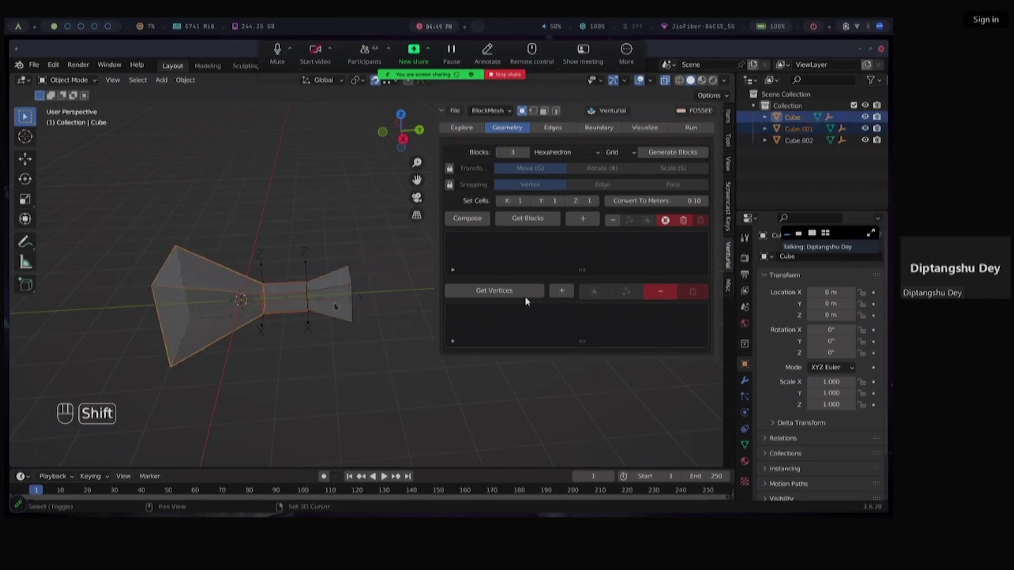
left_click(335, 307, "shift")
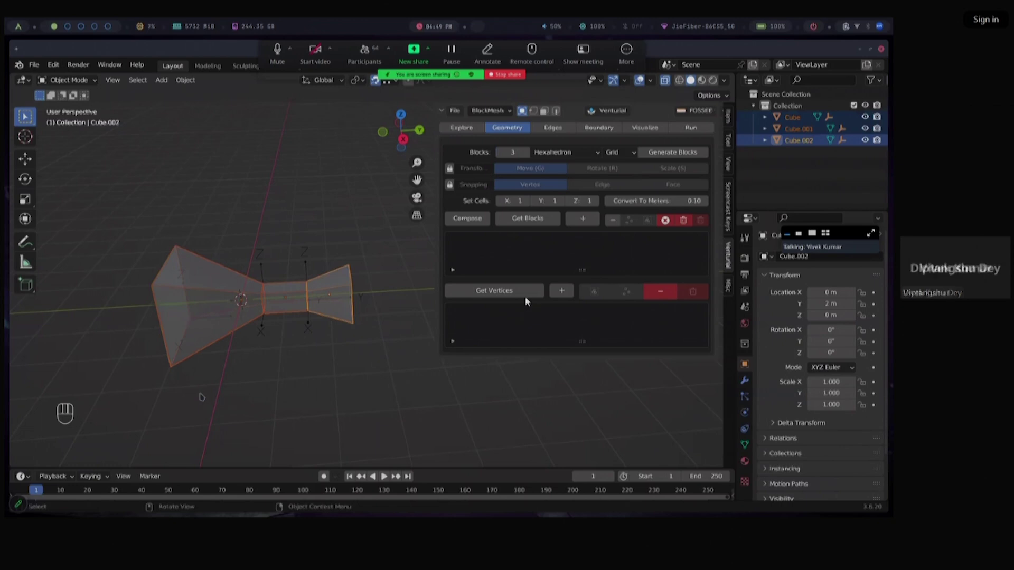
key("Tab")
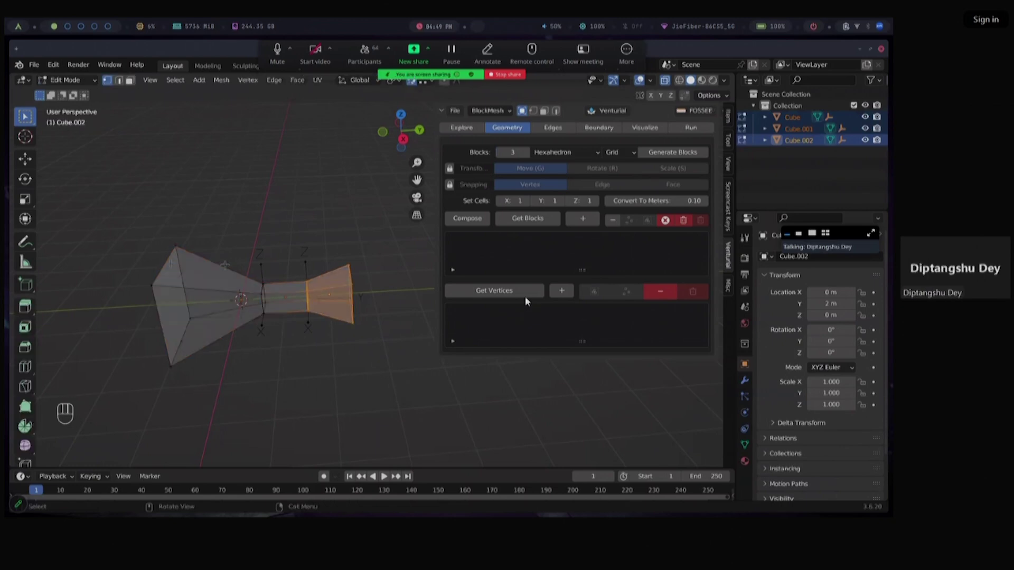
left_click_drag(133, 211, 201, 388)
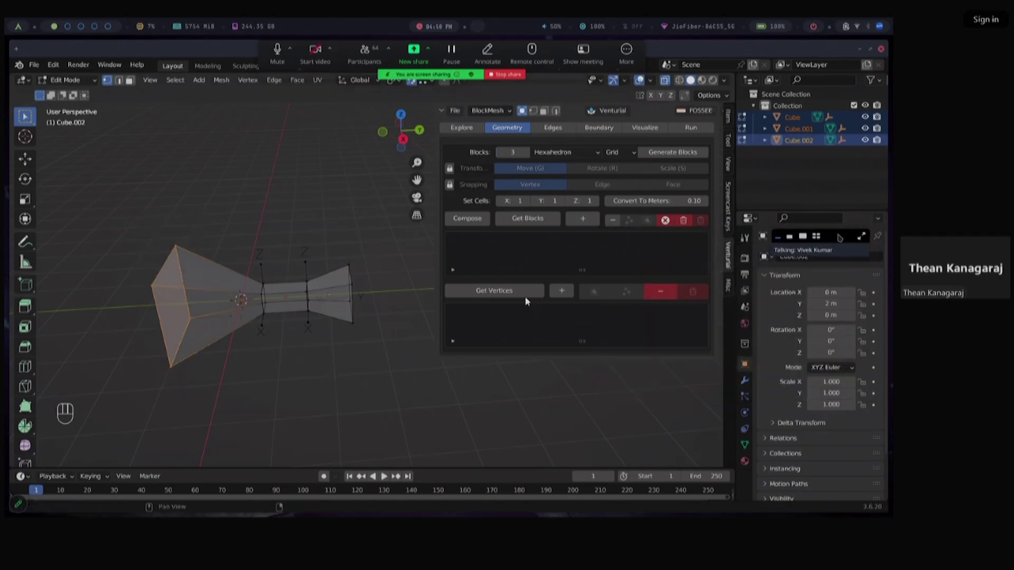
Box-select all vertices at both ends of the middle block, scale them by 2 on every axis except Y, and return to Object Mode
left_click_drag(246, 258, 314, 349)
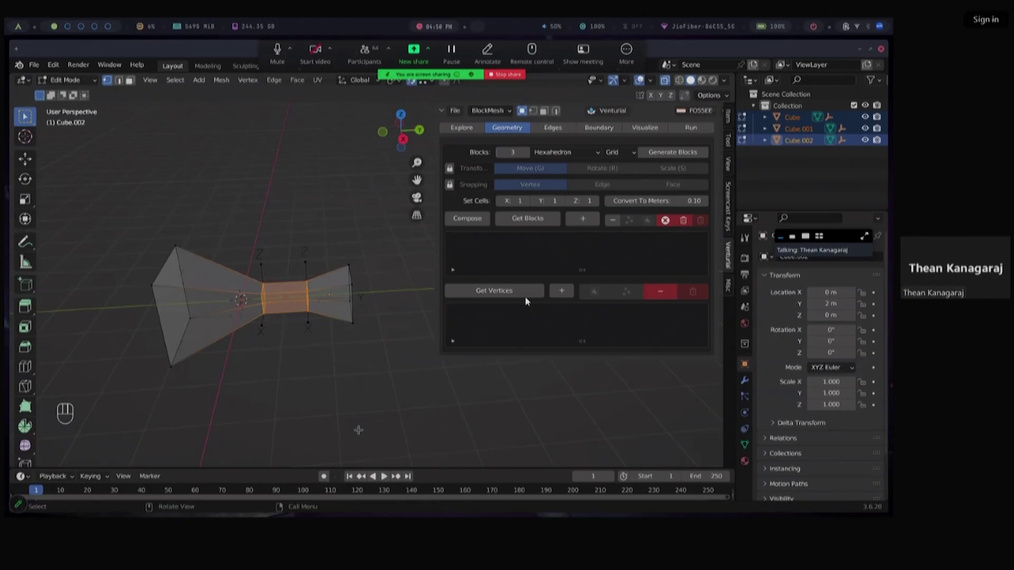
scroll(334, 355, "up", 3)
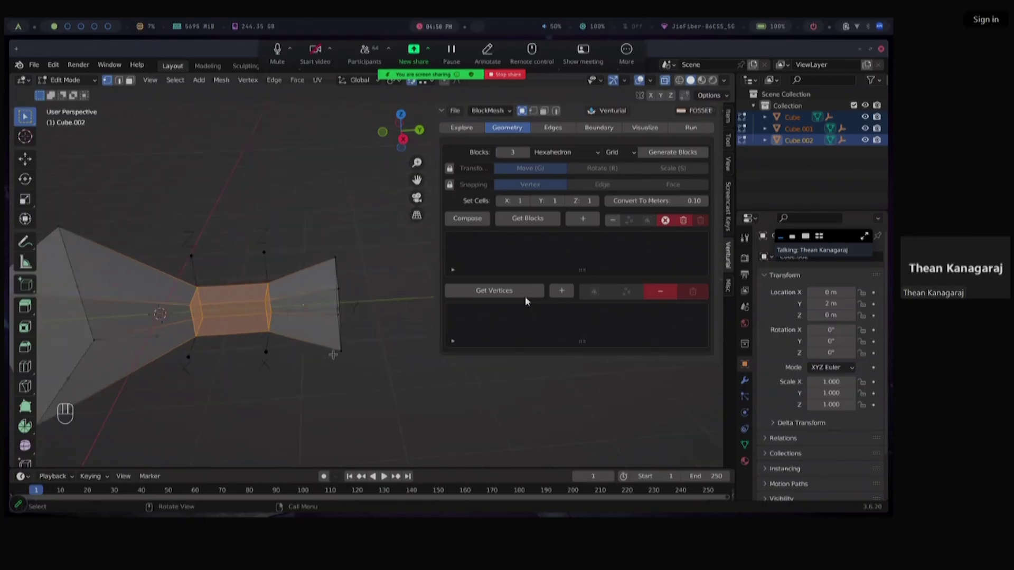
scroll(334, 355, "down", 2)
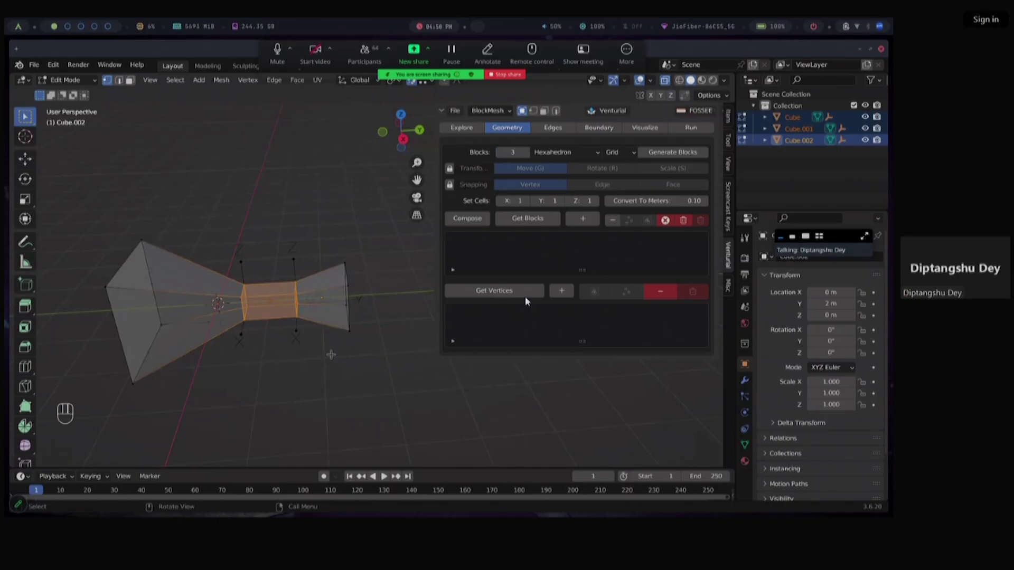
key("s")
key("shift+y")
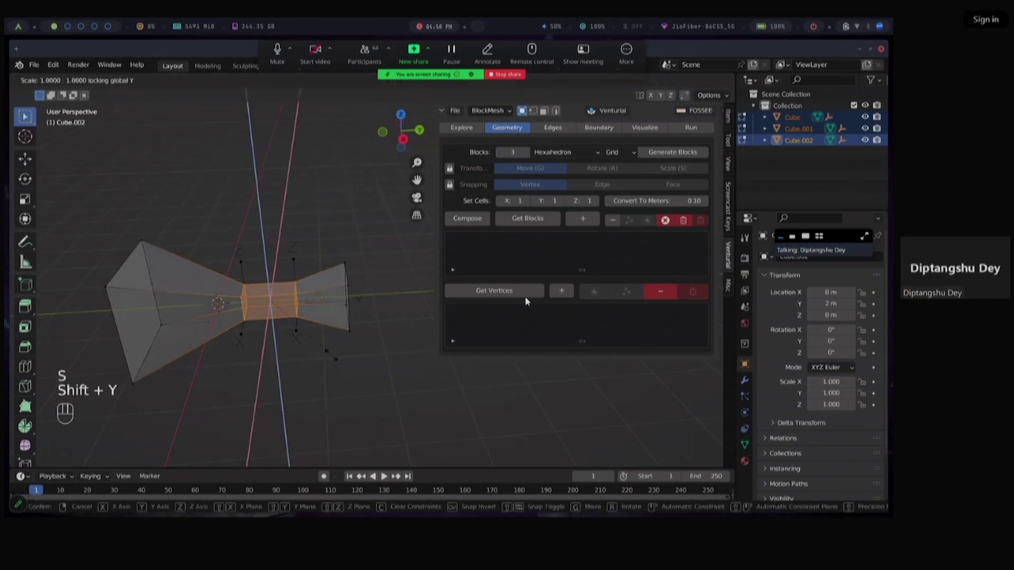
key("KP_2")
key("Return")
key("Tab")
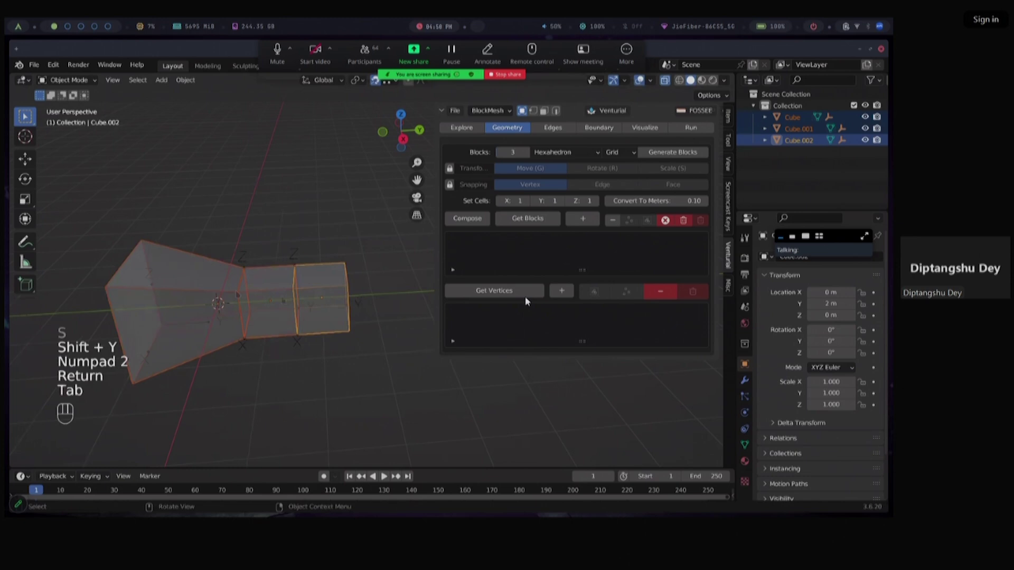
Edit only the middle block, scale its vertices by 0.5 on every axis except Y, and return to Object Mode
left_click(286, 300)
key("Tab")
key("s")
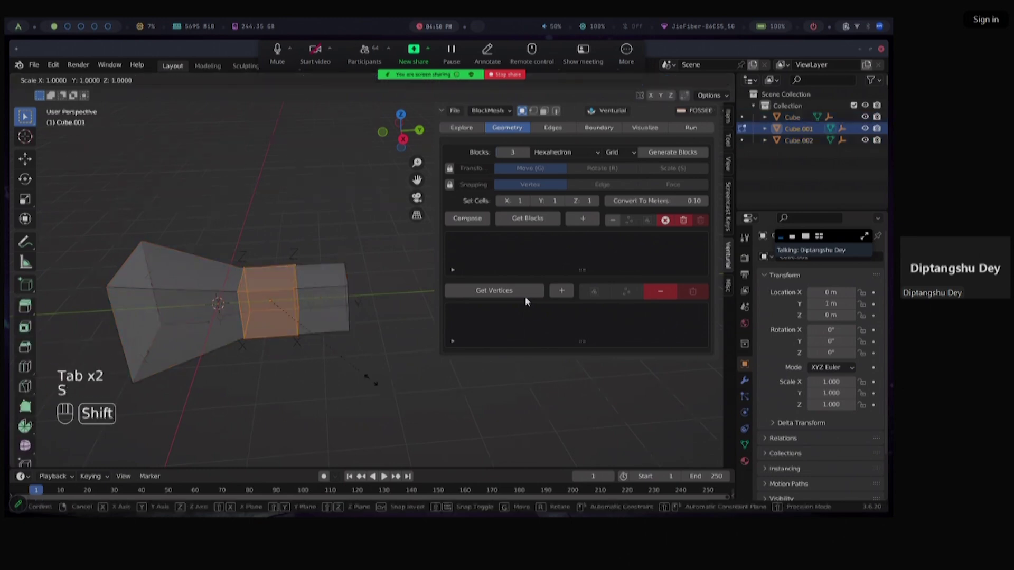
key("shift+y")
key("KP_0")
key("KP_Decimal")
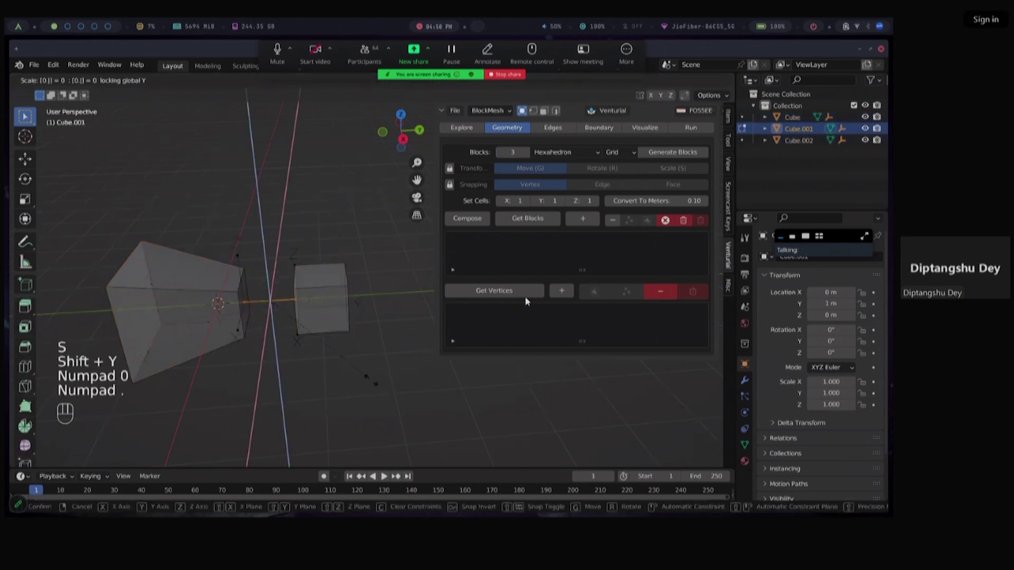
key("KP_5")
key("Return")
middle_click_drag(302, 372, 280, 355)
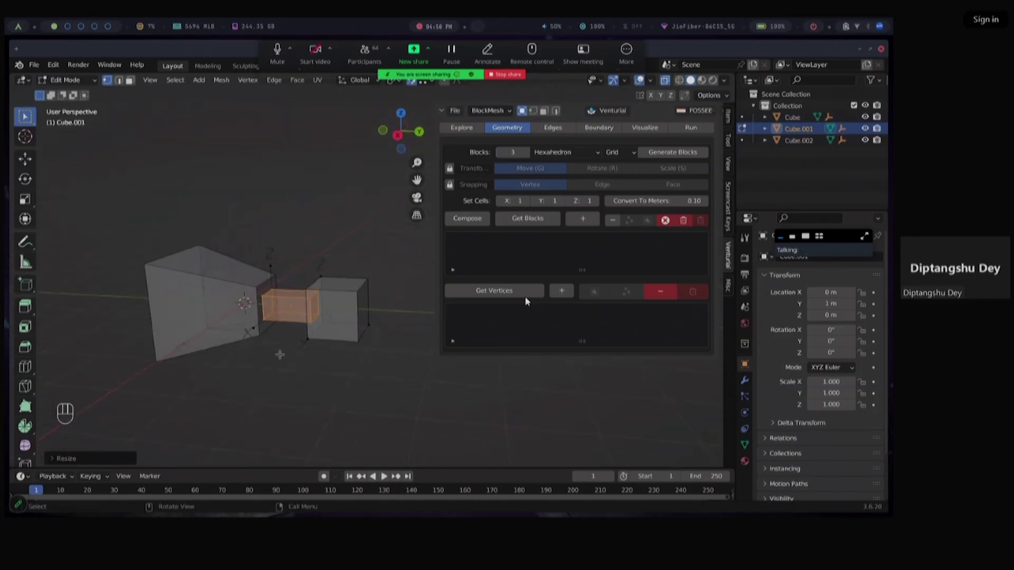
key("Tab")
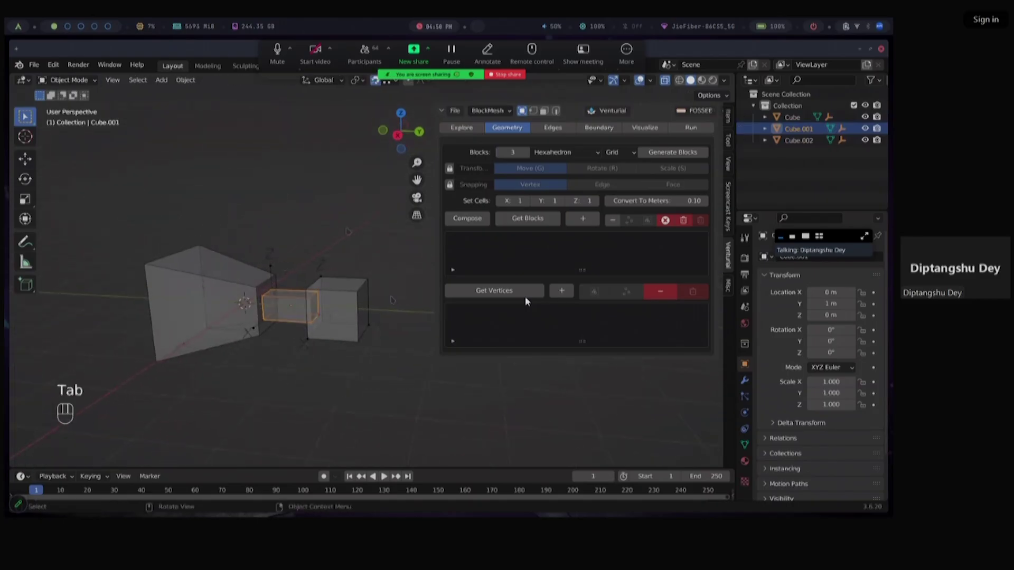
middle_click_drag(279, 355, 269, 346)
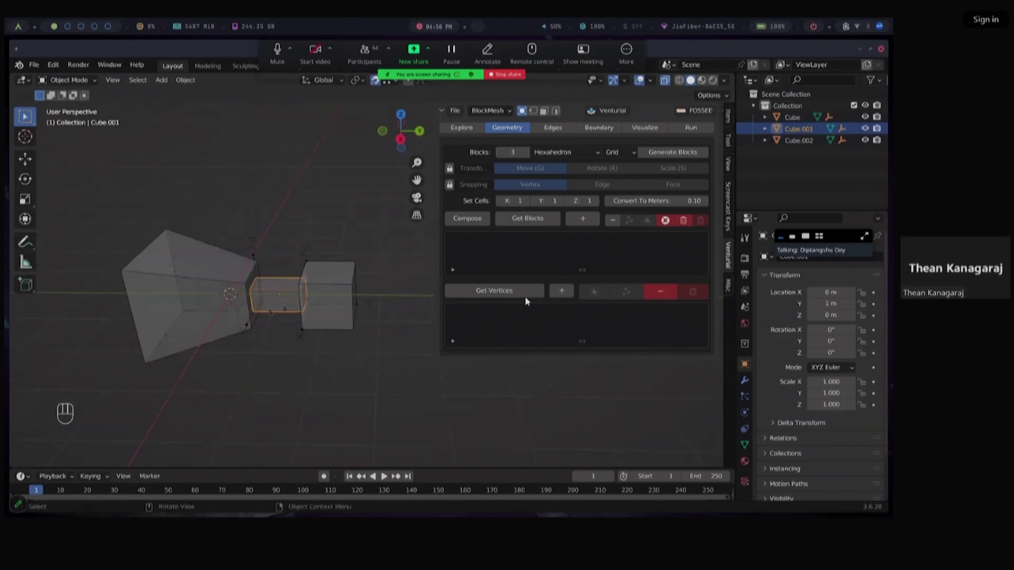
left_click(320, 320)
left_click(228, 315)
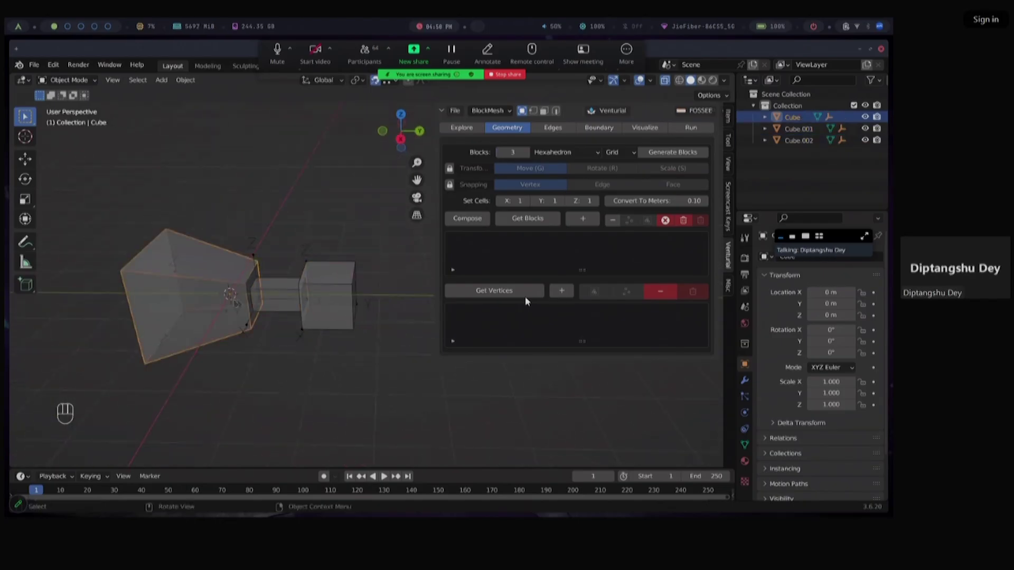
left_click(276, 300, "shift")
left_click(327, 309, "shift")
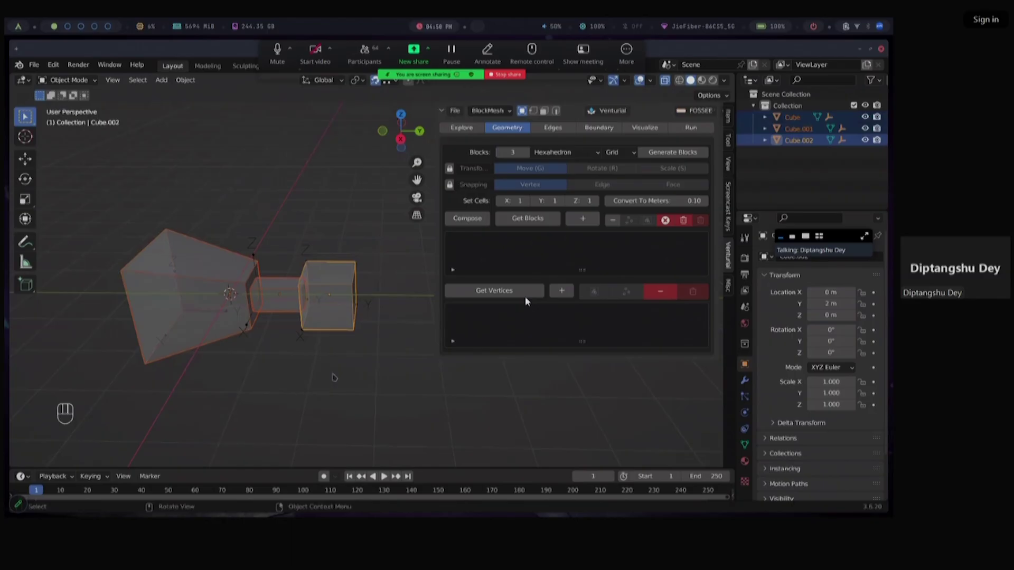
left_click(334, 377)
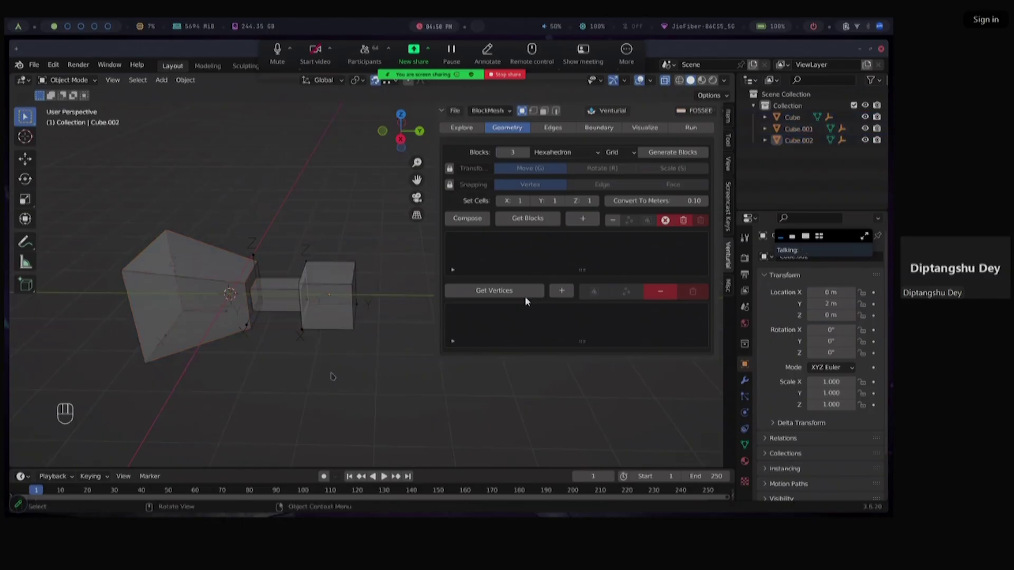
Select all three blocks, starting with the small end block, and switch them to Edit Mode together
left_click(329, 285)
left_click(275, 295, "shift")
left_click(185, 296, "shift")
key("Tab")
Select the four vertices of the small end block's face that meets the middle block and scale them by 0.5
middle_click_drag(292, 366, 294, 321)
left_click(295, 321)
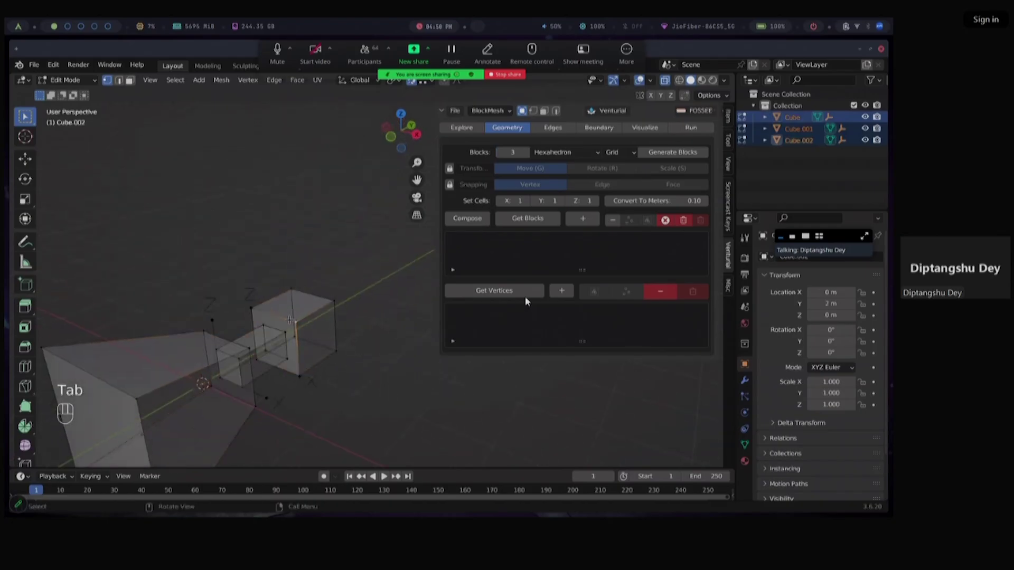
key("alt")
left_click(299, 378)
left_click(257, 360, "shift")
left_click(255, 308, "shift")
left_click(296, 324, "shift")
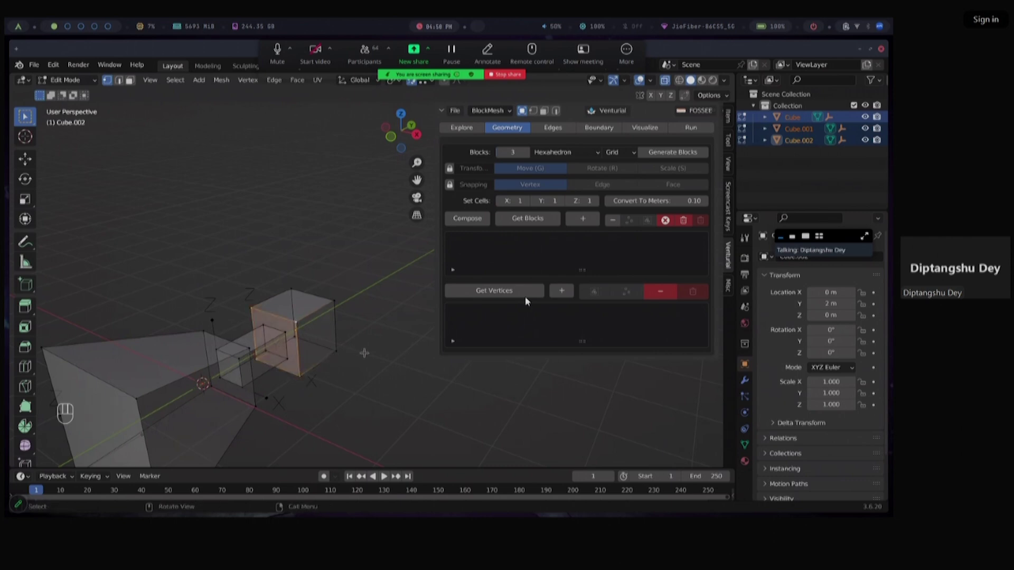
middle_click_drag(364, 353, 316, 365)
key("s")
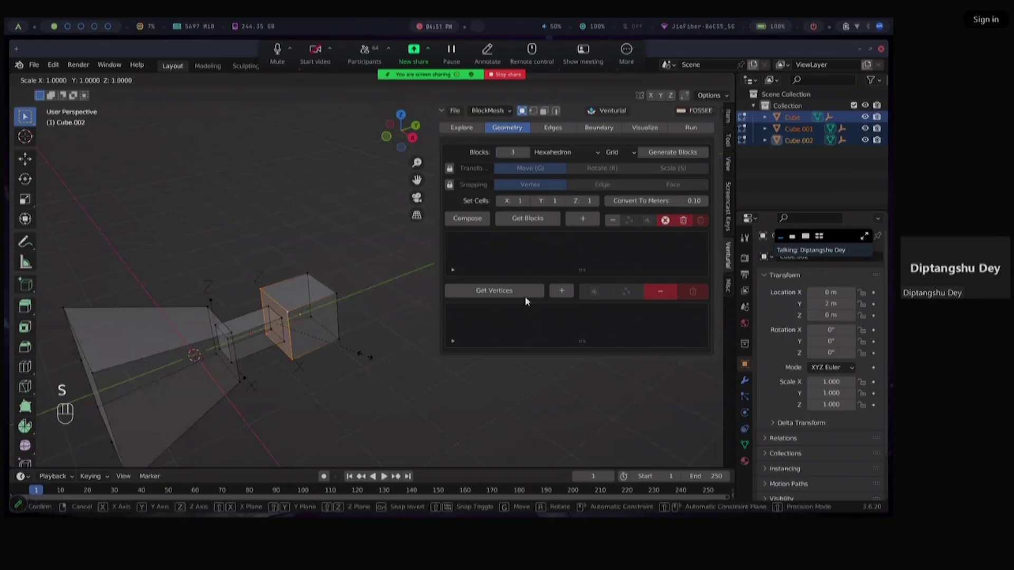
key("KP_0")
key("KP_Decimal")
key("KP_5")
key("Return")
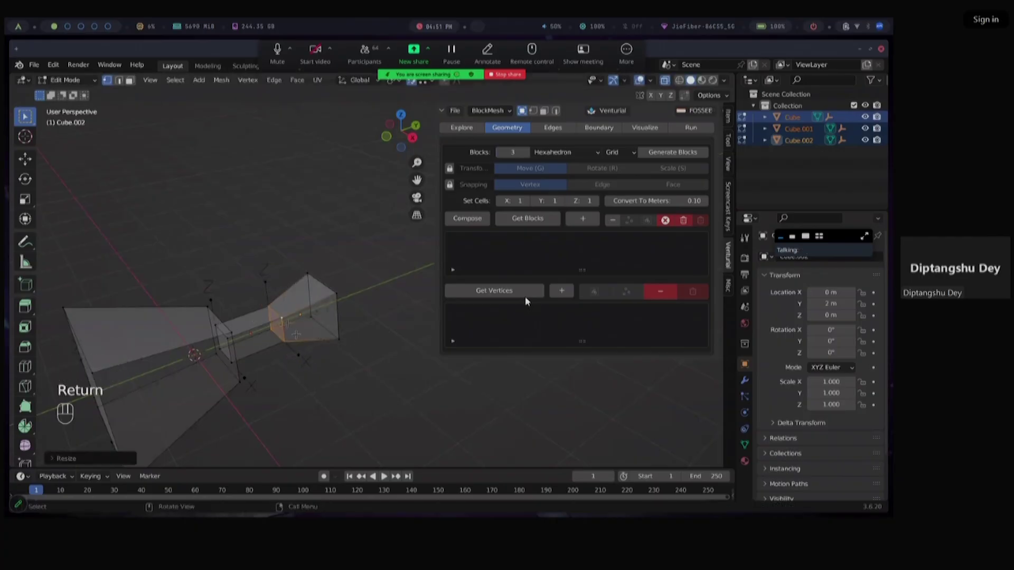
Select the four vertices of the large block's face that meets the middle block and scale them by 0.5
middle_click_drag(300, 353, 319, 300)
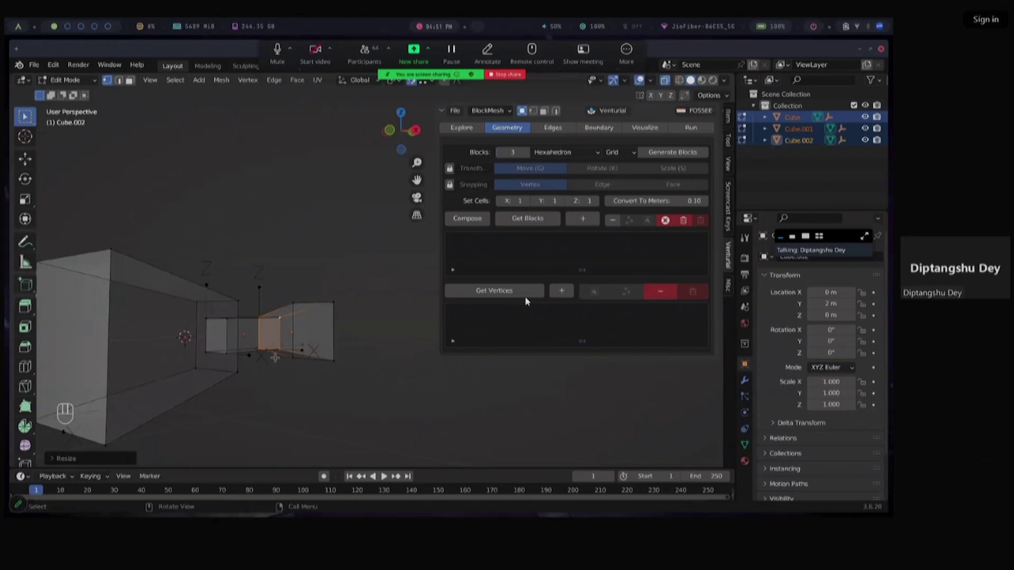
middle_click_drag(341, 340, 296, 254)
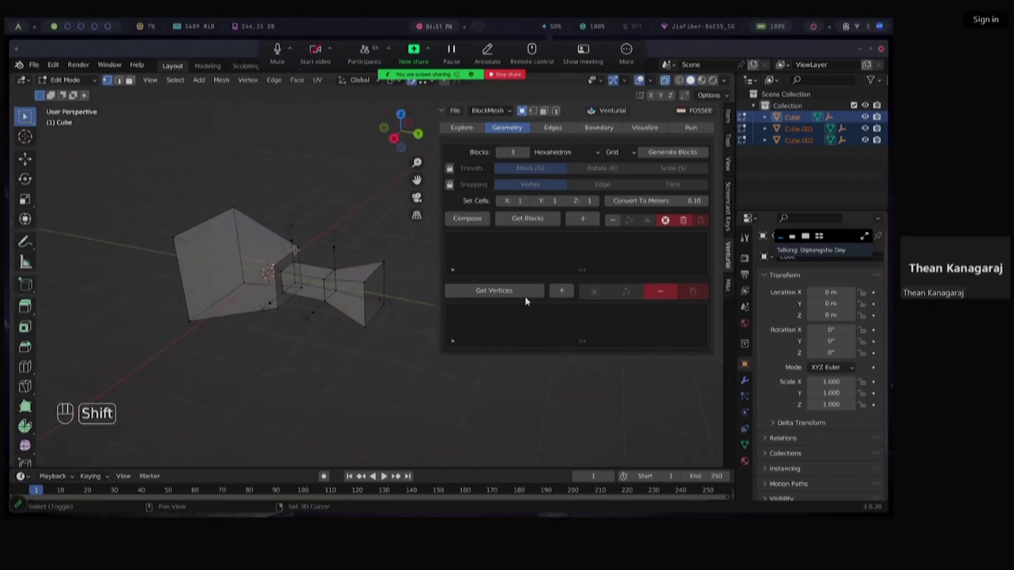
left_click(284, 308, "shift")
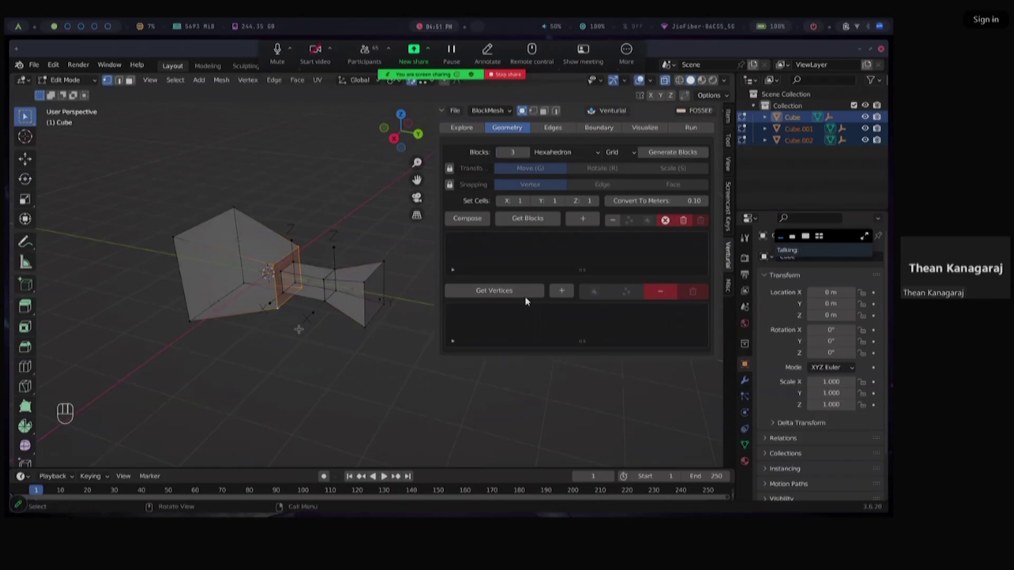
type("s0.5")
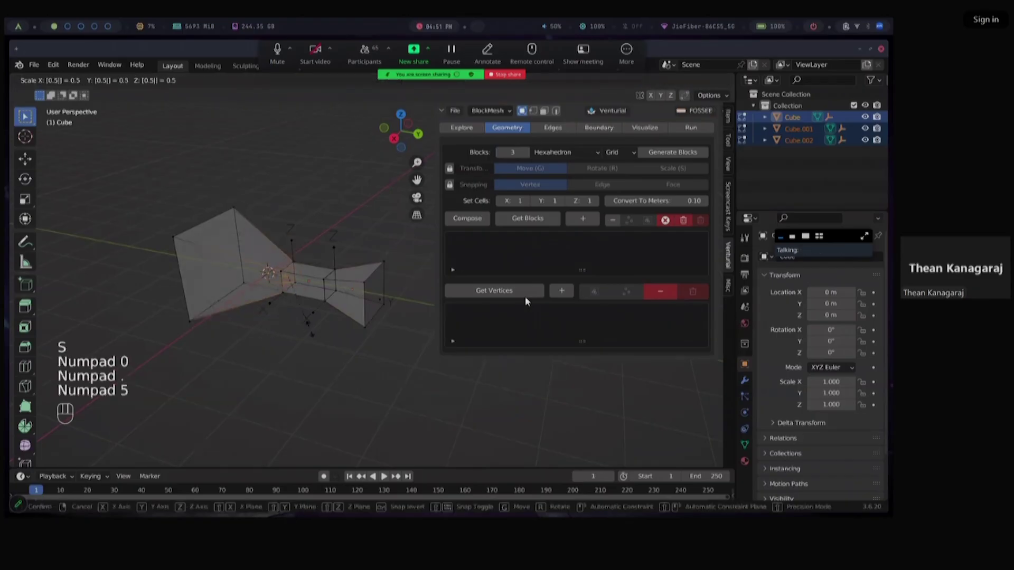
key("Return")
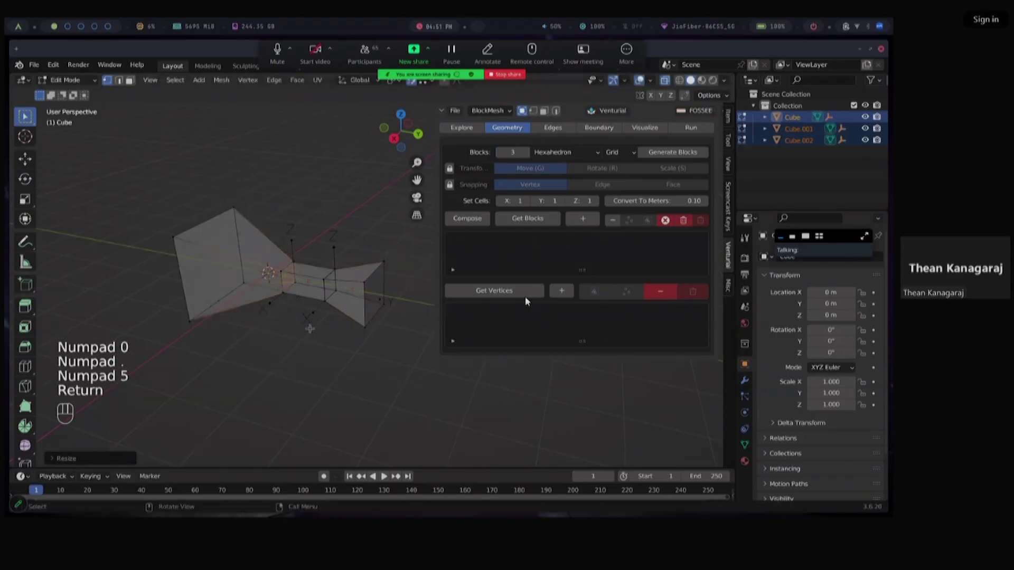
Box-select the wide end face's vertices, then select every vertex of all three blocks
middle_click_drag(311, 328, 225, 311)
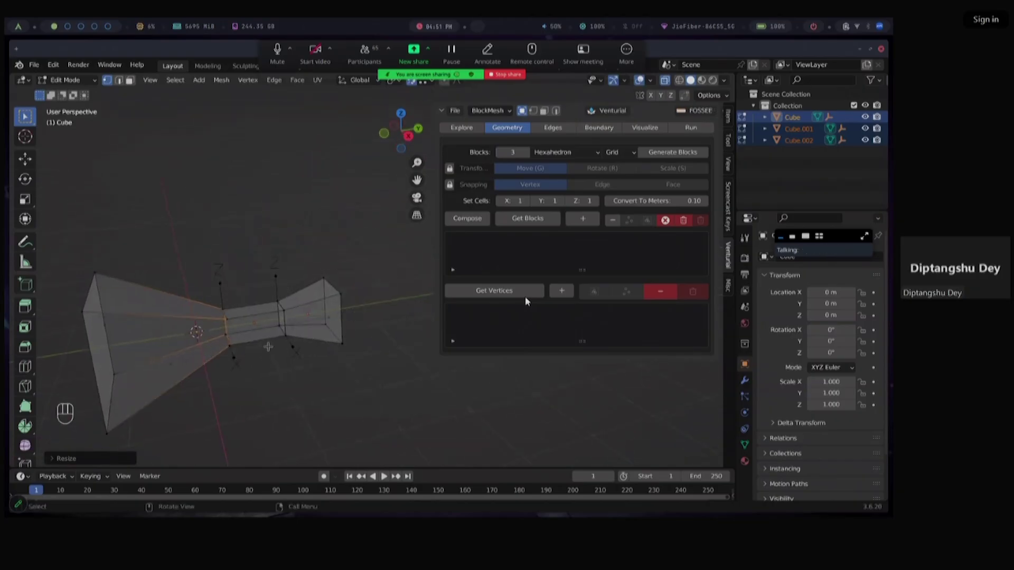
scroll(280, 346, "down", 1)
left_click_drag(117, 248, 174, 412)
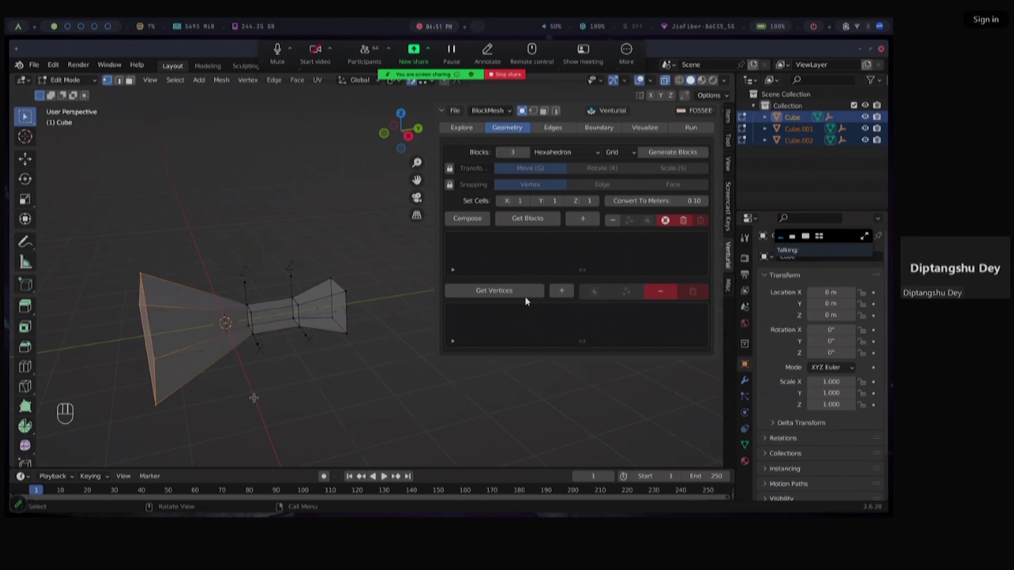
scroll(329, 331, "down", 1)
middle_click_drag(331, 331, 277, 335, "shift")
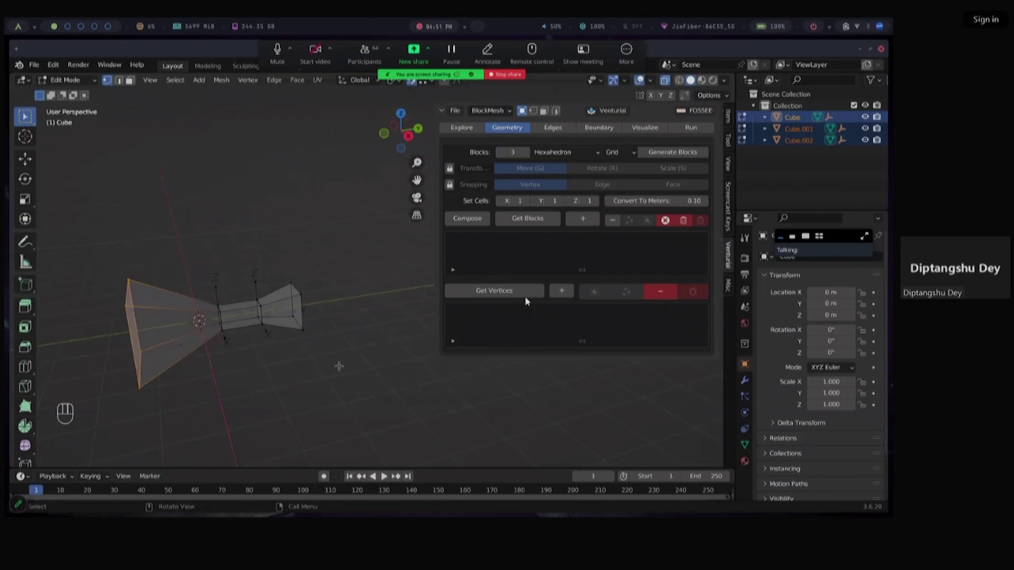
key("a")
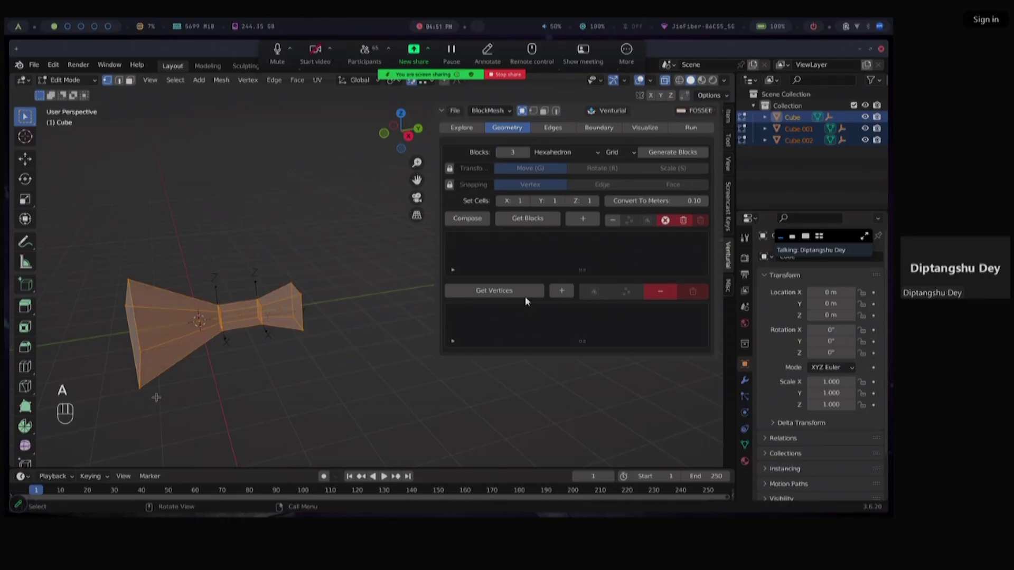
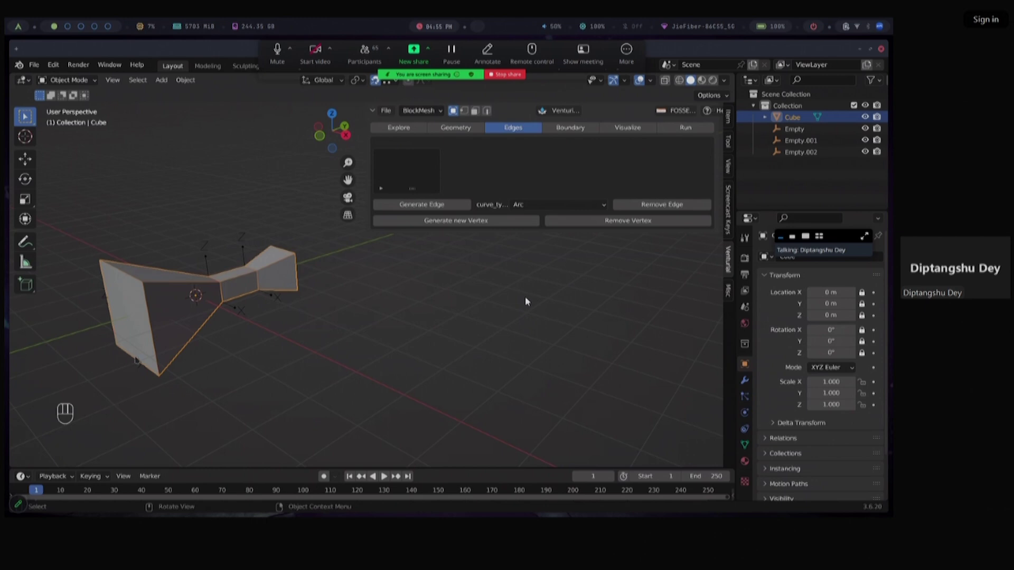
middle_click_drag(146, 341, 243, 227)
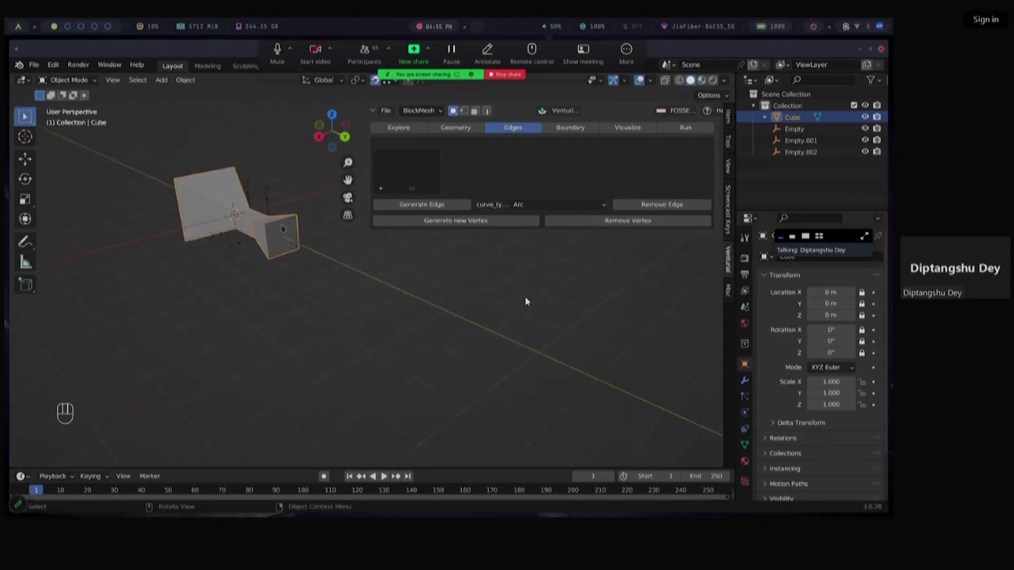
key("KP_Decimal")
middle_click_drag(526, 302, 378, 228)
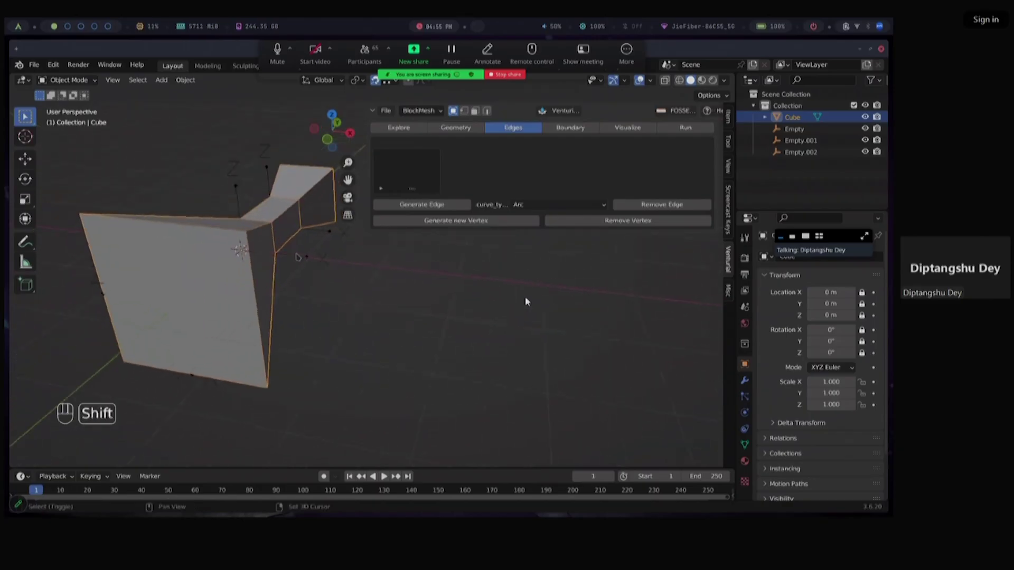
Put the channel mesh in Edit Mode with edge selection and select the upper edge of the large end face
middle_click_drag(226, 333, 192, 263)
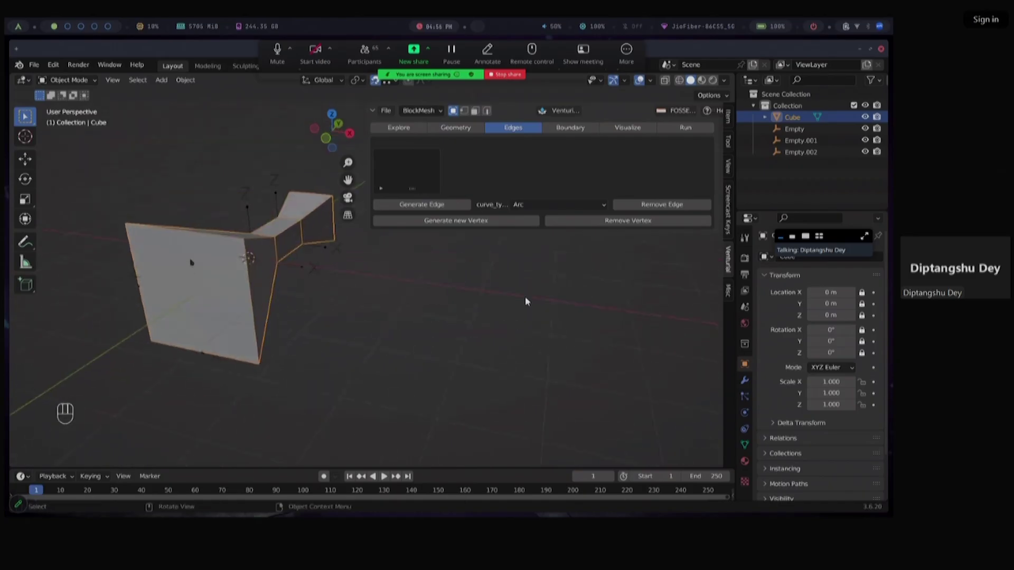
key("Tab")
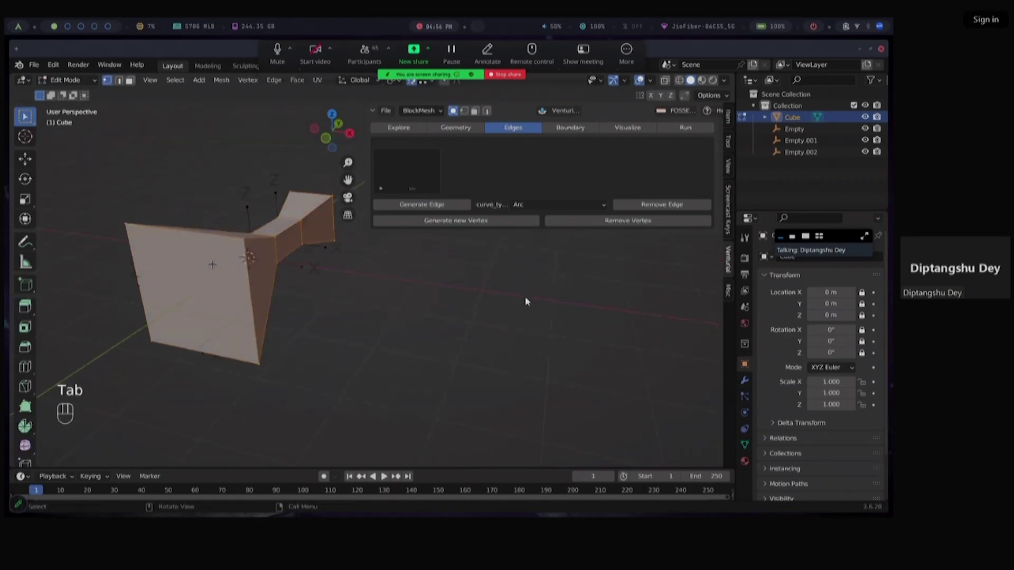
left_click(120, 81)
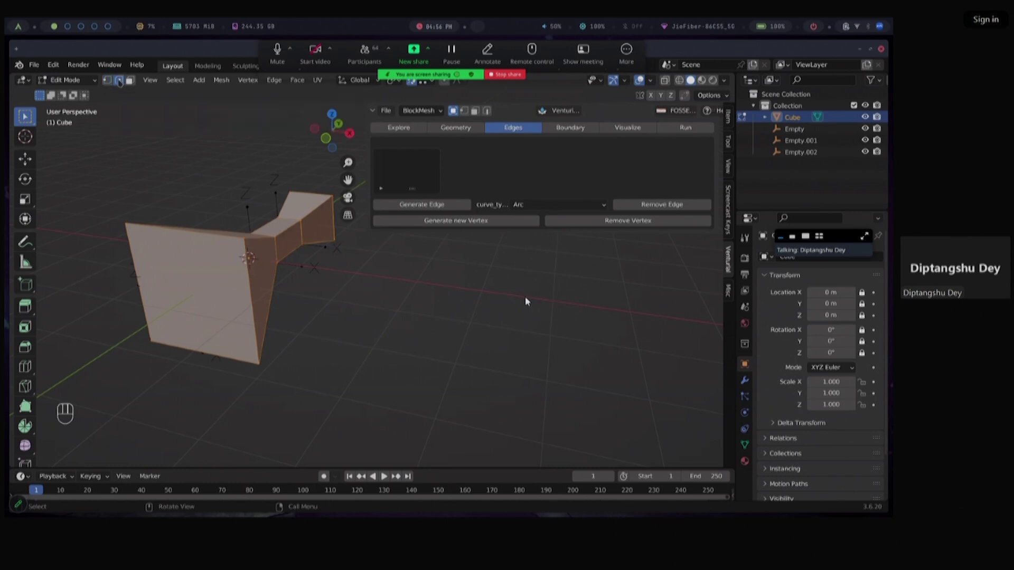
left_click(250, 297)
left_click(270, 303)
left_click(210, 243)
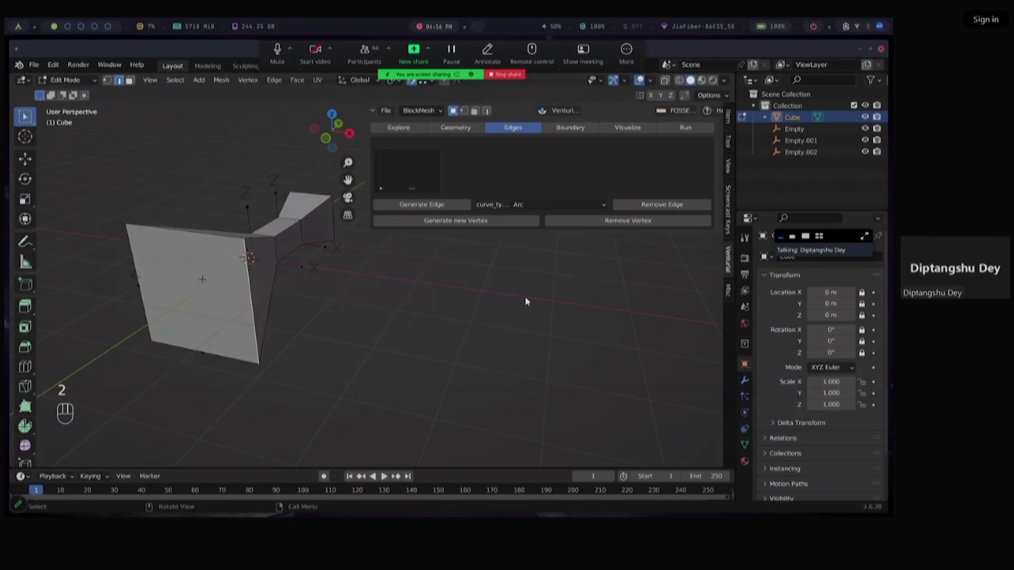
Cycle through the vertex, edge and face selection modes and return to edge selection
key("1")
key("2")
key("3")
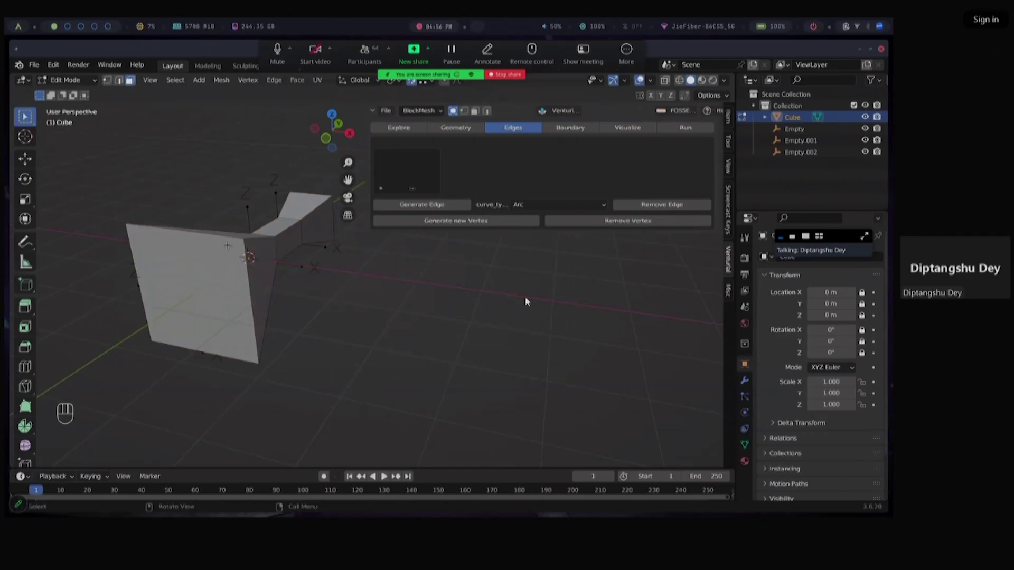
left_click(119, 81)
Generate an Arc edge on the large end face's upper edge and add its control vertex
middle_click_drag(212, 310, 265, 323)
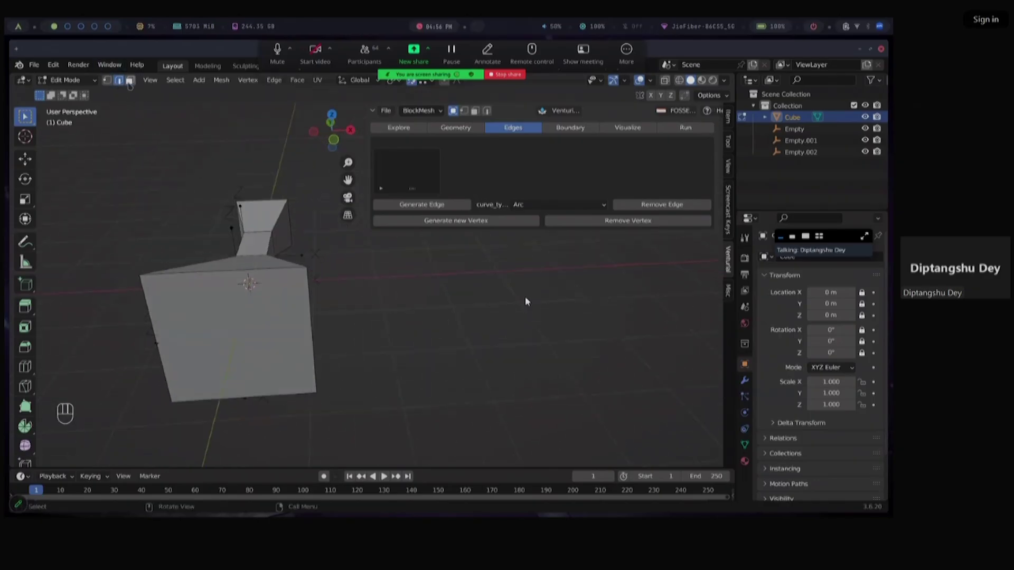
middle_click_drag(159, 288, 155, 281)
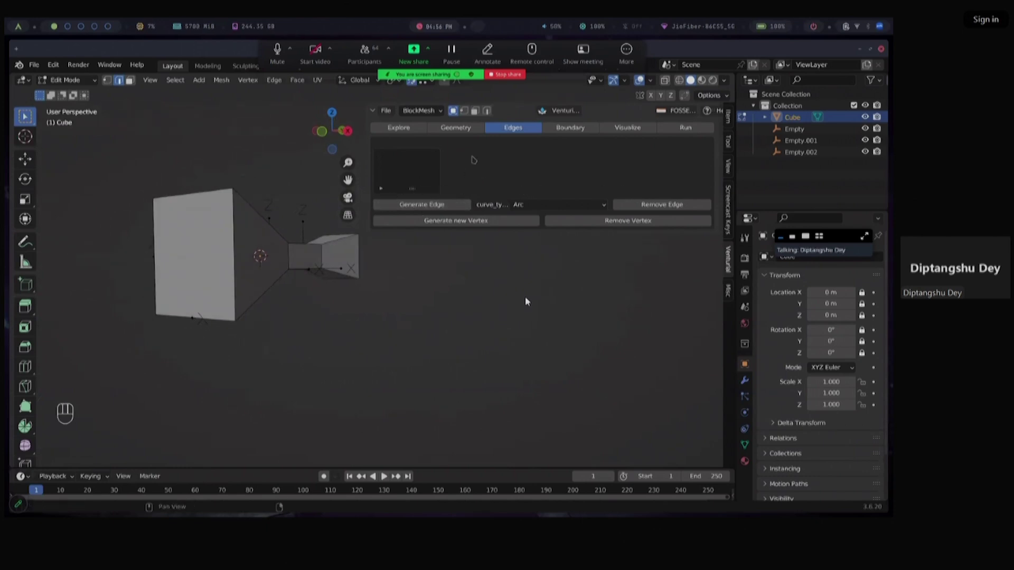
middle_click_drag(224, 301, 219, 306)
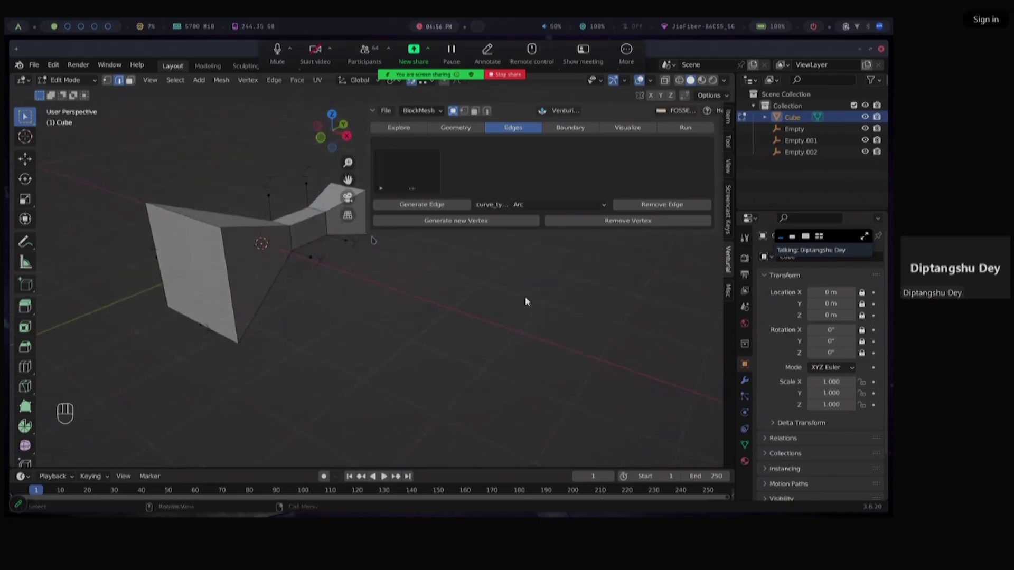
middle_click_drag(220, 266, 234, 269)
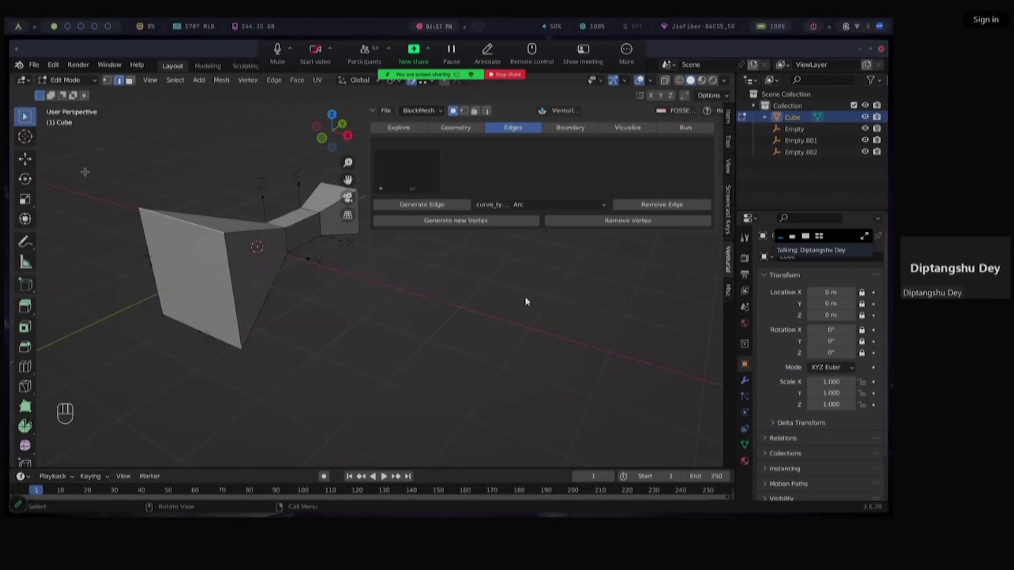
left_click(435, 206)
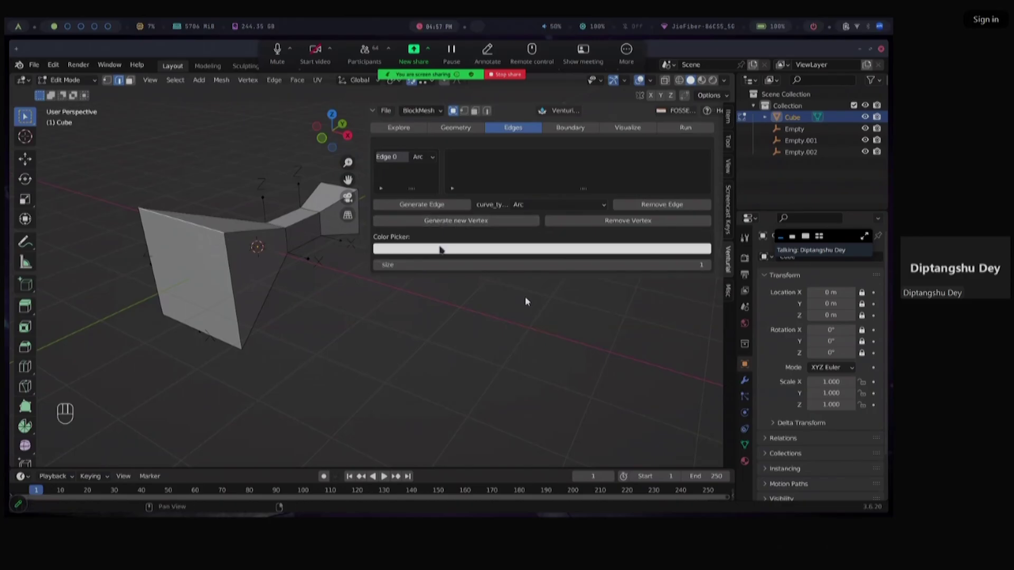
left_click(438, 222)
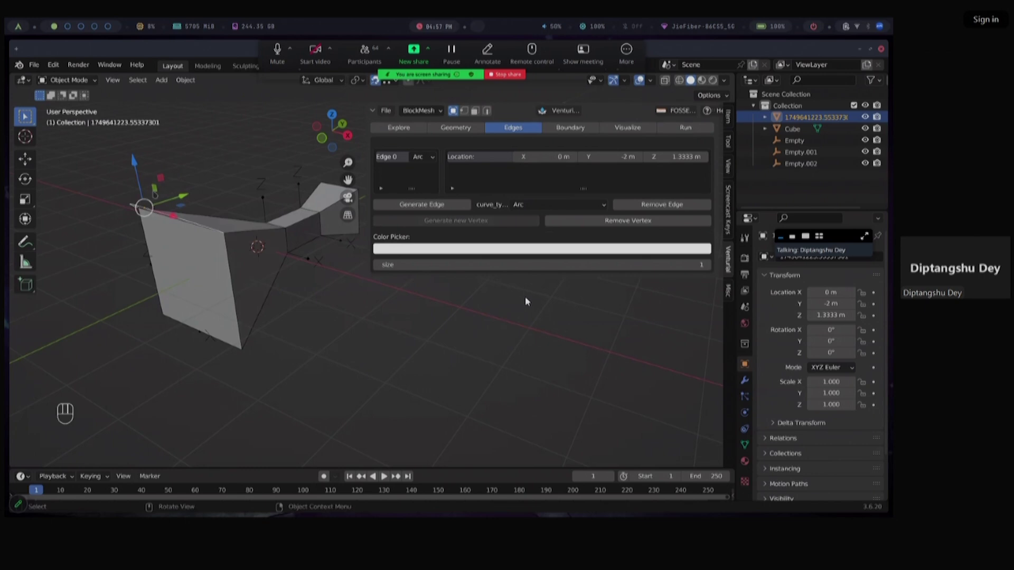
Inspect the new arc from several sides and set its control vertex's Y location to -1.5 m
middle_click_drag(226, 297, 279, 184)
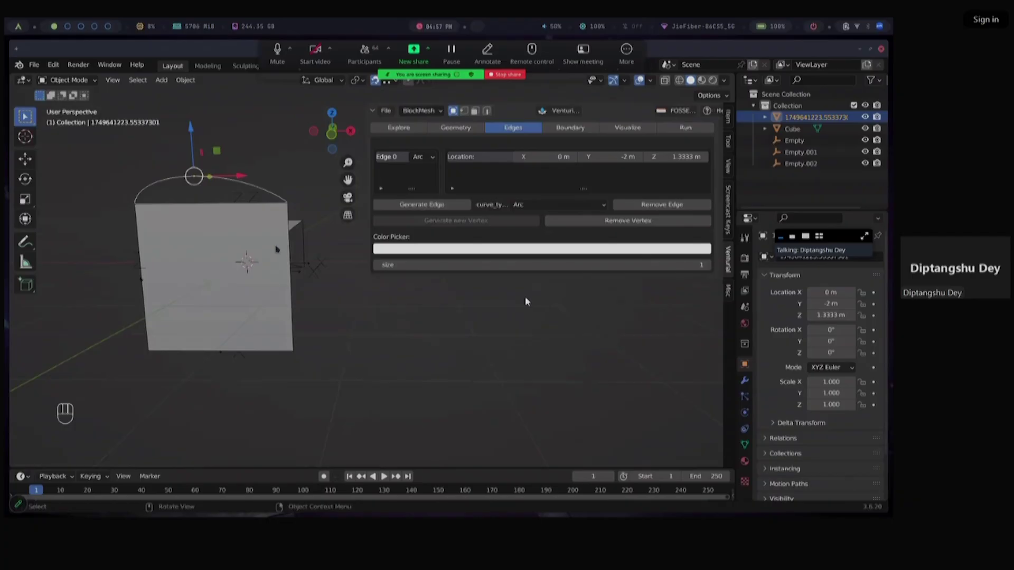
middle_click_drag(277, 249, 194, 284)
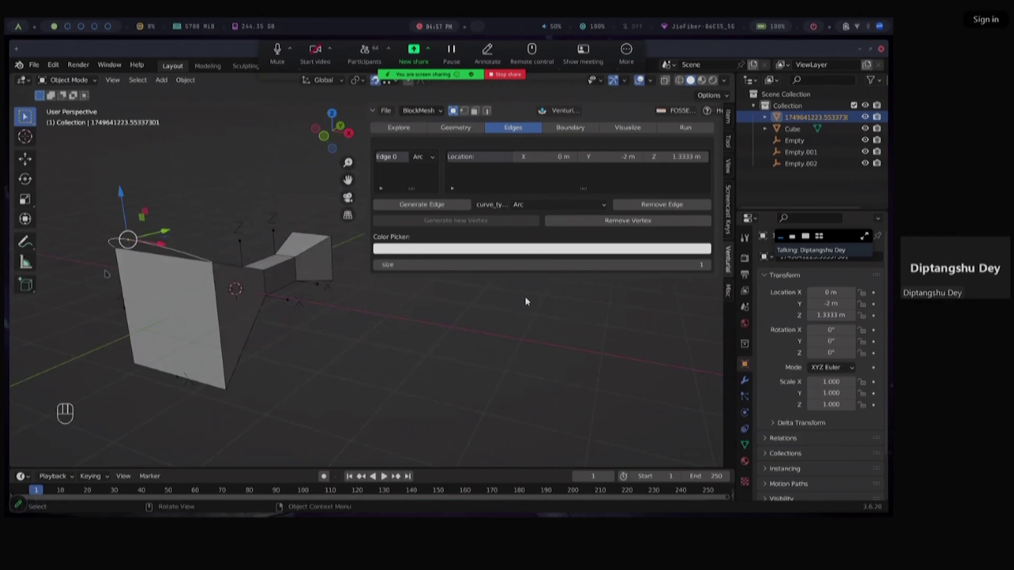
middle_click_drag(132, 349, 153, 319)
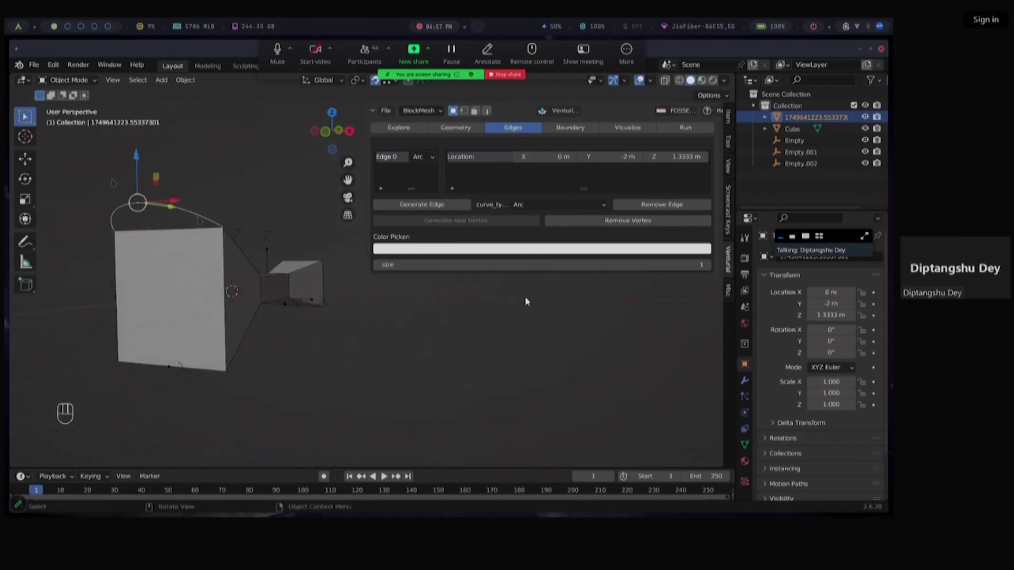
middle_click_drag(251, 255, 205, 247)
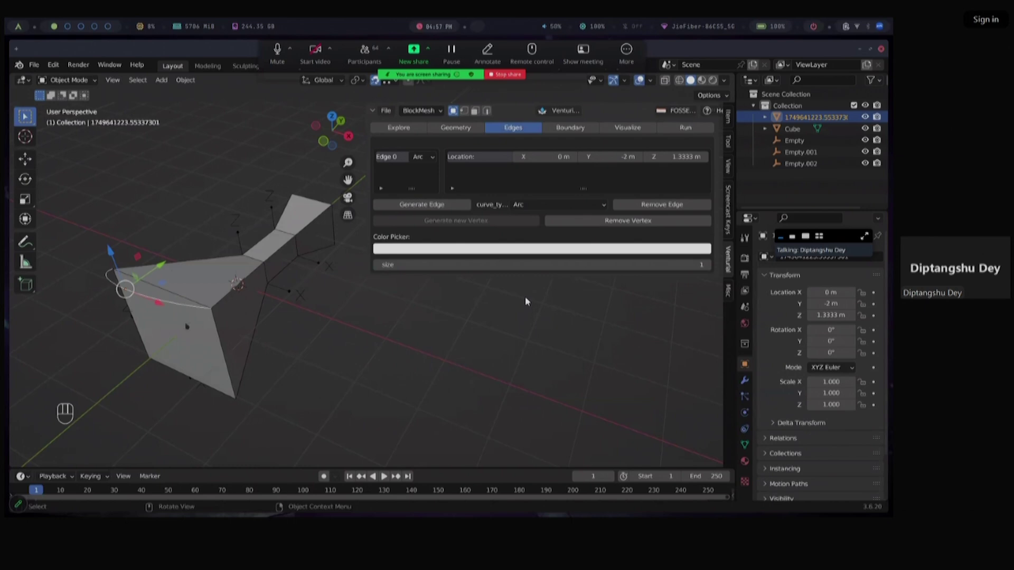
middle_click_drag(156, 357, 197, 315)
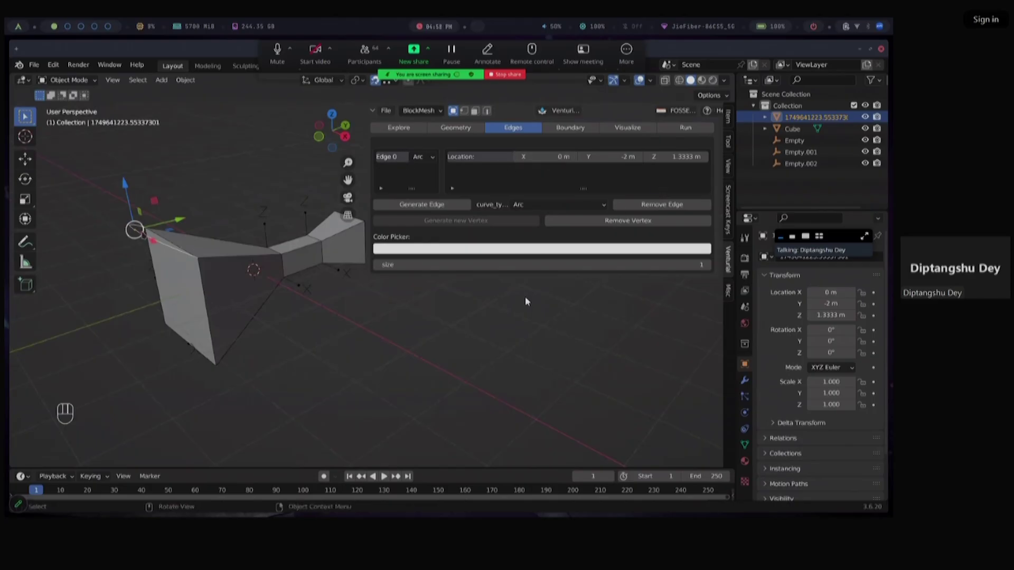
middle_click_drag(293, 305, 310, 238)
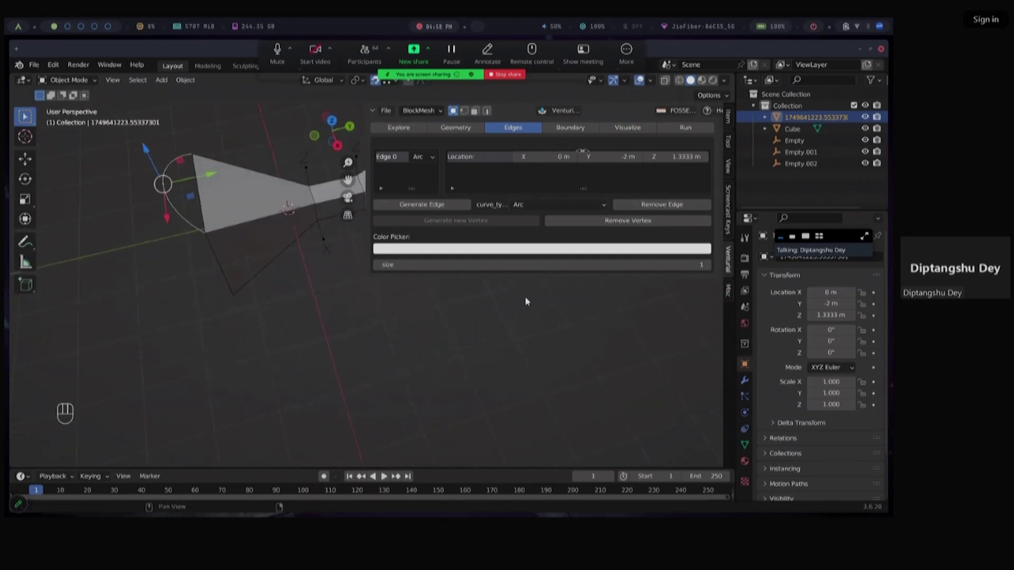
left_click(617, 158)
key("BackSpace")
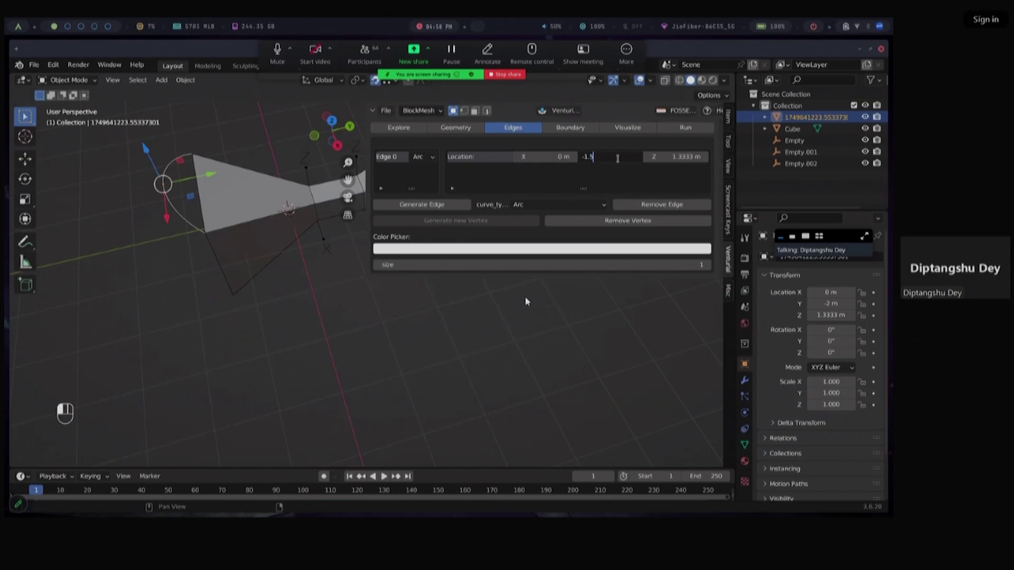
type("-1.5")
key("Return")
Set the Z location of the upper arc's control vertex to 1.414 m
middle_click_drag(252, 284, 284, 265)
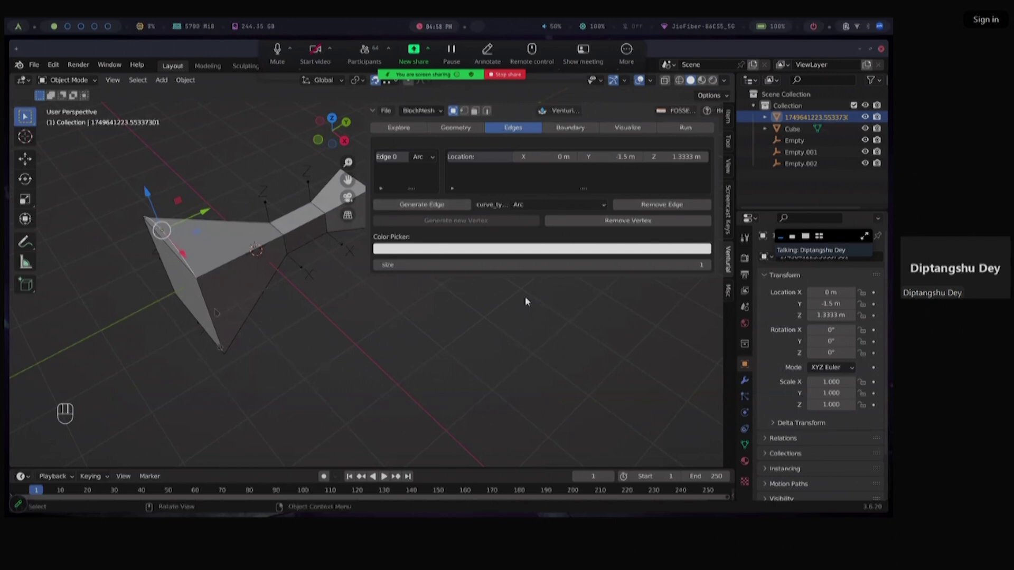
middle_click_drag(246, 330, 263, 260)
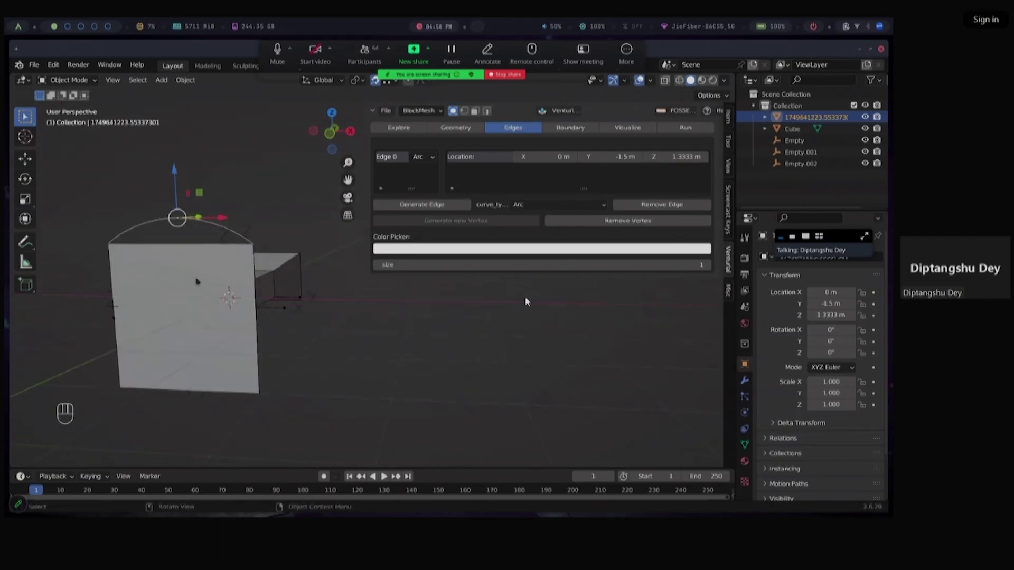
left_click(676, 154)
type("1.414")
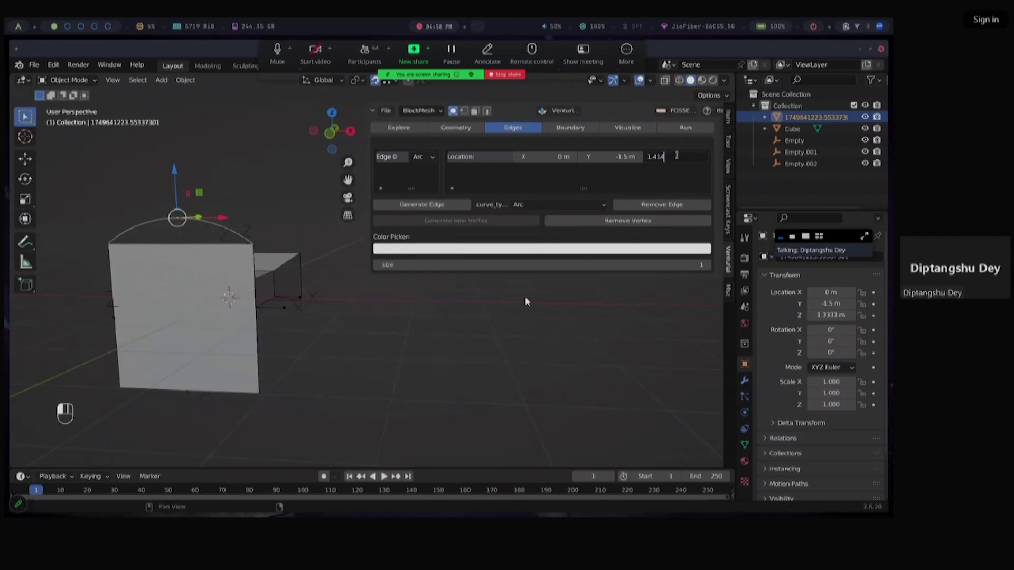
key("Return")
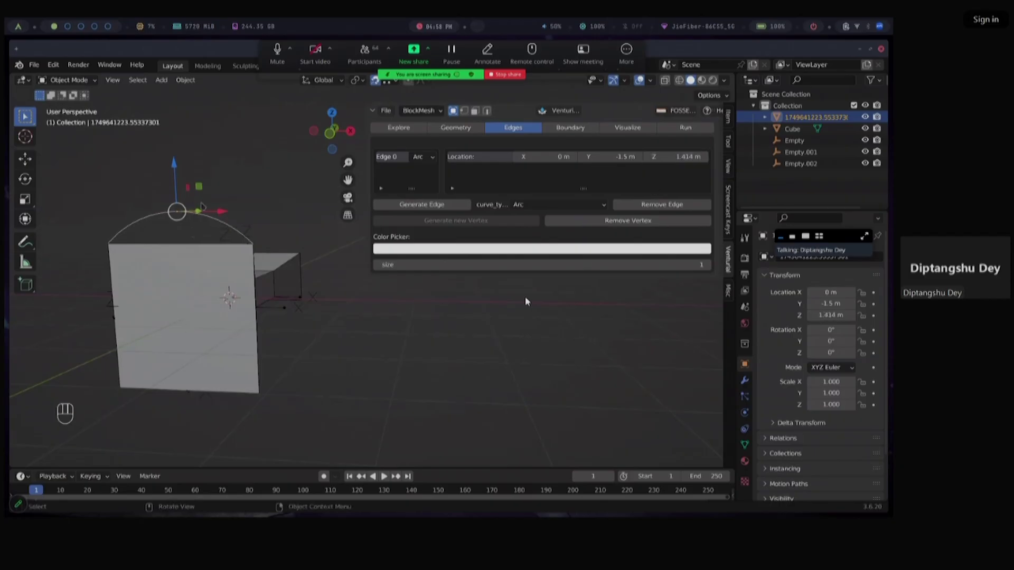
middle_click_drag(240, 360, 214, 363)
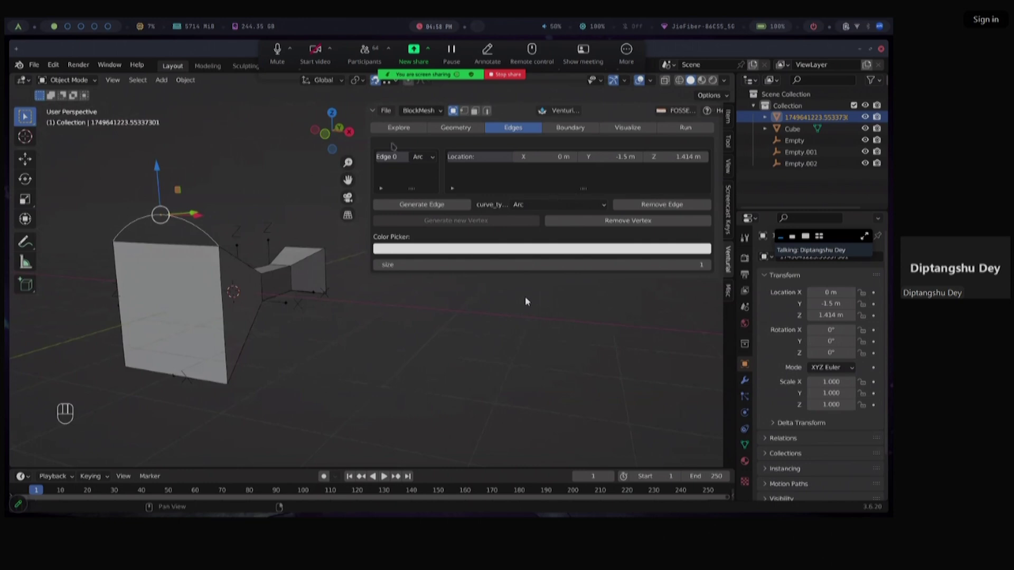
Keep Arc as the curve type and generate arc edges on the other three sides of the large end face
left_click(543, 206)
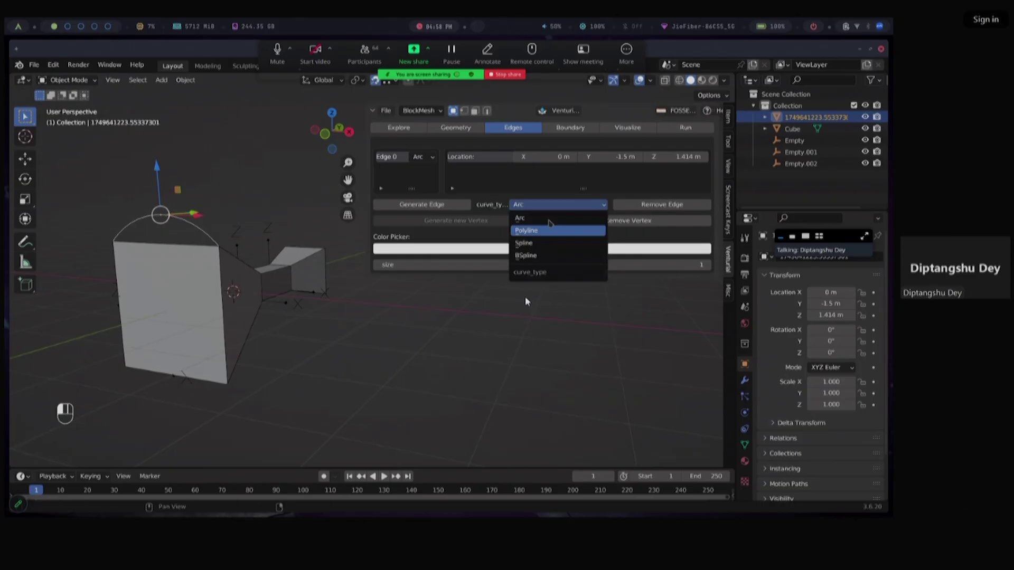
left_click(562, 215)
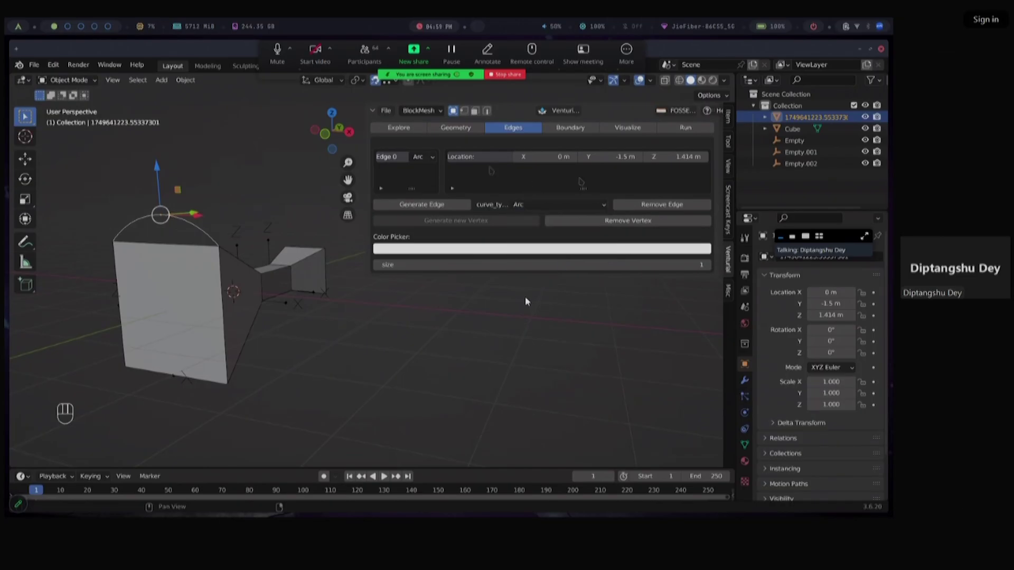
left_click(393, 203)
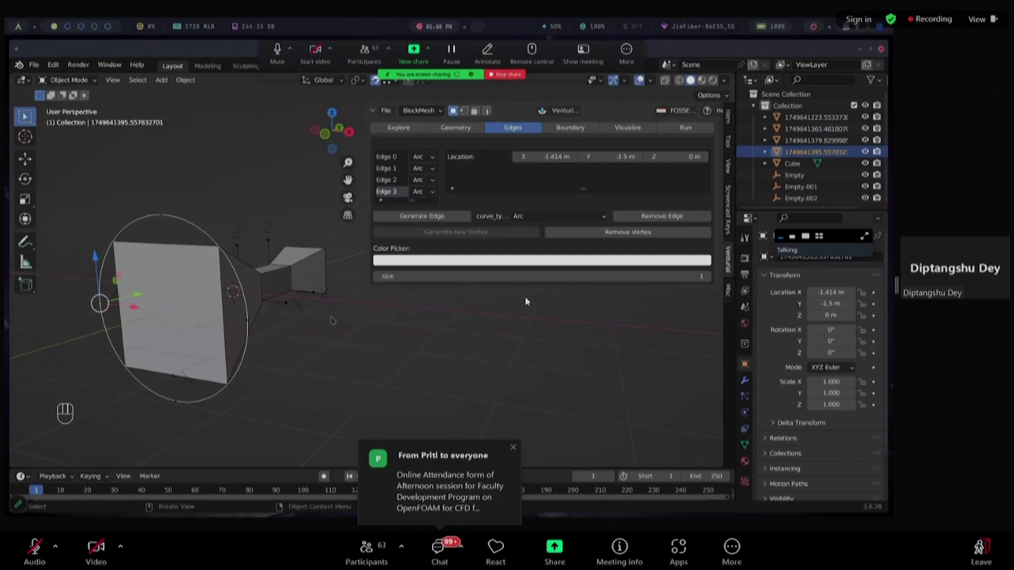
Generate an Arc edge on the small end face's side edge nearest the middle block and add its control vertex
left_click(196, 328)
middle_click_drag(416, 340, 195, 330)
middle_click_drag(359, 357, 78, 334, "shift")
mouse_move(162, 302)
middle_mouse_down()
mouse_move(194, 310)
mouse_move(156, 297)
middle_mouse_up()
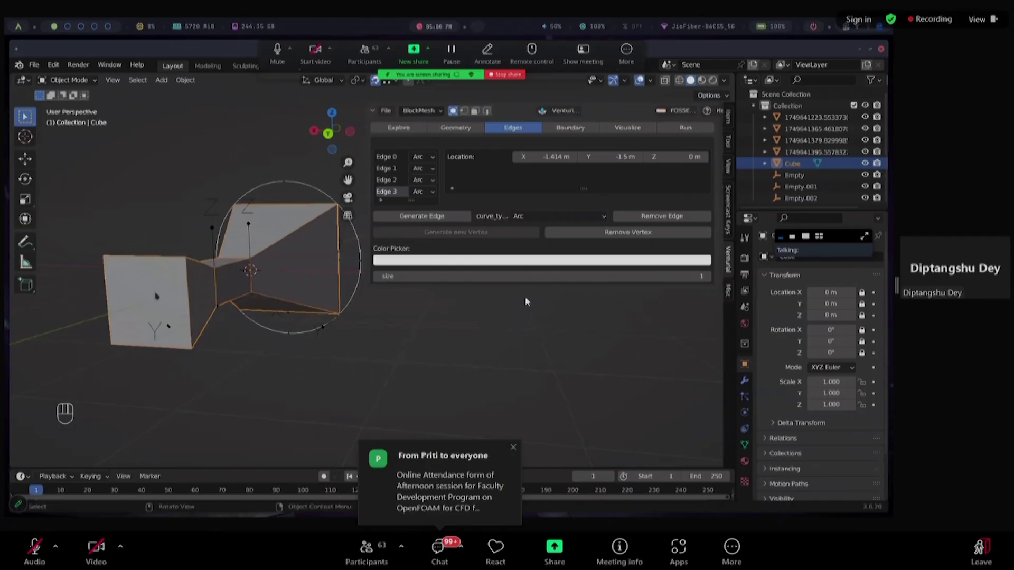
key("Tab")
left_click_drag(412, 201, 415, 211)
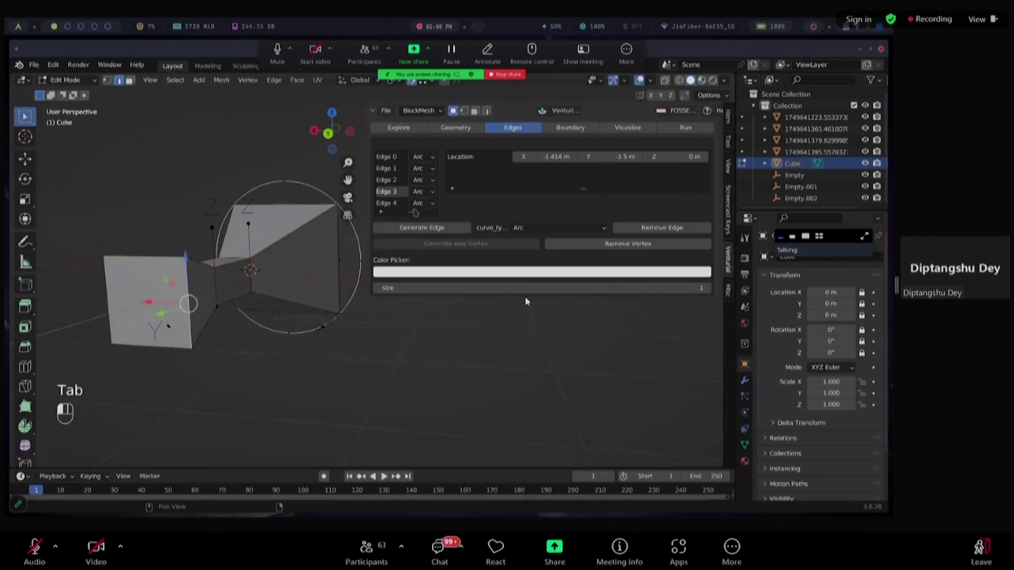
left_click(392, 202)
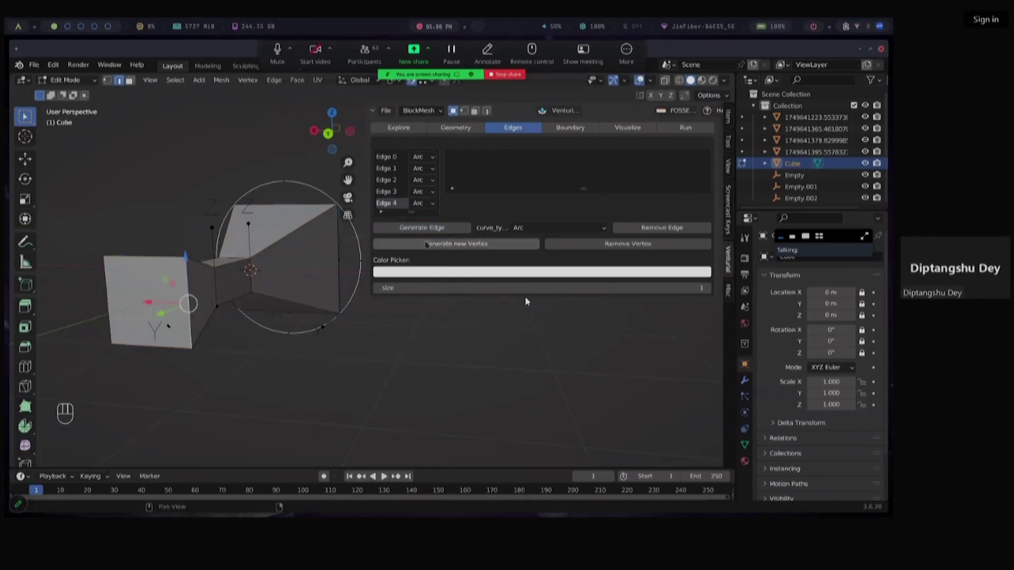
left_click(426, 244)
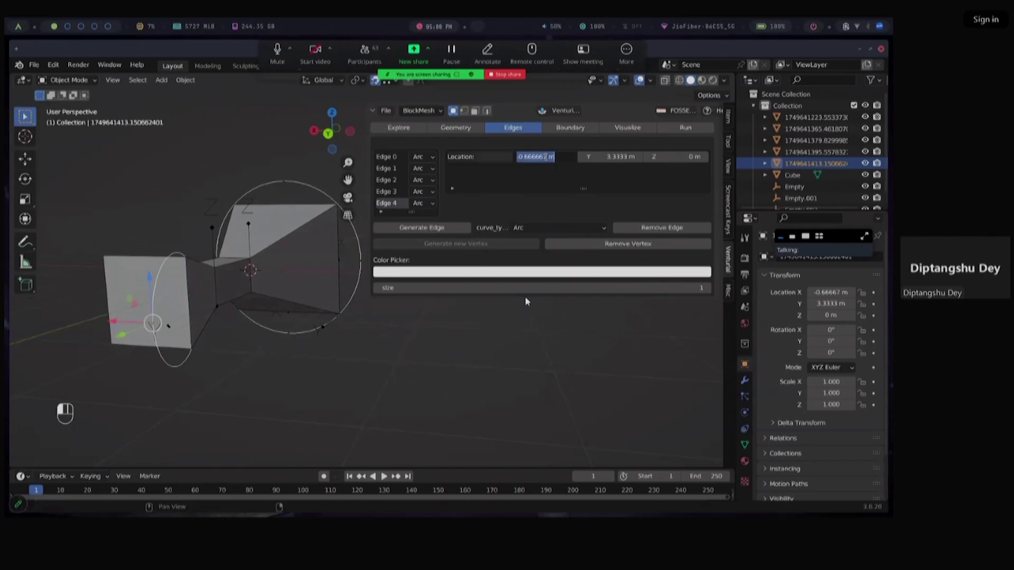
Set the control vertex of Edge 4 to X -0.5 m and Y -0.5 m
key("BackSpace")
key("Return")
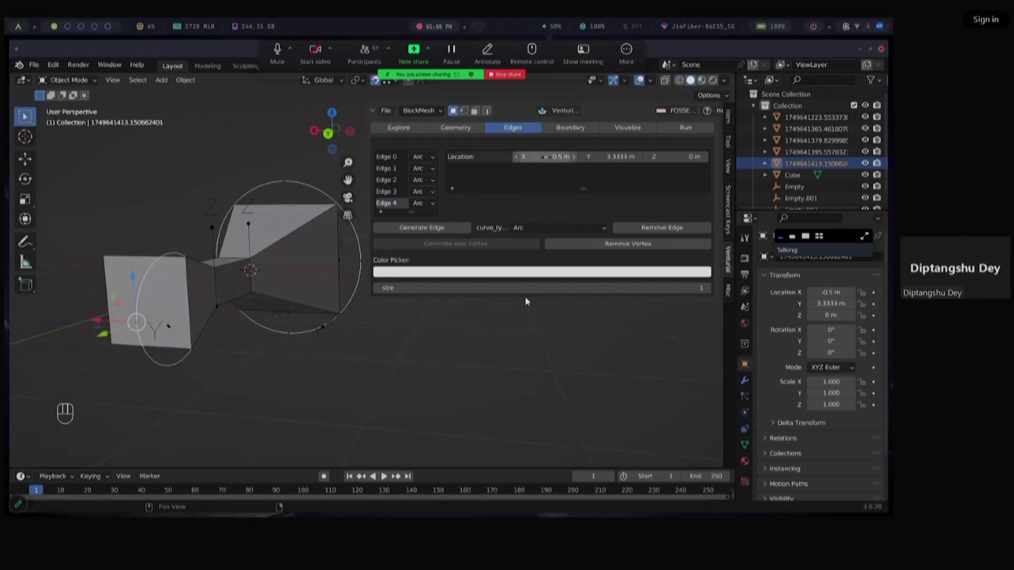
left_click(615, 157)
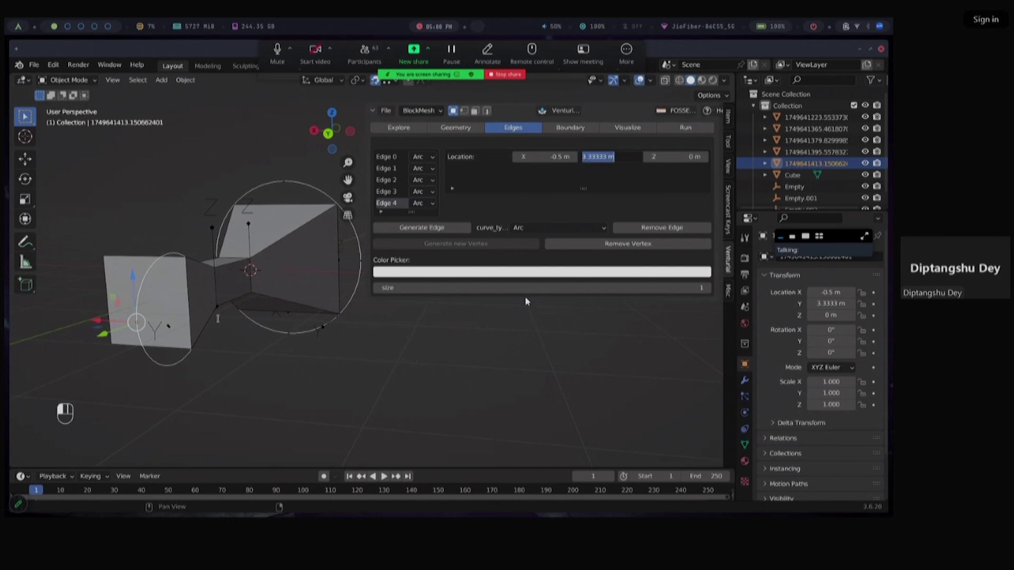
key("BackSpace")
type("-0.5")
key("Return")
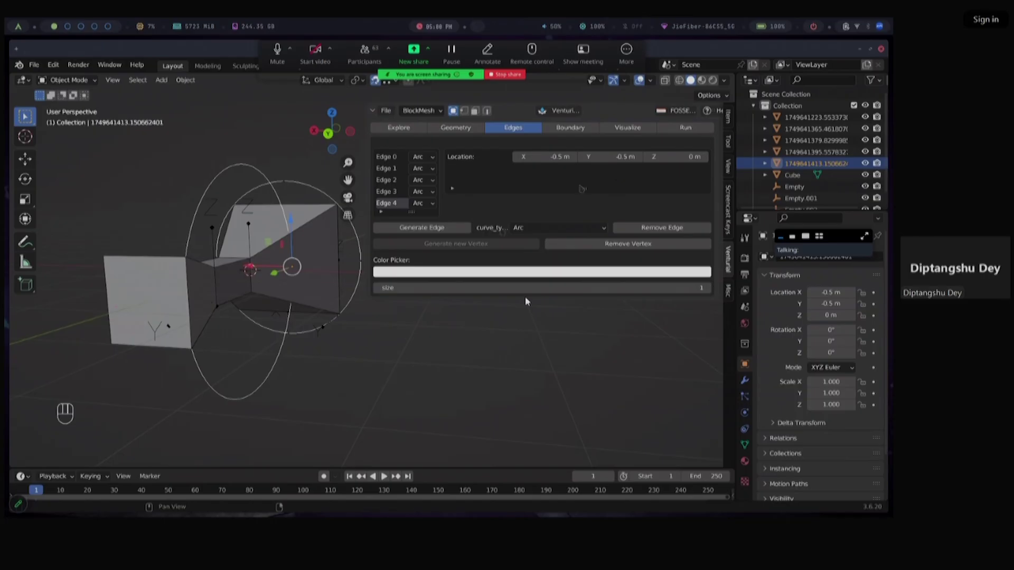
Set the control vertex of Edge 4 to X -1.414 m and Y -2 m
middle_click_drag(525, 301, 234, 225)
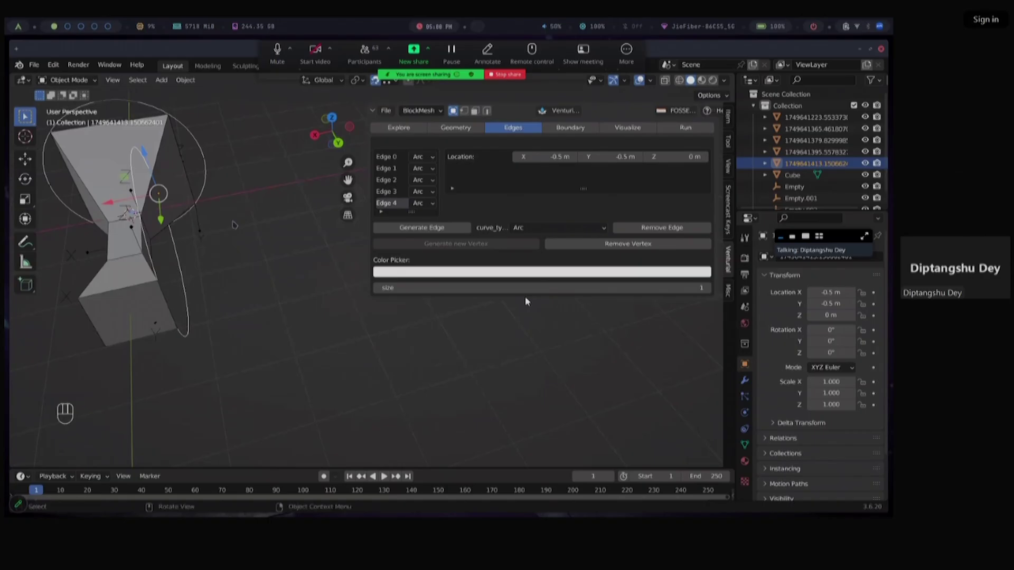
left_click(539, 157)
key("BackSpace")
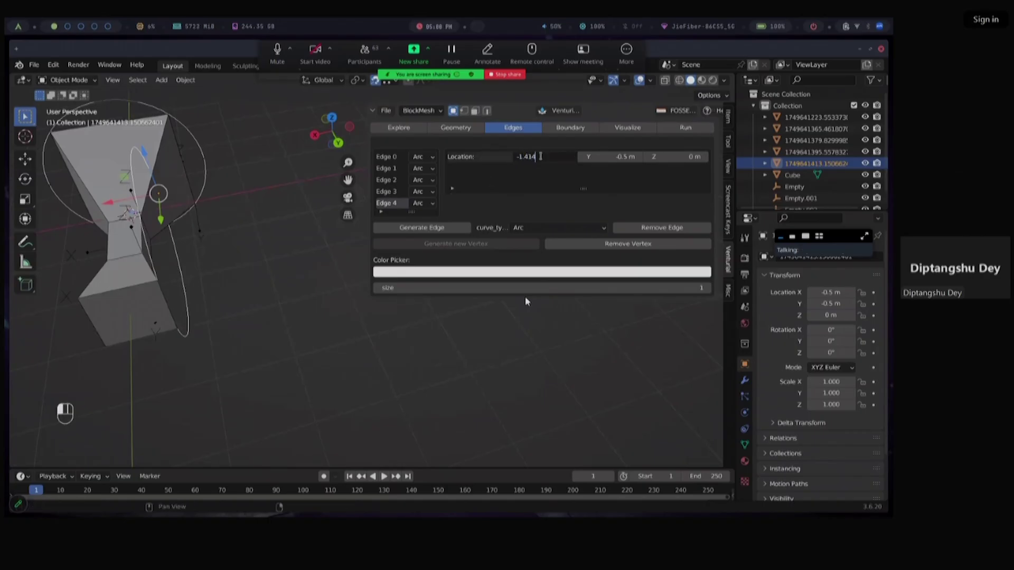
type("-1.414")
key("Return")
left_click(618, 157)
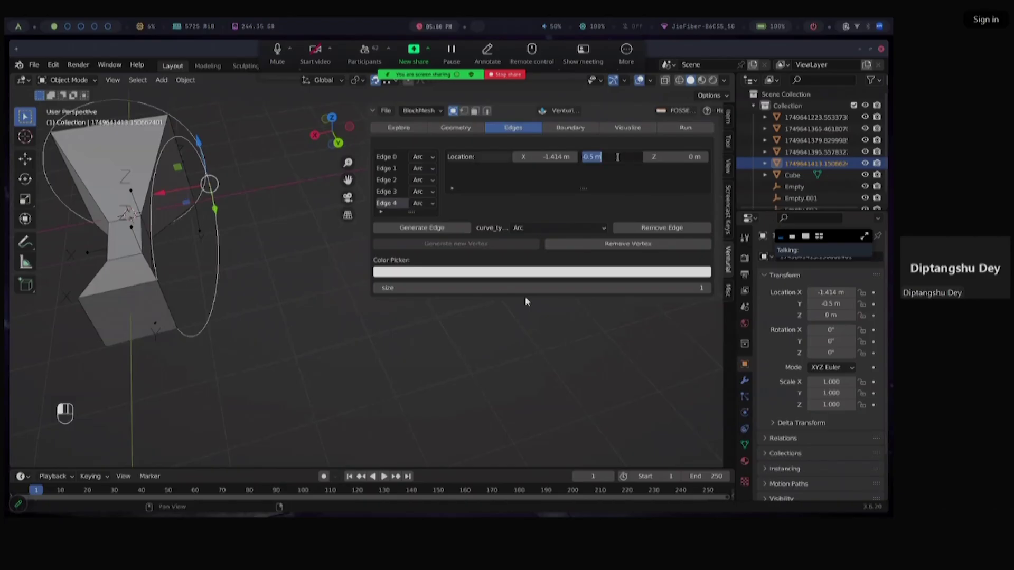
type("-2")
key("Return")
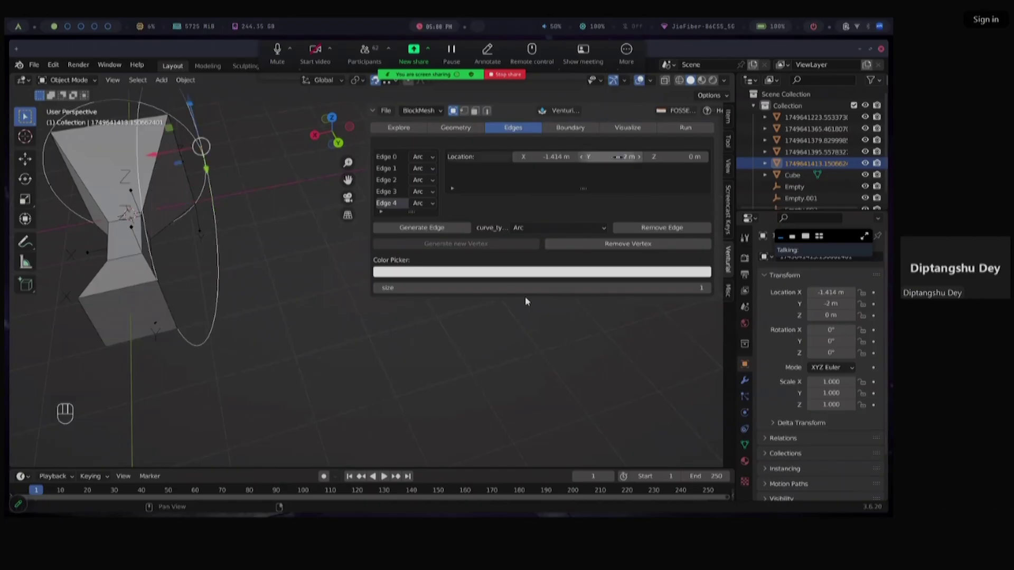
Try Y locations of 2 m and 3 m for Edge 4's control vertex
left_click(616, 157)
type("2")
key("Return")
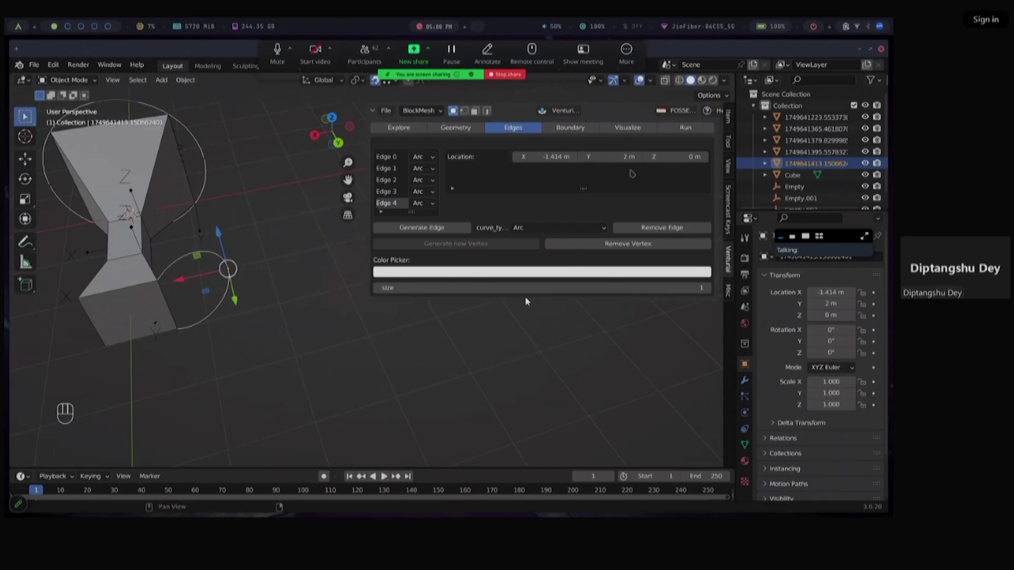
left_click(612, 157)
type("3")
key("Return")
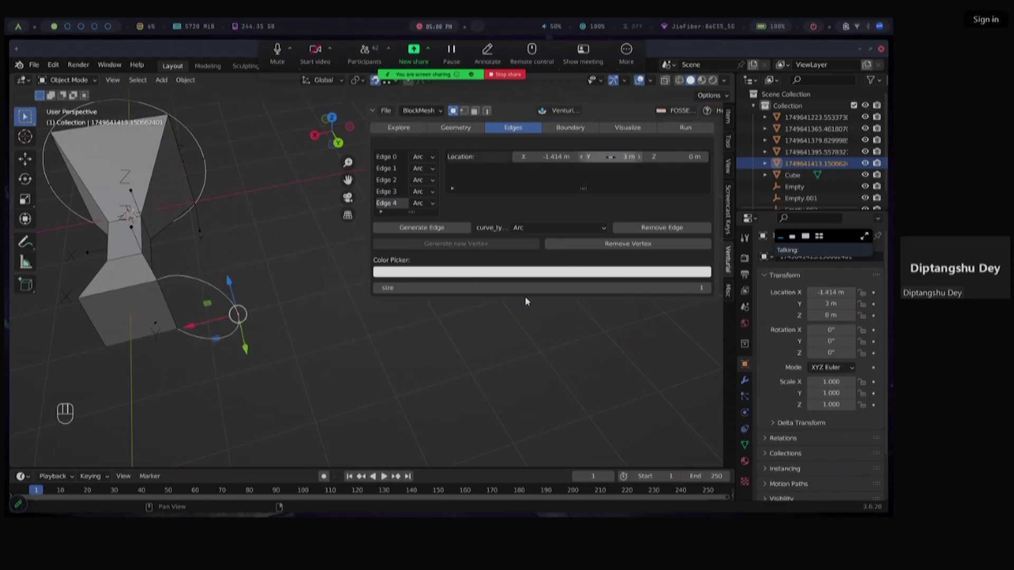
Set the control vertex of Edge 4 to Y 2.5 m and X -0.707 m
middle_click_drag(281, 250, 280, 286)
left_click(592, 157)
type("2.5")
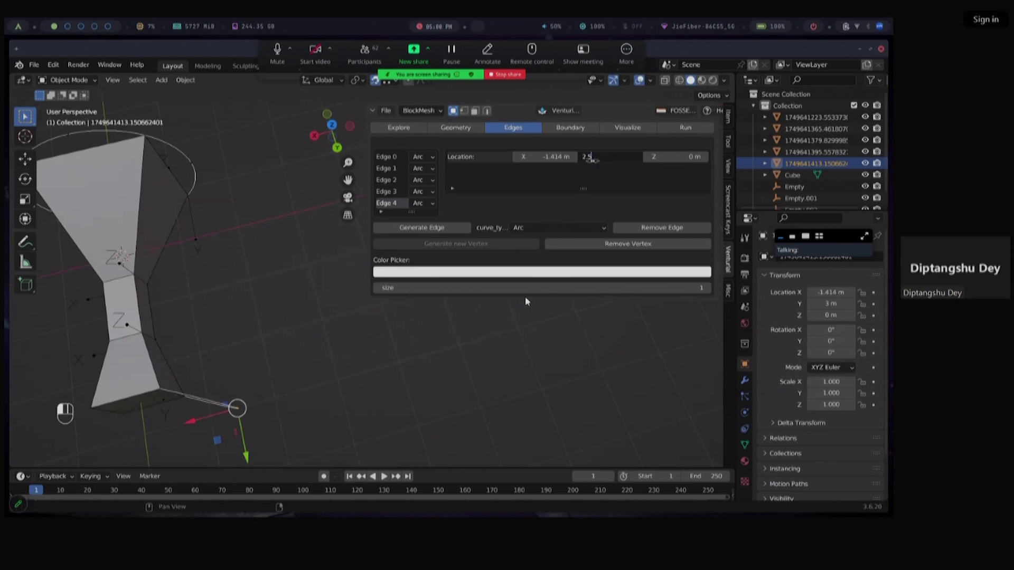
key("Return")
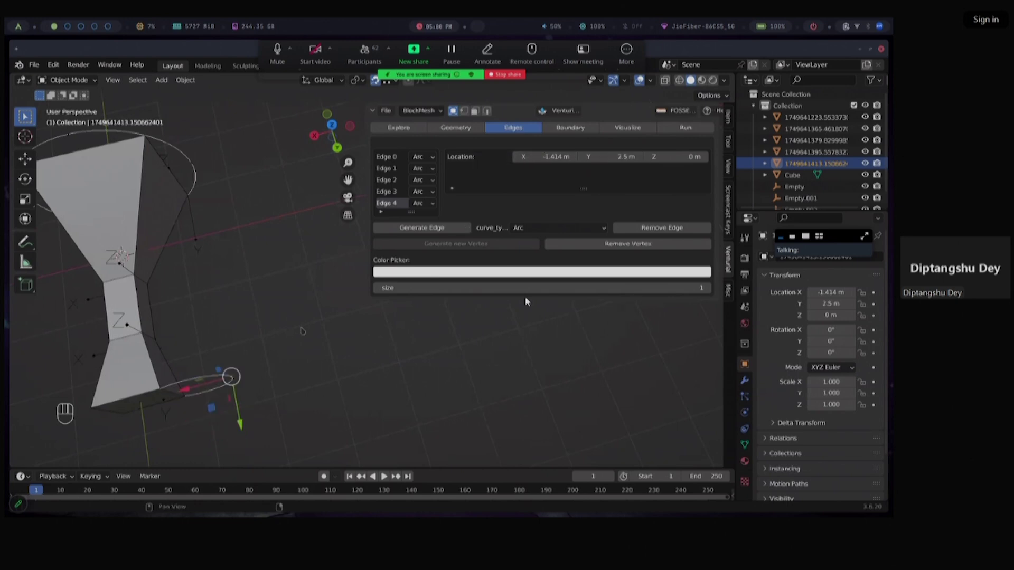
left_click(566, 157)
key("BackSpace")
type("-0.707")
key("Return")
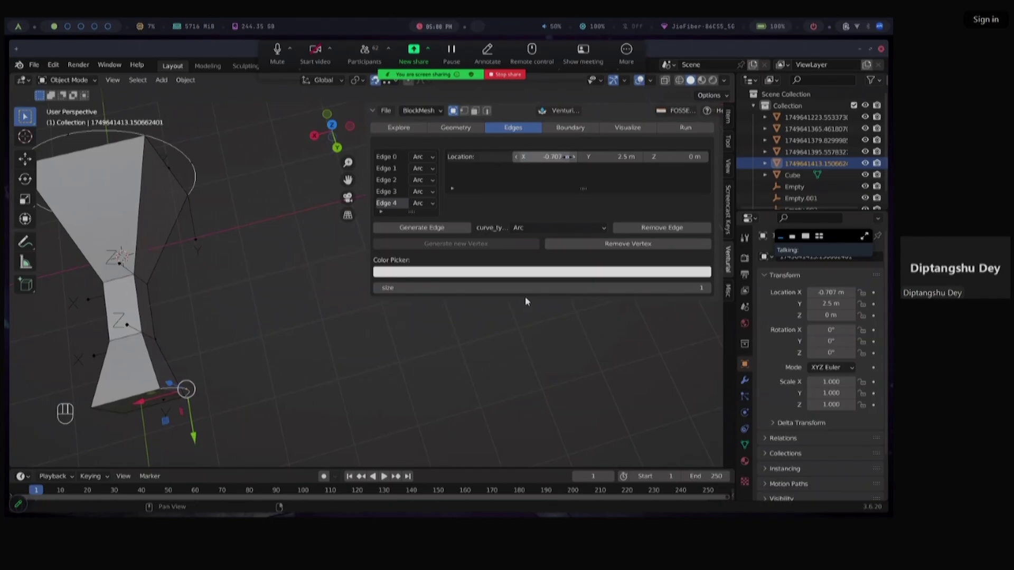
Generate an Arc edge on the upper edge of the channel's small end face and add its control vertex
middle_click_drag(174, 282, 197, 229)
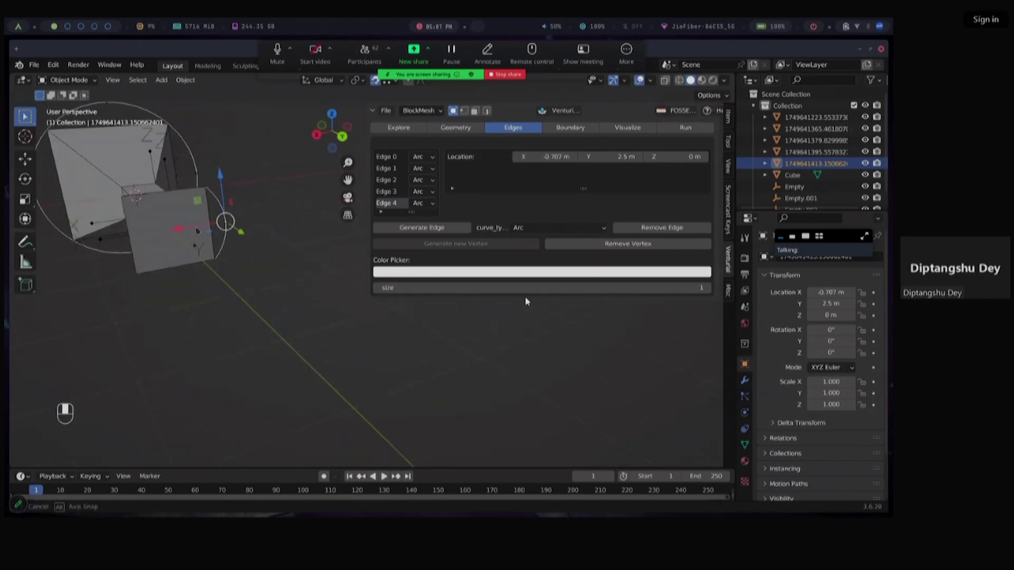
left_click(144, 256)
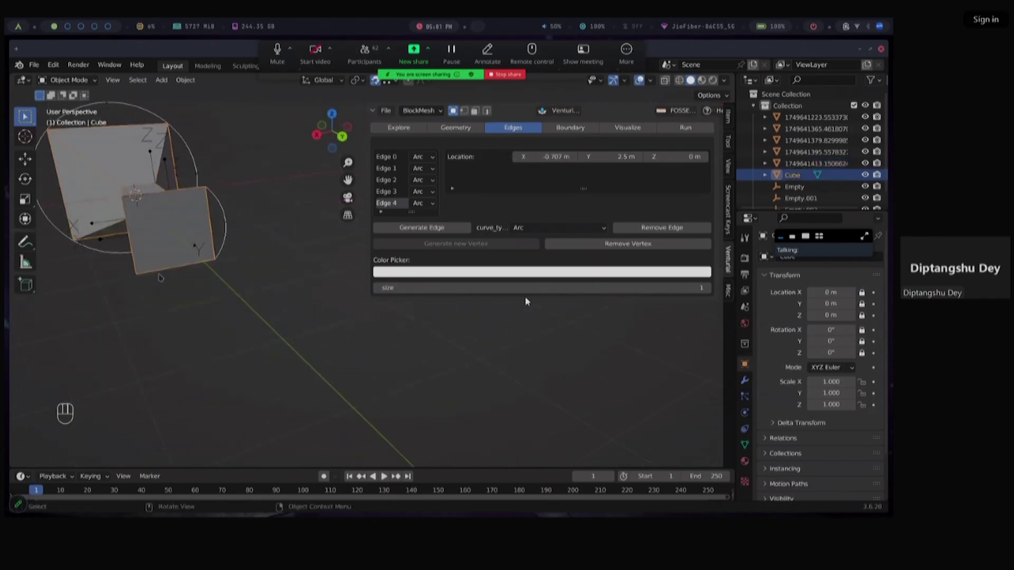
key("Tab")
left_click(156, 194)
middle_click_drag(156, 195, 182, 198)
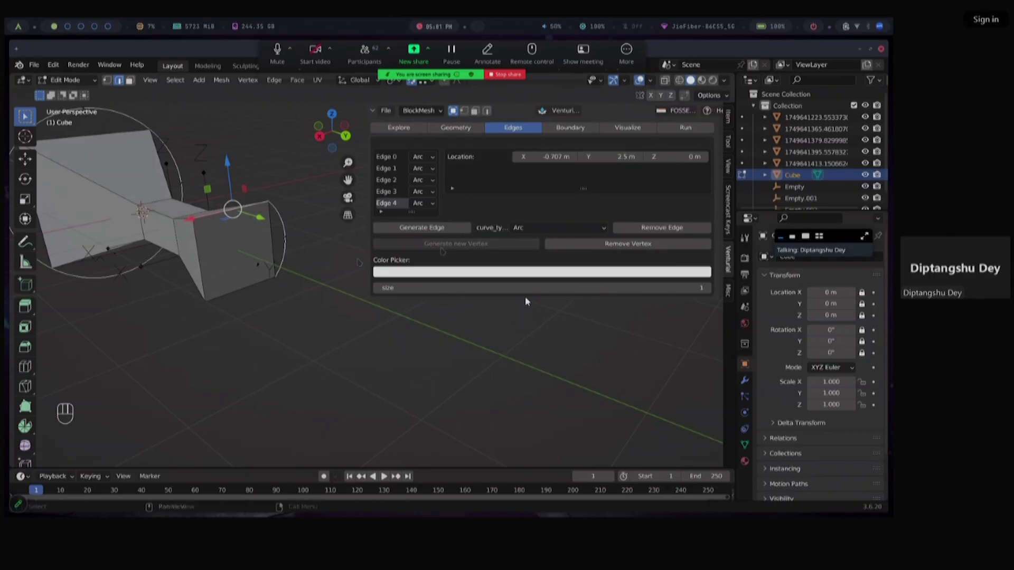
left_click(422, 228)
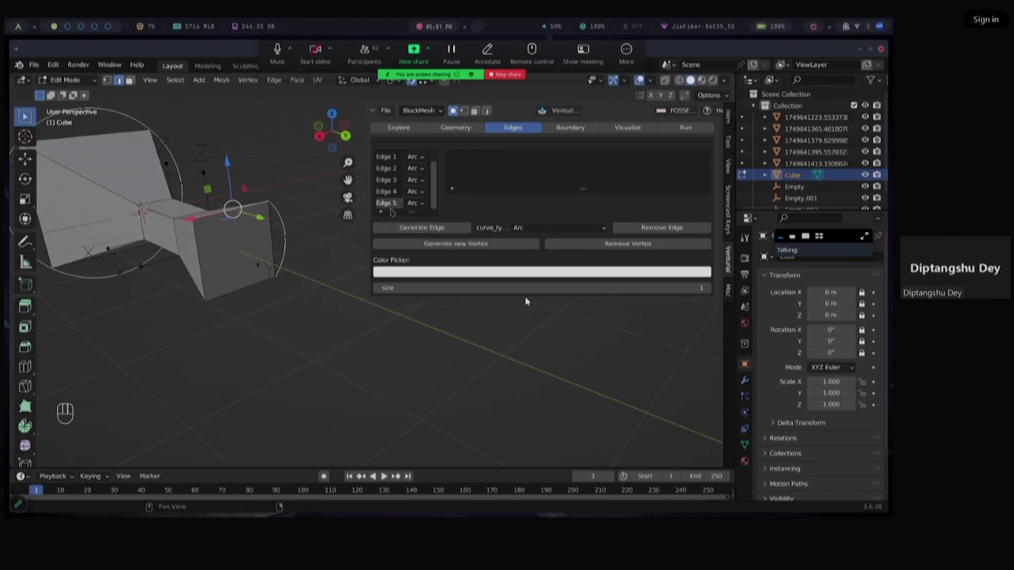
left_click(429, 244)
Set the control vertex of Edge 5 to Y 2.5 m and Z 0.707 m
left_click(612, 157)
type("2.5")
key("Return")
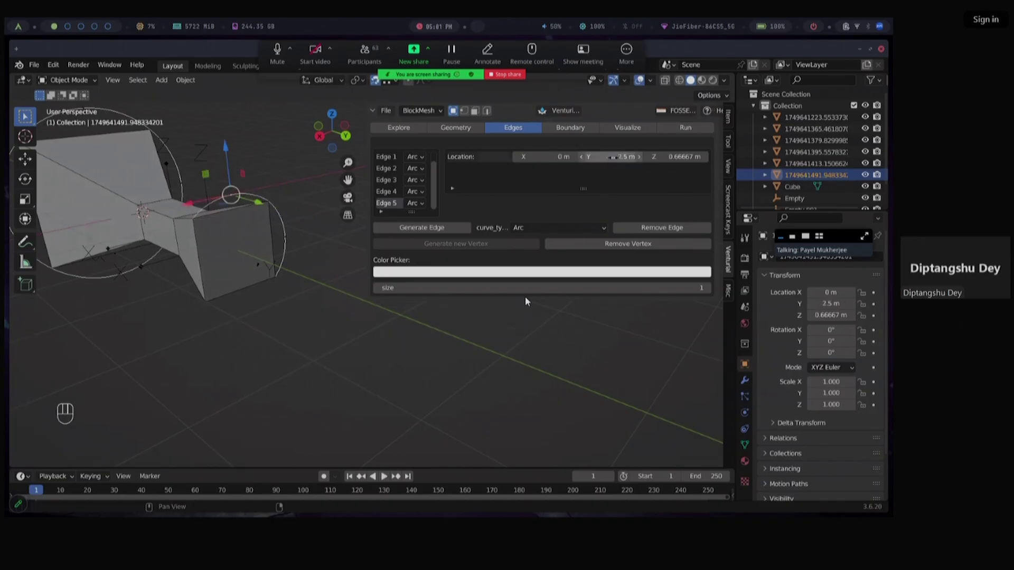
left_click(684, 157)
type("0")
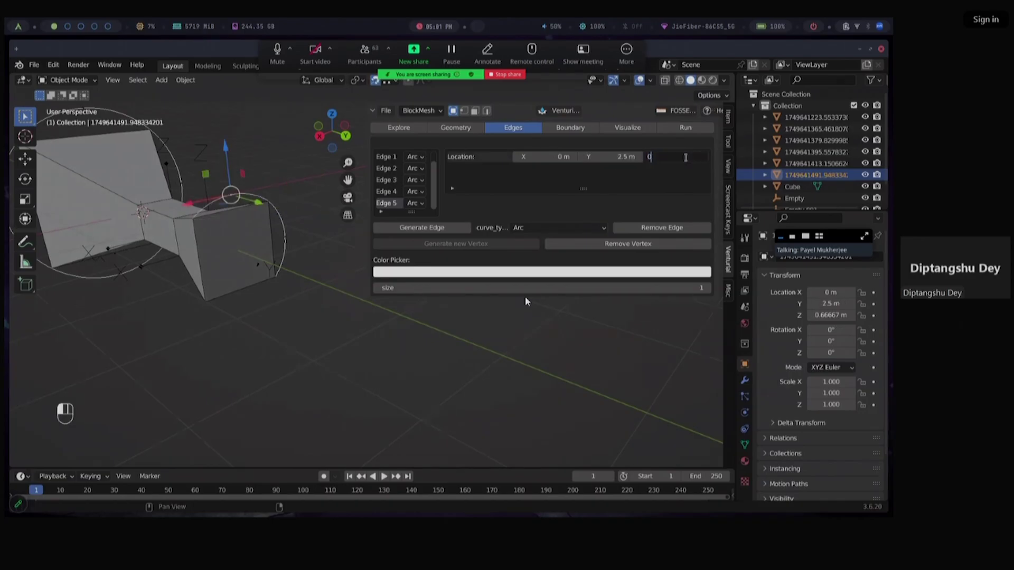
type(".707")
key("Return")
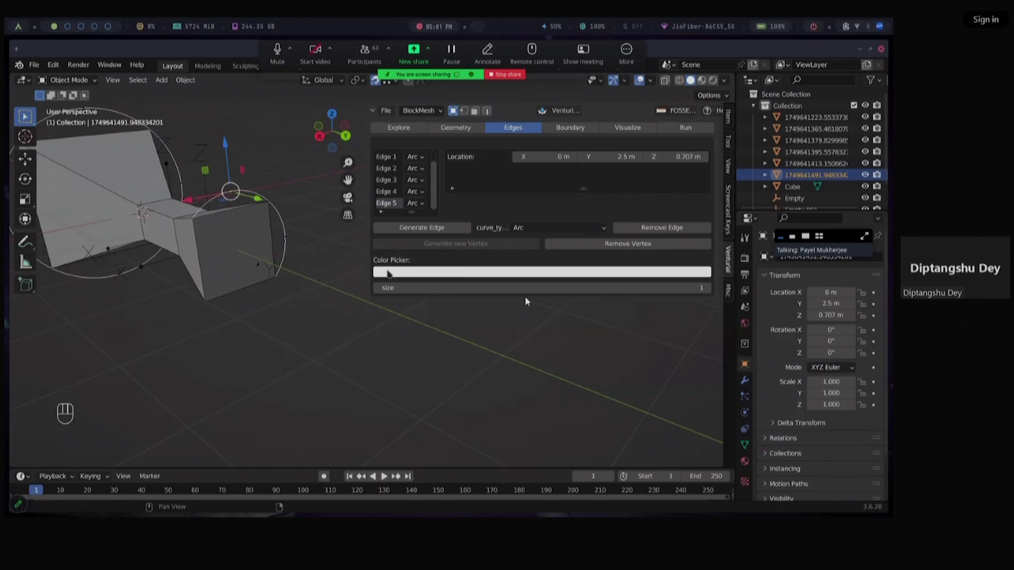
Generate an Arc edge on the small end face's side opposite Edge 4 and add its control vertex
key("Tab")
left_click(201, 263)
left_click(430, 231)
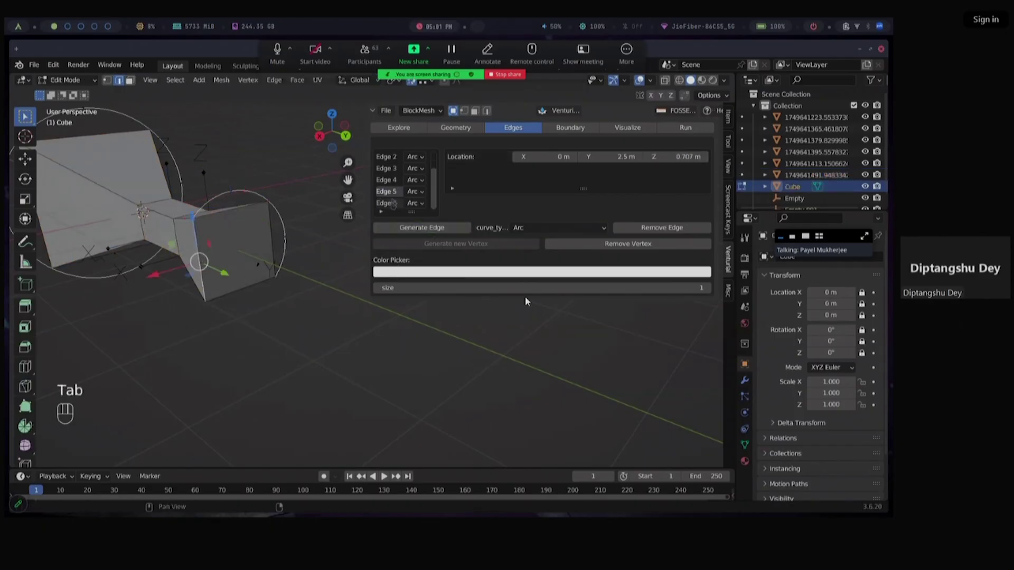
left_click(443, 245)
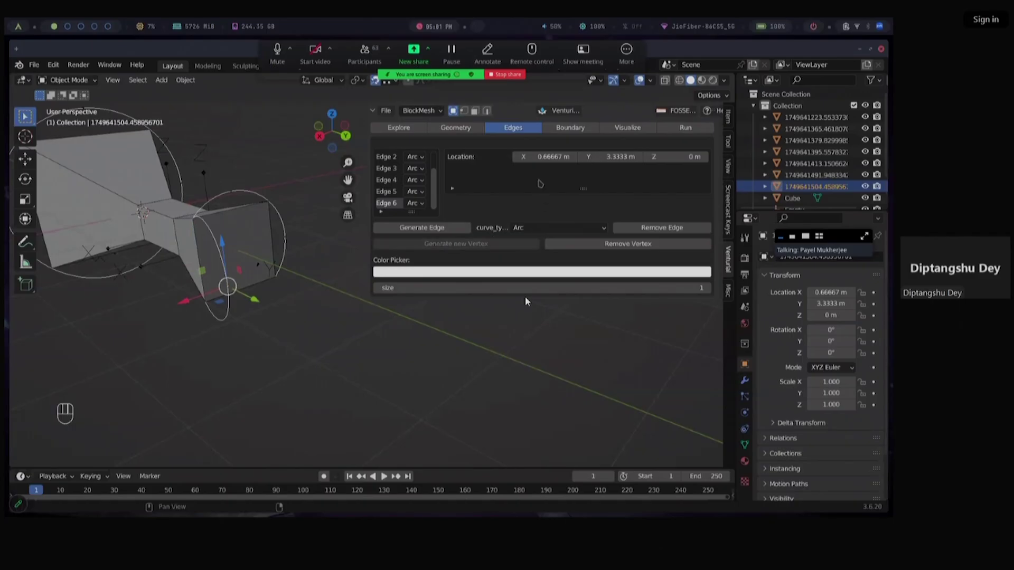
Set the control vertex of Edge 6 to X 0.707 m and Y 2.5 m
left_click(550, 157)
type("0")
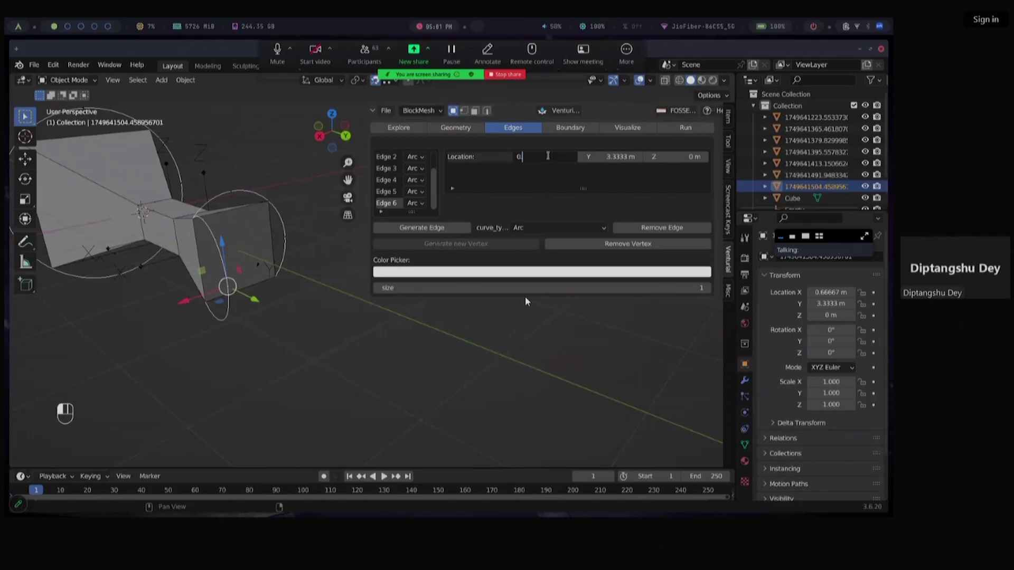
type(".707")
key("Return")
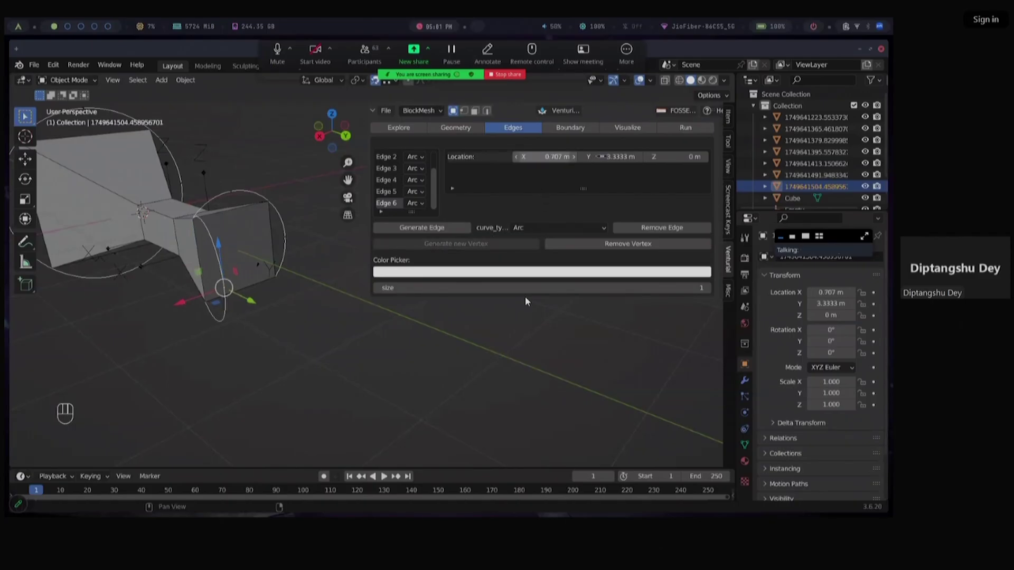
left_click(601, 157)
type("2.5")
key("Return")
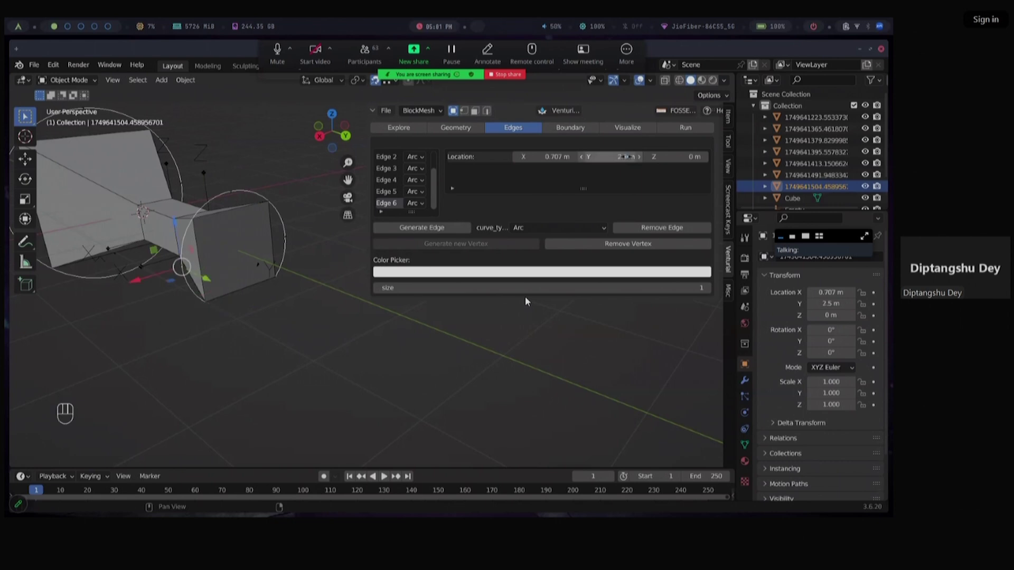
Generate an Arc edge on the lower edge of the small end face and add its control vertex
key("Tab")
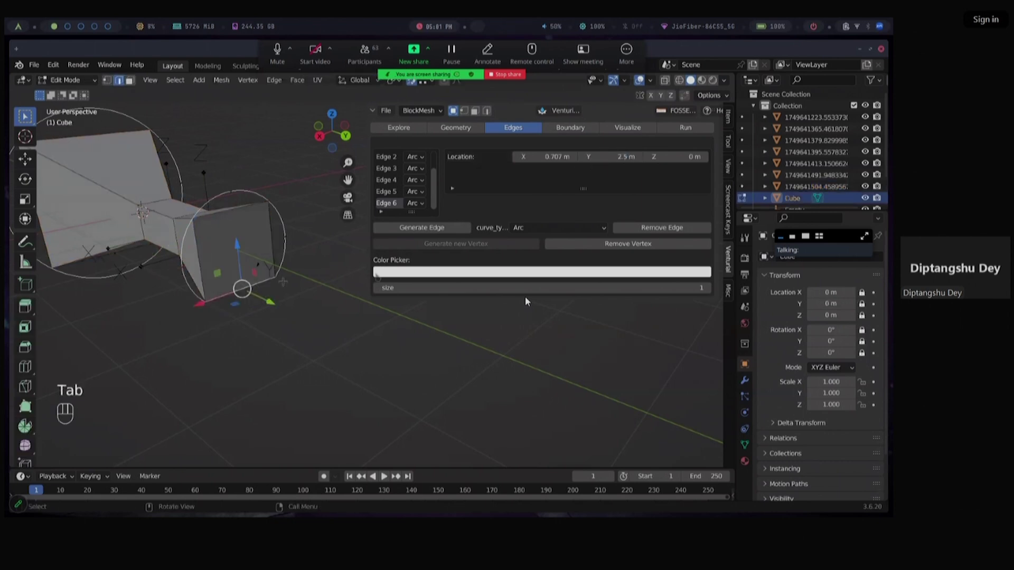
left_click(454, 228)
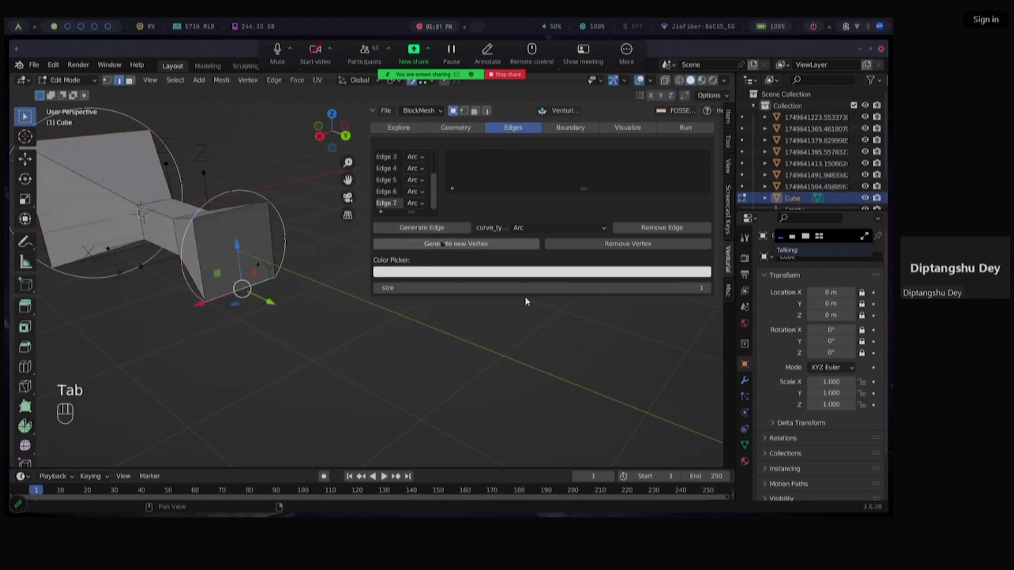
left_click(442, 244)
Set the control vertex of Edge 7 to Y 2.5 m and Z -0.707 m
left_click(600, 157)
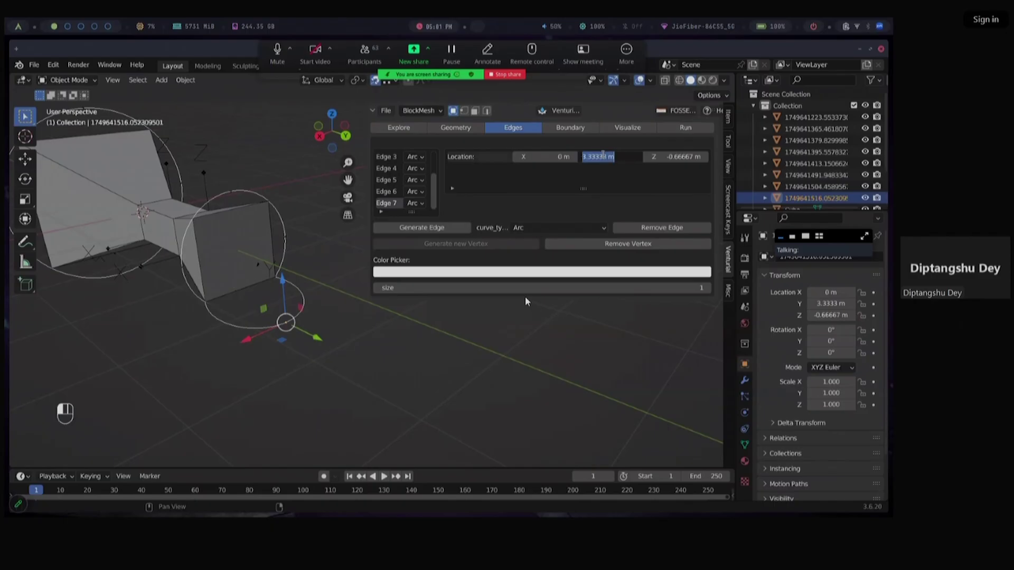
type("2.5")
key("Return")
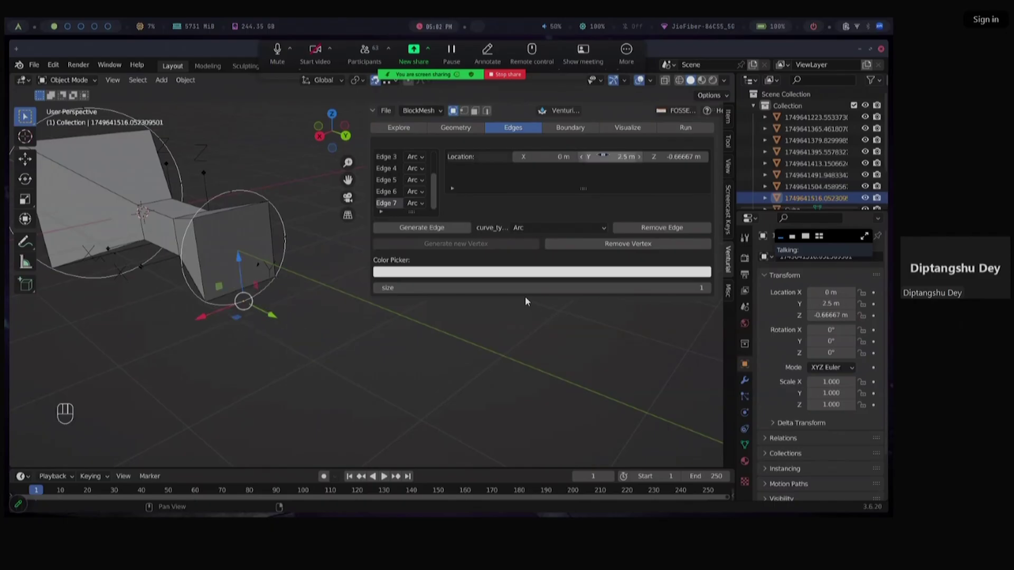
left_click(680, 156)
type("-0")
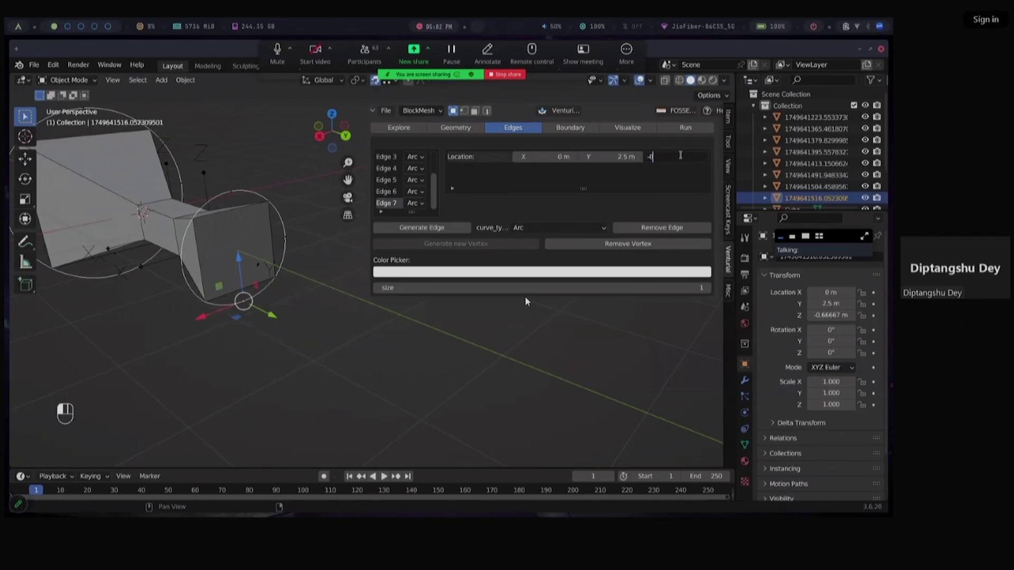
type(".707")
key("Return")
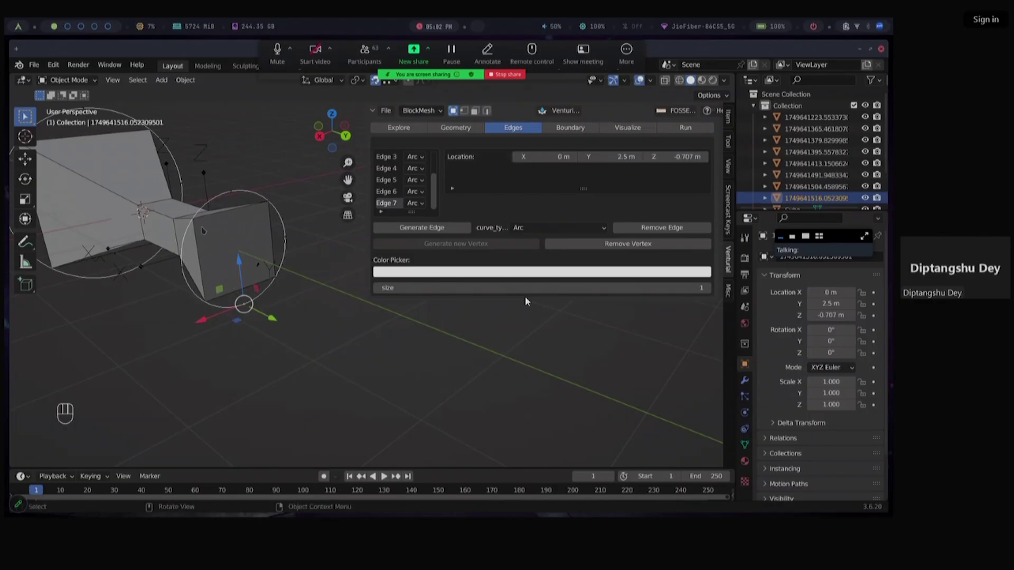
Select the channel mesh and examine the arc edges around both of its end faces
left_click(174, 274)
middle_click_drag(257, 265, 173, 260)
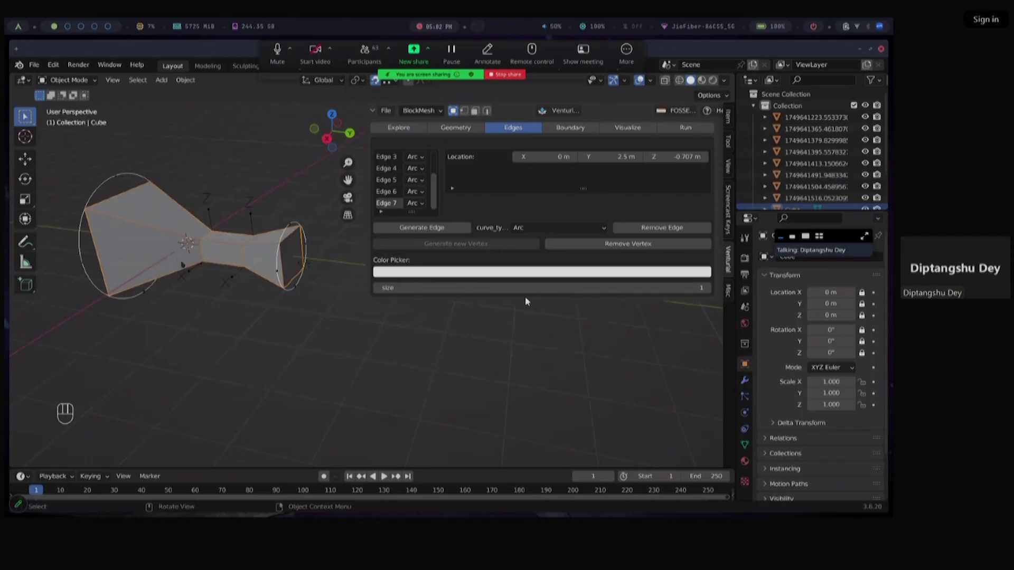
middle_click_drag(182, 264, 249, 198)
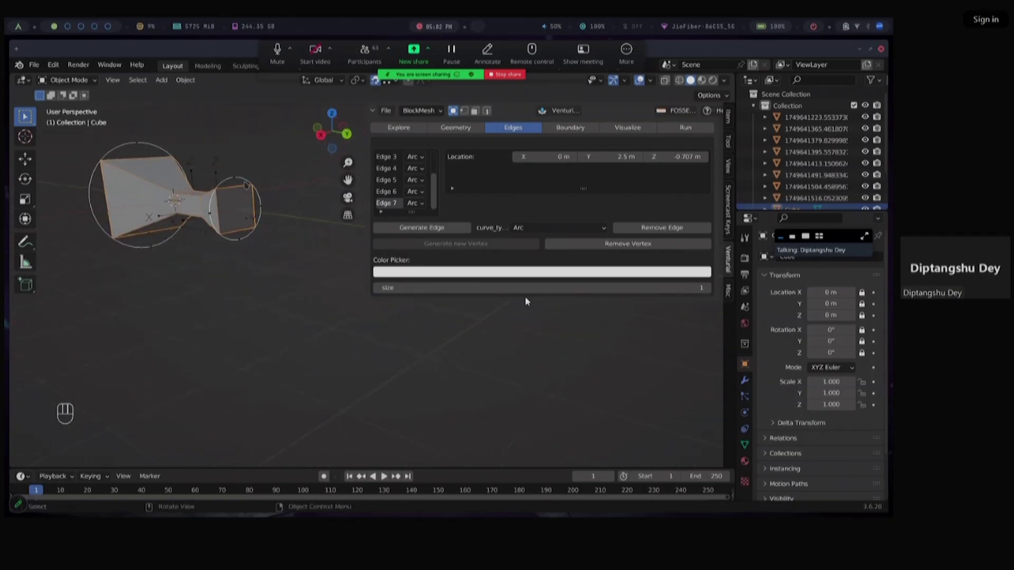
middle_click_drag(525, 302, 526, 302)
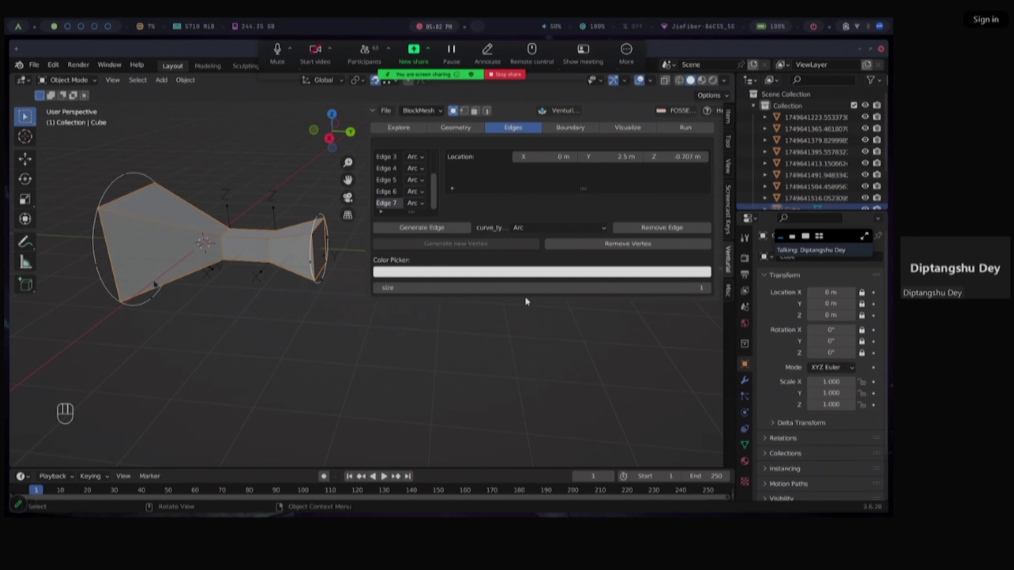
middle_click_drag(168, 281, 226, 269)
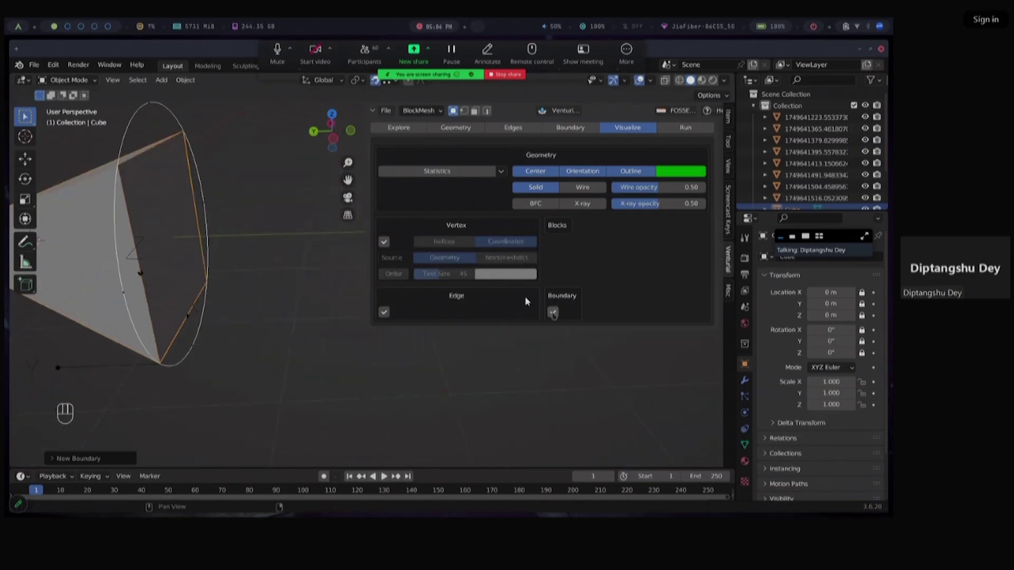
Turn on the boundary visualization for the channel so its faces are displayed in their boundary colors
left_click(553, 313)
scroll(203, 317, "down", 3)
middle_click_drag(126, 293, 512, 117, "shift")
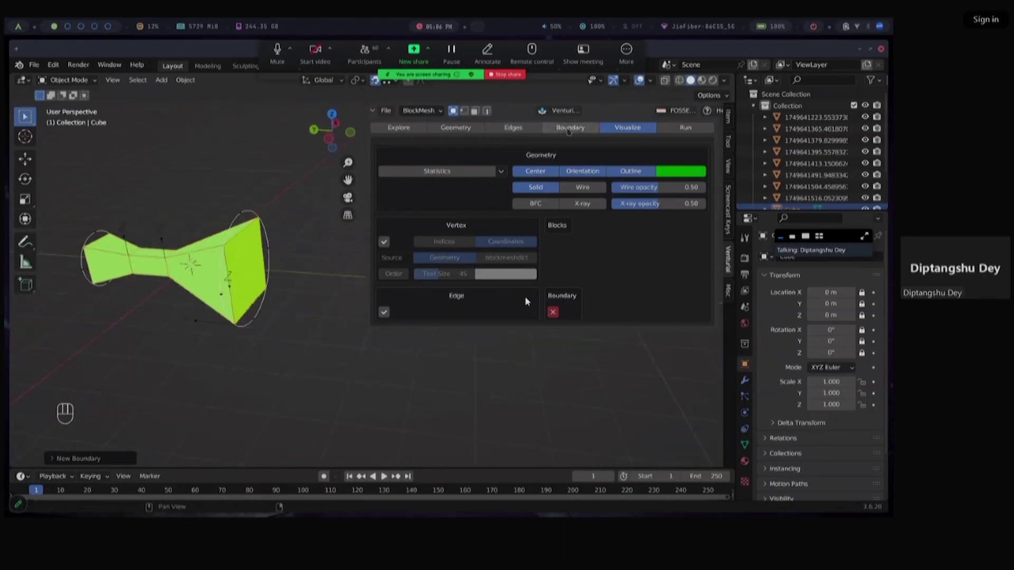
Change the display color of the inlet boundary patch to red
left_click(571, 128)
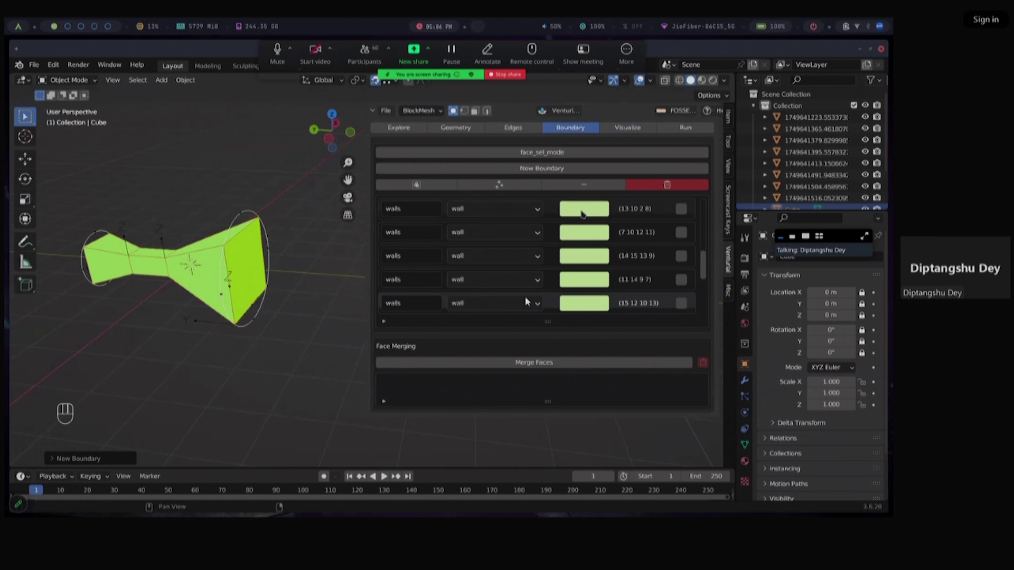
scroll(597, 288, "up", 5)
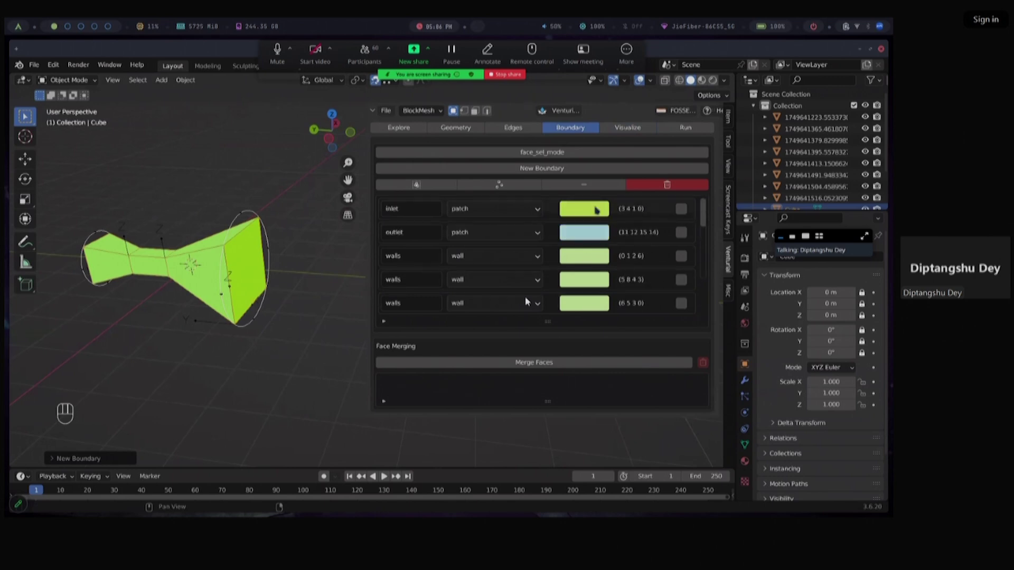
left_click(597, 210)
left_click_drag(594, 279, 611, 301)
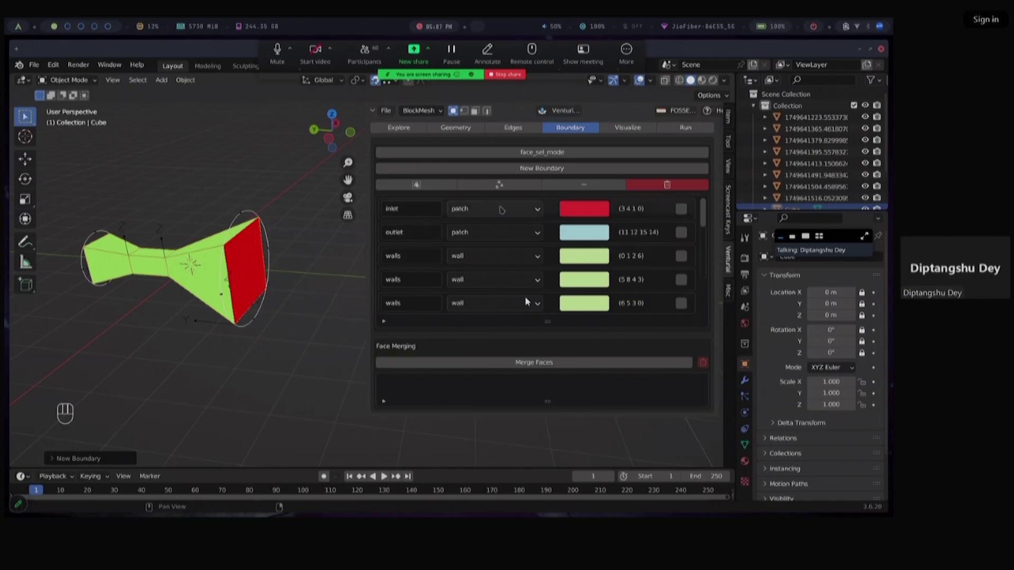
Examine the channel's color-coded inlet, outlet and wall faces from both ends, using X-ray display only during the inspection
middle_click_drag(242, 296, 266, 309)
scroll(228, 287, "up", 2)
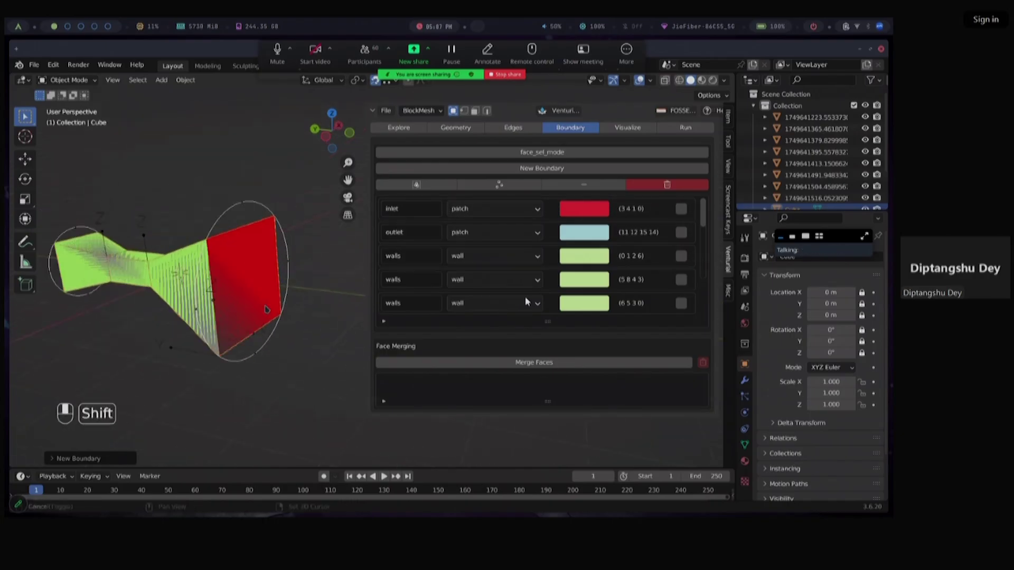
left_click(665, 80)
middle_click_drag(429, 260, 415, 261)
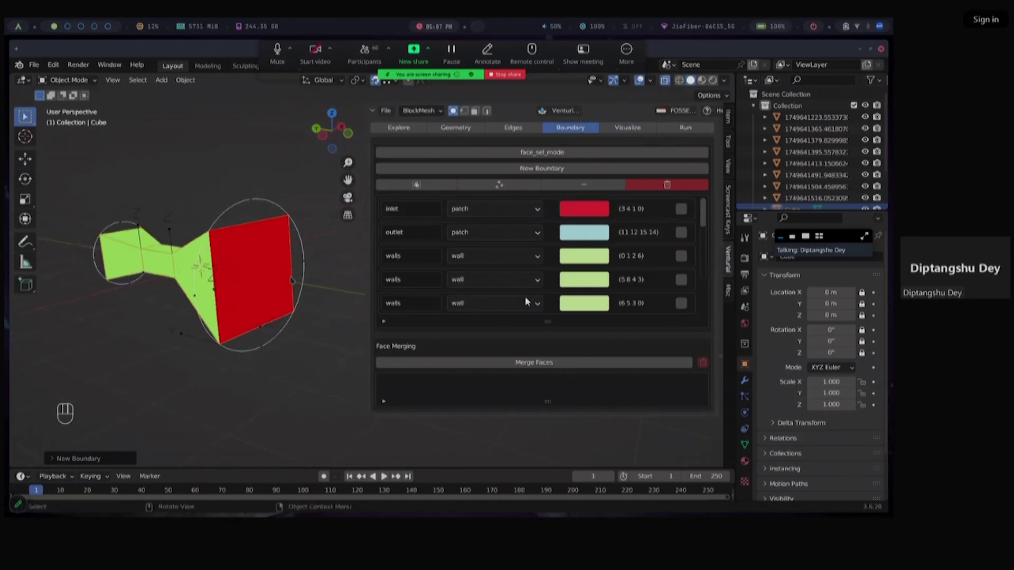
middle_click_drag(115, 309, 165, 317)
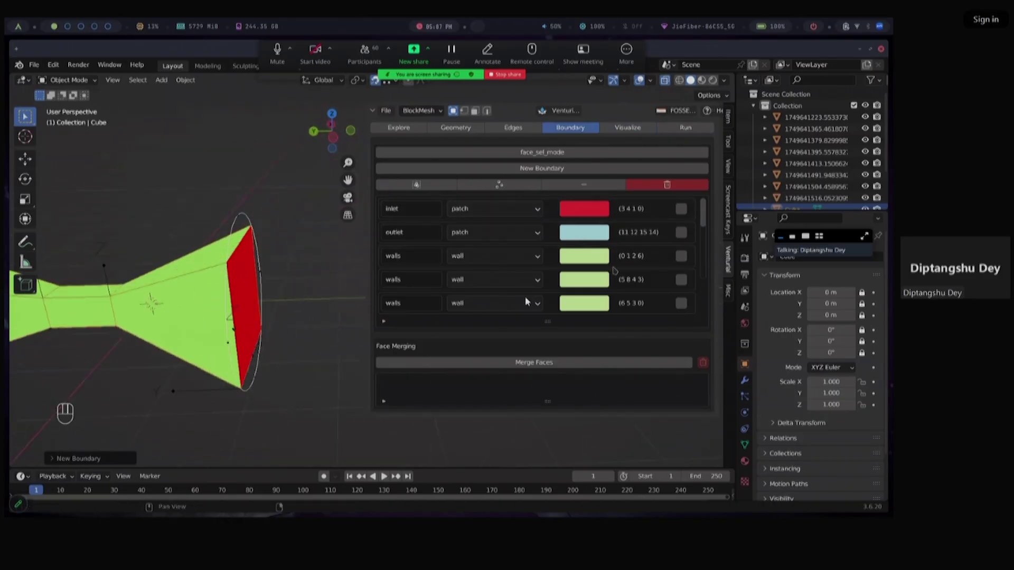
middle_click_drag(209, 330, 243, 305)
middle_click_drag(152, 335, 197, 327)
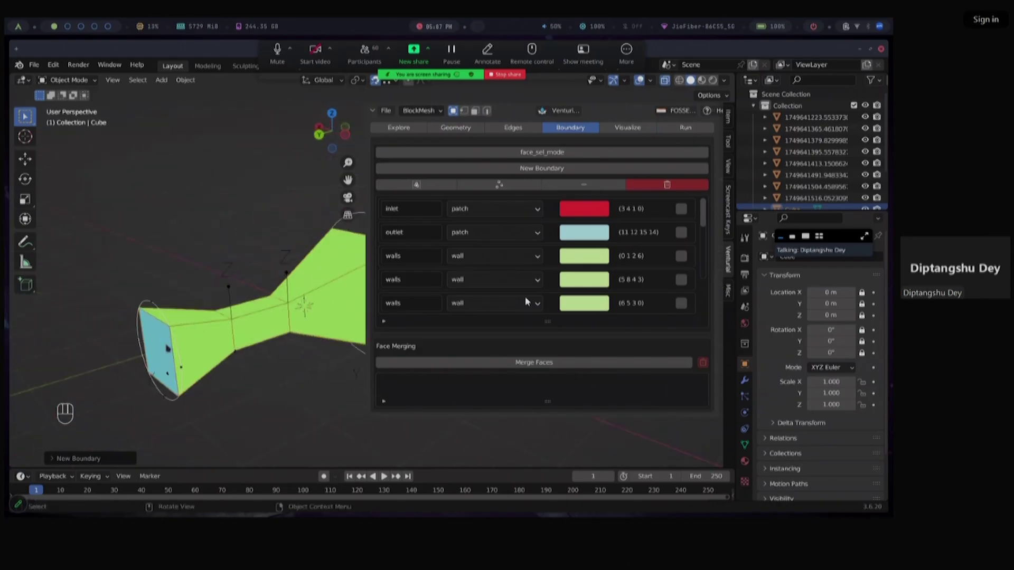
middle_click_drag(272, 338, 198, 345)
middle_click_drag(276, 301, 214, 318, "shift")
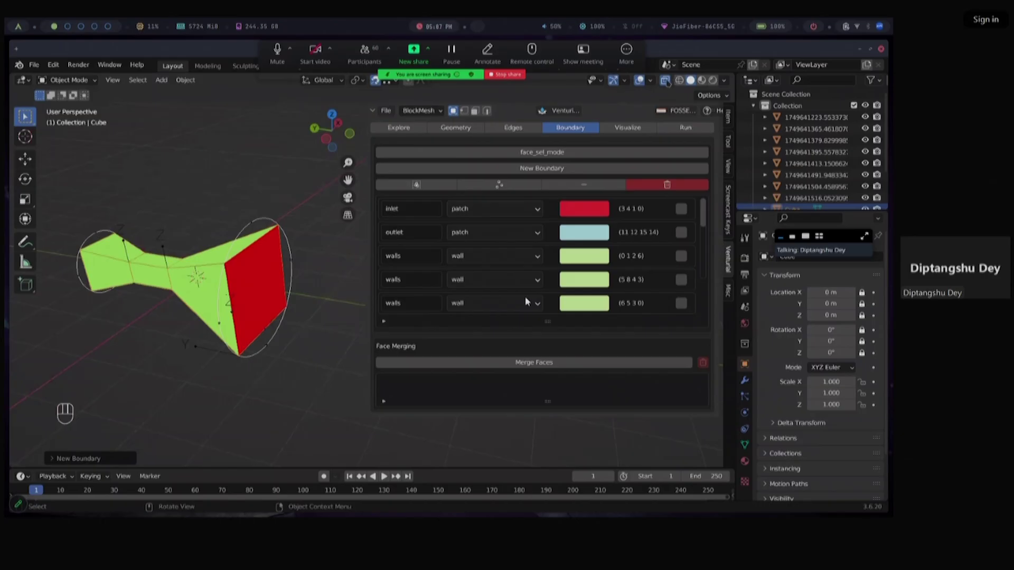
left_click(665, 81)
Select the channel mesh and generate its blockMesh dictionary with the run utilities
left_click(636, 128)
left_click(266, 275)
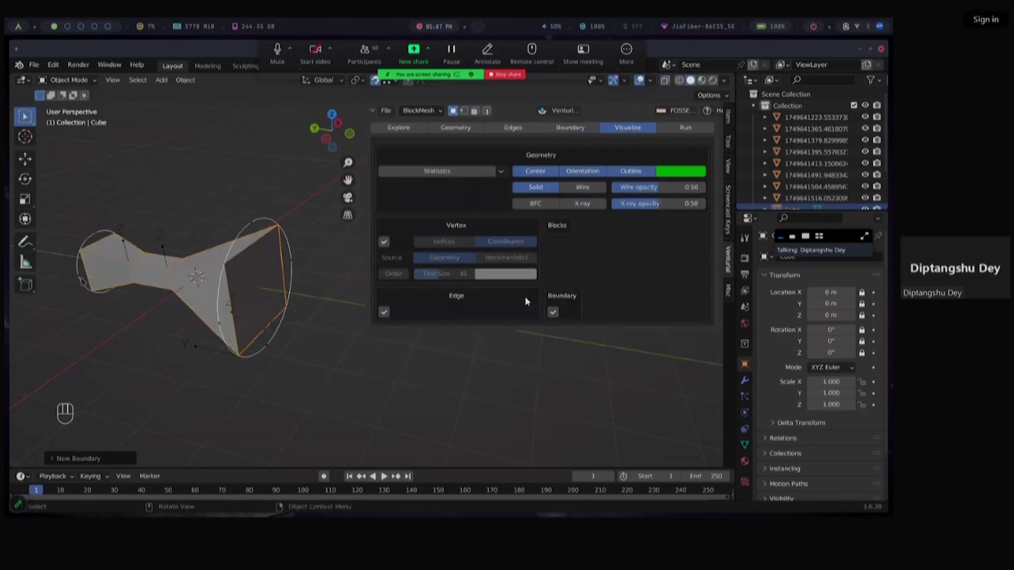
left_click(682, 128)
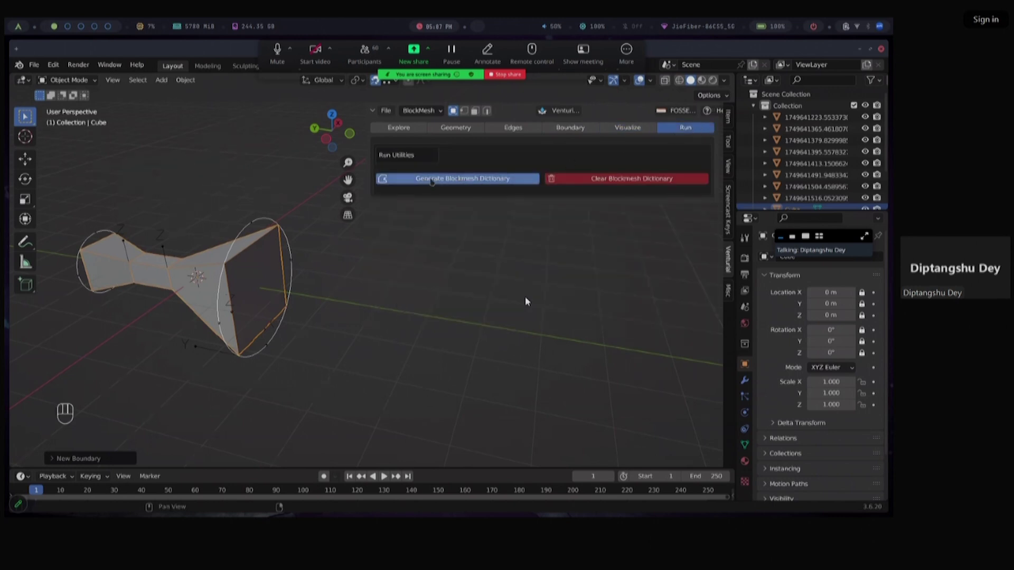
left_click(475, 180)
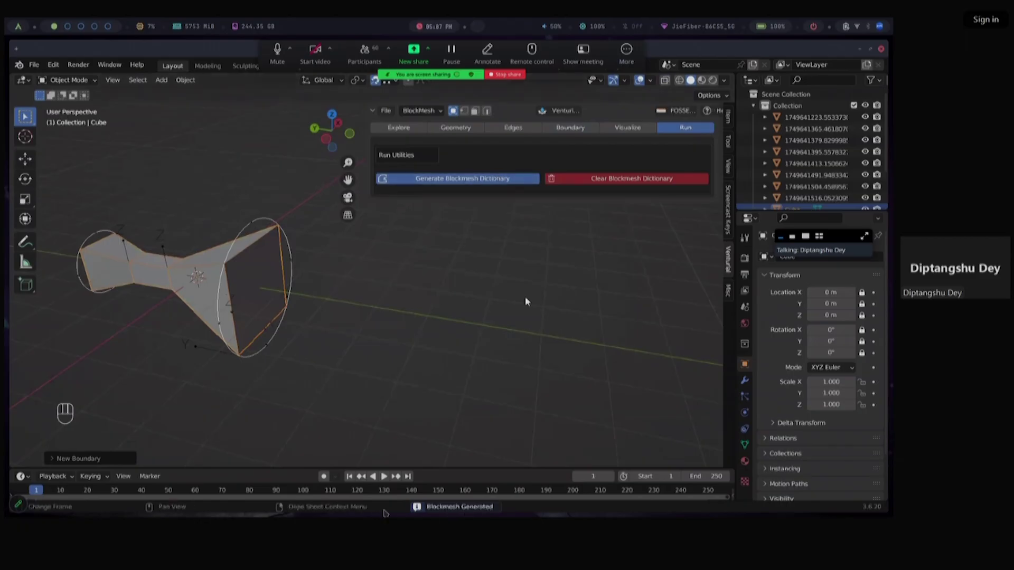
Open the Test_Ven_dir case folder from the case list and open its blockMeshDict file in the text editor
left_click(399, 127)
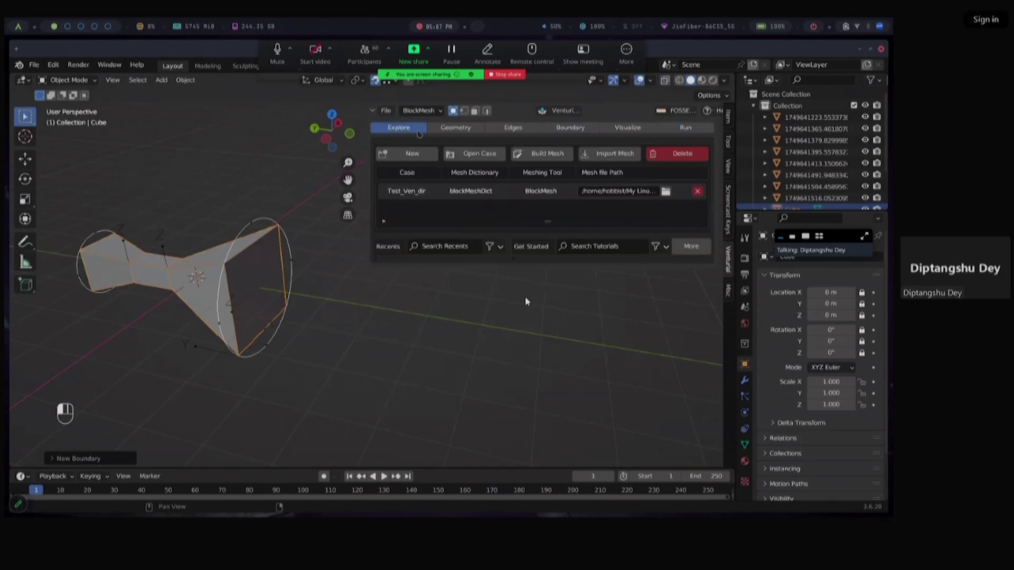
left_click(666, 192)
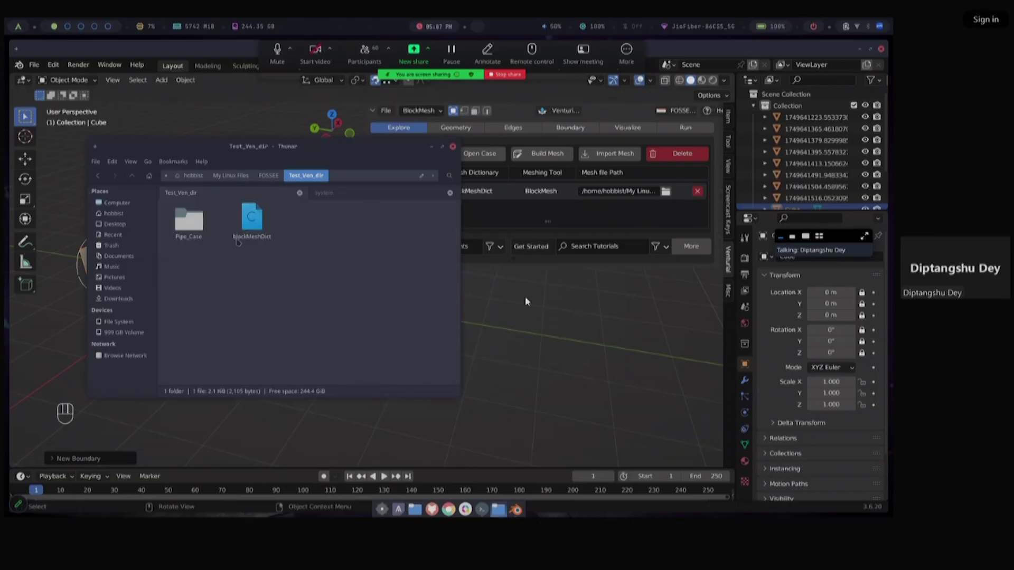
left_click(253, 225)
double_click(252, 225)
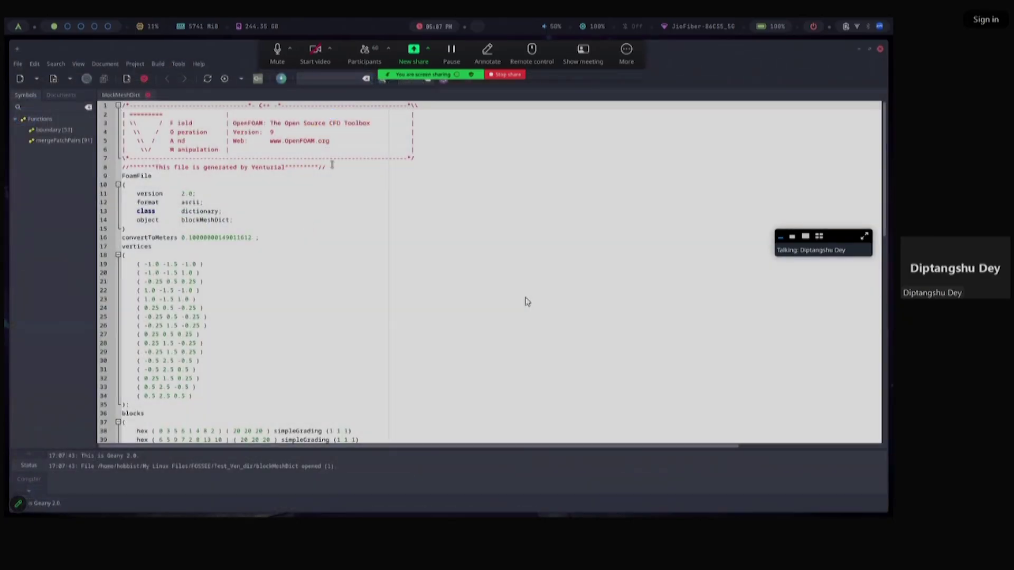
Review the header comment, vertices list and hex blocks section of the generated blockMeshDict
left_click_drag(327, 167, 141, 172)
left_click(319, 171)
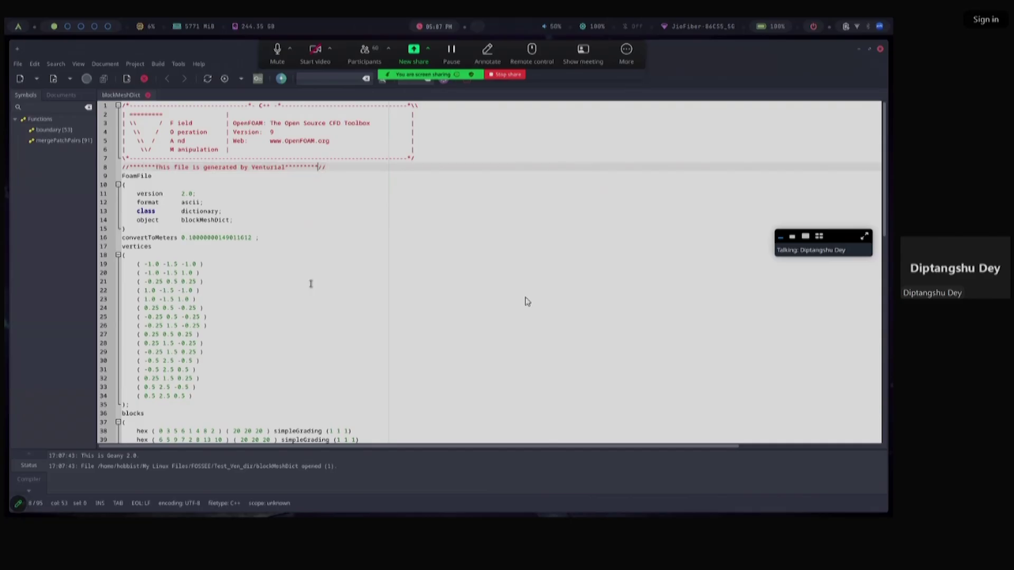
scroll(311, 284, "down", 4)
scroll(329, 349, "down", 7)
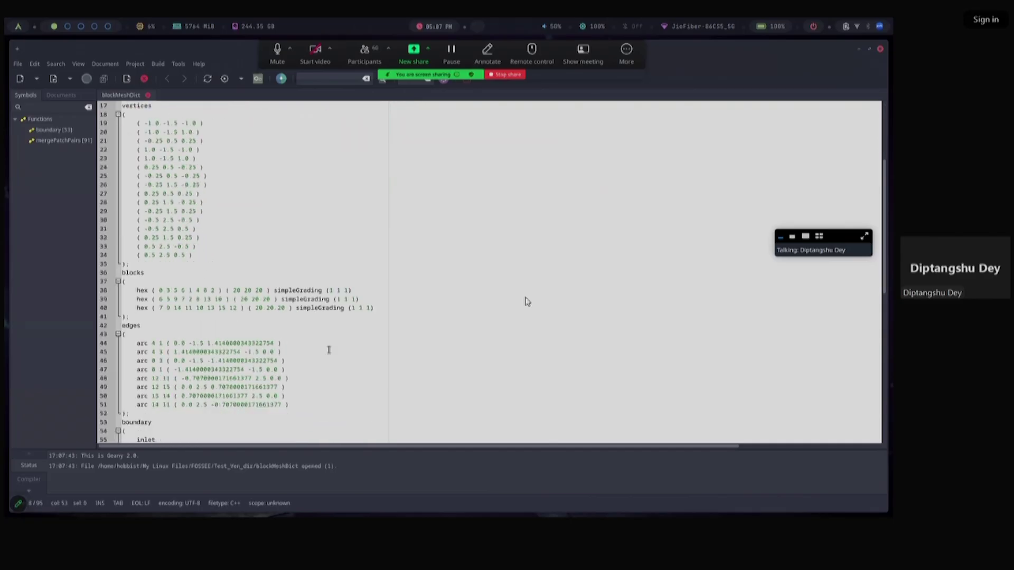
scroll(243, 303, "down", 3)
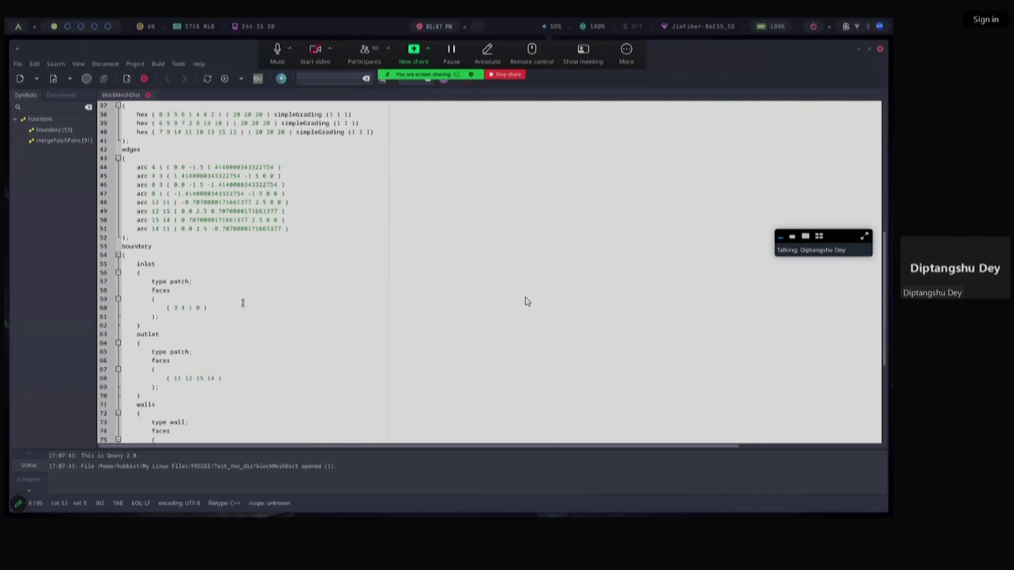
scroll(235, 256, "up", 13)
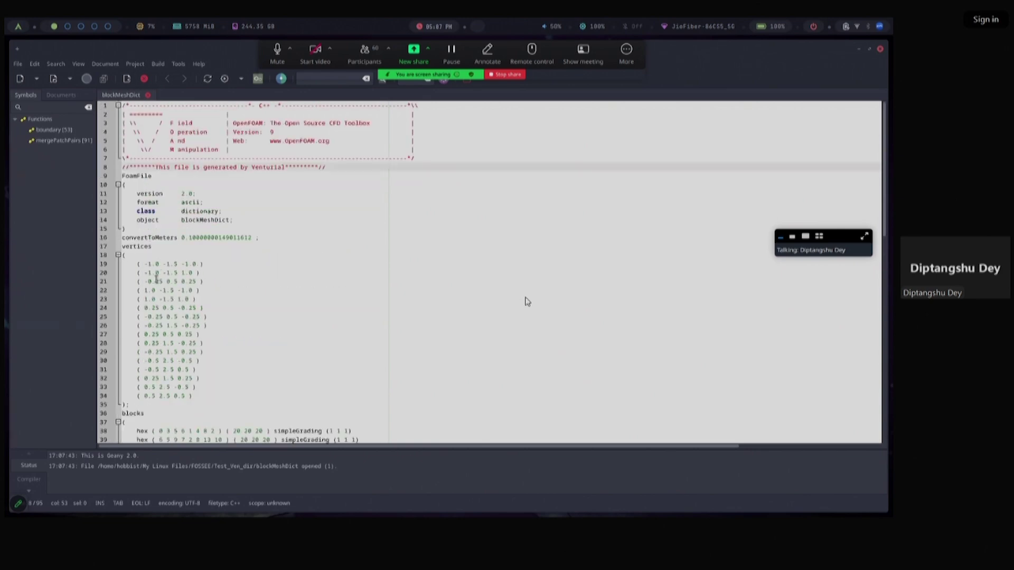
scroll(167, 231, "down", 3)
scroll(205, 323, "down", 2)
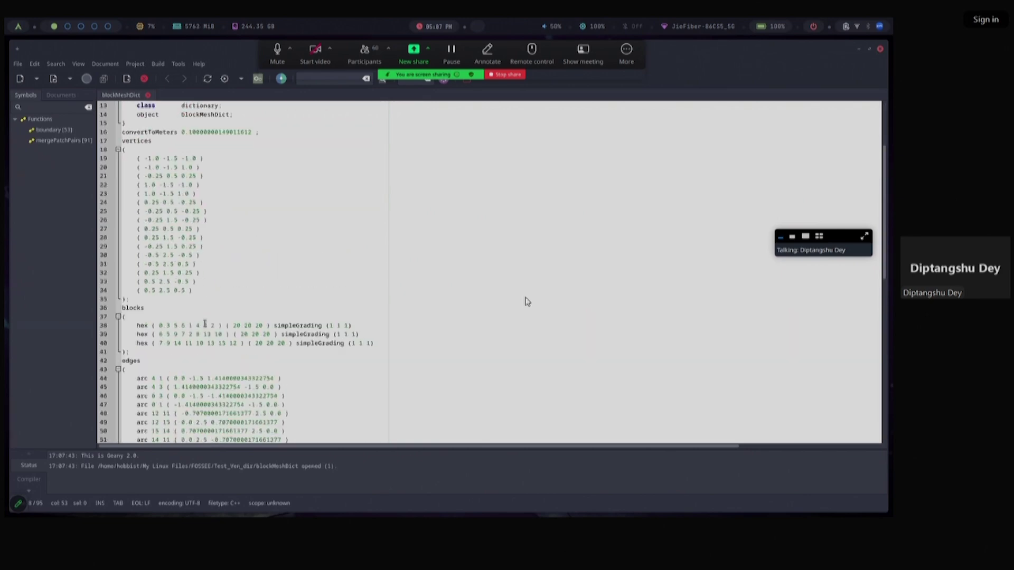
double_click(133, 308)
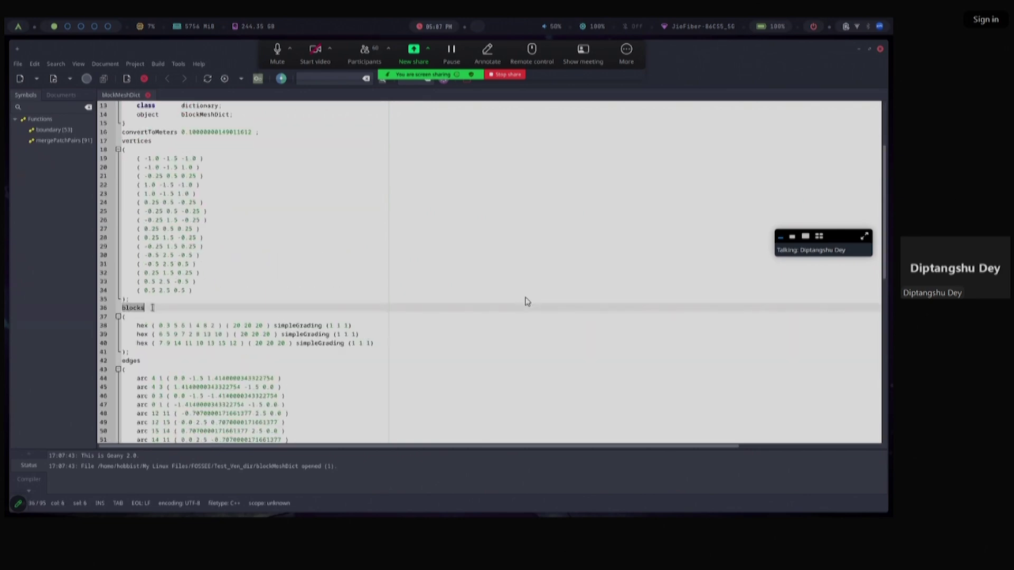
Check the arc edge entries and the inlet, outlet and walls boundary definitions in blockMeshDict
scroll(154, 343, "down", 3)
scroll(305, 305, "down", 3)
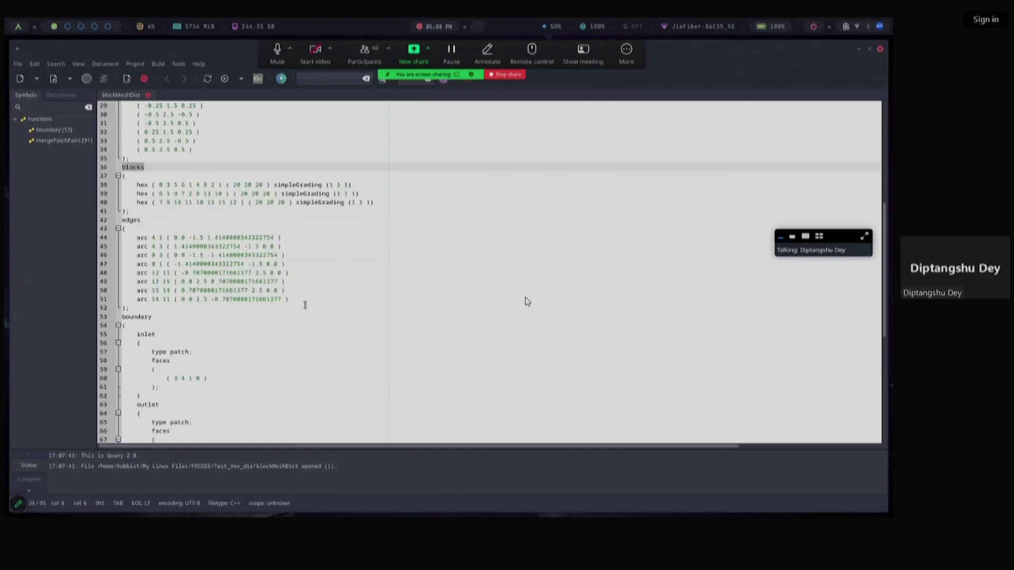
left_click_drag(139, 233, 290, 300)
left_click(292, 346)
scroll(293, 346, "down", 5)
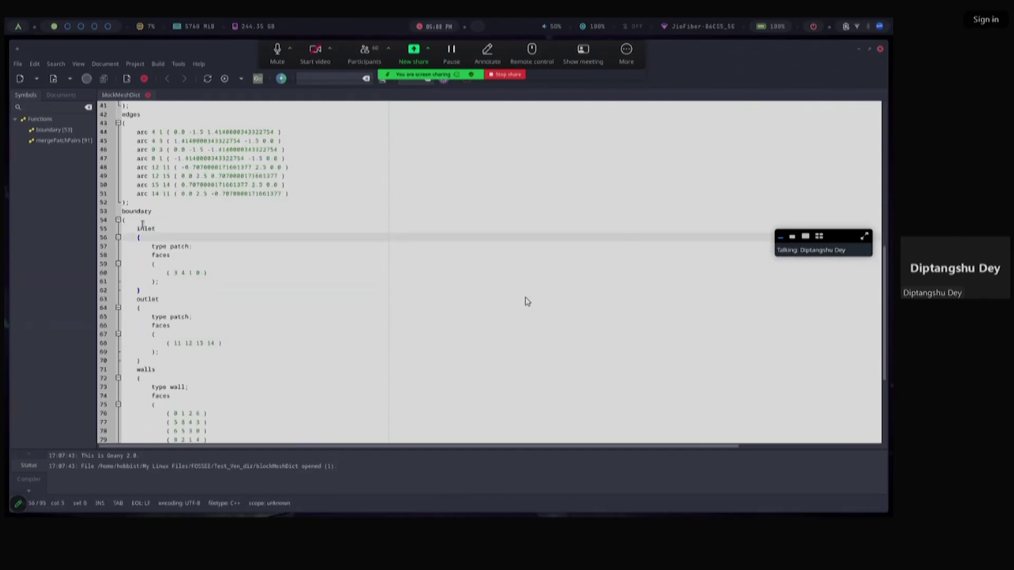
scroll(185, 245, "down", 3)
scroll(203, 416, "down", 2)
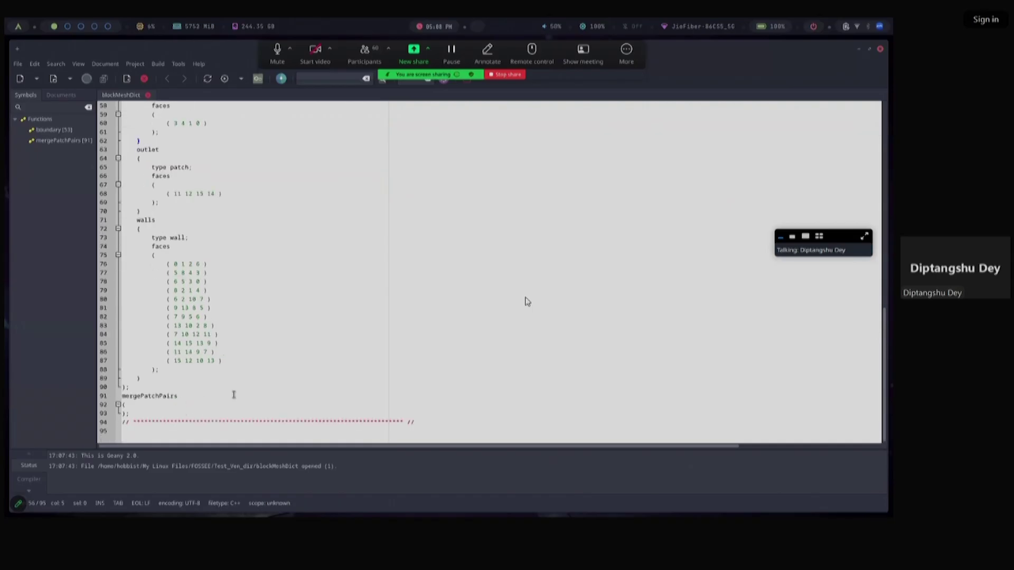
scroll(206, 379, "up", 1)
scroll(255, 414, "up", 2)
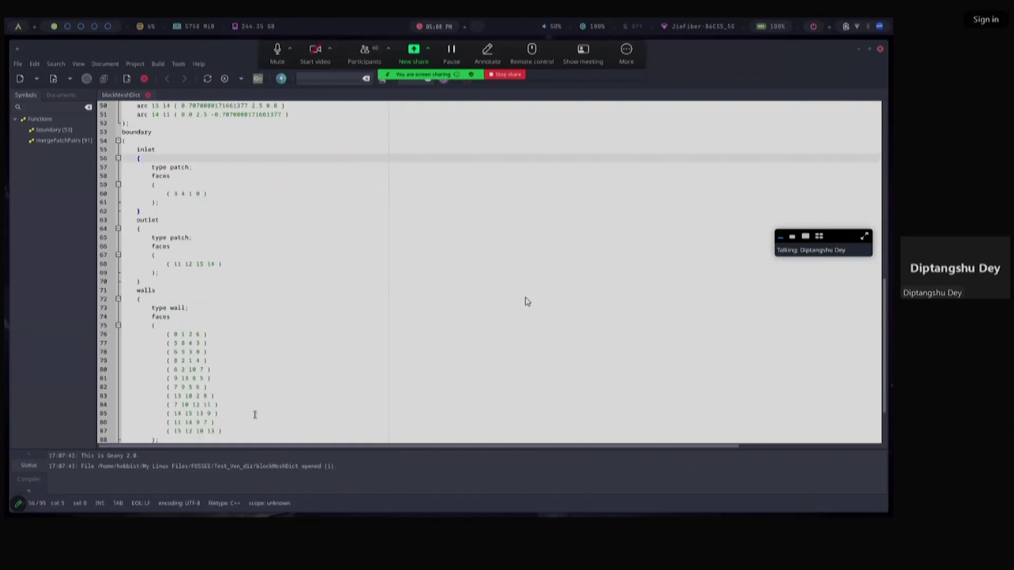
scroll(225, 238, "up", 5)
scroll(208, 308, "up", 4)
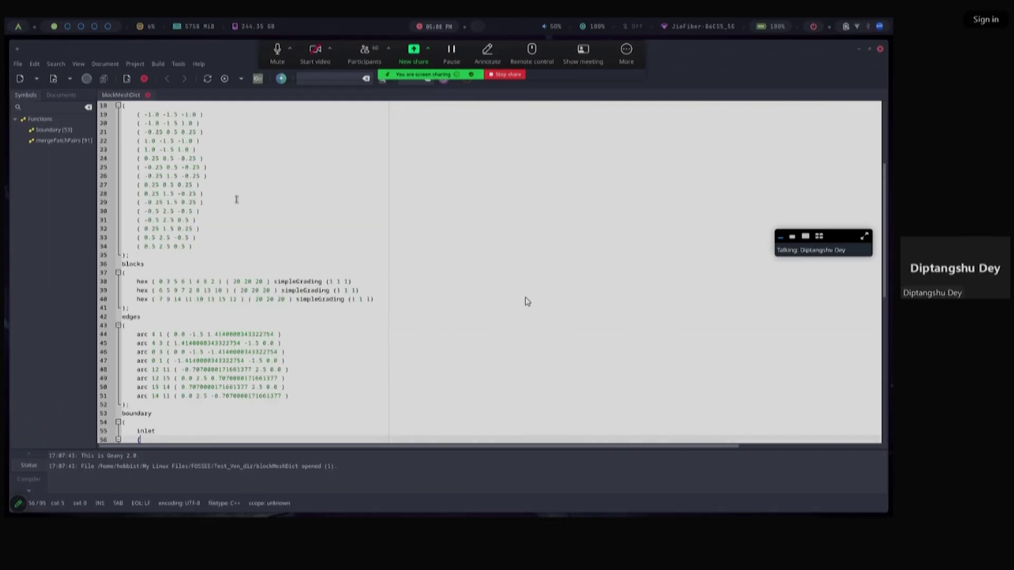
In the file manager, replace blockMeshDict in the test_gui case's system folder with the newly generated file
left_click(490, 509)
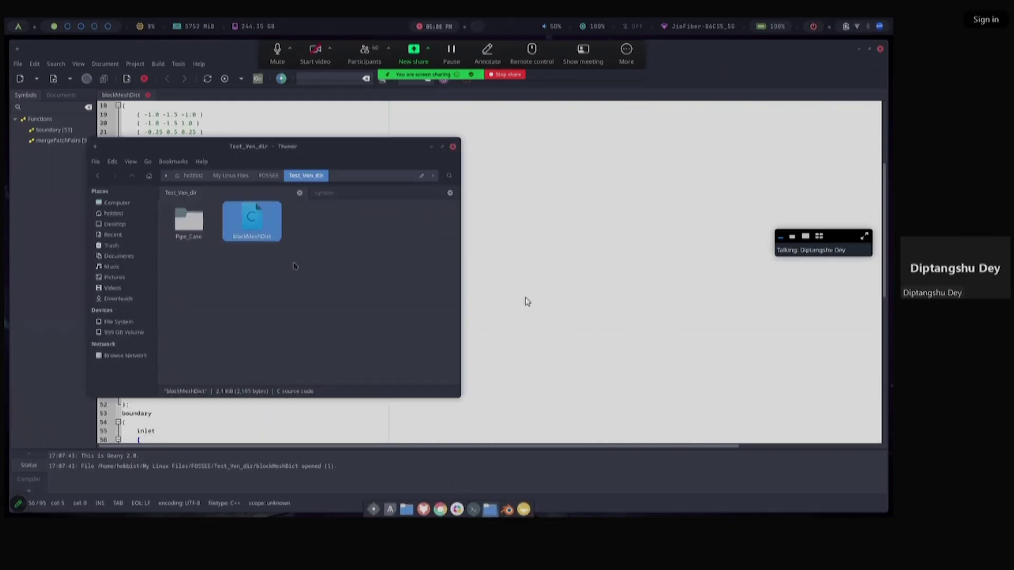
left_click(358, 198)
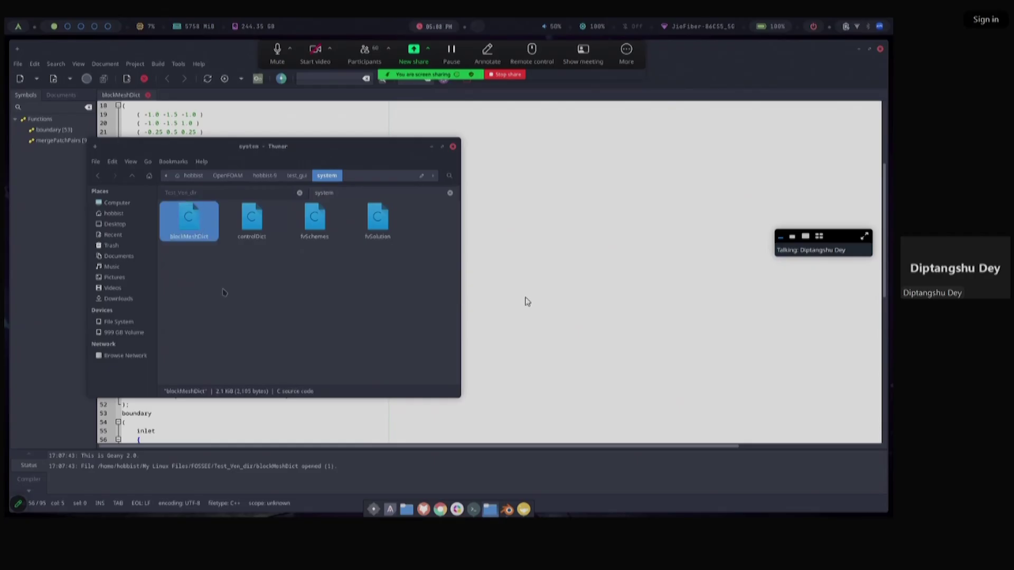
key("Delete")
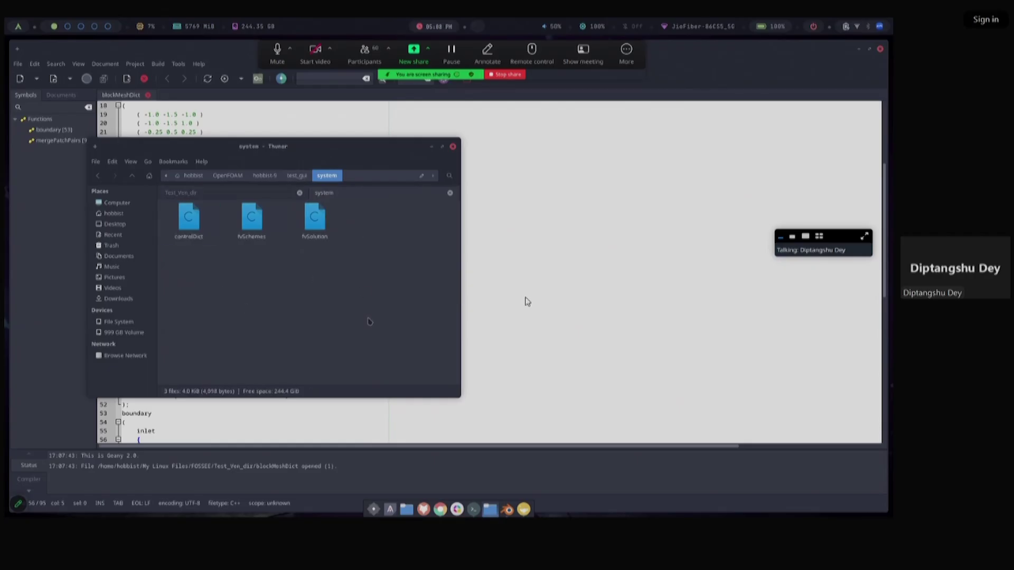
key("ctrl+z")
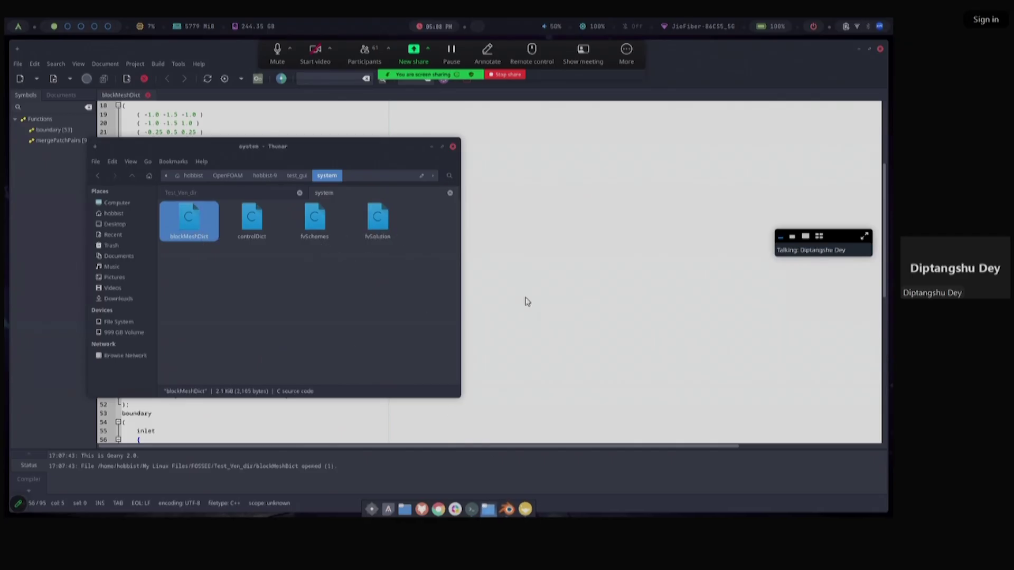
Switch to the terminal's OpenFOAM session and start the OpenFOAM environment with openfoam9-linux
left_click(474, 508)
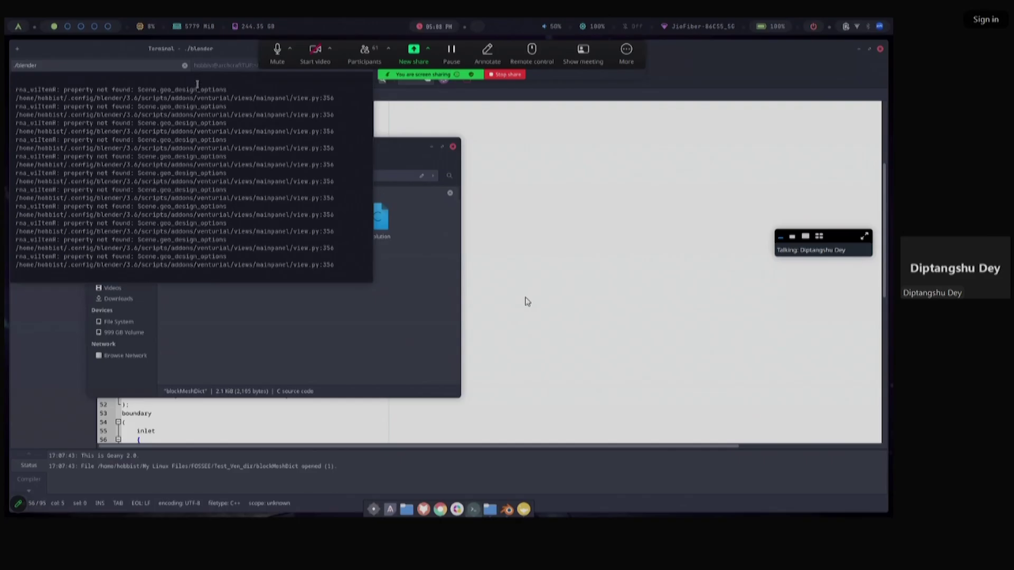
left_click_drag(205, 49, 344, 173)
left_click(370, 189)
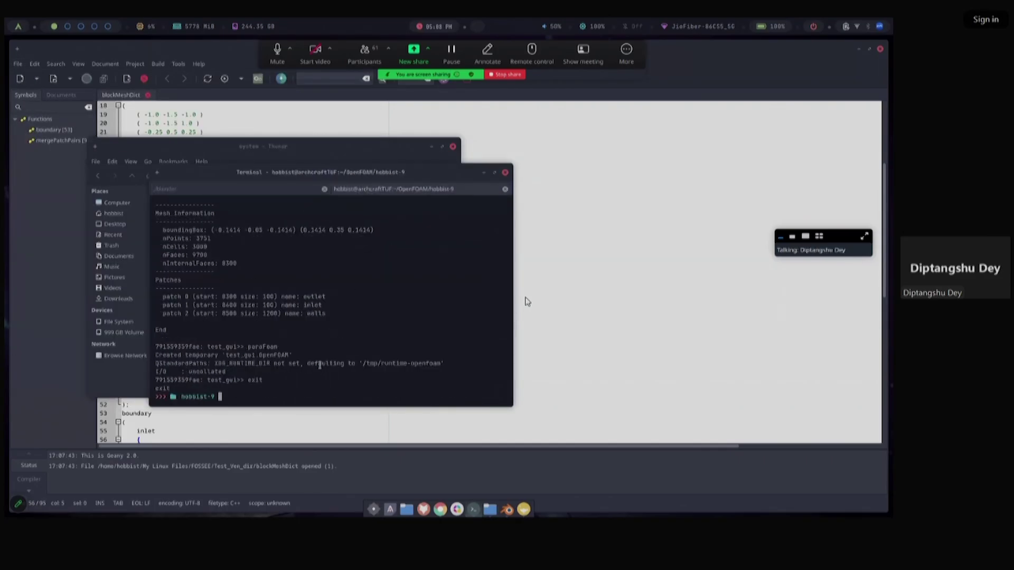
type("openfoam9-linux")
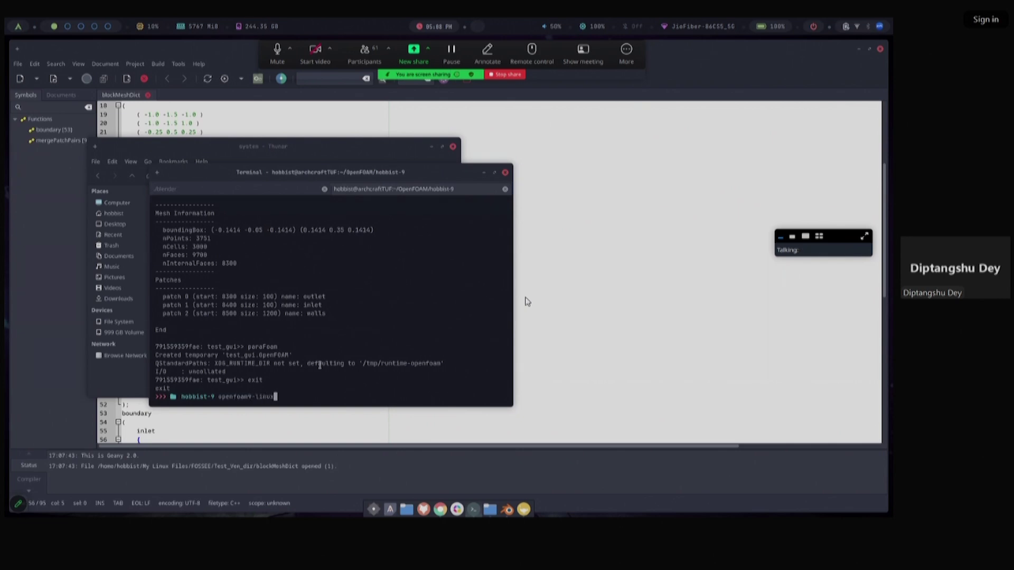
key("Return")
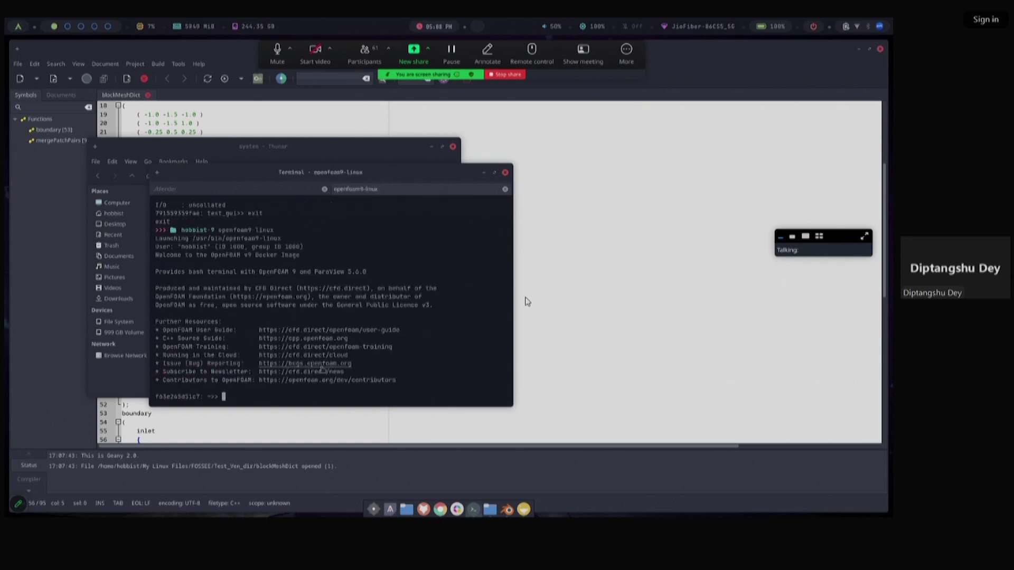
List the available cases, change into the test_gui directory and run blockMesh there
type("ls")
key("Return")
type("cd t")
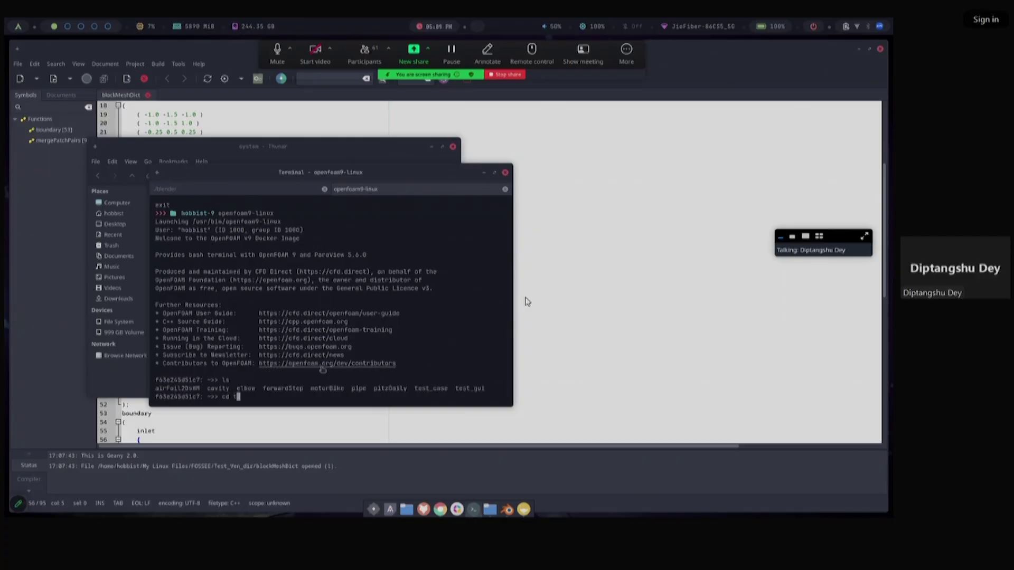
type("est_gui/")
key("Return")
type("blockMesh")
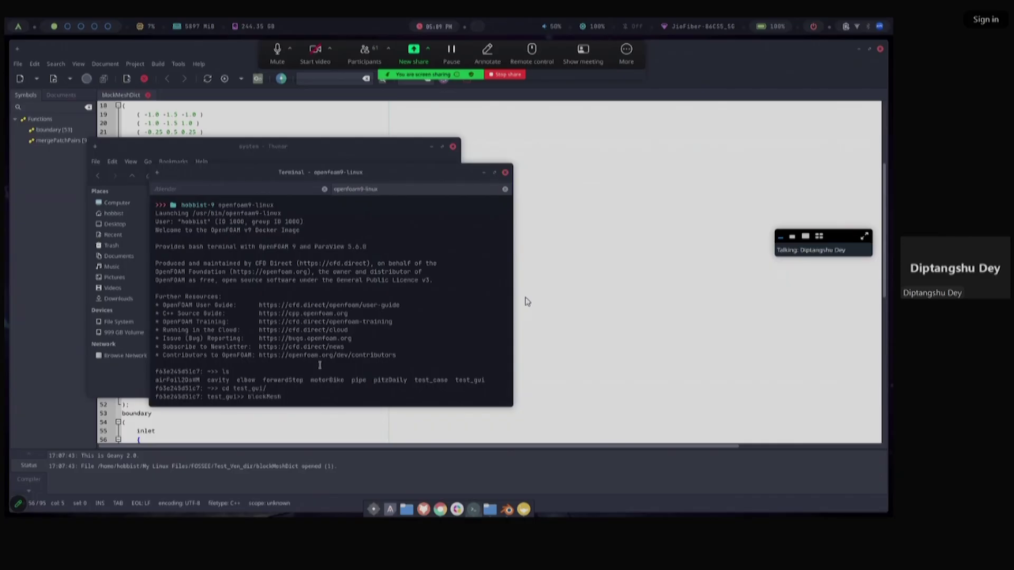
key("Return")
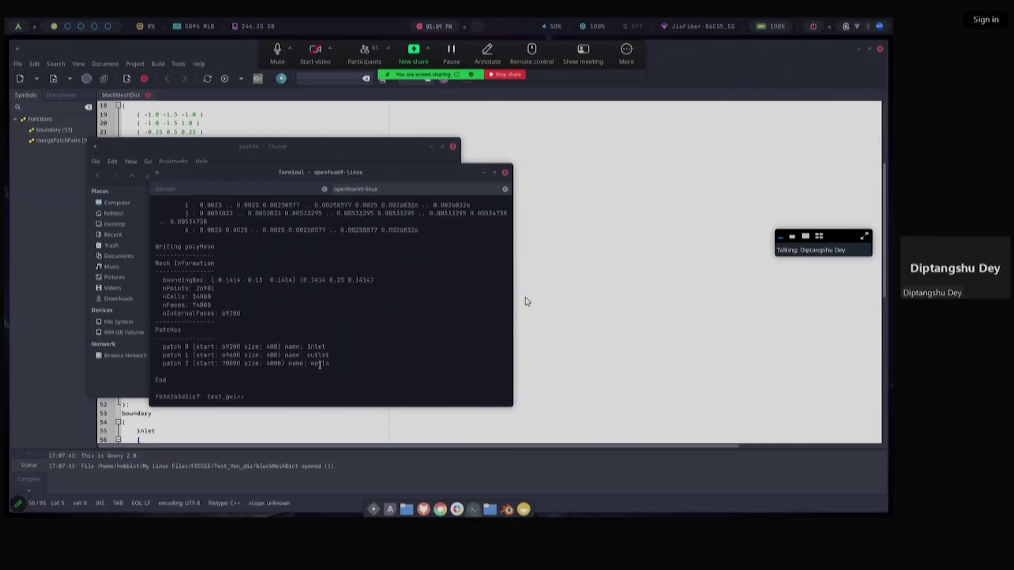
triple_click(160, 380)
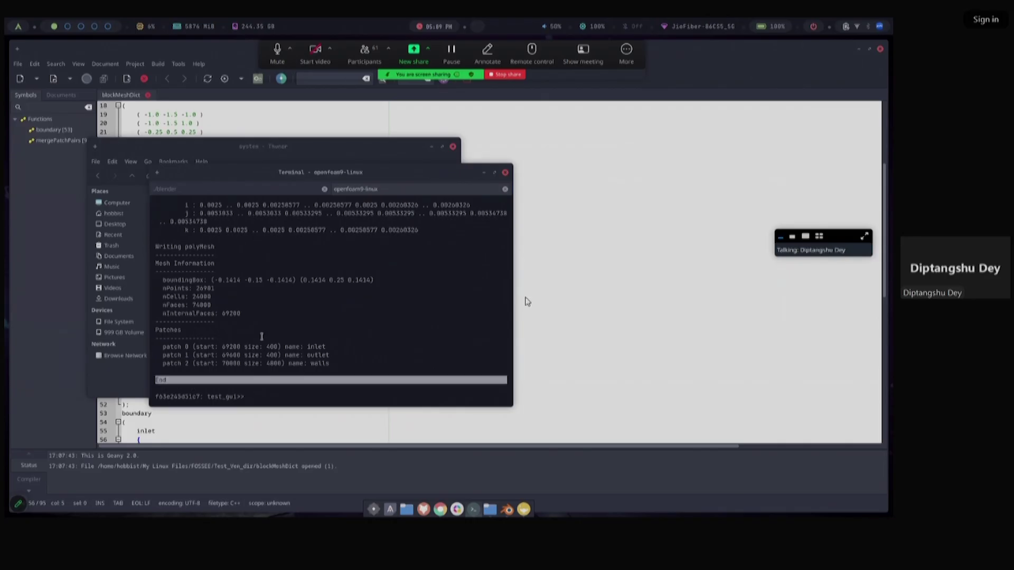
Launch paraFoam for the test_gui case to open its mesh in ParaView
left_click(360, 390)
type("paraFoam")
key("BackSpace")
key("BackSpace")
type("oam")
key("Return")
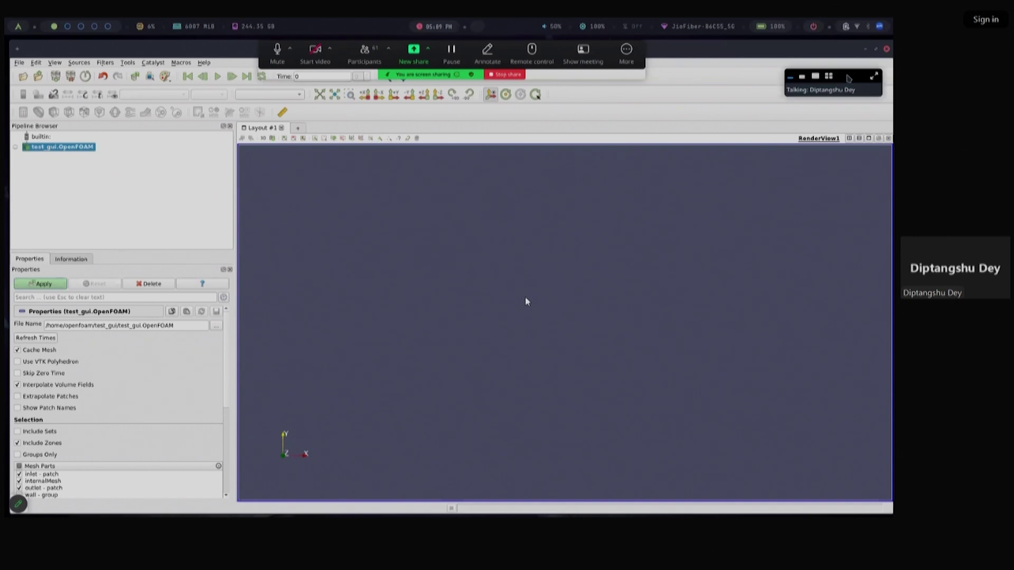
Load the test_gui.OpenFOAM mesh into the render view by applying its reader properties
left_click(35, 284)
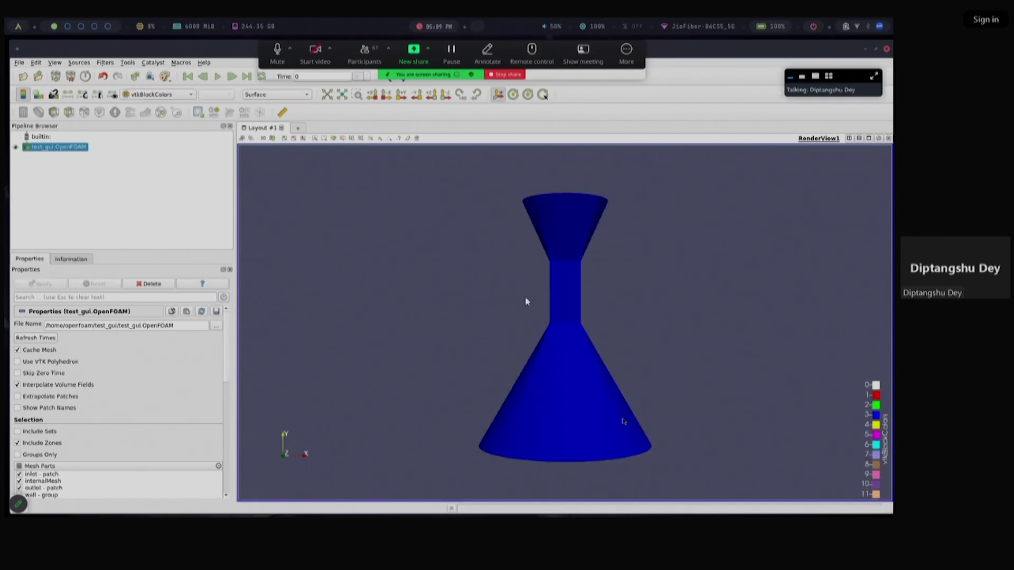
left_click_drag(634, 458, 600, 447)
left_click_drag(580, 374, 519, 301)
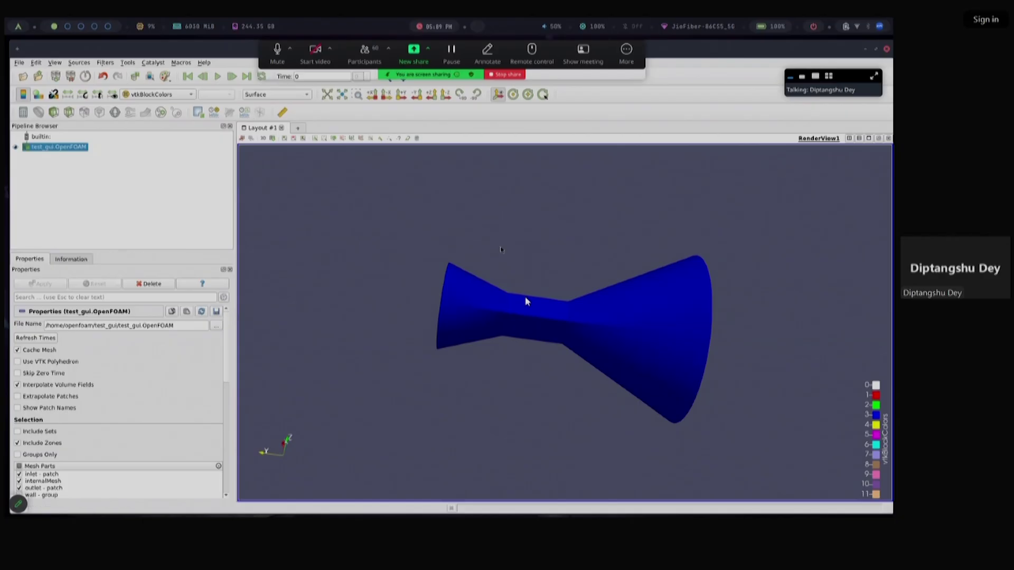
Display the loaded mesh as Surface With Edges and set its coloring to Solid Color
left_click(292, 96)
left_click(272, 106)
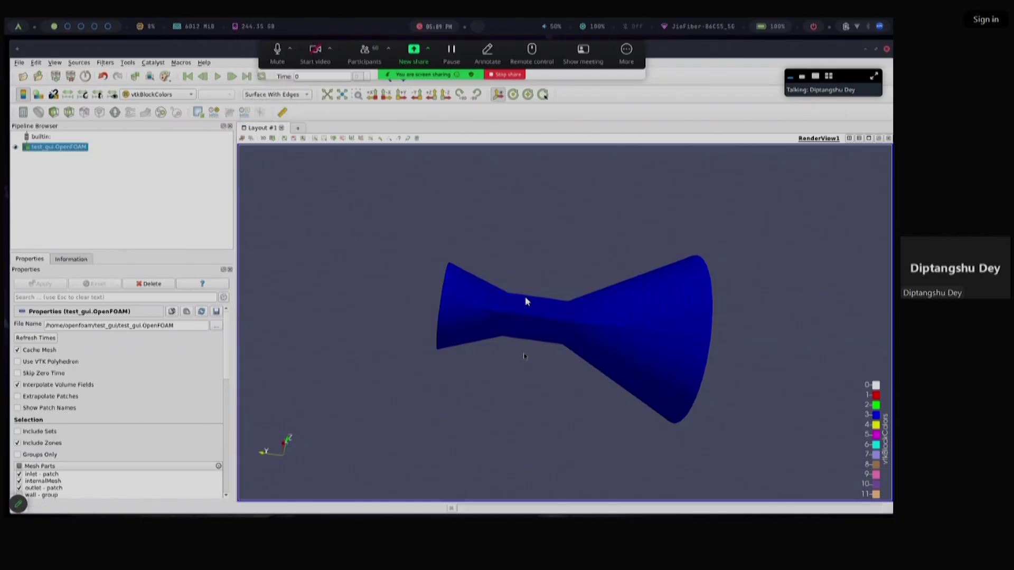
left_click(169, 94)
left_click(172, 78)
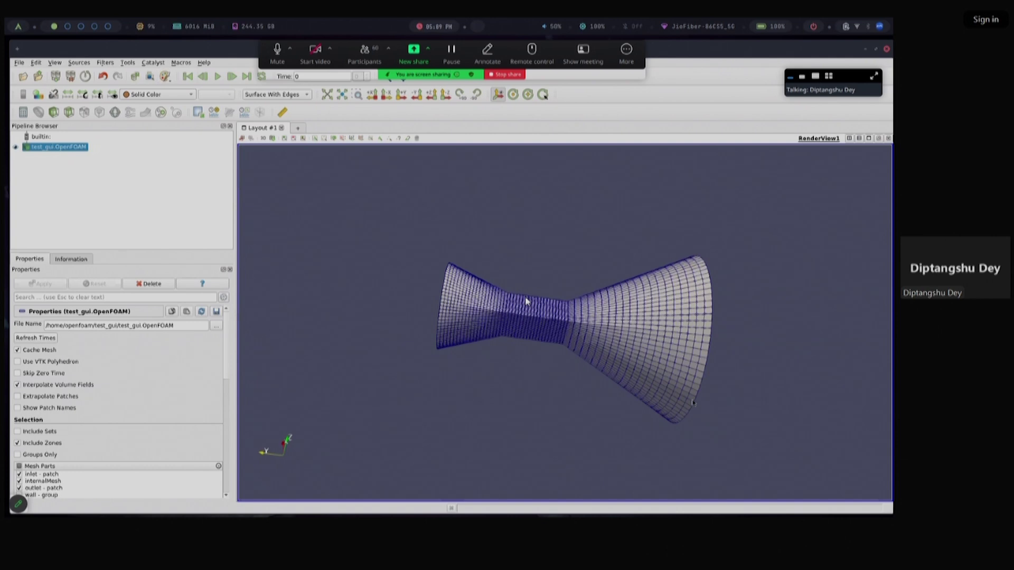
Examine the channel mesh from several angles, covering the wide circular end, the narrow throat and the conical walls
left_click_drag(684, 385, 562, 240)
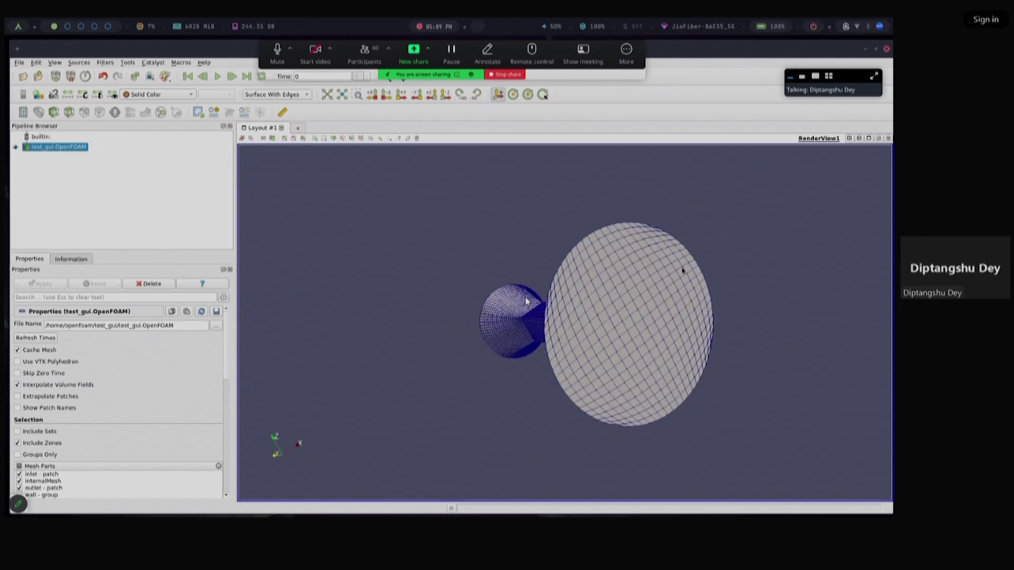
mouse_move(525, 302)
left_mouse_down()
mouse_move(634, 307)
mouse_move(526, 302)
left_mouse_up()
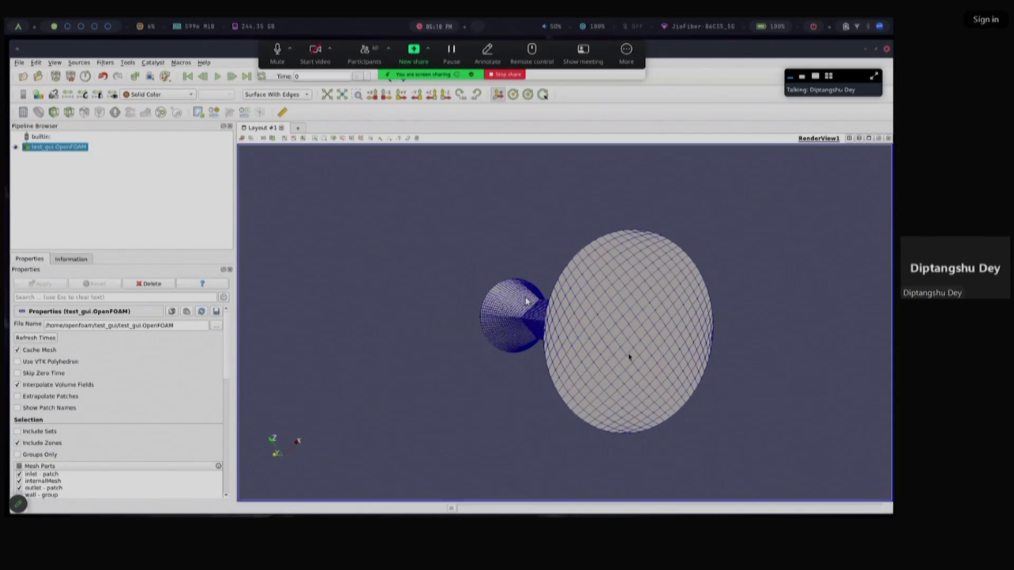
scroll(560, 353, "up", 5)
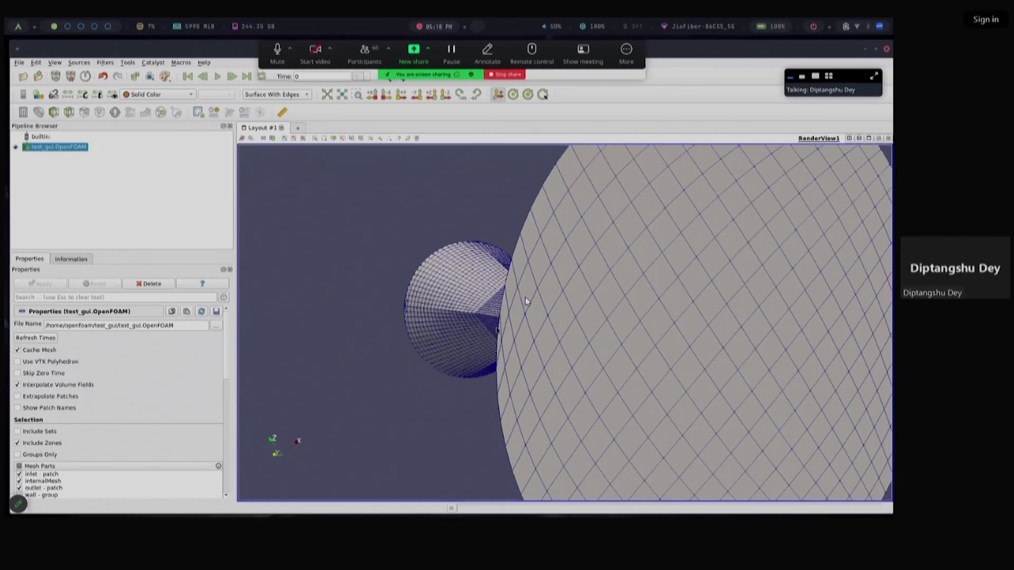
left_click_drag(487, 352, 589, 361)
left_click_drag(520, 411, 520, 408)
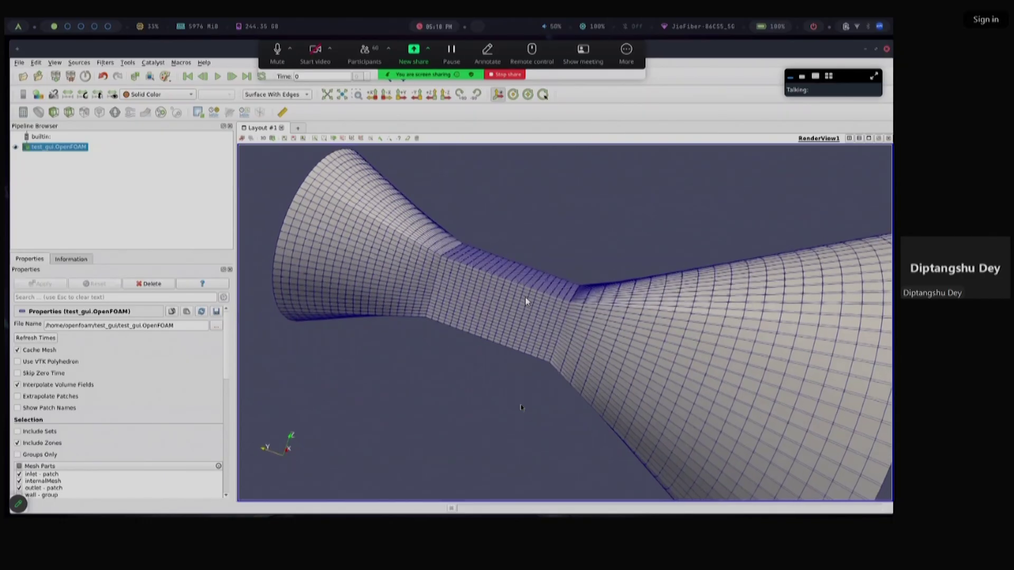
scroll(520, 408, "down", 2)
left_click_drag(667, 396, 683, 241)
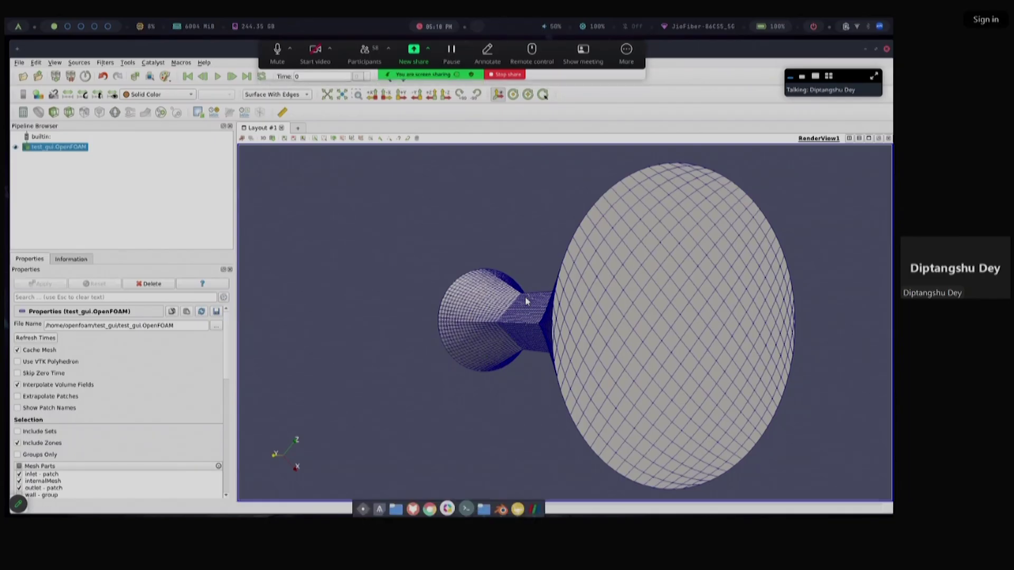
Switch to the browser, copy the FOSSEE/venturial GitHub address and send it to everyone in the Zoom meeting chat
key("alt+Tab")
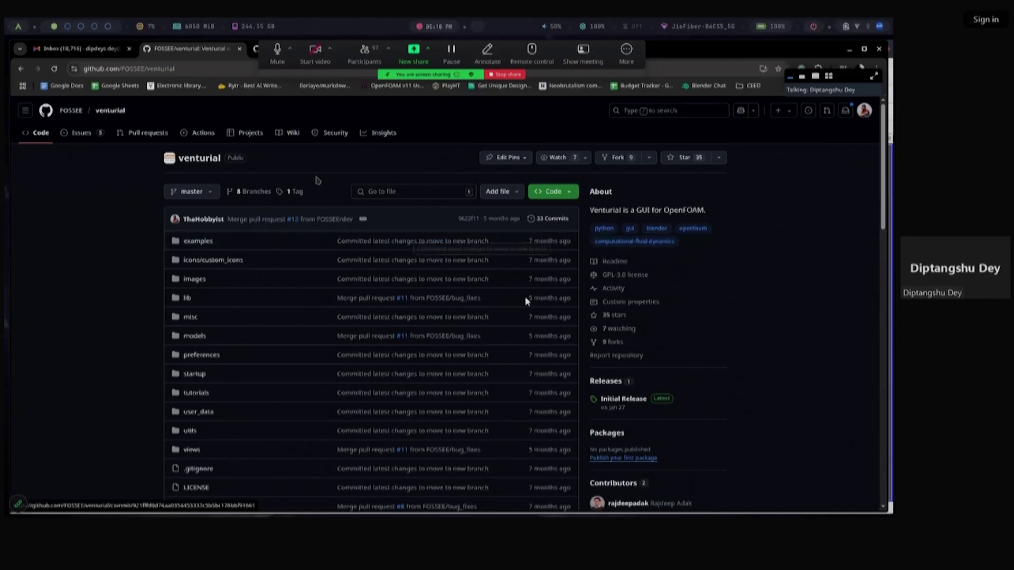
left_click(183, 67)
key("ctrl+c")
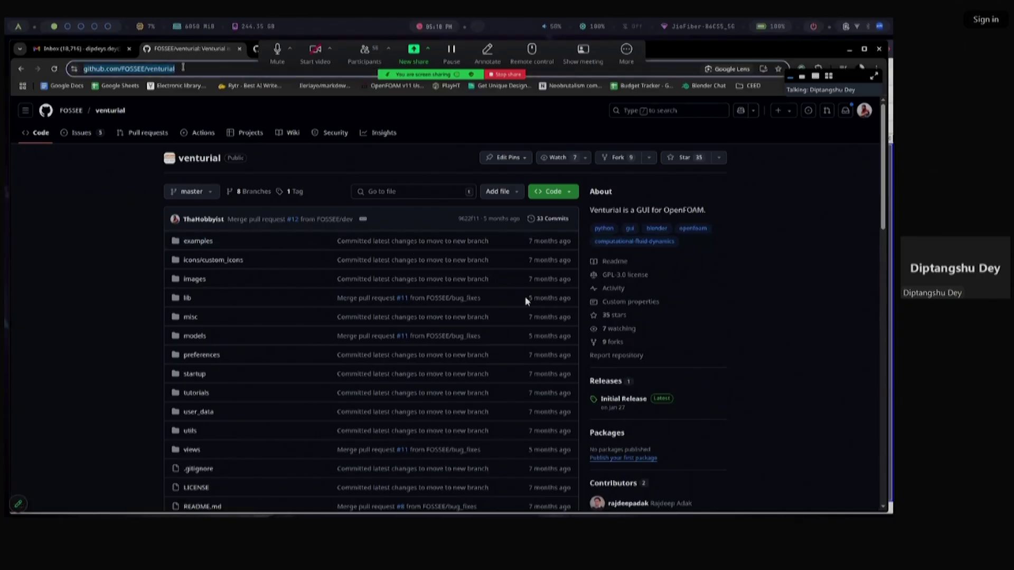
left_click(583, 53)
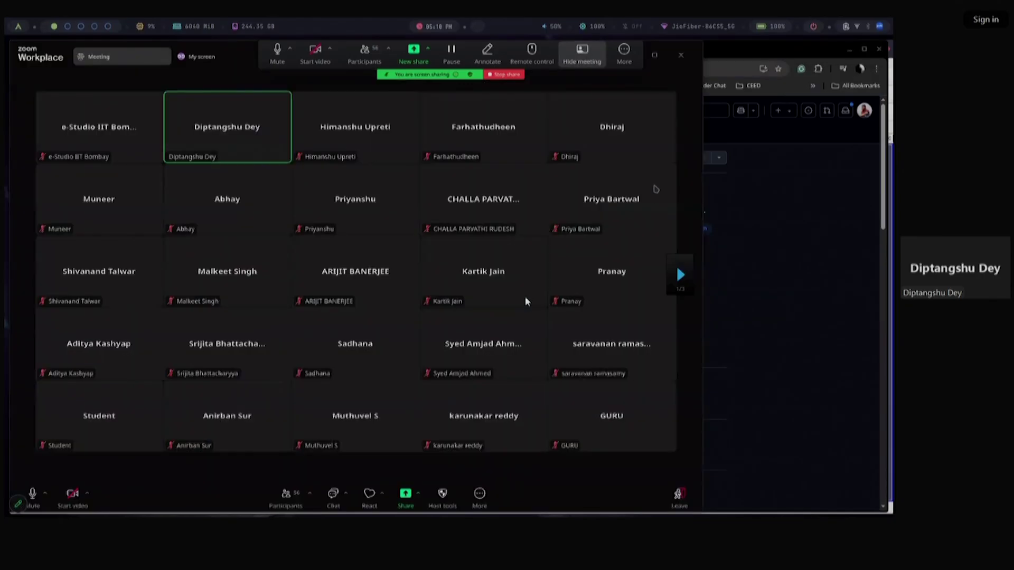
left_click(333, 493)
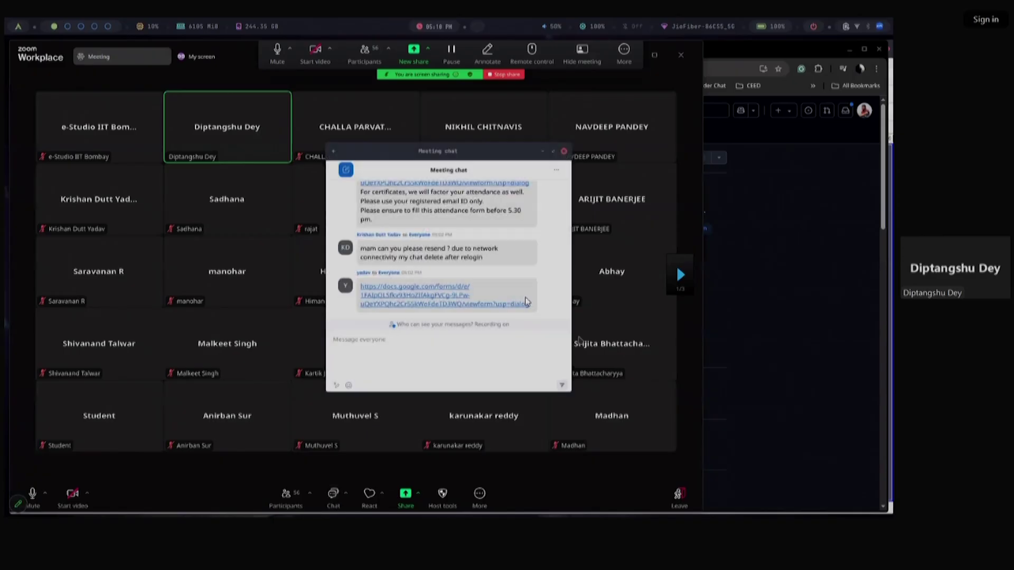
key("ctrl+v")
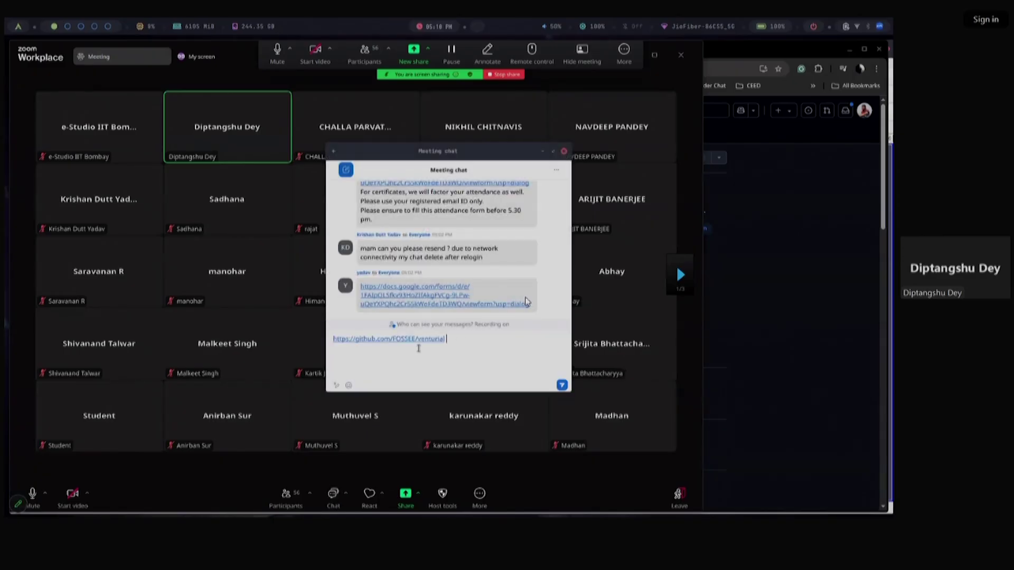
key("Return")
left_click(777, 248)
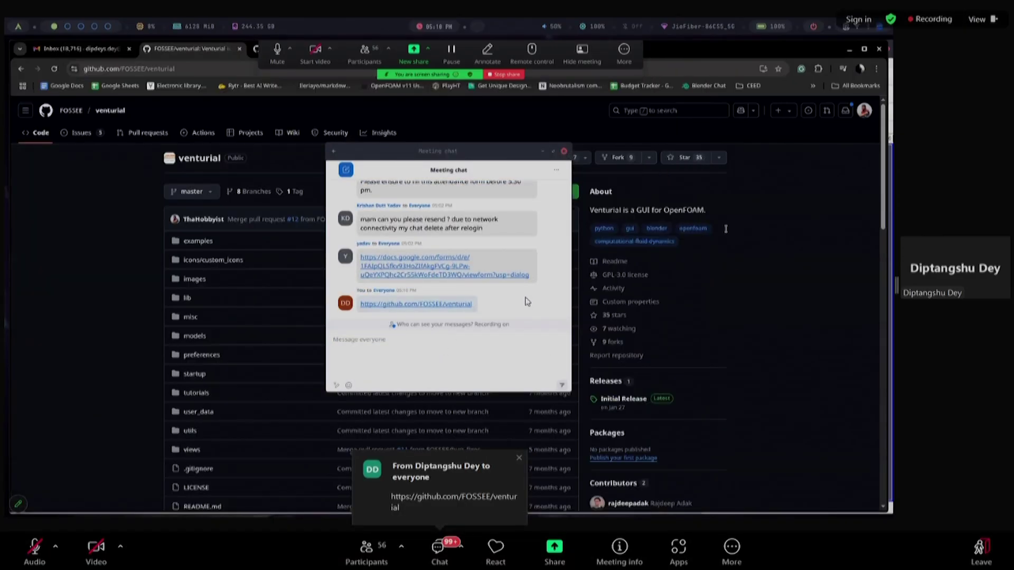
left_click(542, 152)
Open the releases page of the venturial repository on GitHub
scroll(508, 288, "down", 1)
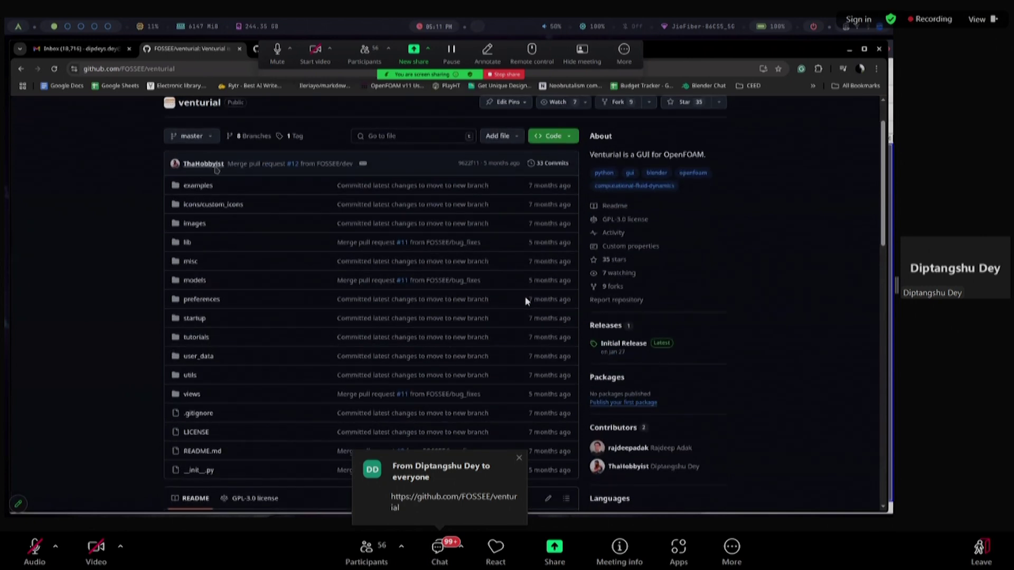
scroll(578, 392, "up", 1)
left_click(607, 381)
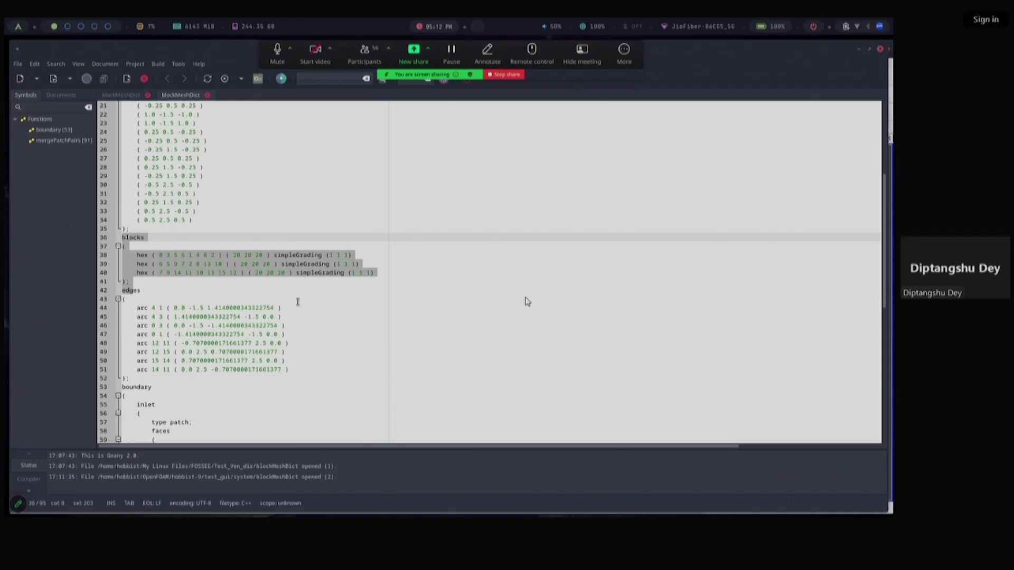
Review the vertices, blocks, edges and boundary sections of the test_gui case's blockMeshDict in the text editor
scroll(298, 301, "up", 7)
scroll(355, 262, "down", 8)
scroll(527, 301, "down", 11)
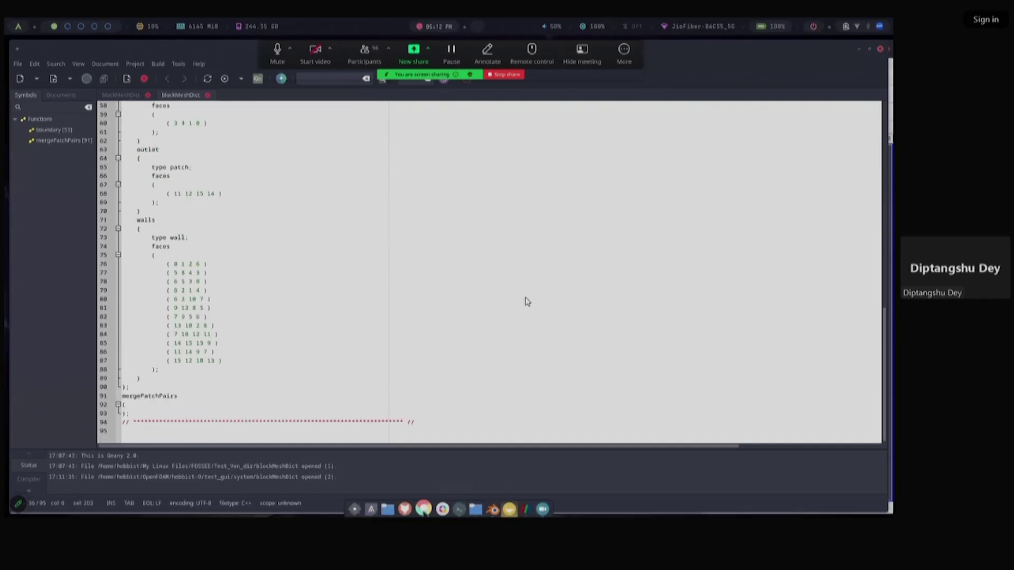
Switch to the pyvnt GitHub page in the browser and highlight the Python Venturial Node Trees heading
left_click(438, 509)
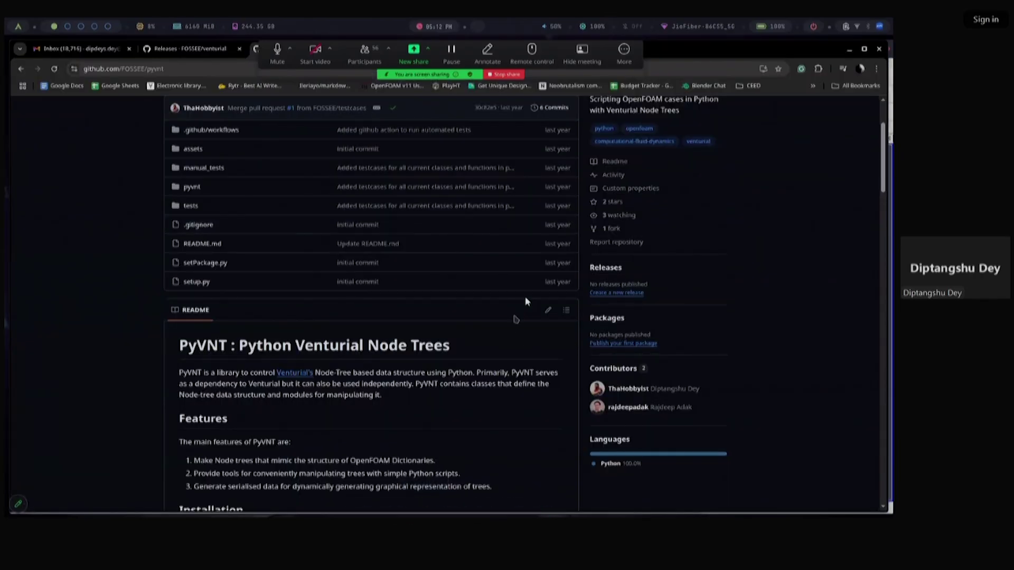
left_click_drag(238, 346, 476, 353)
left_click(584, 424)
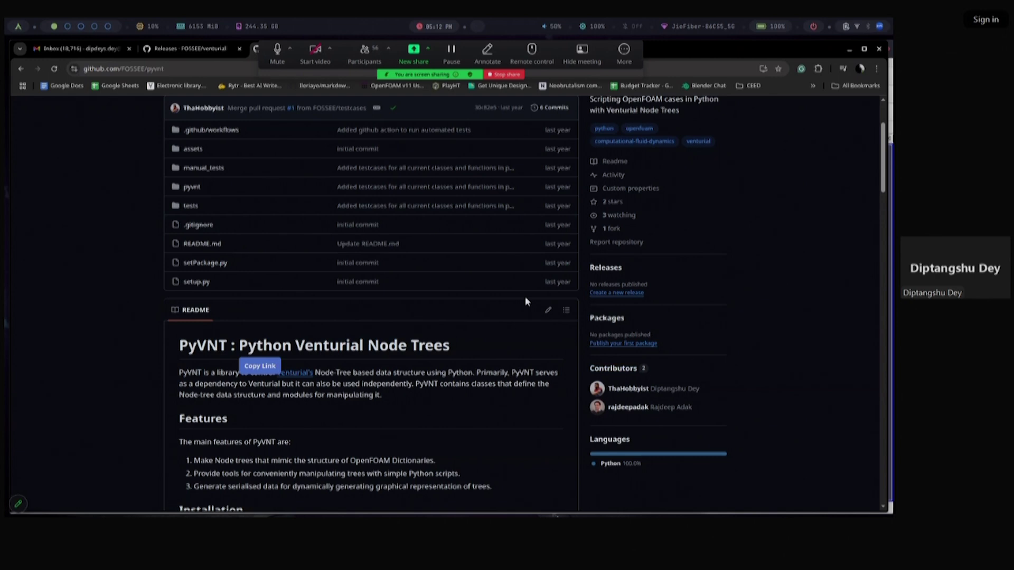
Check the Venturial case list in Blender and return to the pyvnt page to read its README on features and installation
left_click(490, 510)
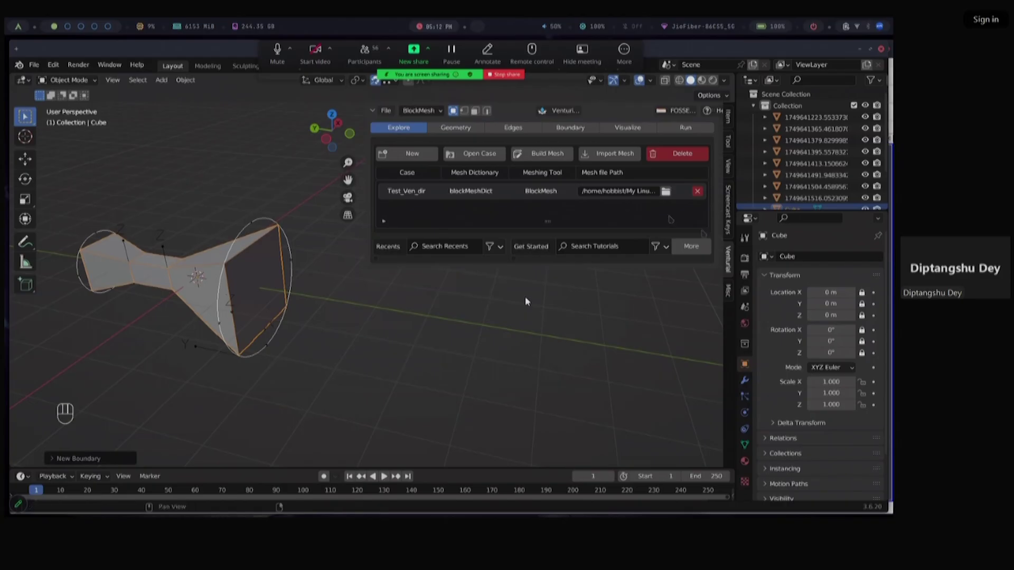
left_click(860, 51)
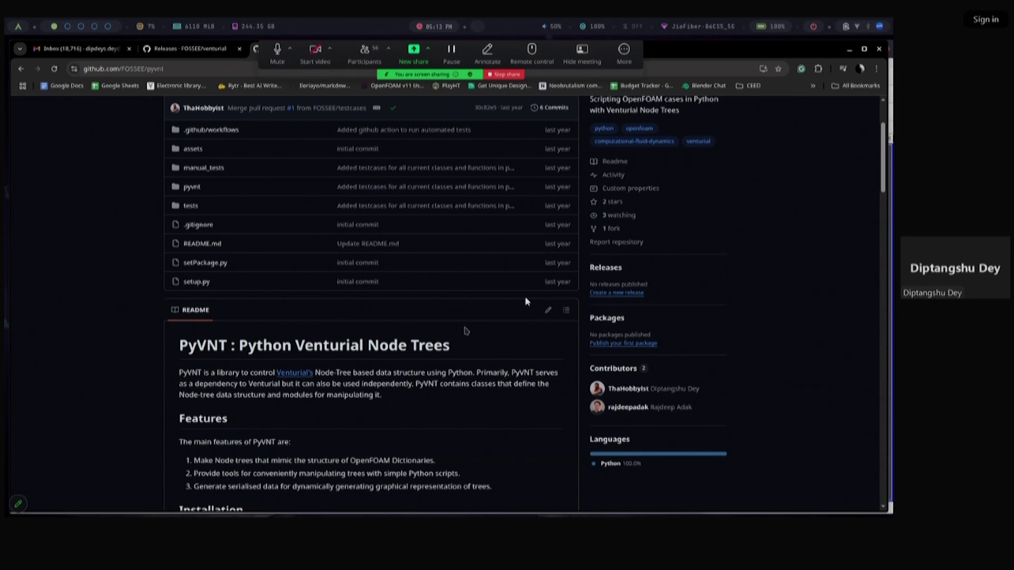
scroll(465, 338, "up", 2)
scroll(466, 370, "down", 3)
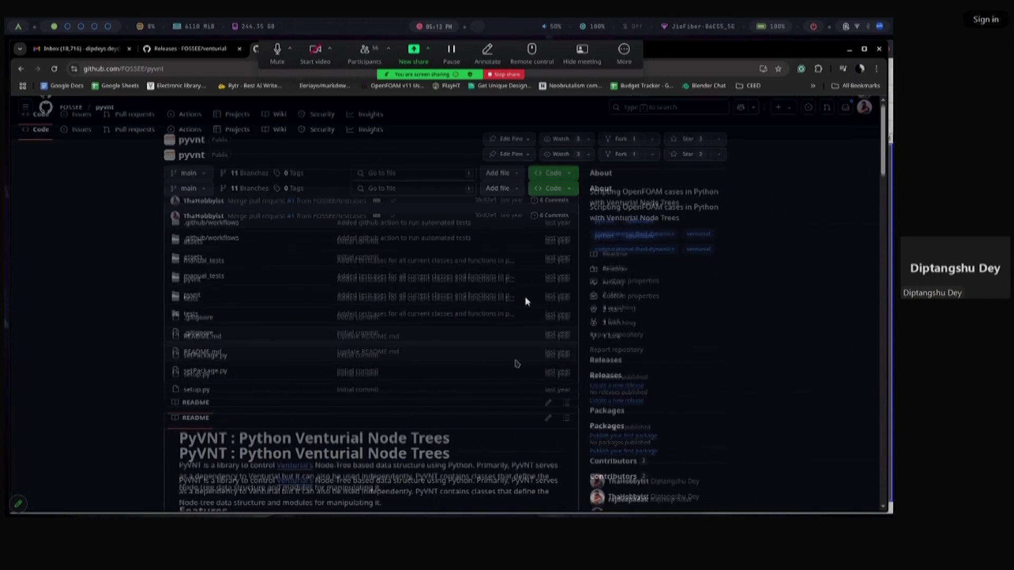
scroll(494, 400, "down", 3)
scroll(494, 399, "up", 6)
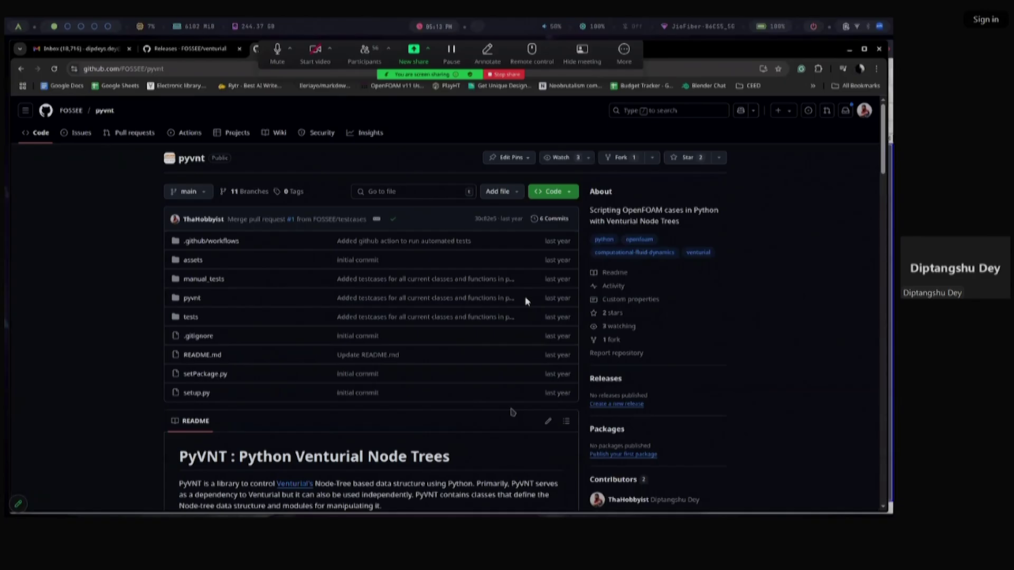
scroll(513, 412, "down", 2)
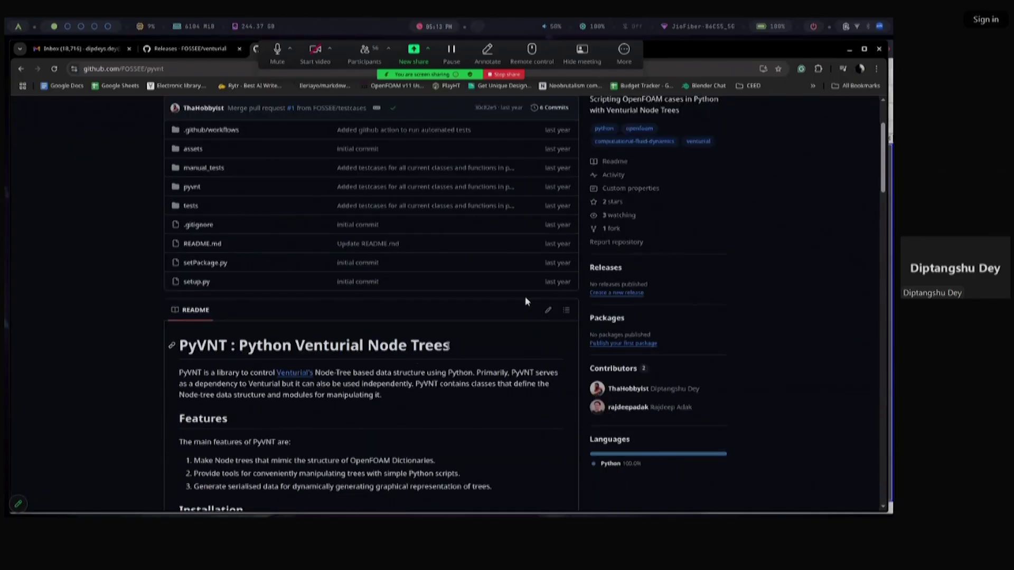
scroll(526, 301, "down", 2)
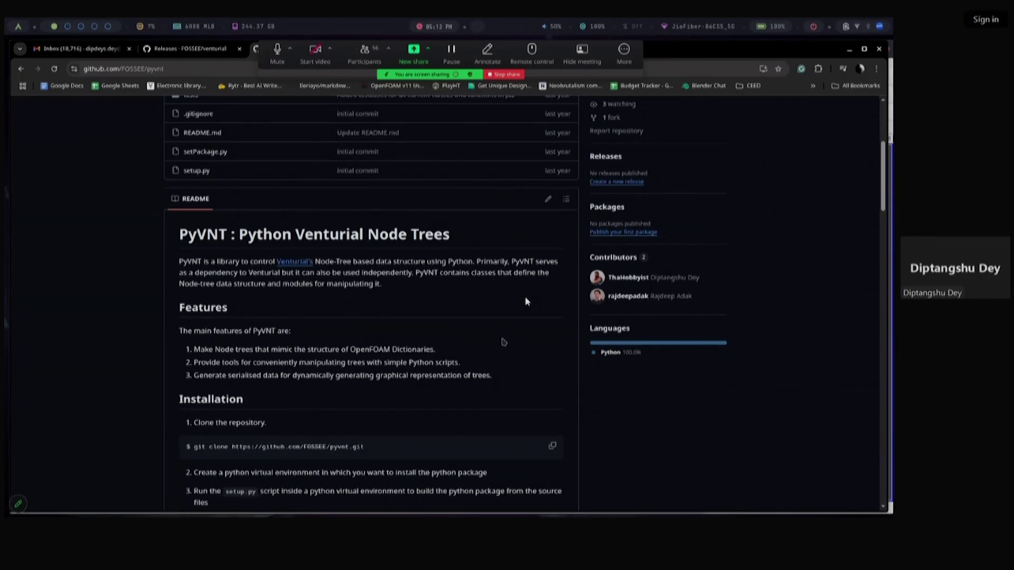
scroll(526, 301, "up", 1)
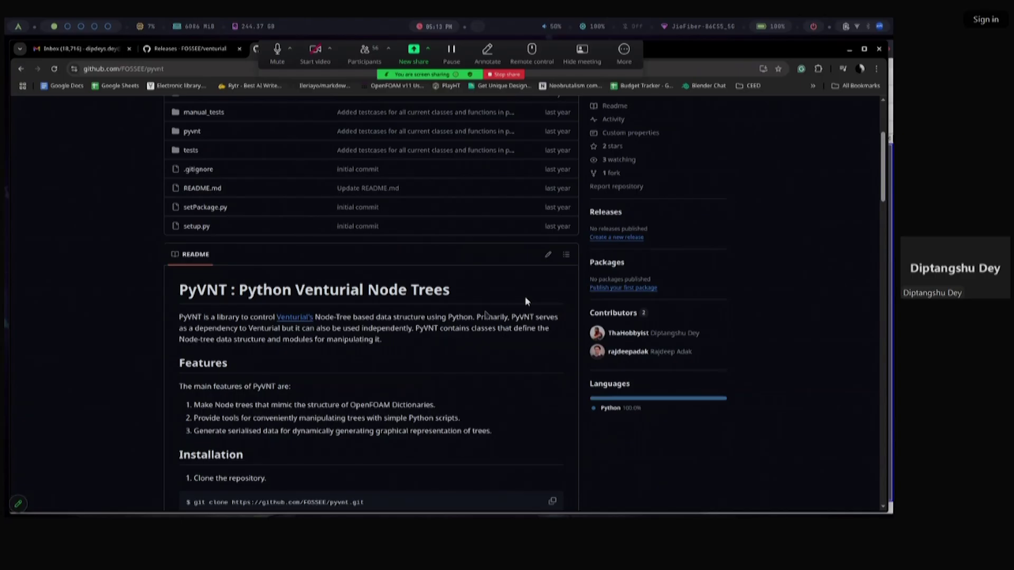
Bring up the Zoom meeting window, maximize it and move the meeting chat aside to read the participants' messages
left_click(582, 55)
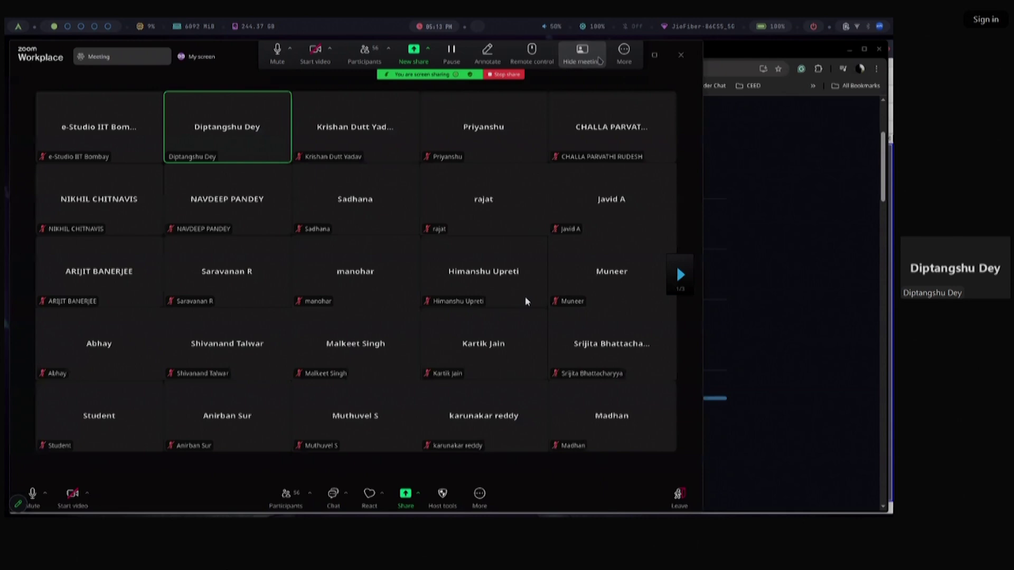
left_click(591, 58)
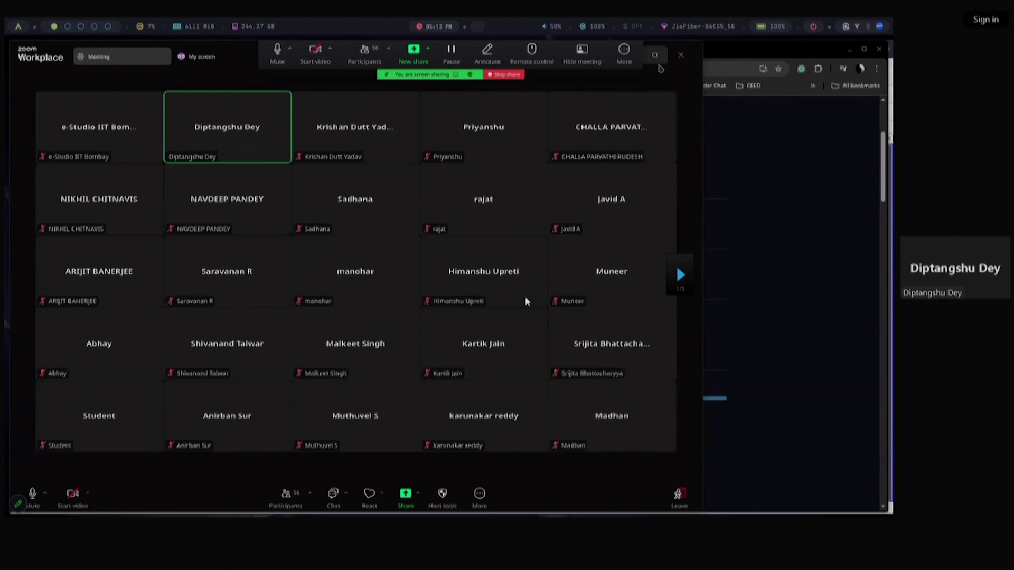
left_click(654, 55)
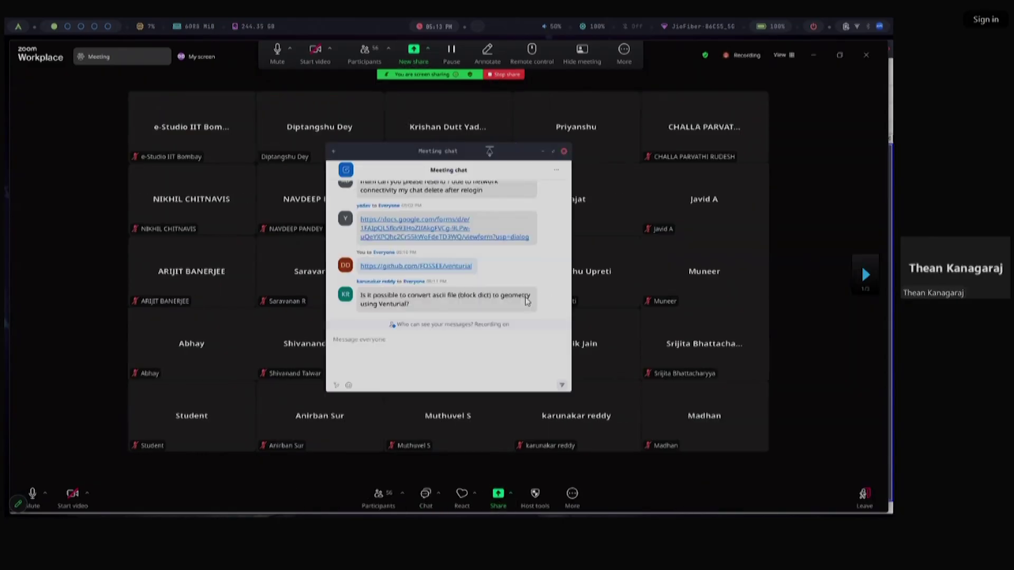
left_click_drag(489, 151, 759, 138)
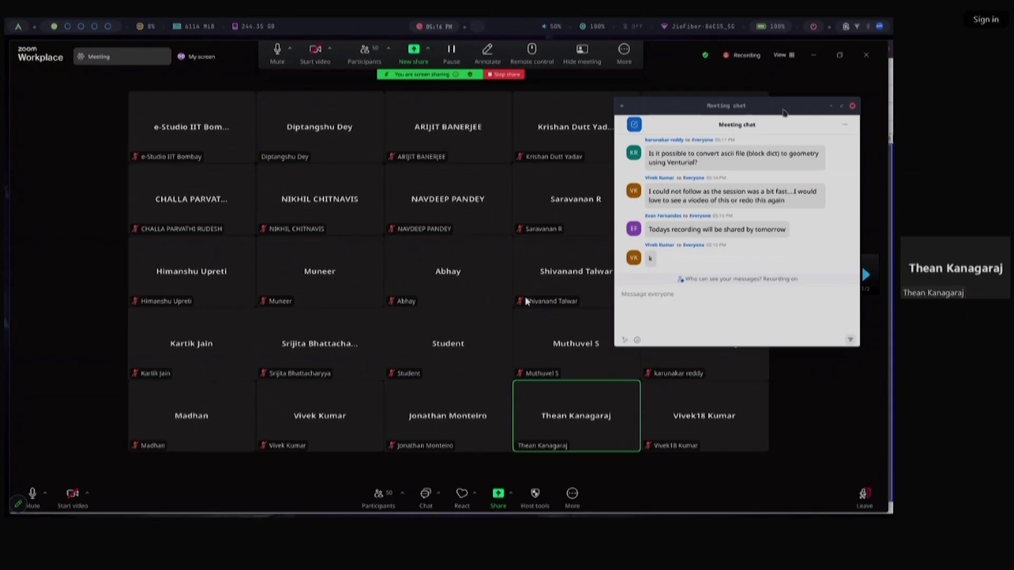
left_click_drag(784, 113, 783, 104)
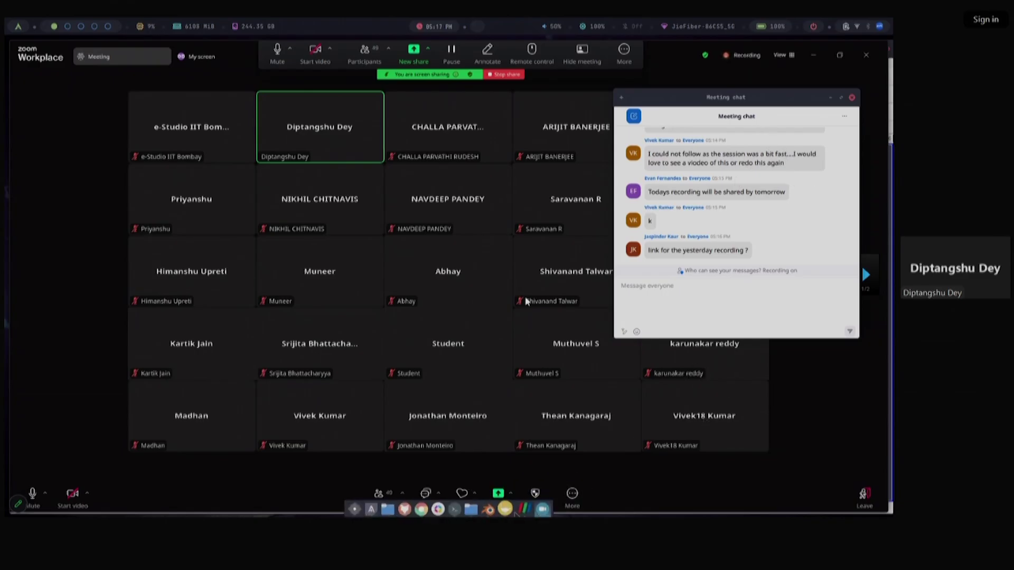
Switch to Blender and examine Venturial's available cell shape types for blocks and its list of boundary patches
left_click(489, 510)
left_click(457, 128)
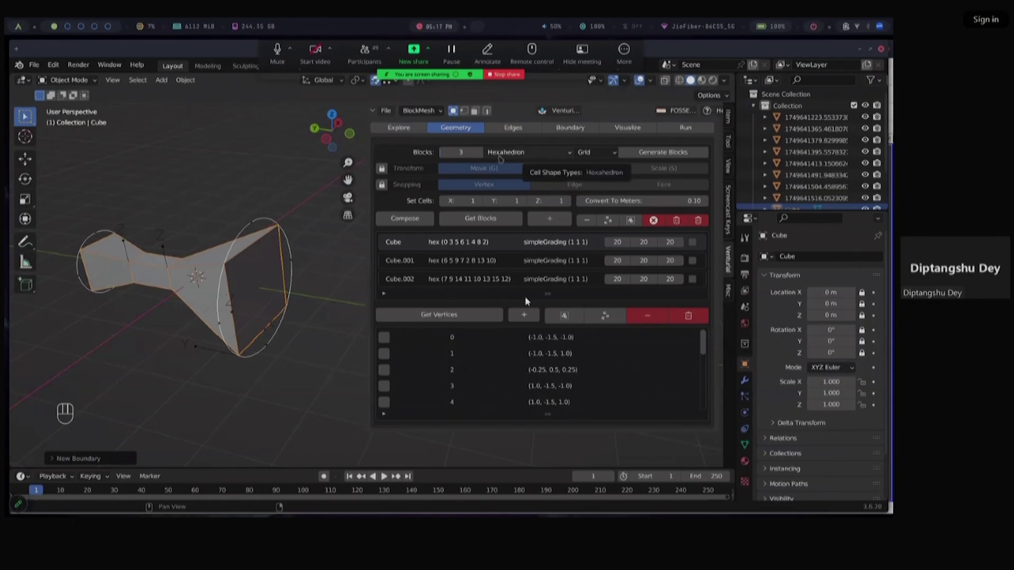
left_click(512, 154)
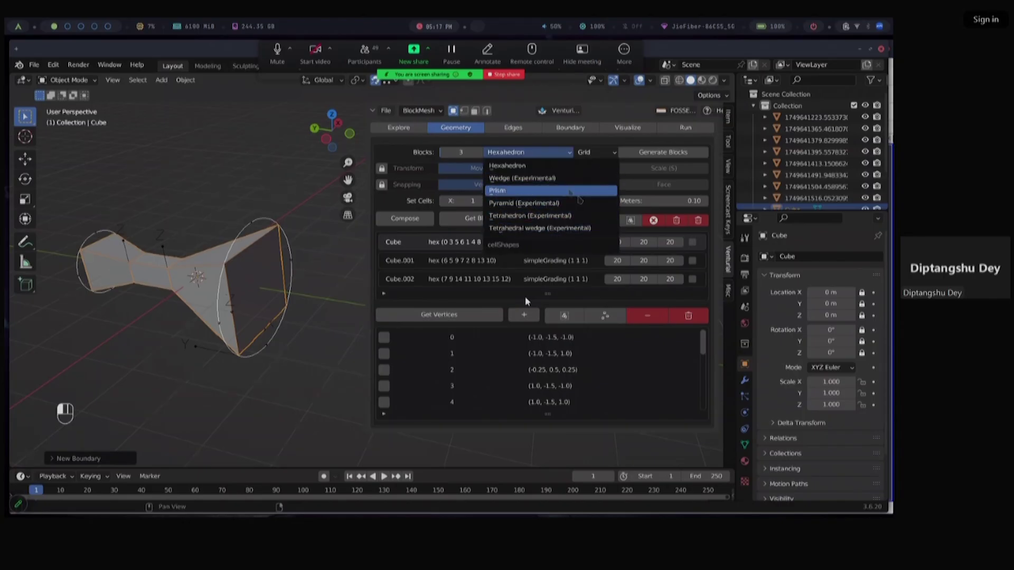
left_click(570, 127)
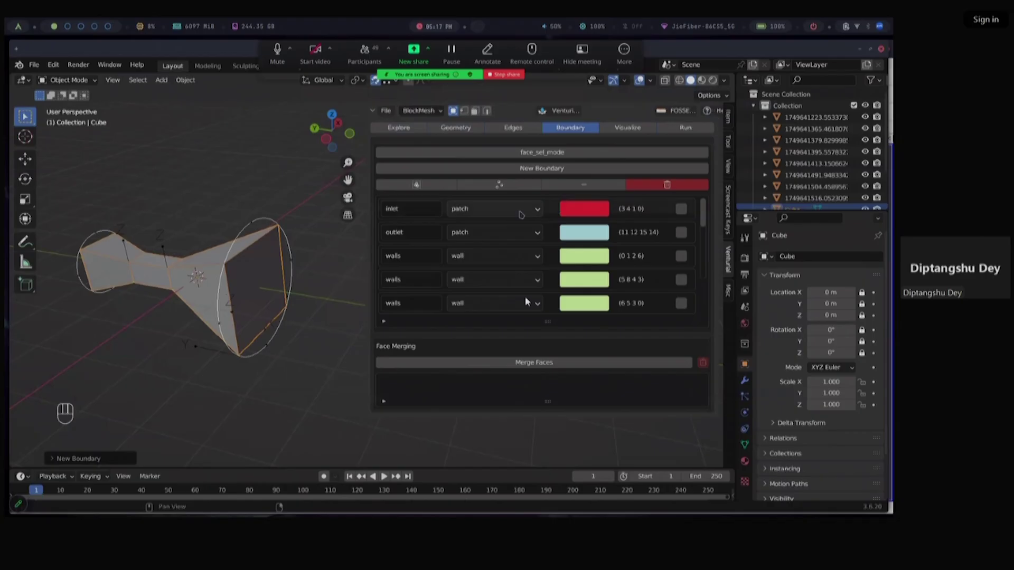
Examine the boundary types available for the inlet patch and bring up the Zoom meeting window with its chat
left_click(491, 210)
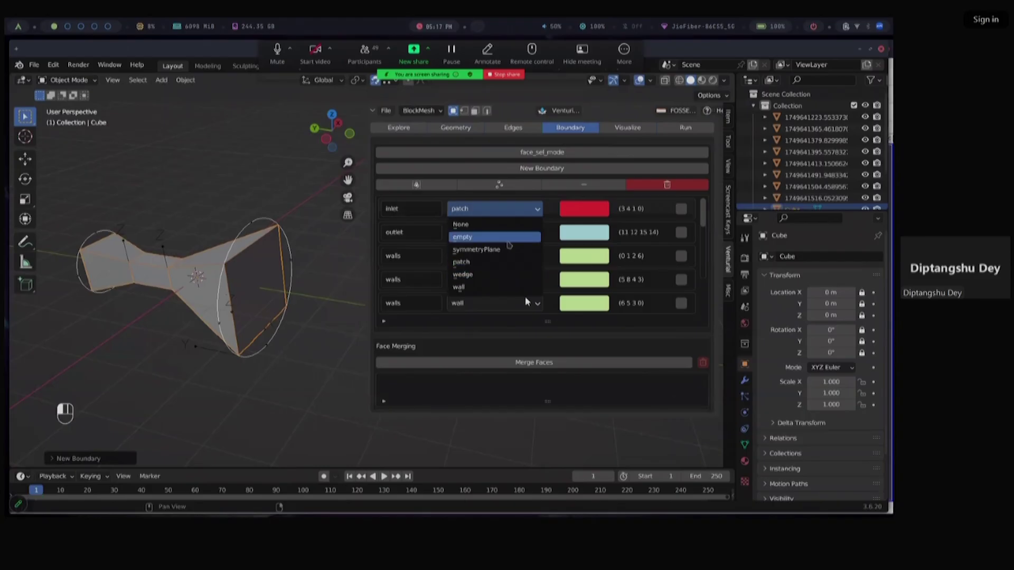
left_click(535, 209)
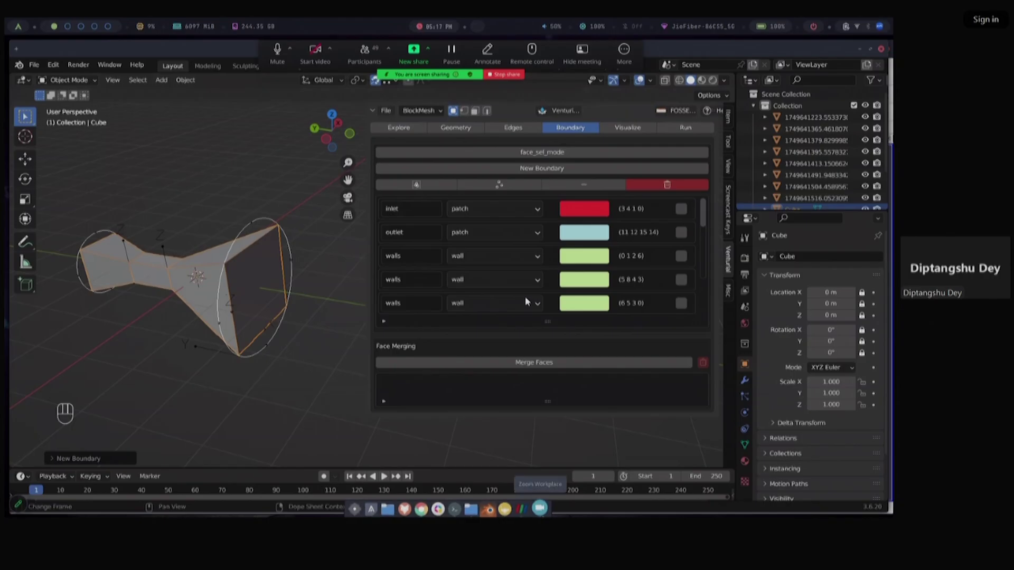
left_click(543, 509)
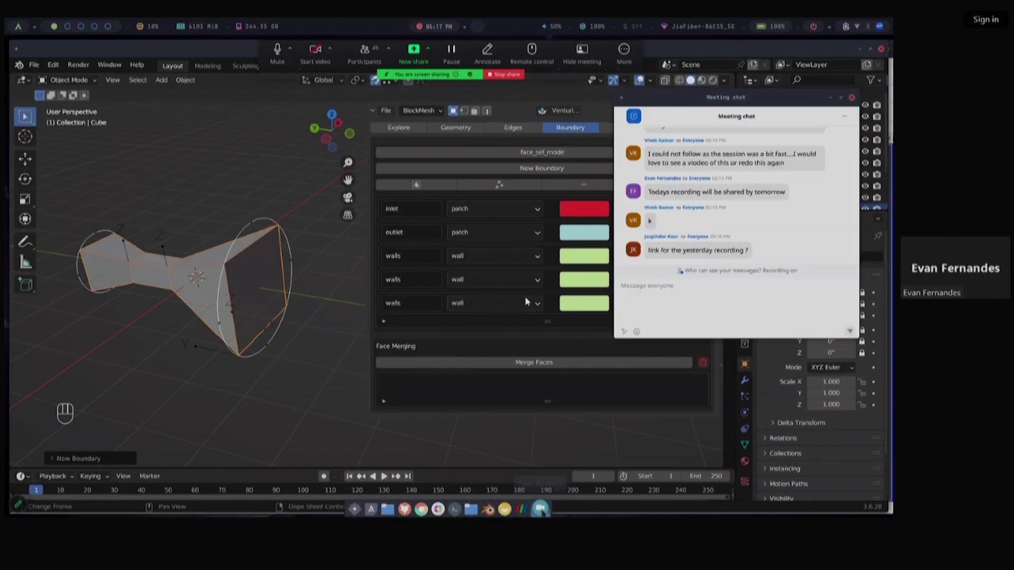
left_click(542, 511)
left_click(542, 510)
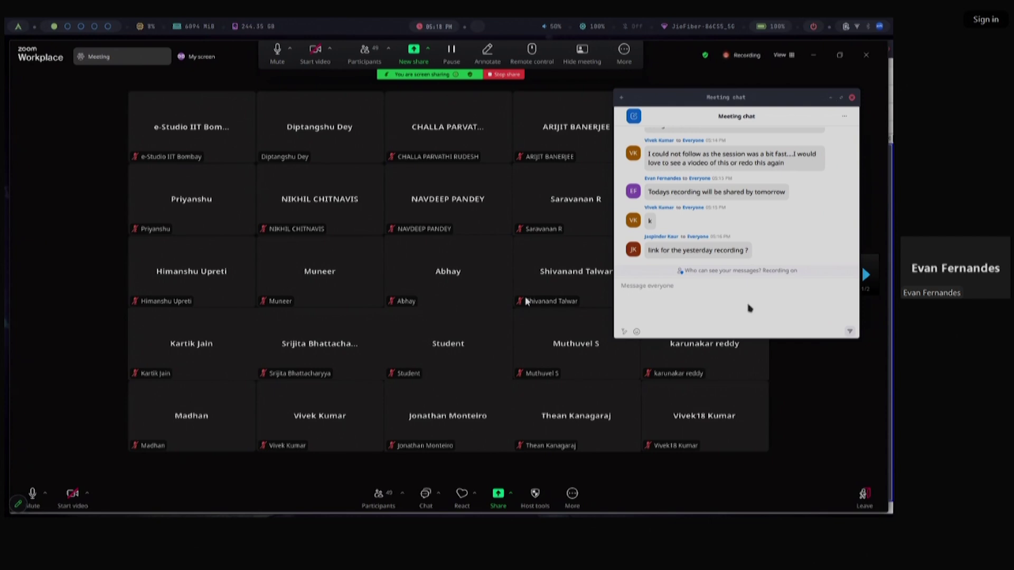
Return to Blender, show Venturial's block and vertex lists, and minimize the meeting chat covering them
key("alt+Tab")
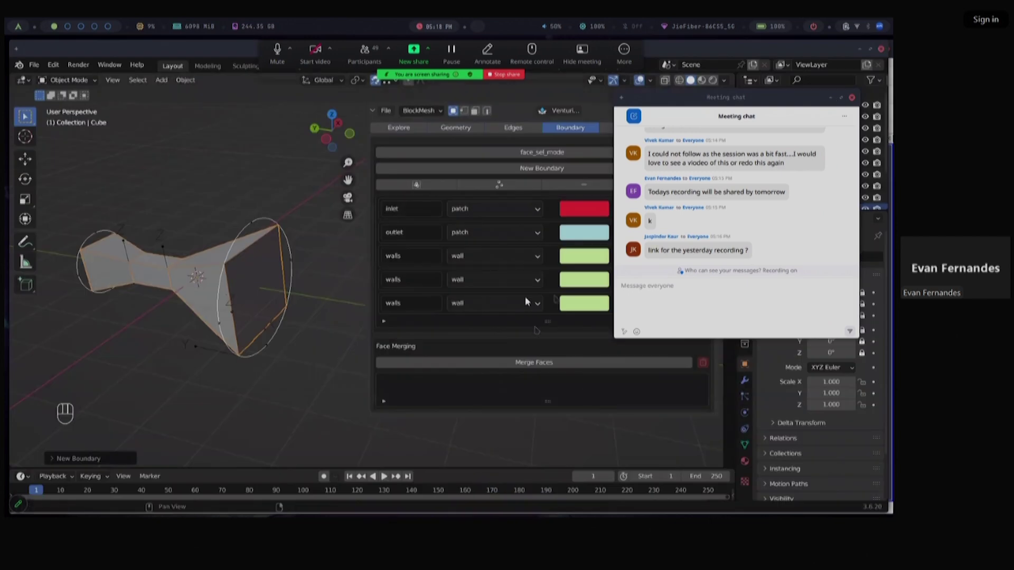
left_click(474, 130)
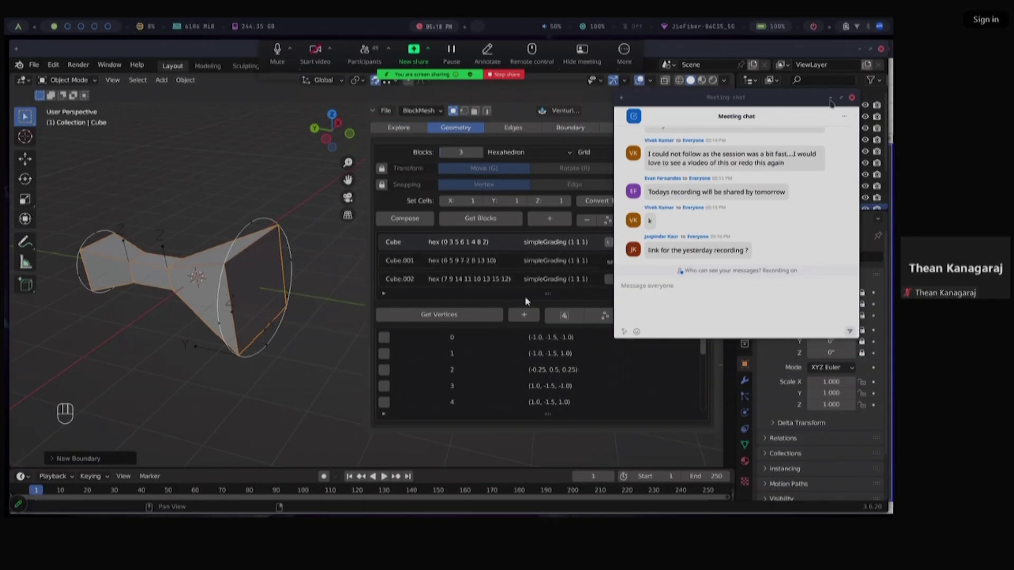
left_click(831, 98)
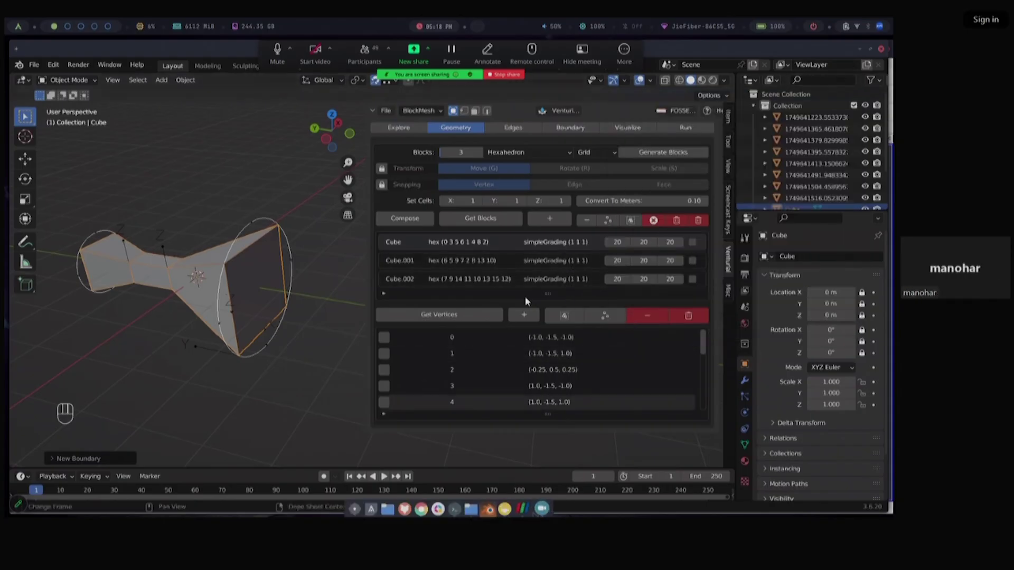
Restore the Zoom meeting and chat windows and read through the participants' messages
left_click(541, 508)
left_click(541, 509)
left_click(541, 509)
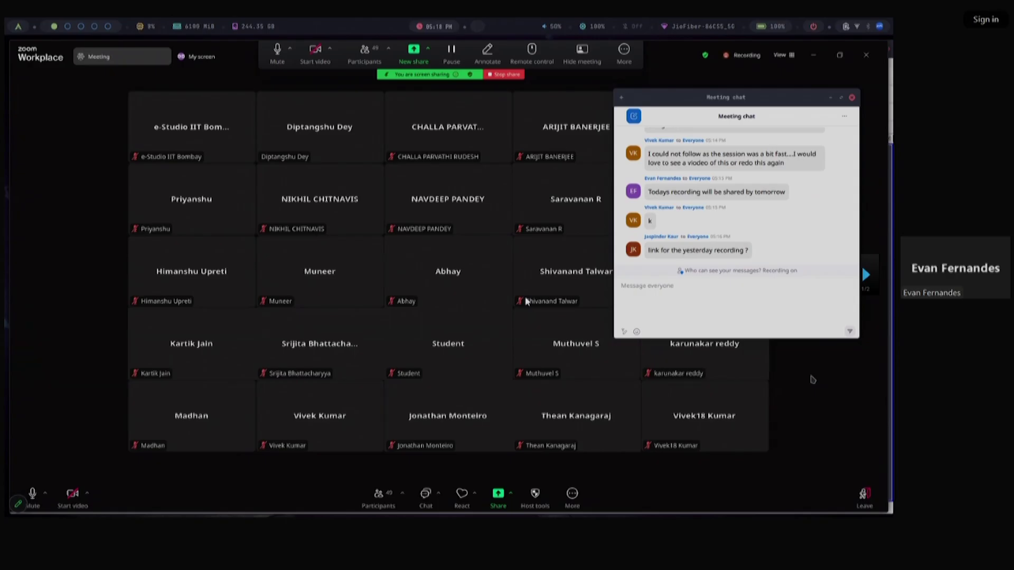
mouse_move(765, 250)
scroll(792, 230, "up", 3)
scroll(791, 229, "down", 3)
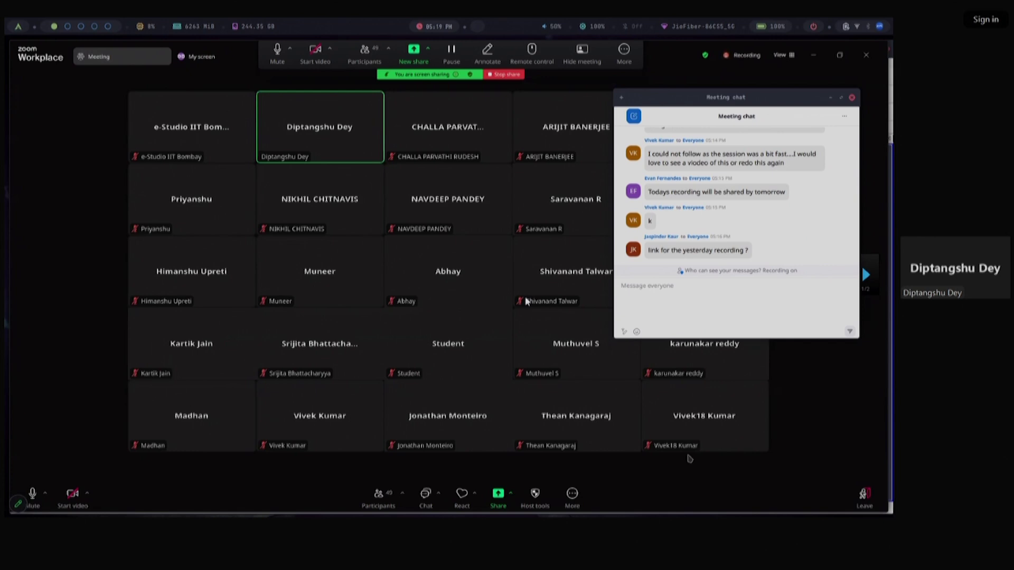
Switch to Blender, show Venturial's case list, and shift the meeting chat aside to view the mesh build and import options
left_click(491, 510)
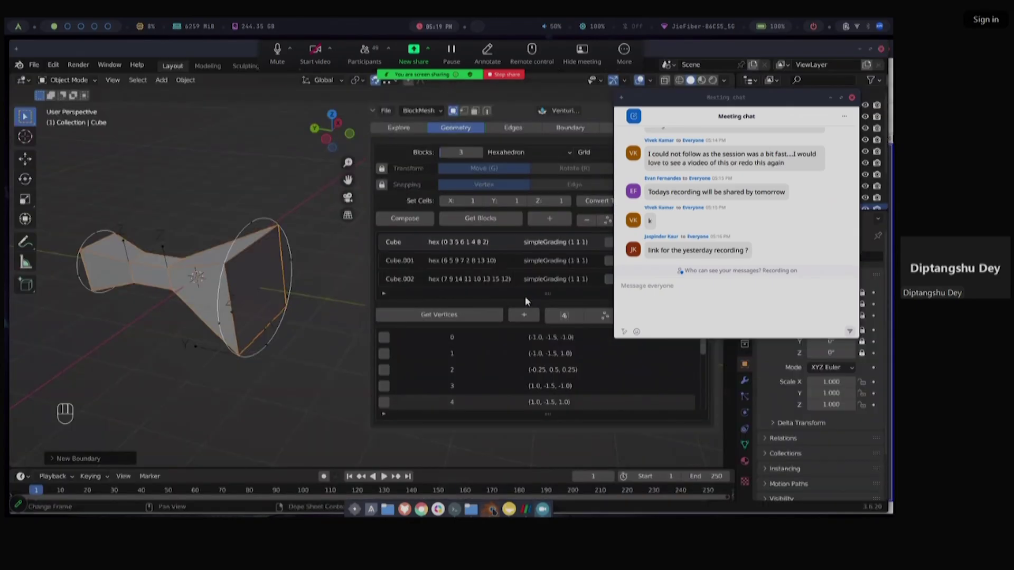
left_click(397, 129)
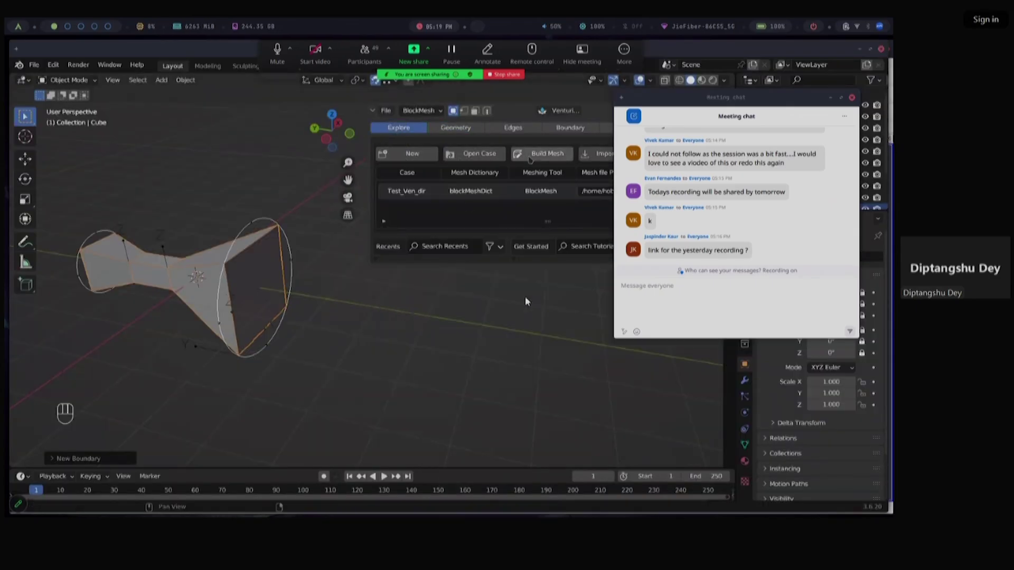
left_click_drag(714, 112, 791, 124)
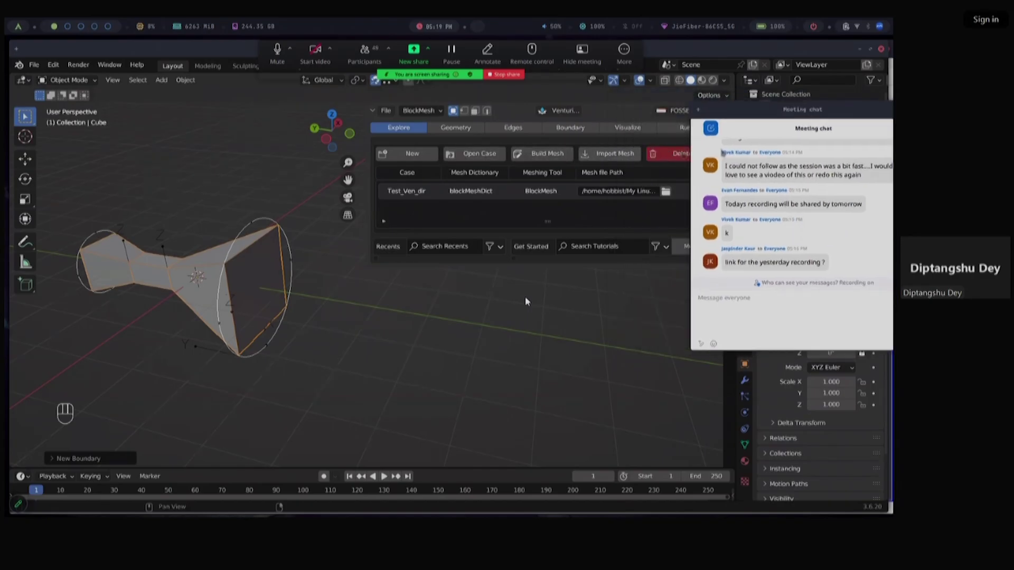
left_click_drag(741, 110, 608, 100)
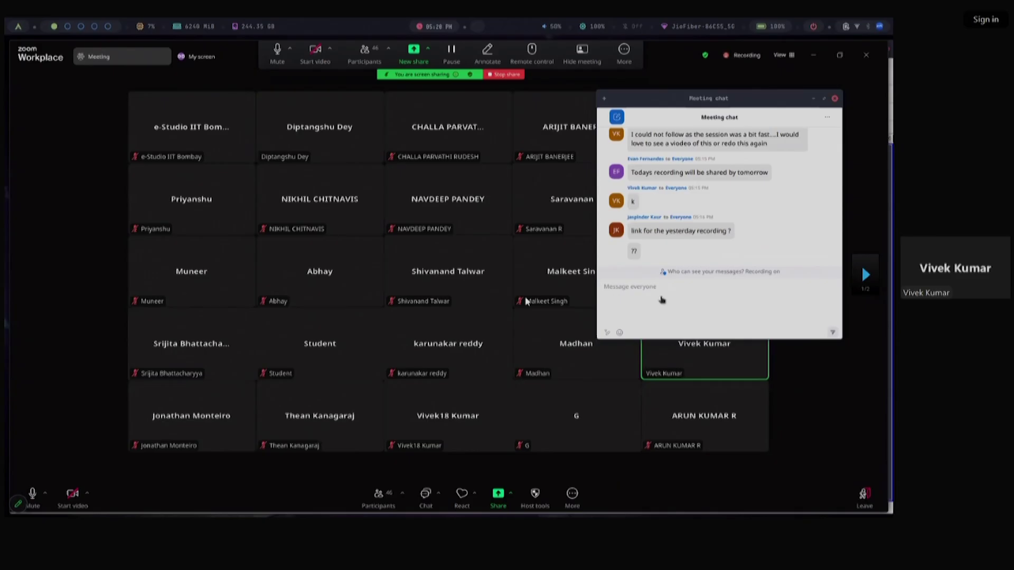
Look back through the Zoom meeting chat for the earlier messages and shared links
scroll(798, 233, "up", 5)
scroll(809, 191, "up", 3)
scroll(808, 191, "down", 3)
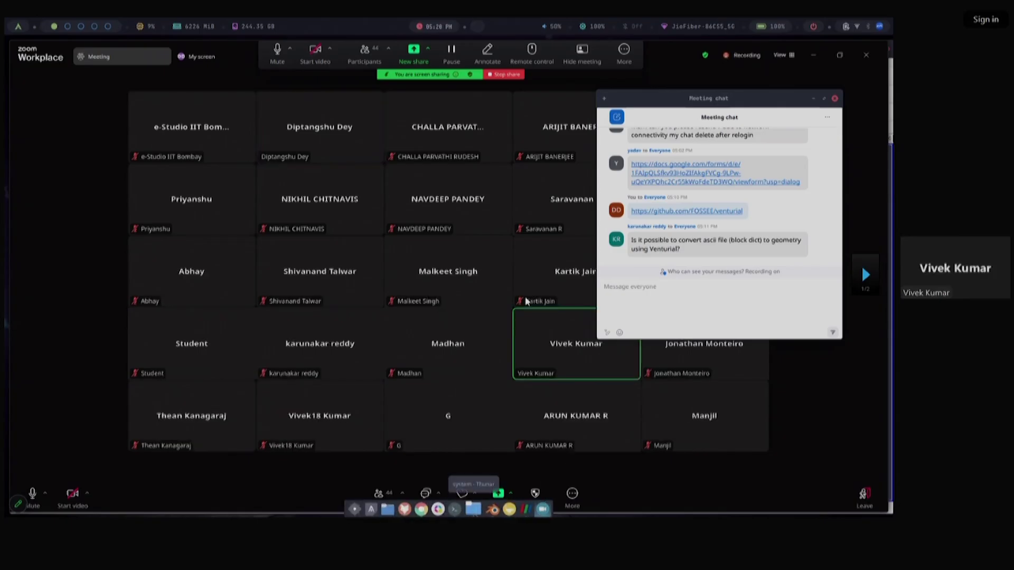
Switch to the browser and open the Initial Release page from the FOSSEE/venturial repository's main page
left_click(473, 509)
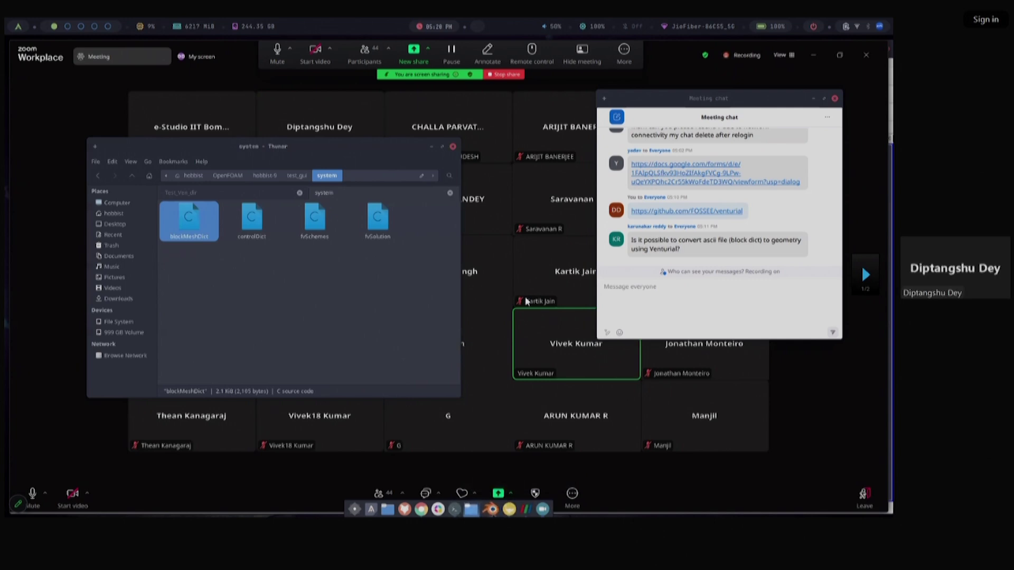
key("alt+Tab")
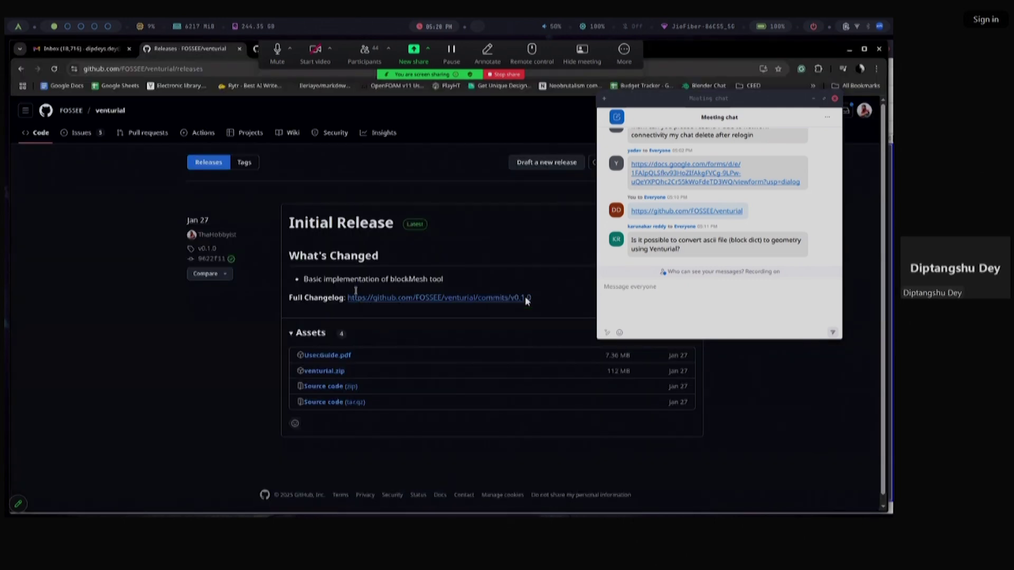
key("alt+Left")
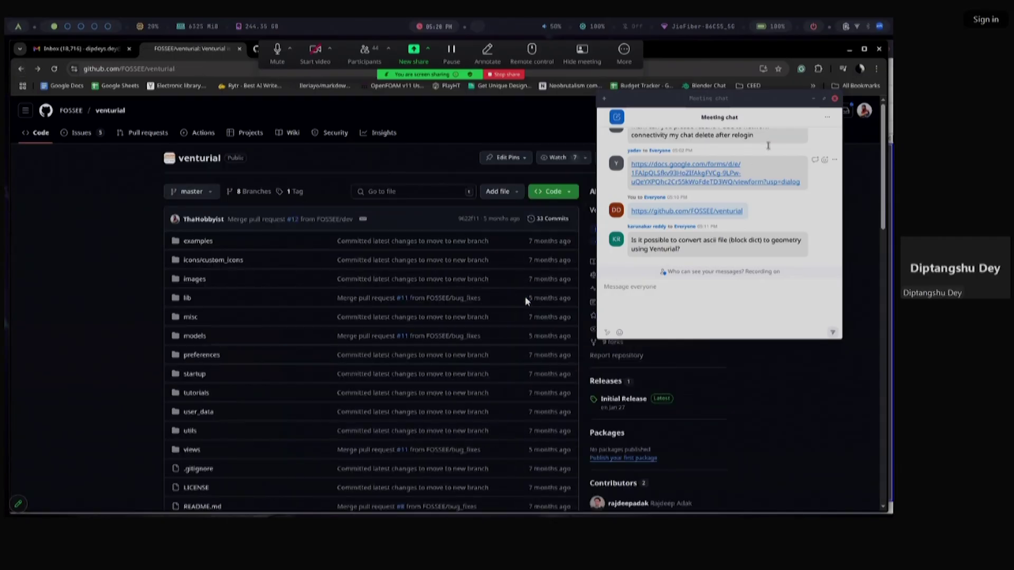
scroll(525, 301, "down", 2)
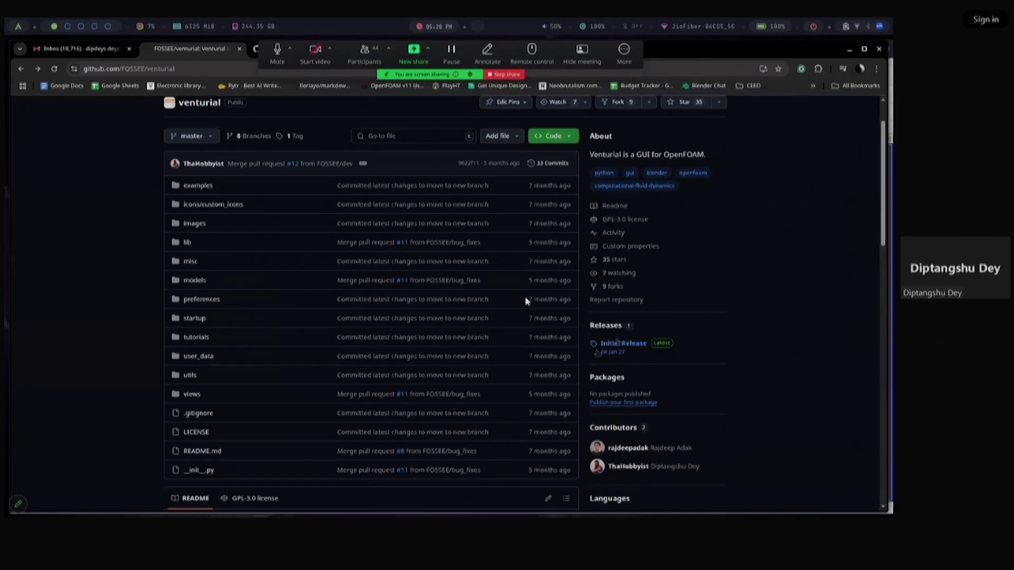
left_click(626, 346)
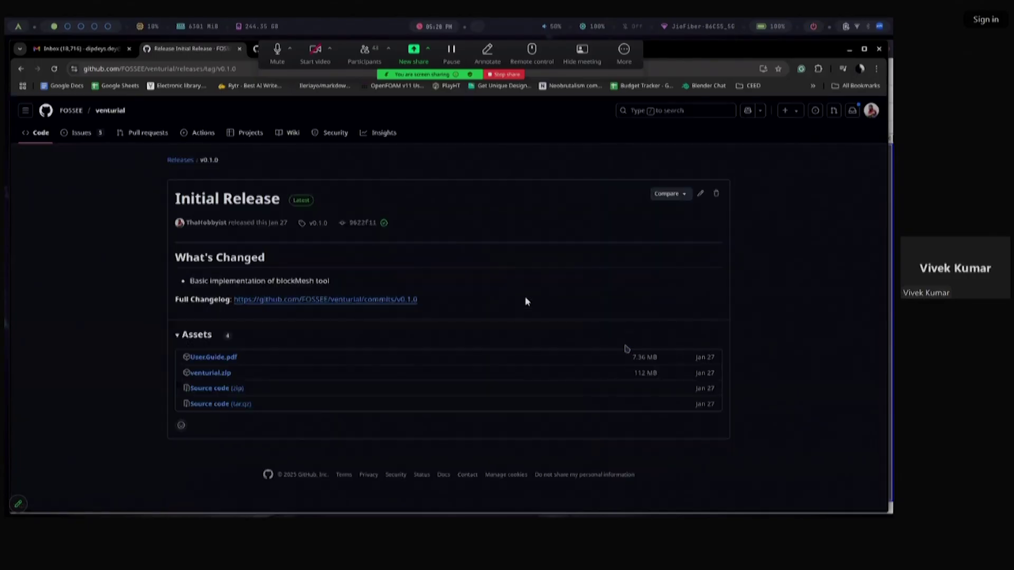
left_click(242, 70)
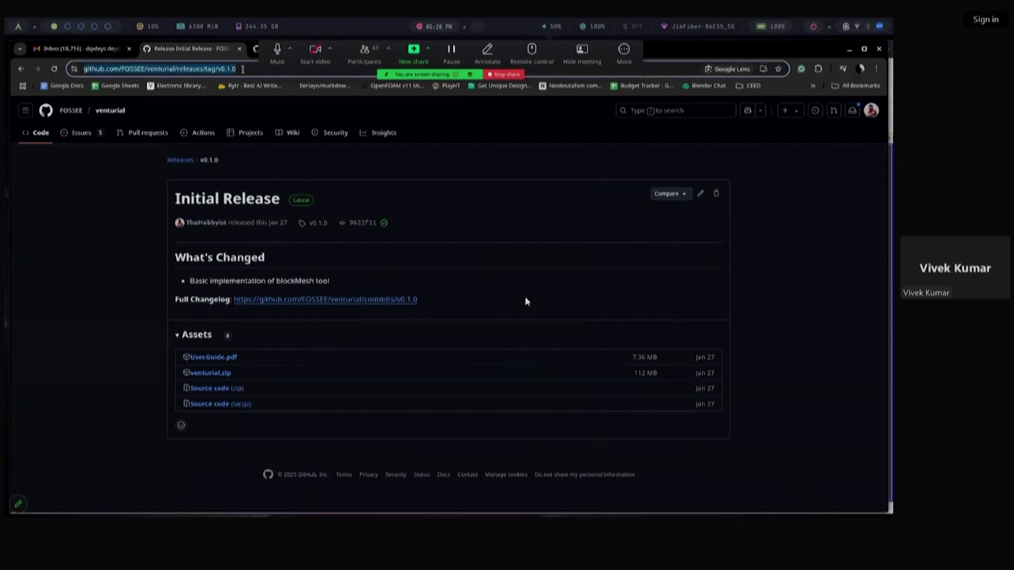
mouse_move(449, 512)
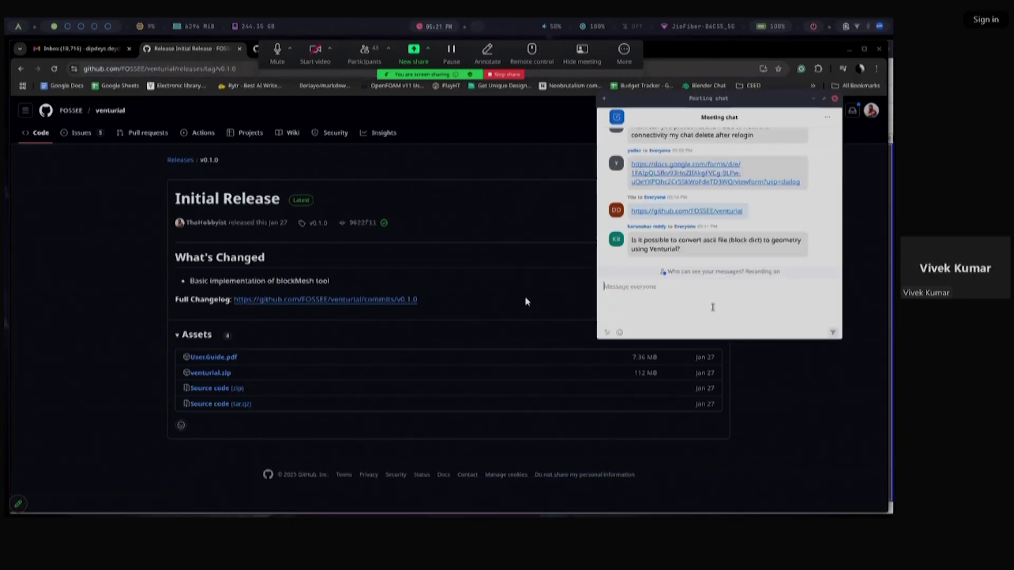
type("https://github.com/FOSSEE/venturial/releases/tag/v0.1.0")
key("Return")
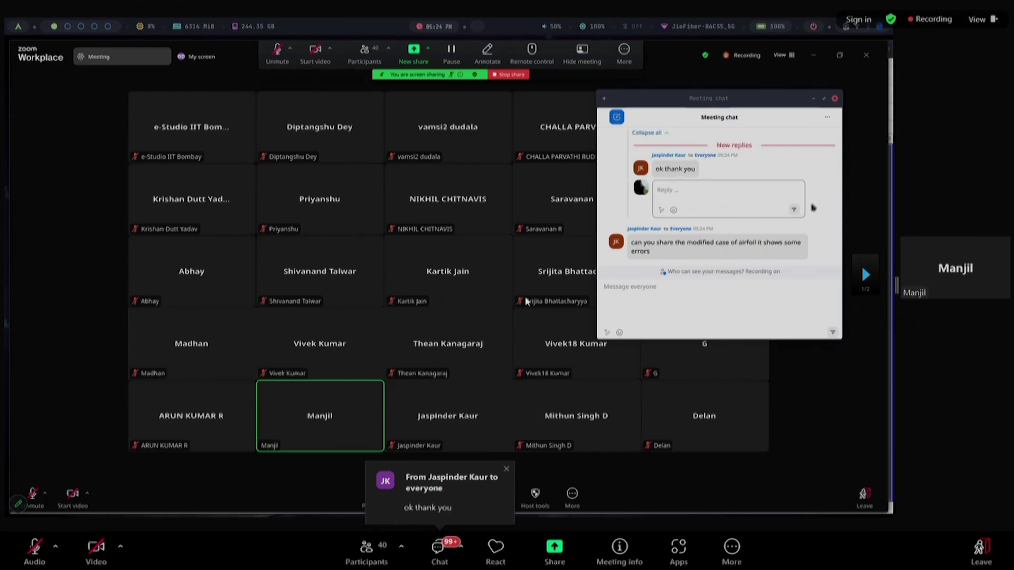
Read the recent meeting chat messages about the session recordings and the modified airfoil case, and stop the screen share
scroll(814, 207, "up", 3)
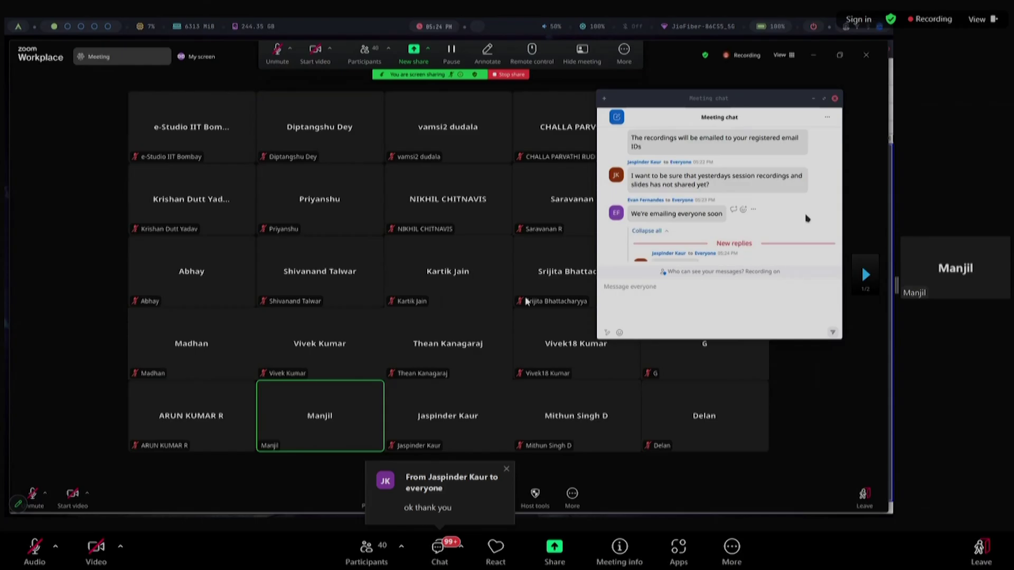
scroll(808, 222, "down", 3)
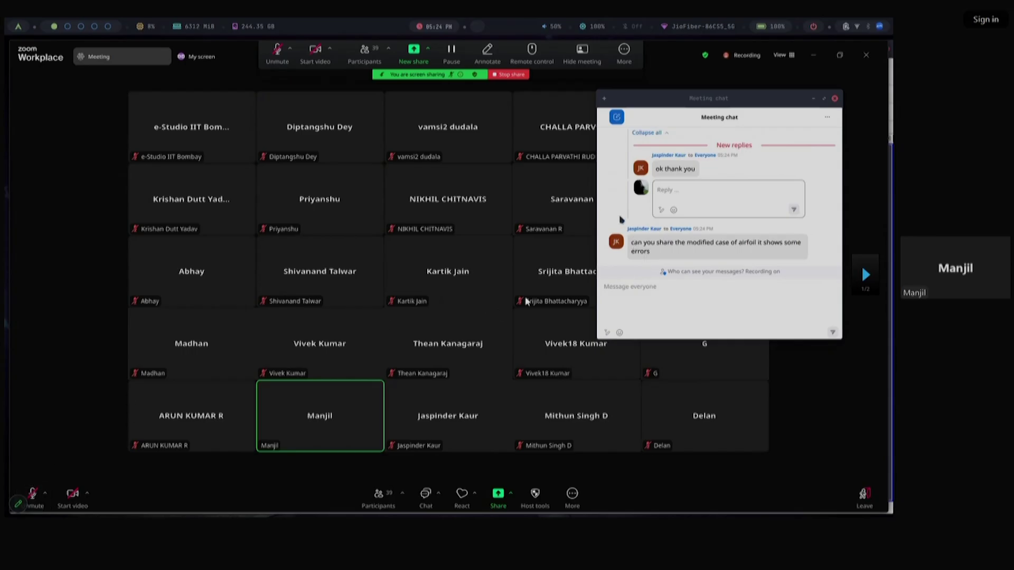
scroll(621, 219, "up", 4)
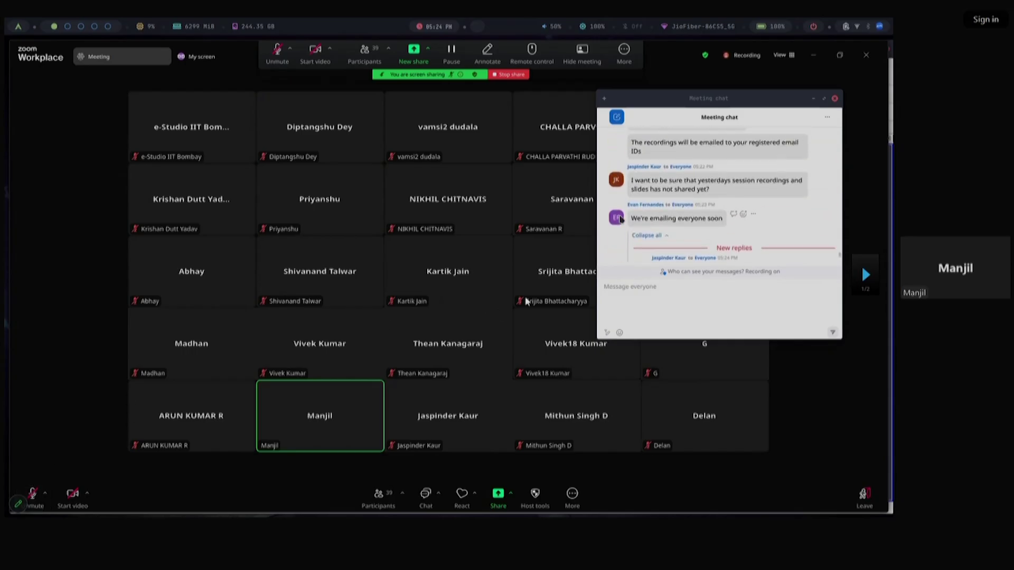
scroll(621, 220, "down", 4)
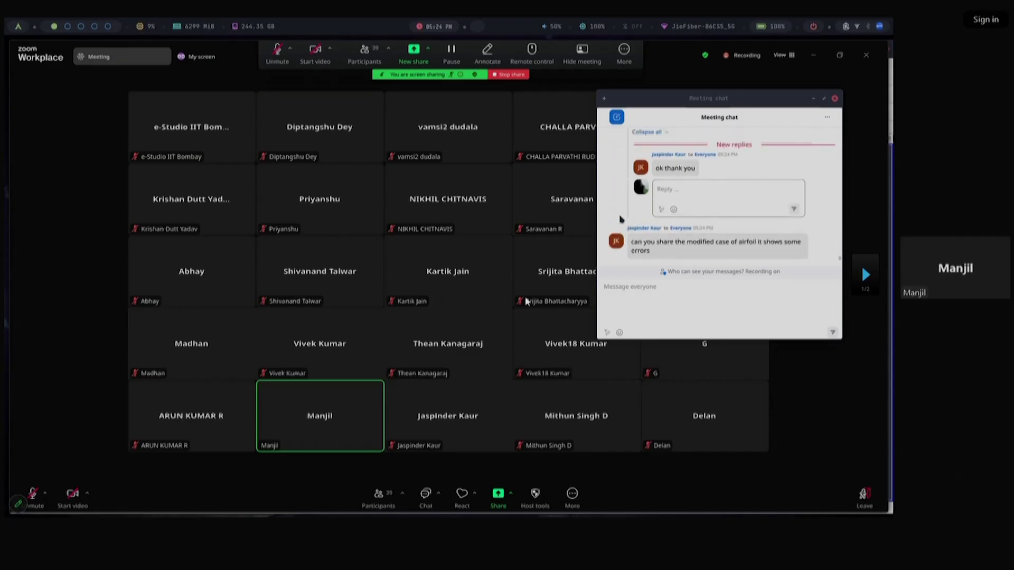
scroll(621, 219, "up", 4)
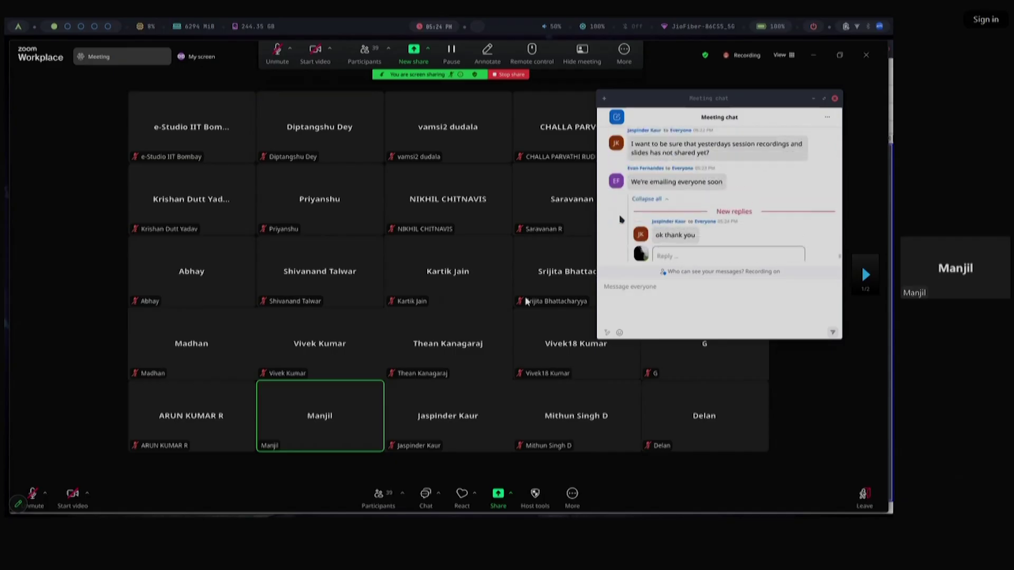
scroll(817, 218, "down", 4)
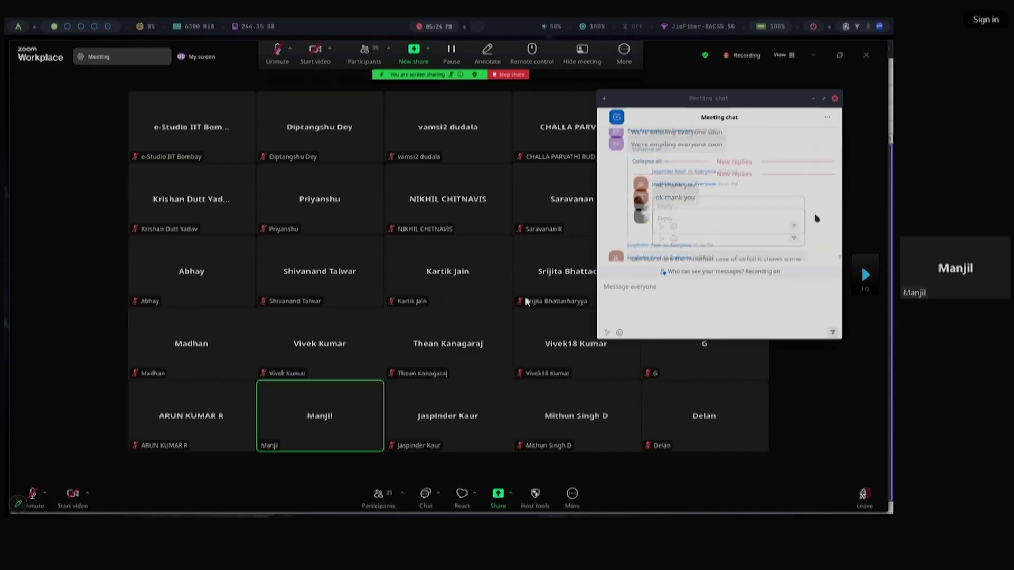
scroll(819, 218, "up", 5)
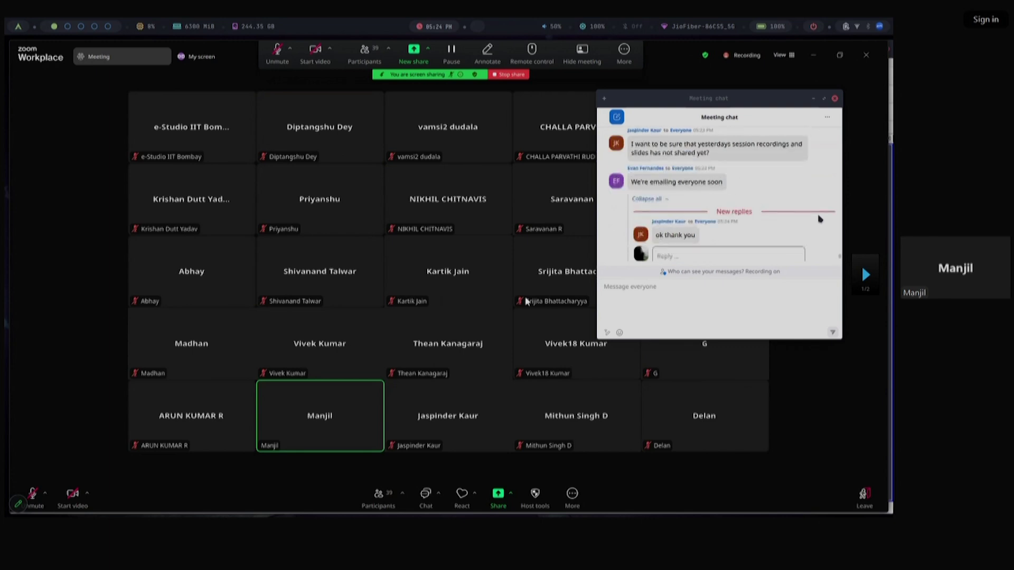
scroll(819, 219, "down", 6)
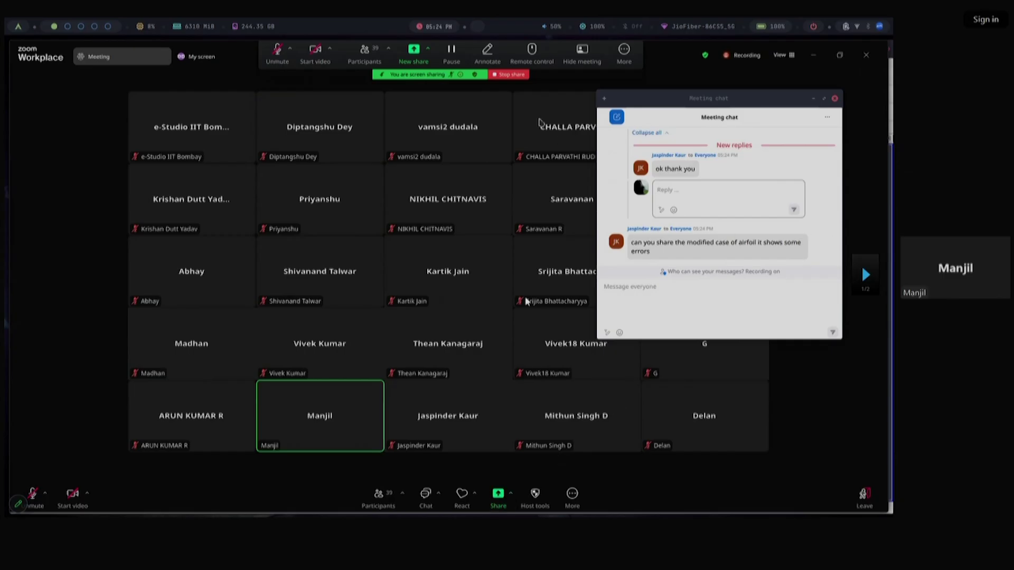
left_click(517, 75)
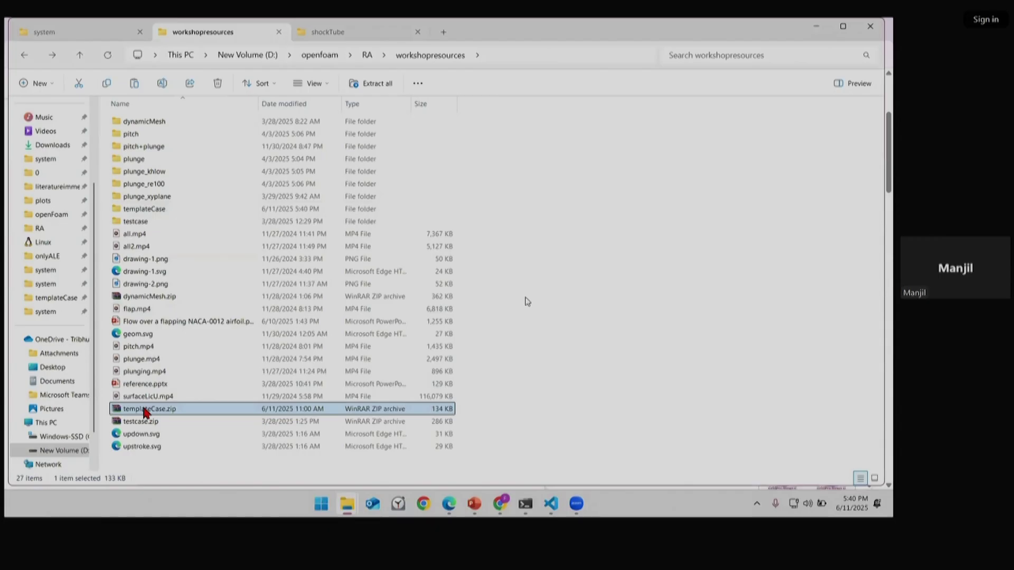
Extract templateCase.zip to D:\openfoam\RA\workshopresources\templateCase and open the extracted case's 0 folder
right_click(143, 410)
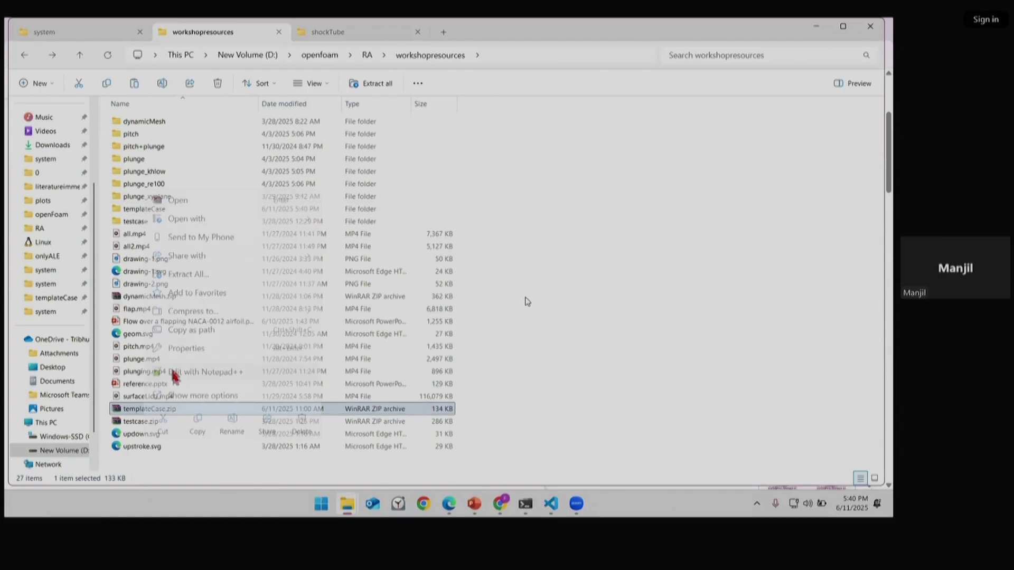
left_click(207, 273)
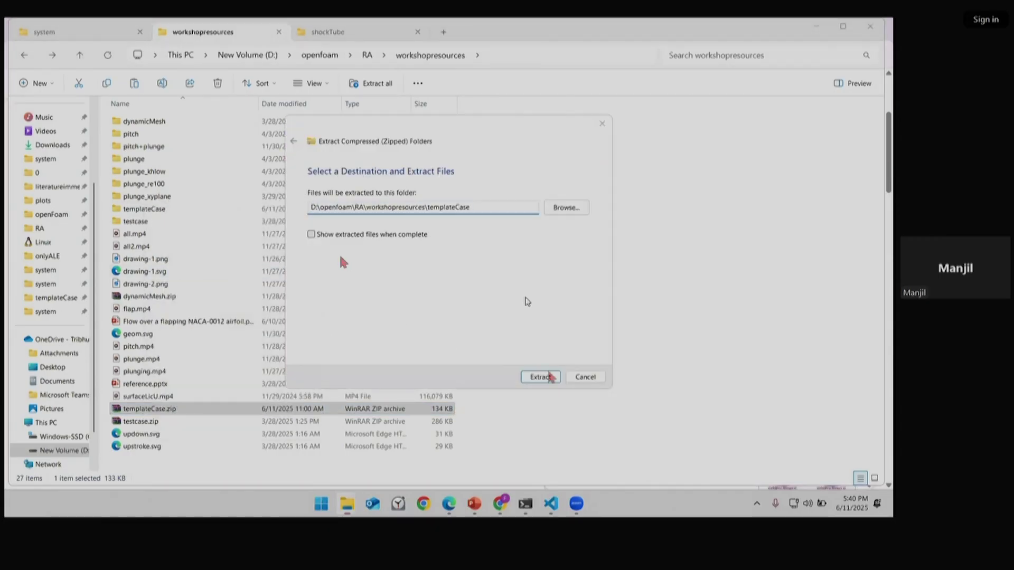
double_click(169, 208)
double_click(154, 258)
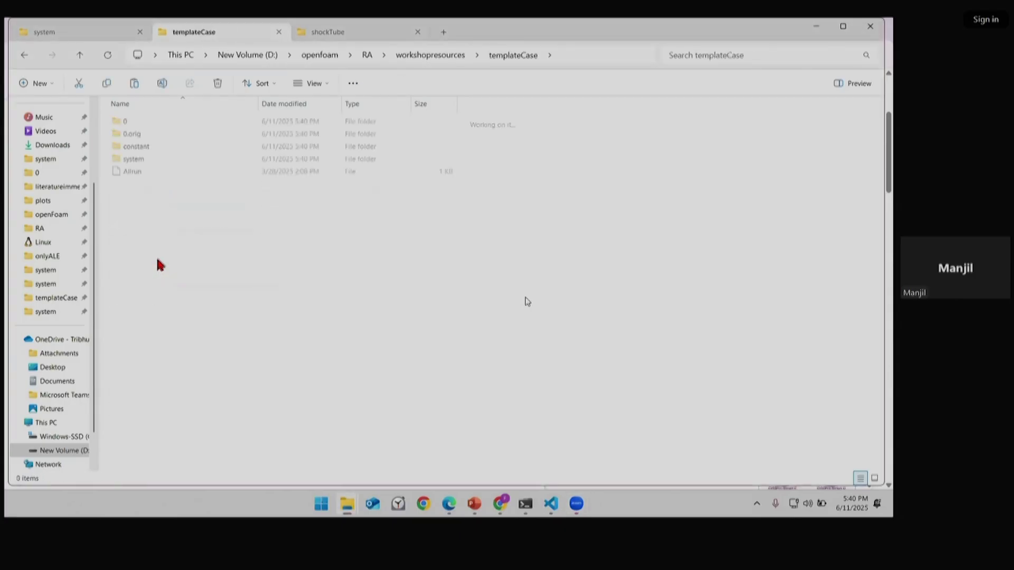
double_click(150, 126)
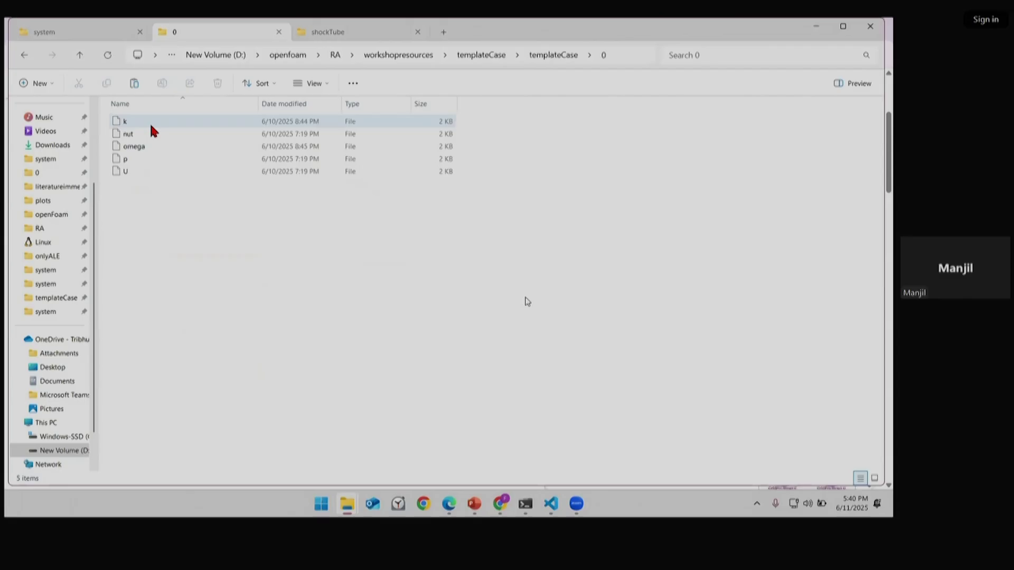
Open the k and omega files from the case's 0 folder together in Notepad++
left_click(150, 126)
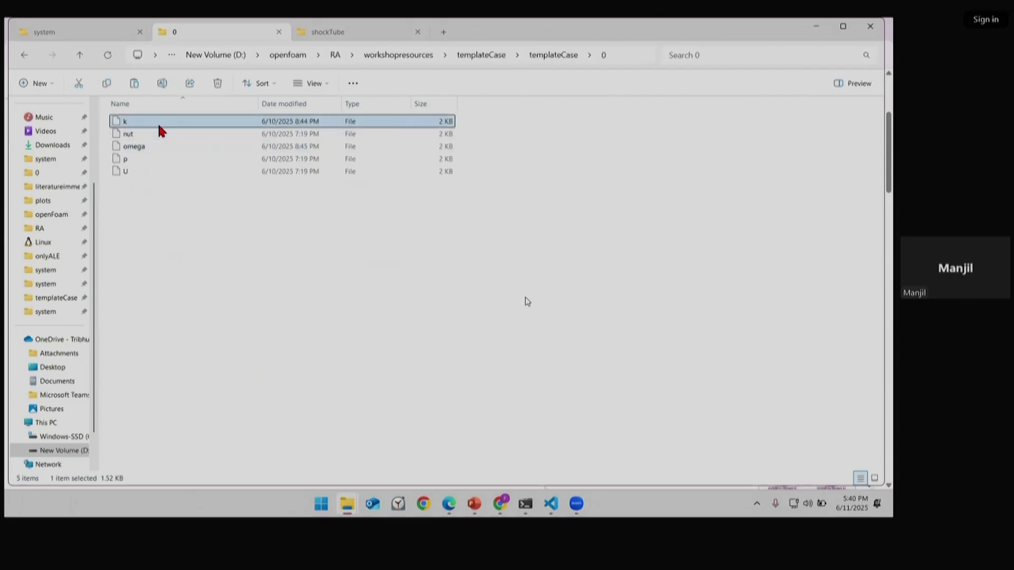
left_click(149, 147, "ctrl")
right_click(150, 148)
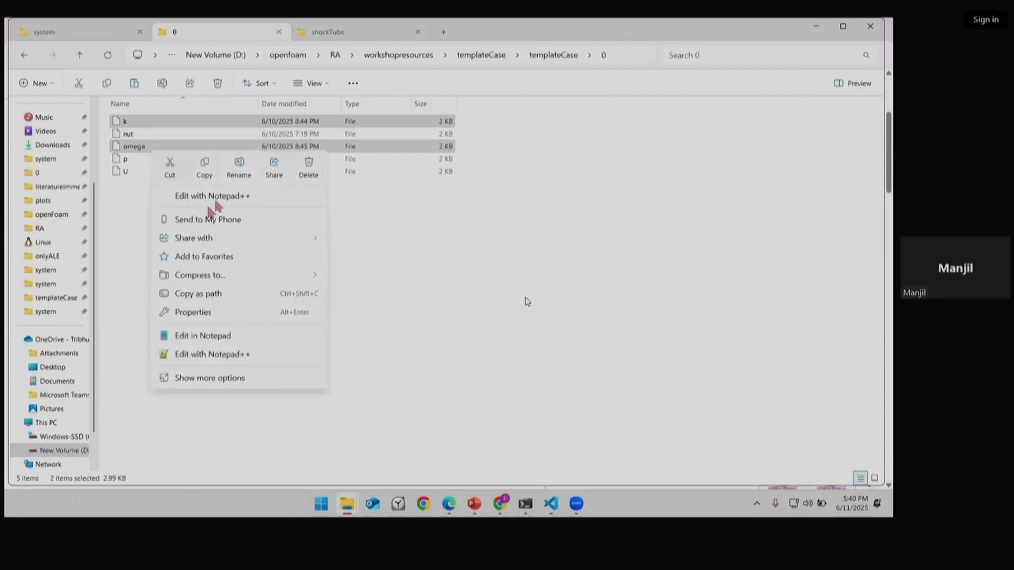
left_click(212, 197)
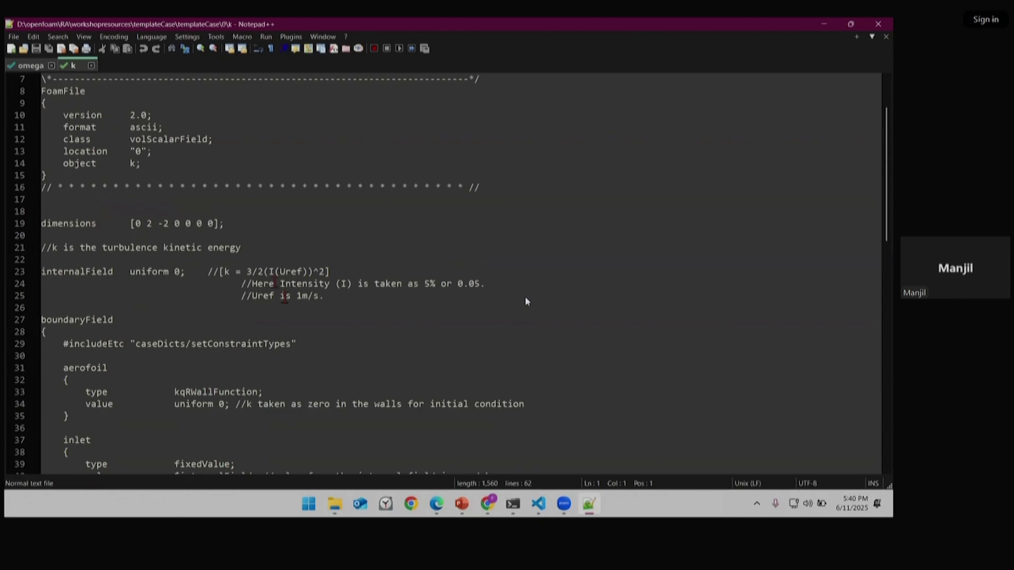
Examine the internalField values and their formula comments in the k and omega files
double_click(177, 272)
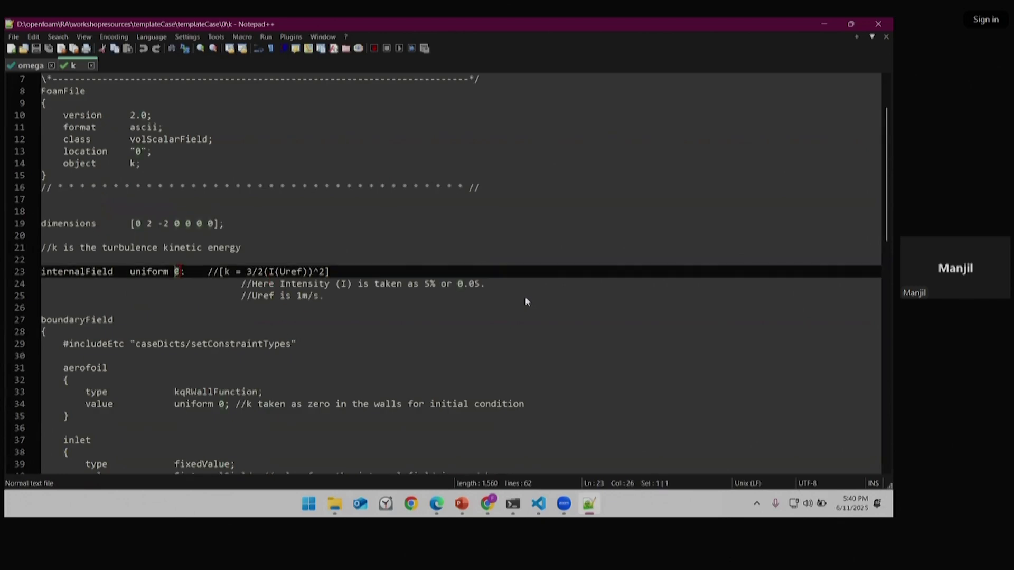
left_click(29, 65)
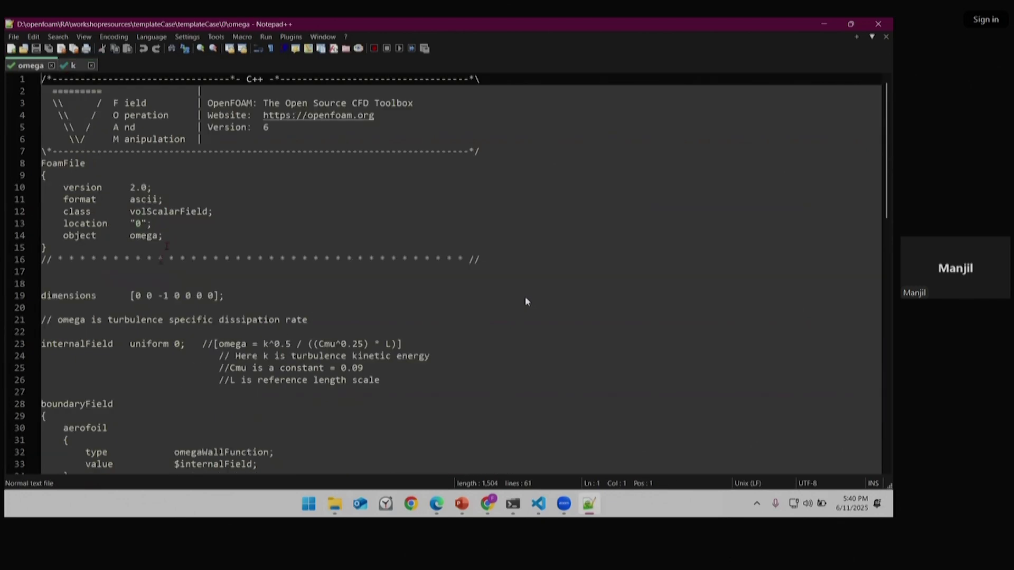
left_click(185, 346)
double_click(185, 346)
left_click(372, 244)
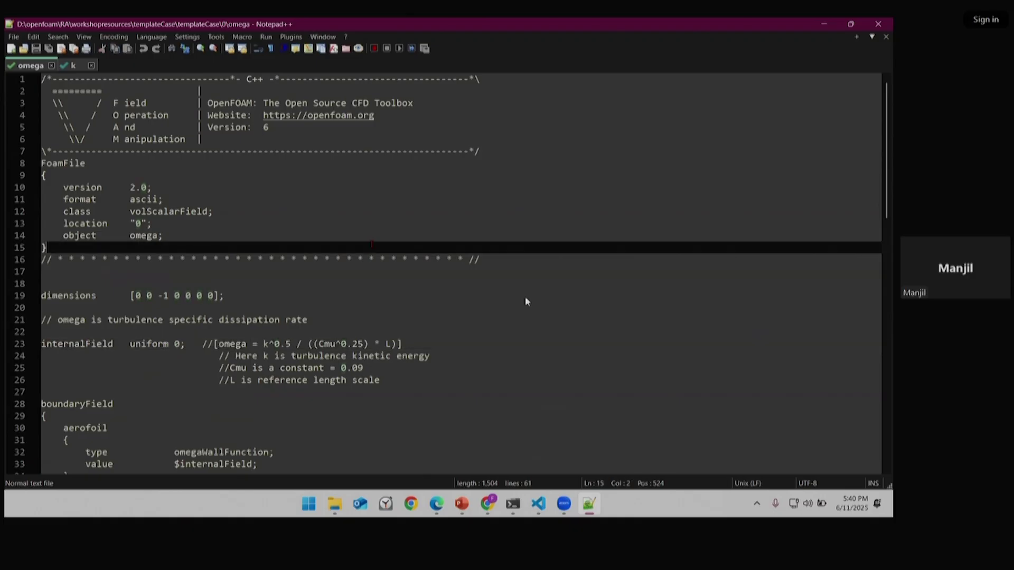
scroll(525, 301, "down", 3)
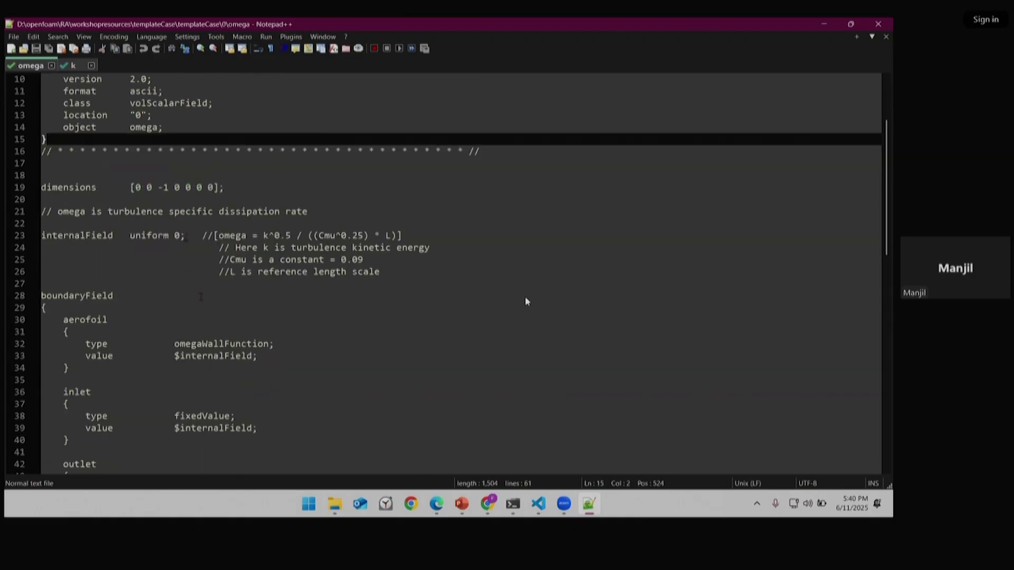
left_click(189, 235)
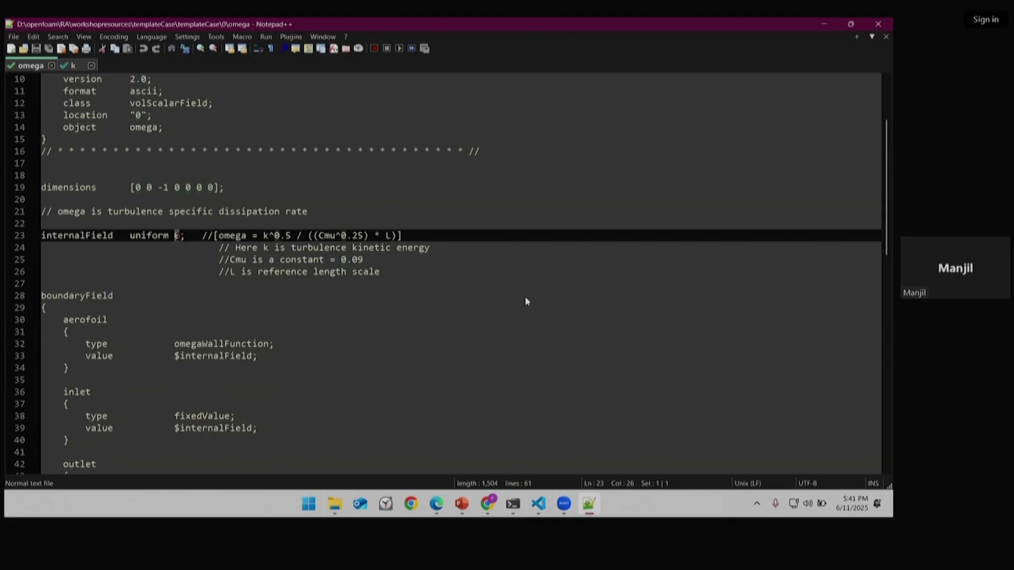
key("Down")
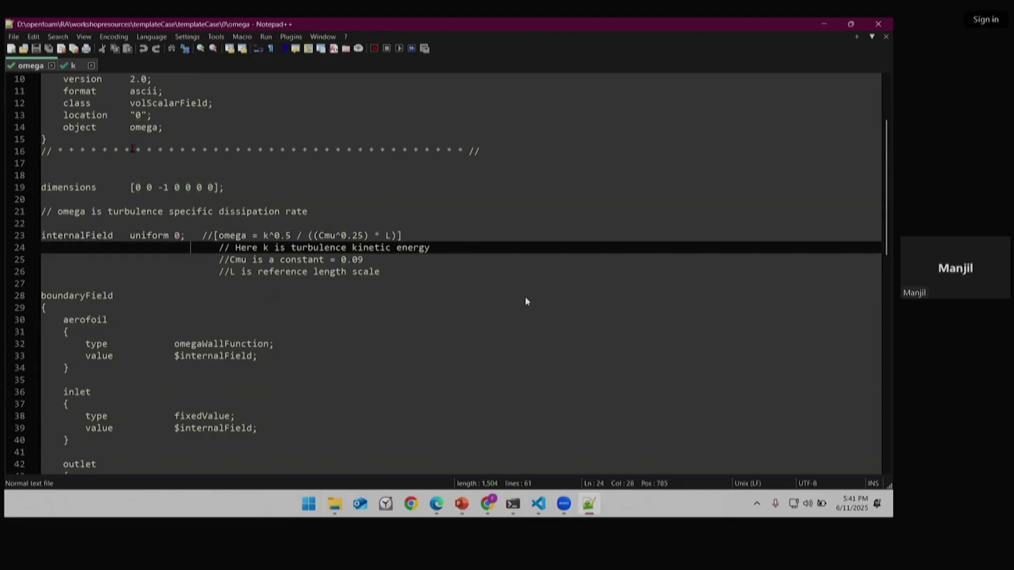
Return the folder view to templateCase and set the internalField in the omega file to uniform 0.11
left_click(824, 24)
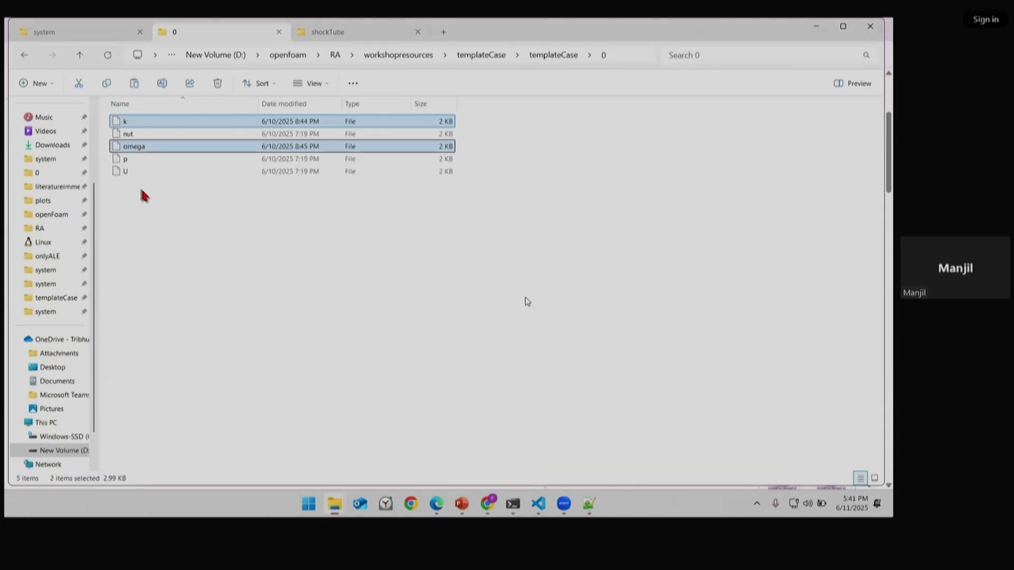
left_click(24, 55)
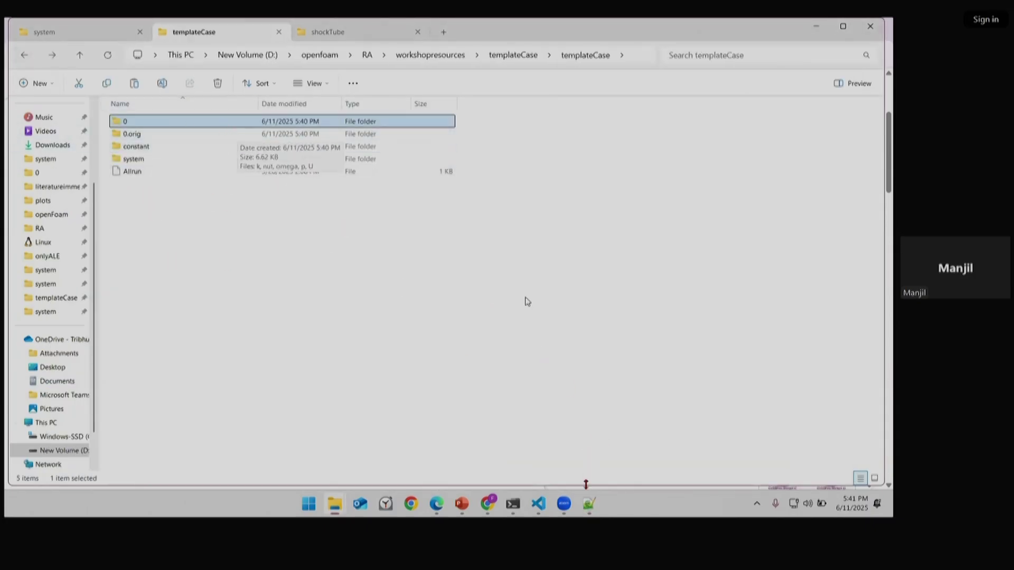
left_click(589, 505)
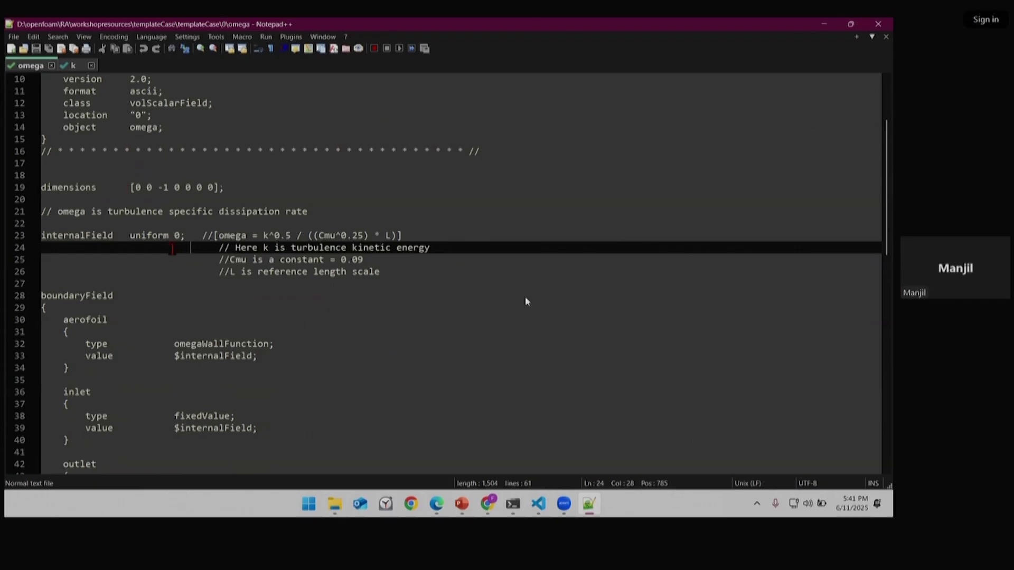
left_click(179, 236)
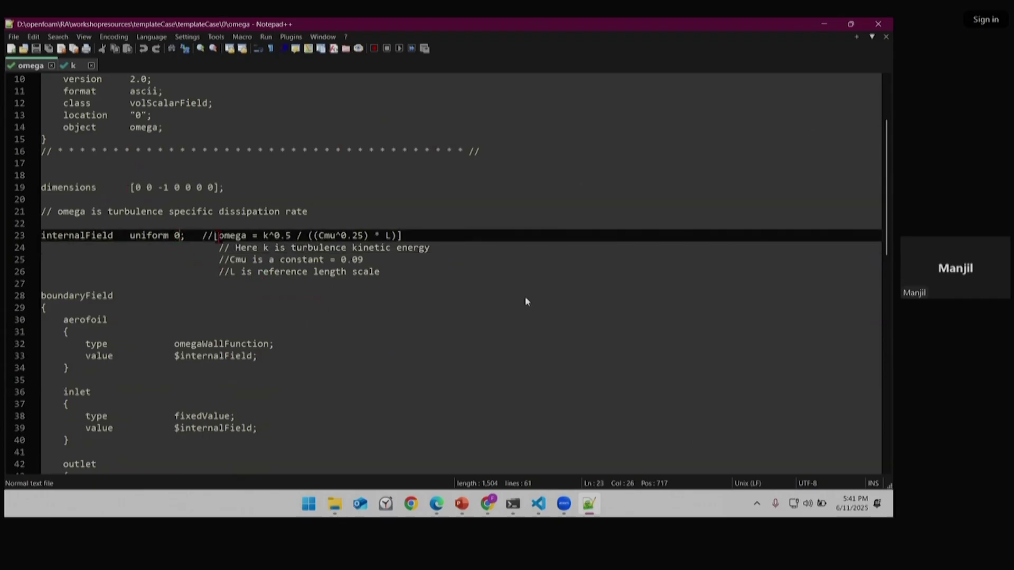
type(".")
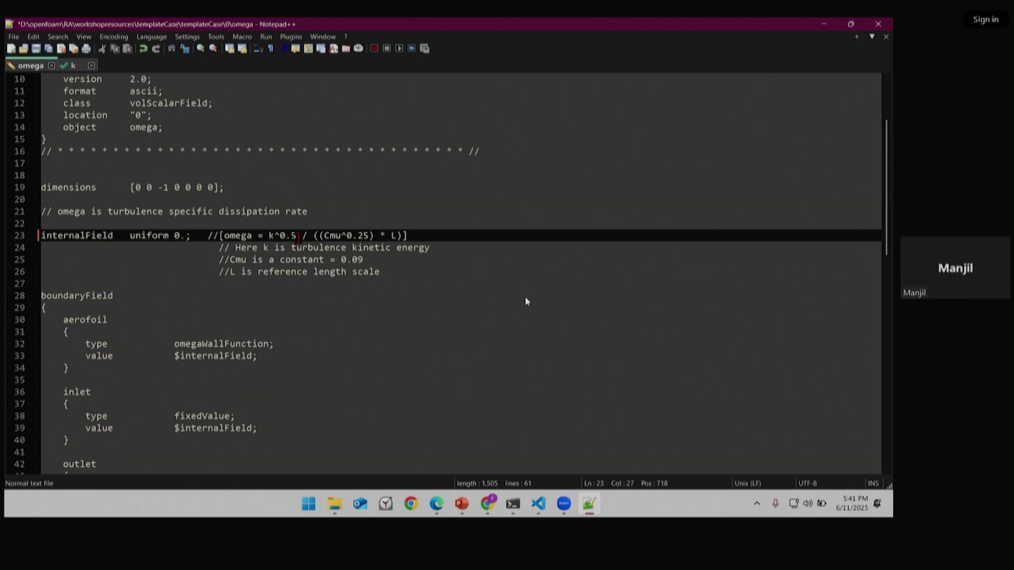
type("11")
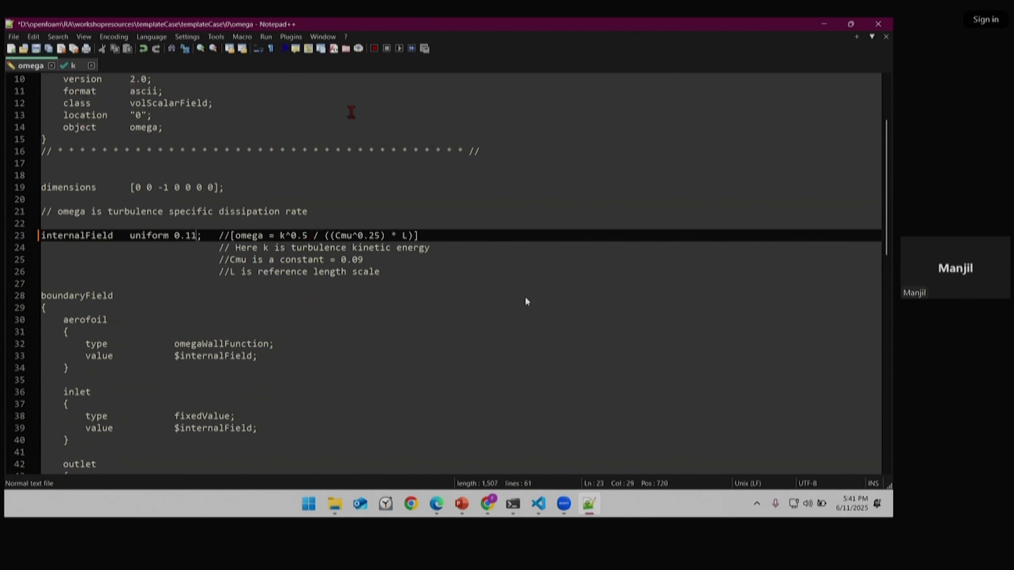
Set the internalField in the k file to uniform 3.75e-3 and save both the k and omega files
left_click(74, 66)
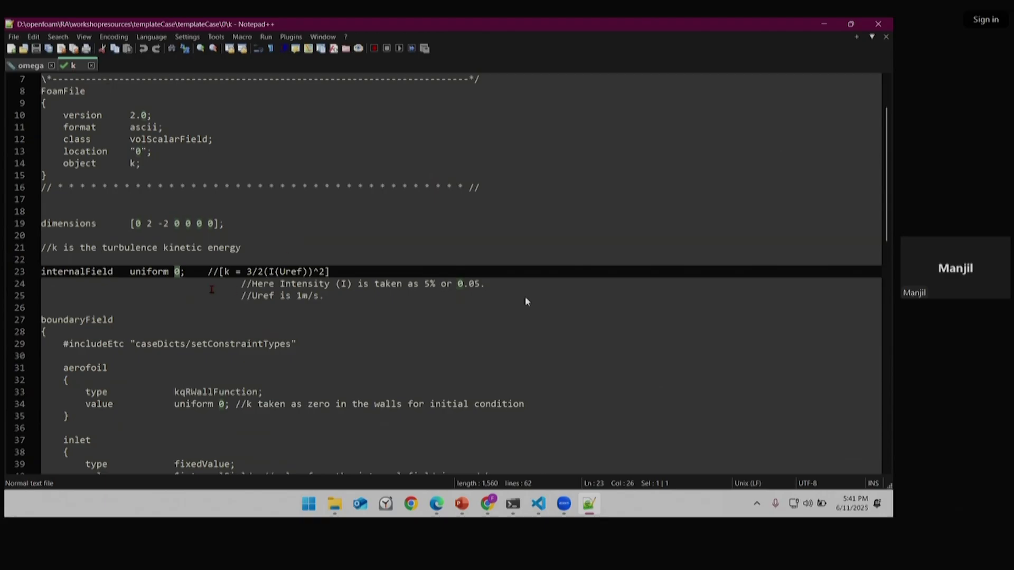
type("3.75")
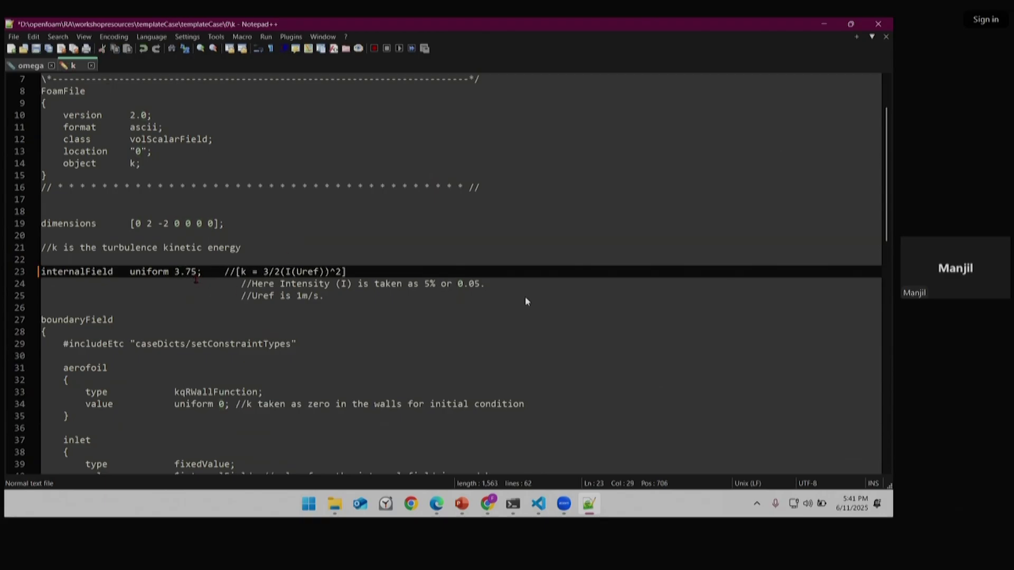
type("e-3")
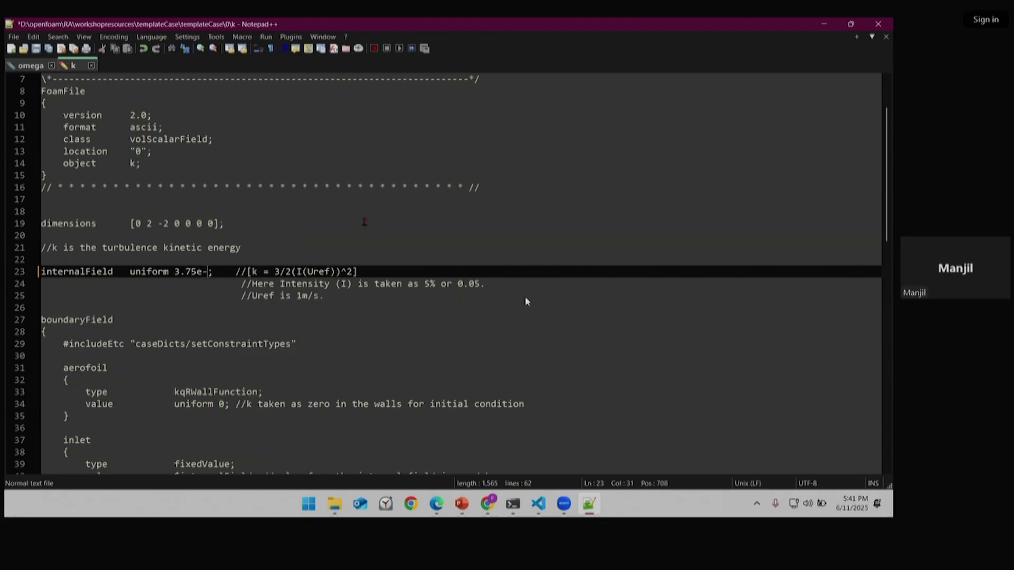
key("ctrl+s")
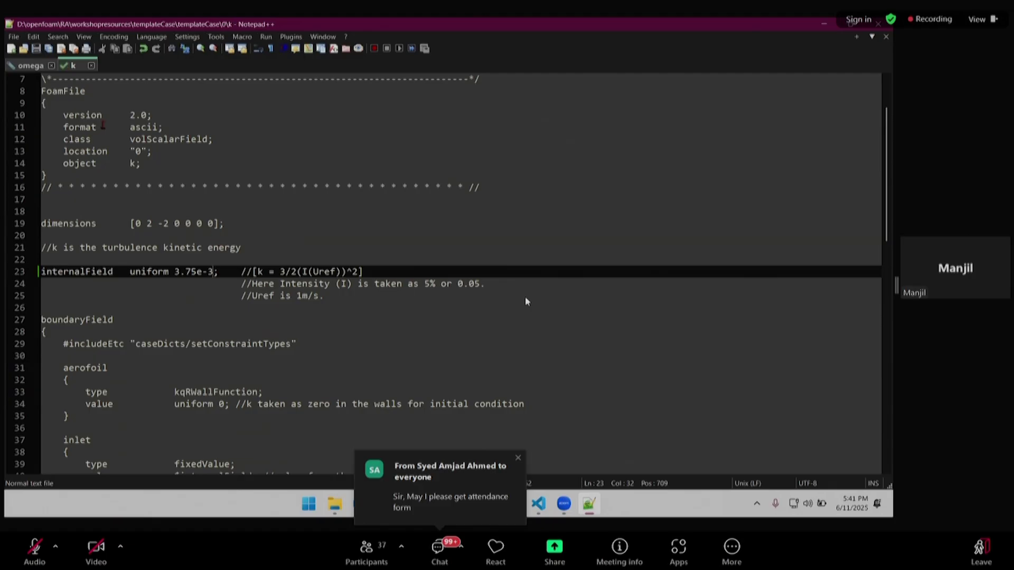
key("ctrl+Tab")
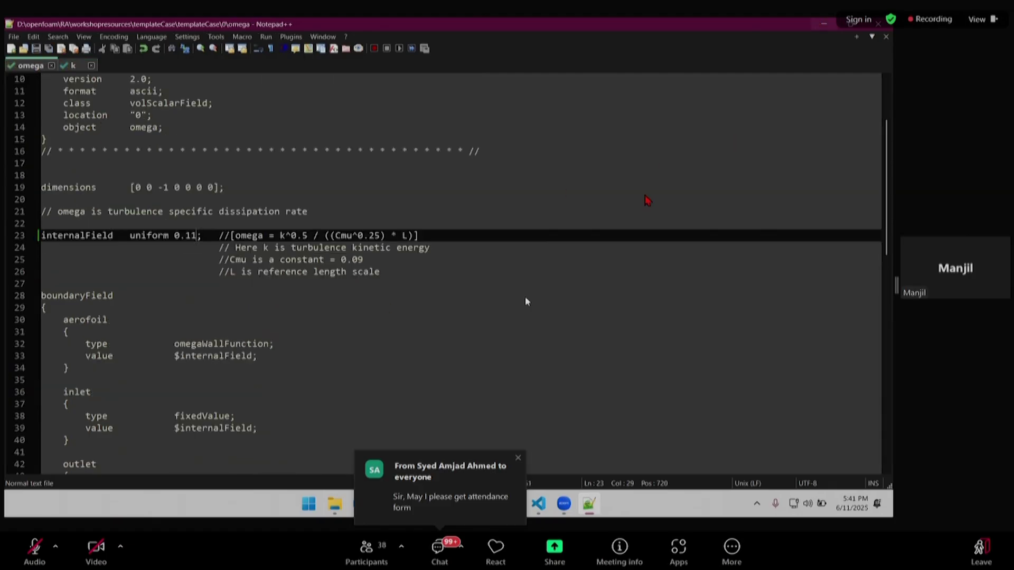
Open the case's Allrun script in Notepad++ and highlight its cp -r 0.orig 0 line
key("alt+Tab")
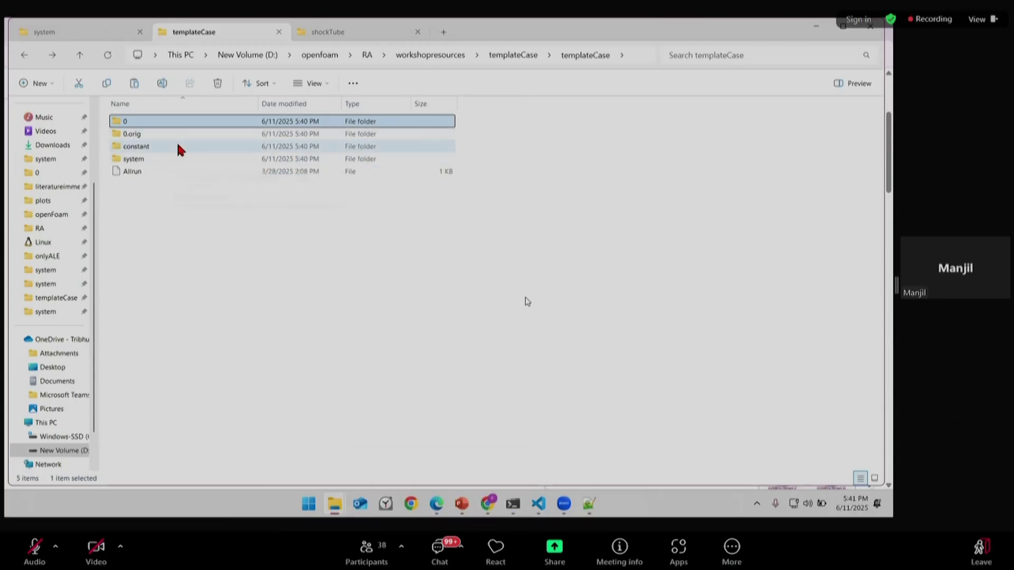
double_click(165, 173)
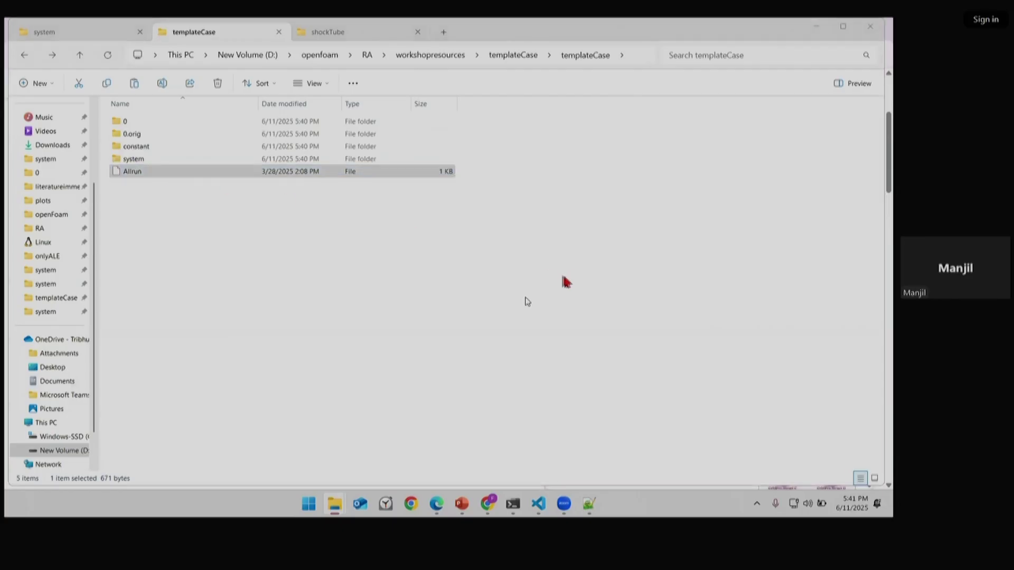
double_click(402, 249)
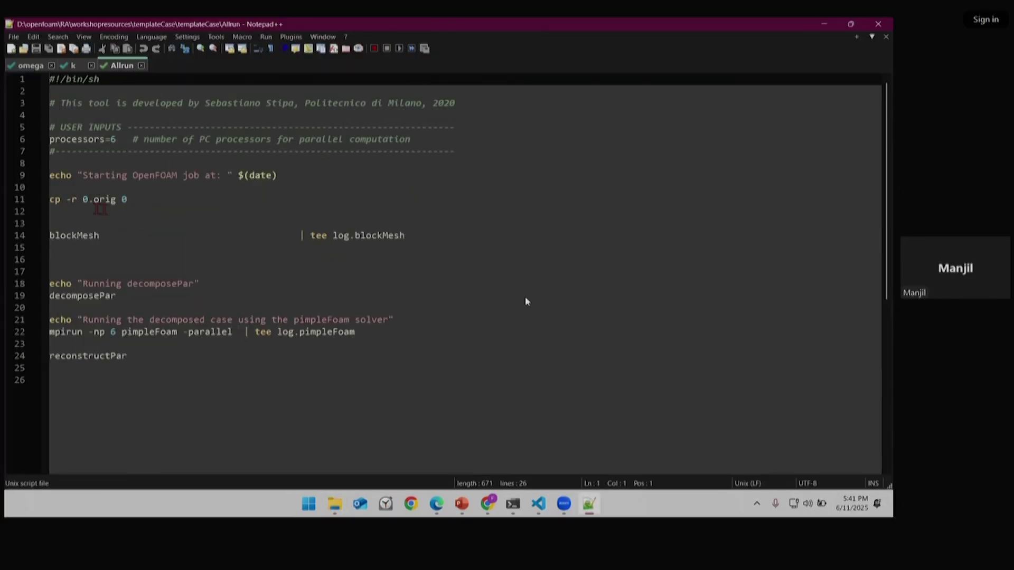
left_click_drag(131, 201, 49, 200)
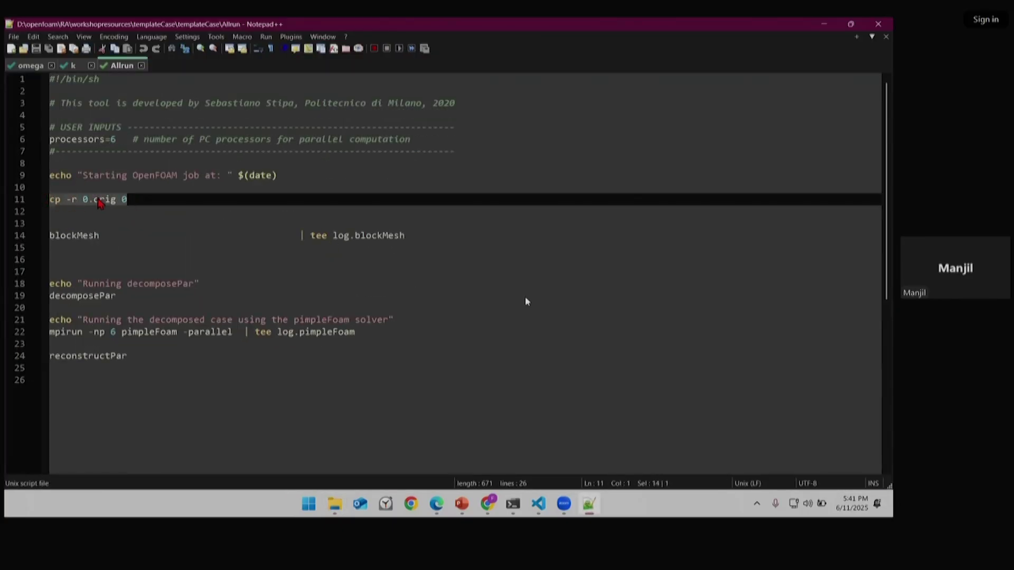
left_click(125, 201)
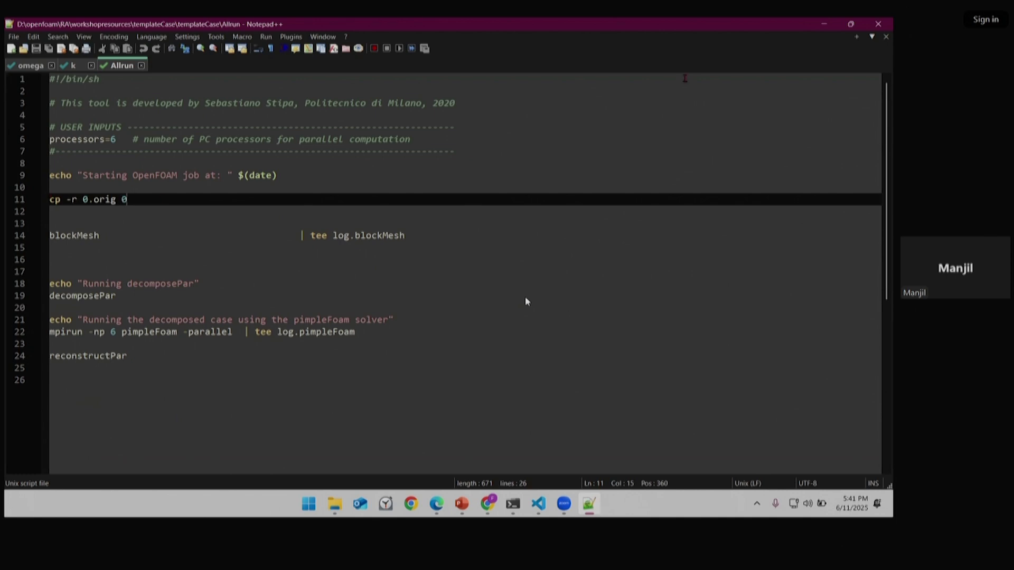
Delete the 0 folder from the templateCase directory
key("alt+Tab")
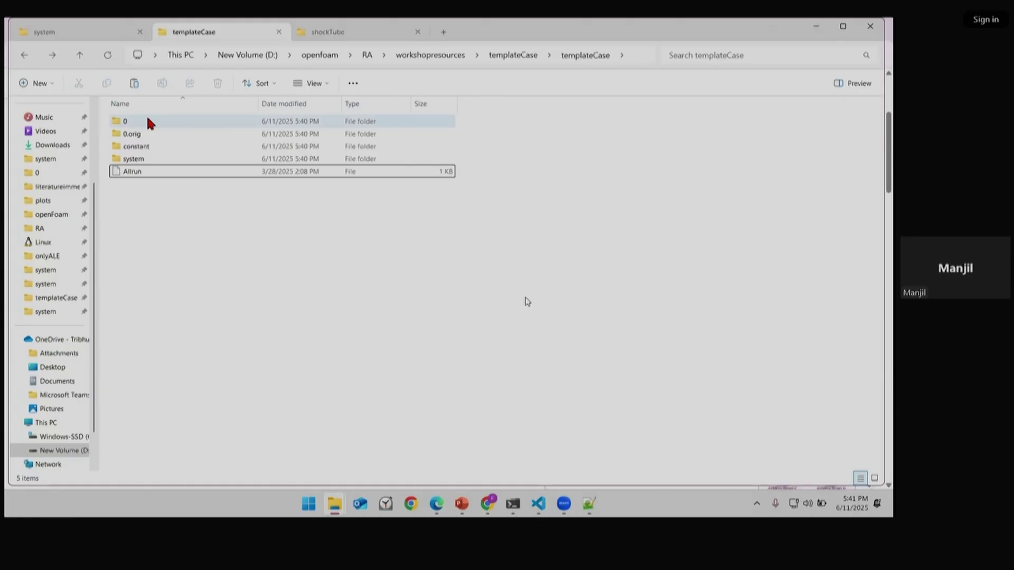
left_click(150, 123)
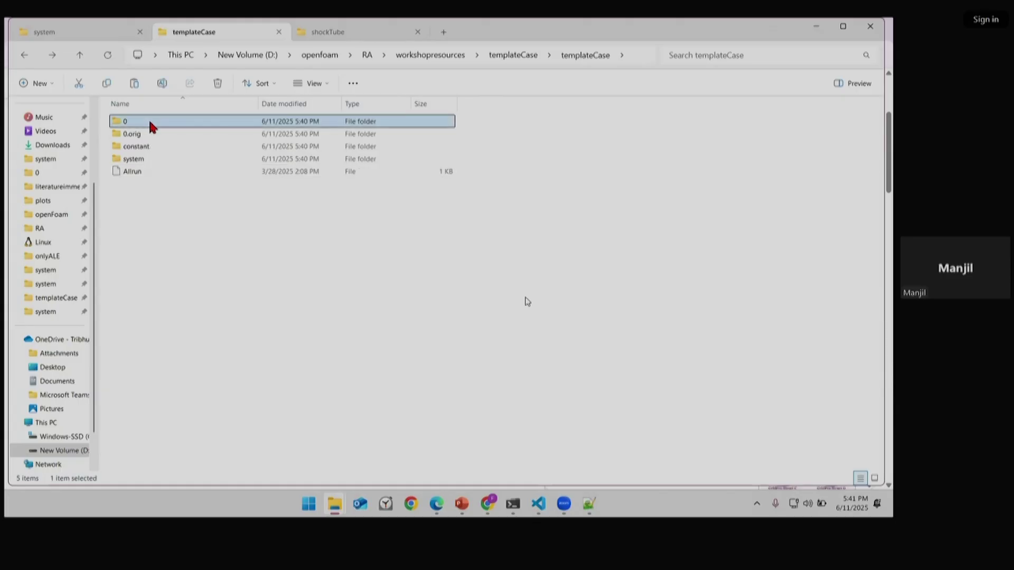
key("Delete")
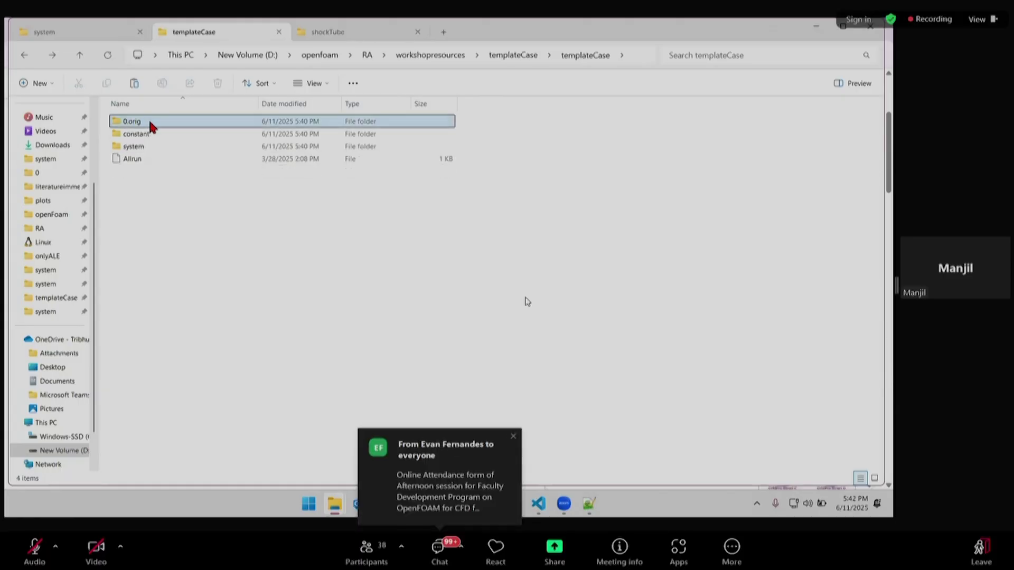
Return to the Allrun script and point out the source 0.orig and destination 0 in the copy command
left_click(590, 503)
left_click_drag(83, 199, 117, 202)
left_click(83, 199)
double_click(126, 200)
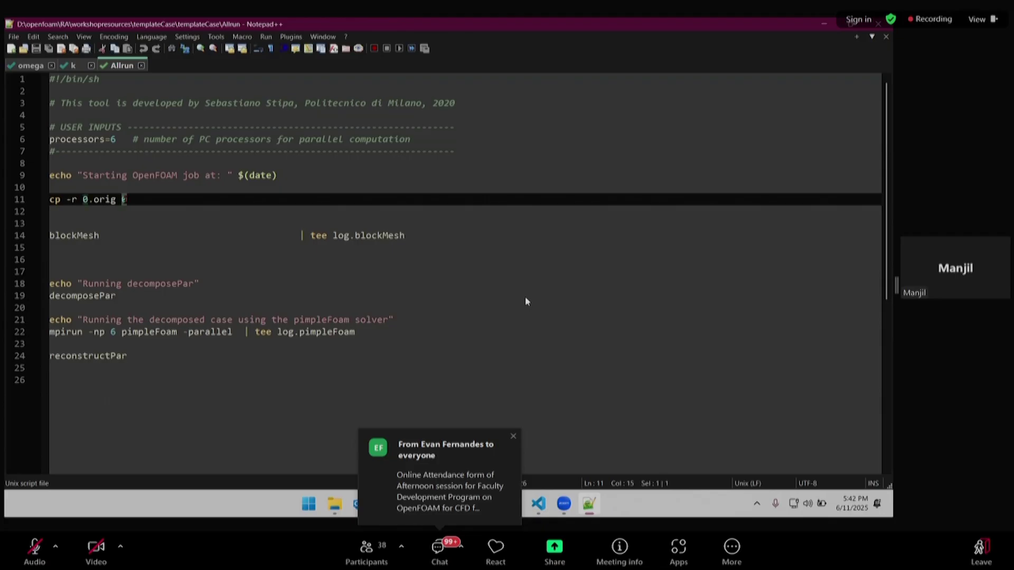
Open the 0.orig folder and point out its k and omega files as the ones to edit
key("alt+Tab")
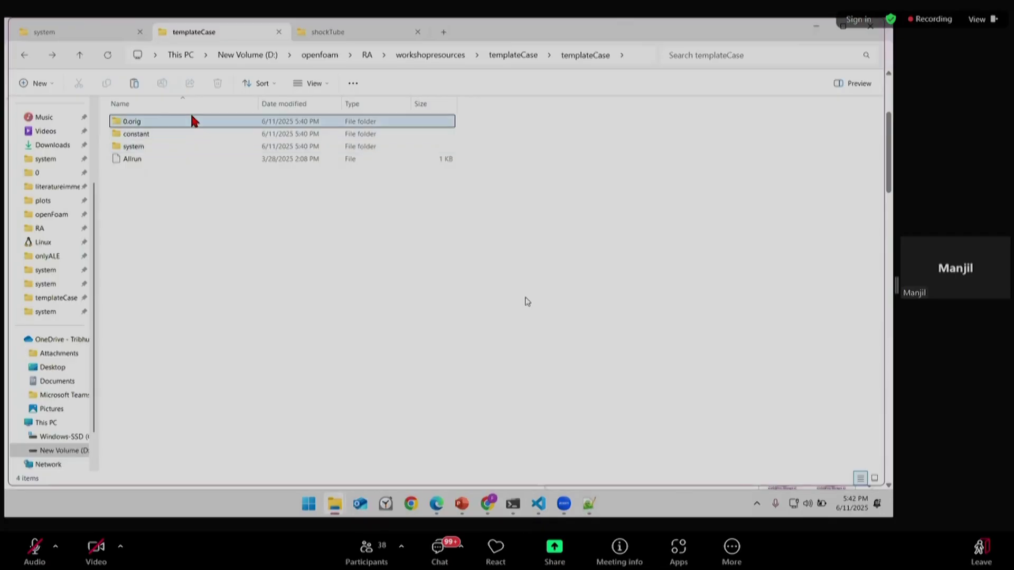
double_click(190, 113)
left_click(167, 147, "ctrl")
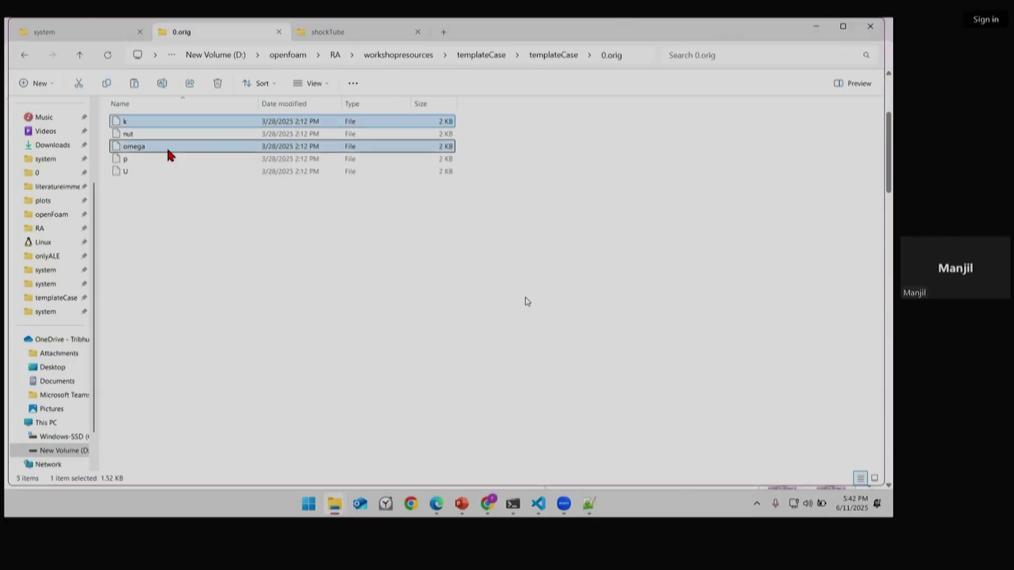
right_click(167, 150)
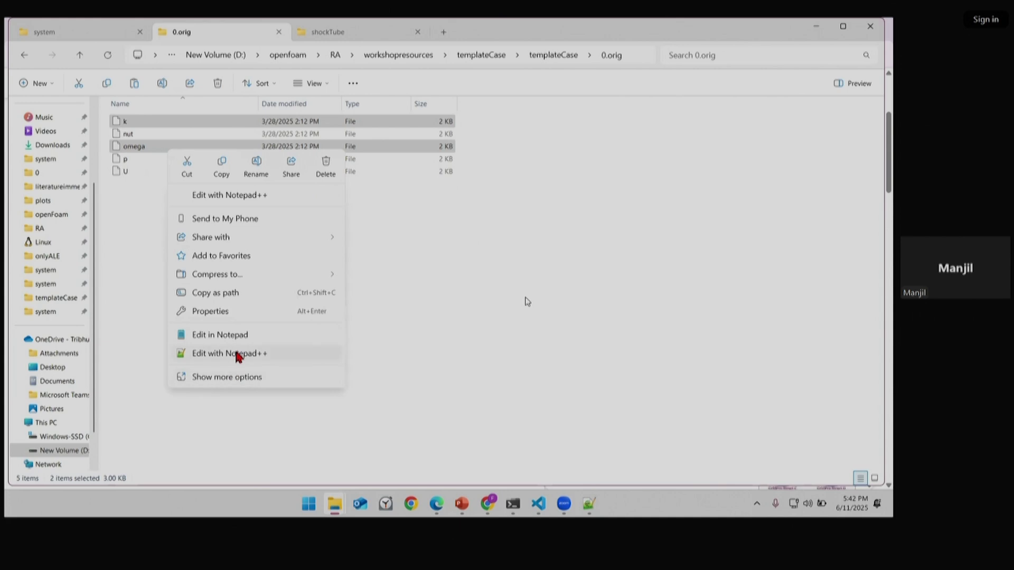
left_click(706, 224)
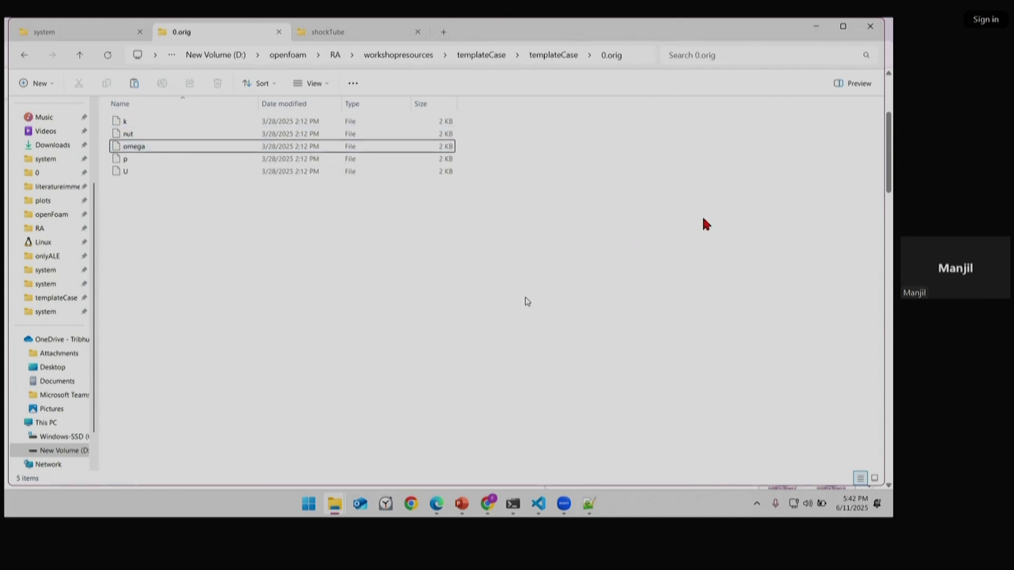